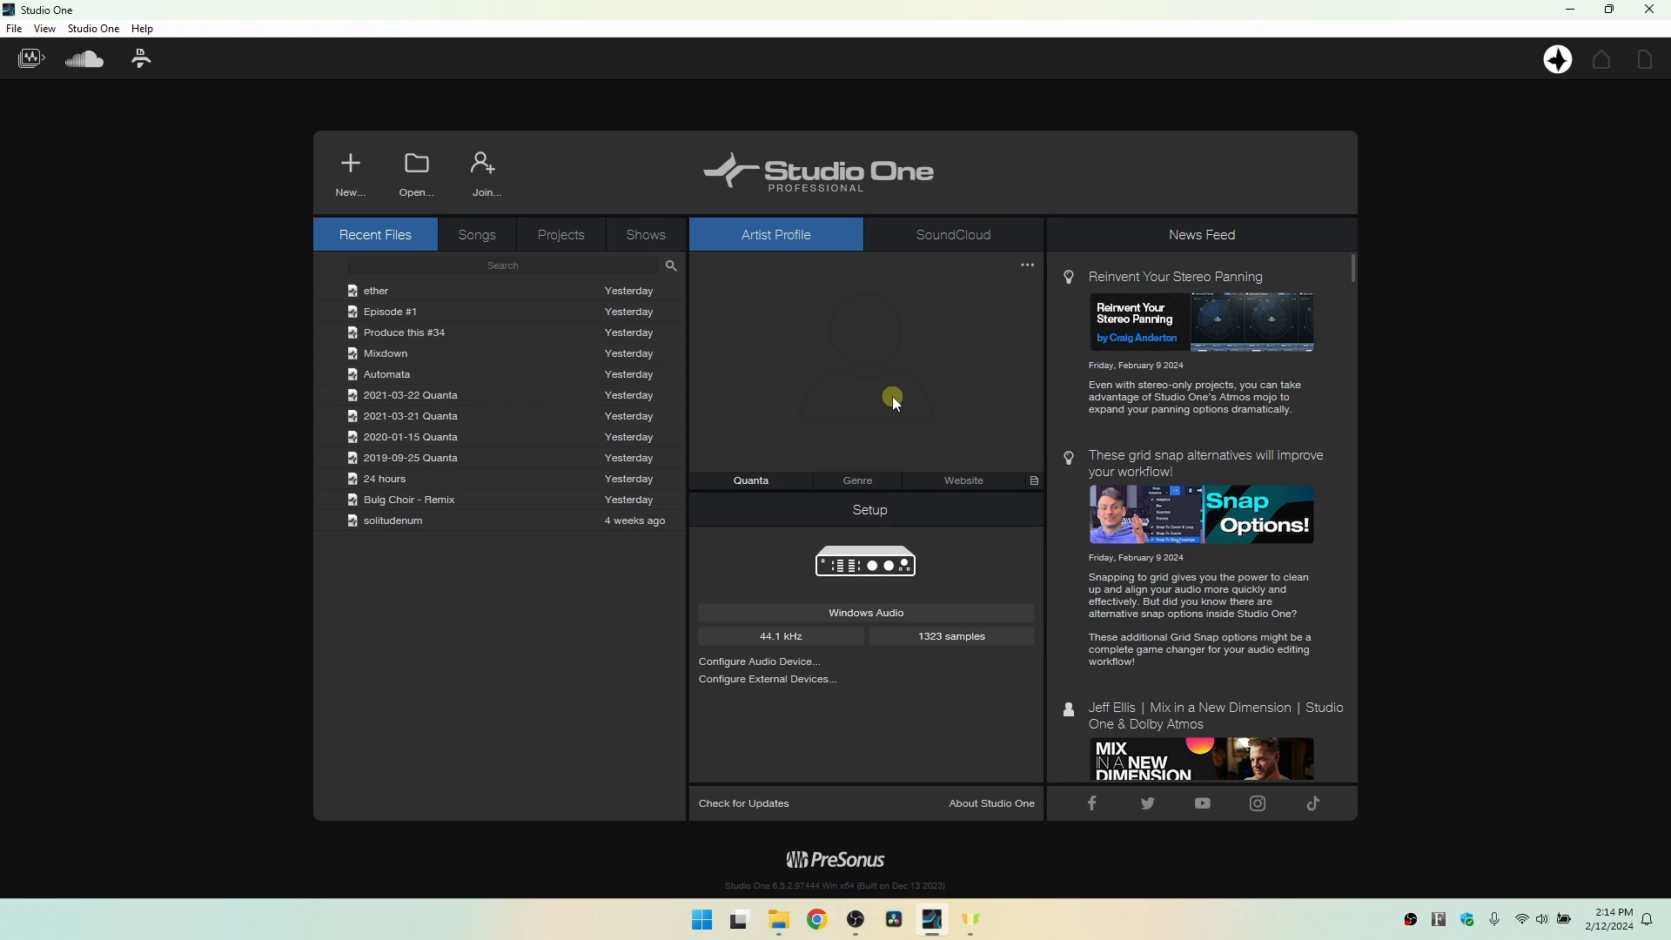
Open the program options and display the user data location settings.
{"action": "key", "text": "ctrl+comma"}
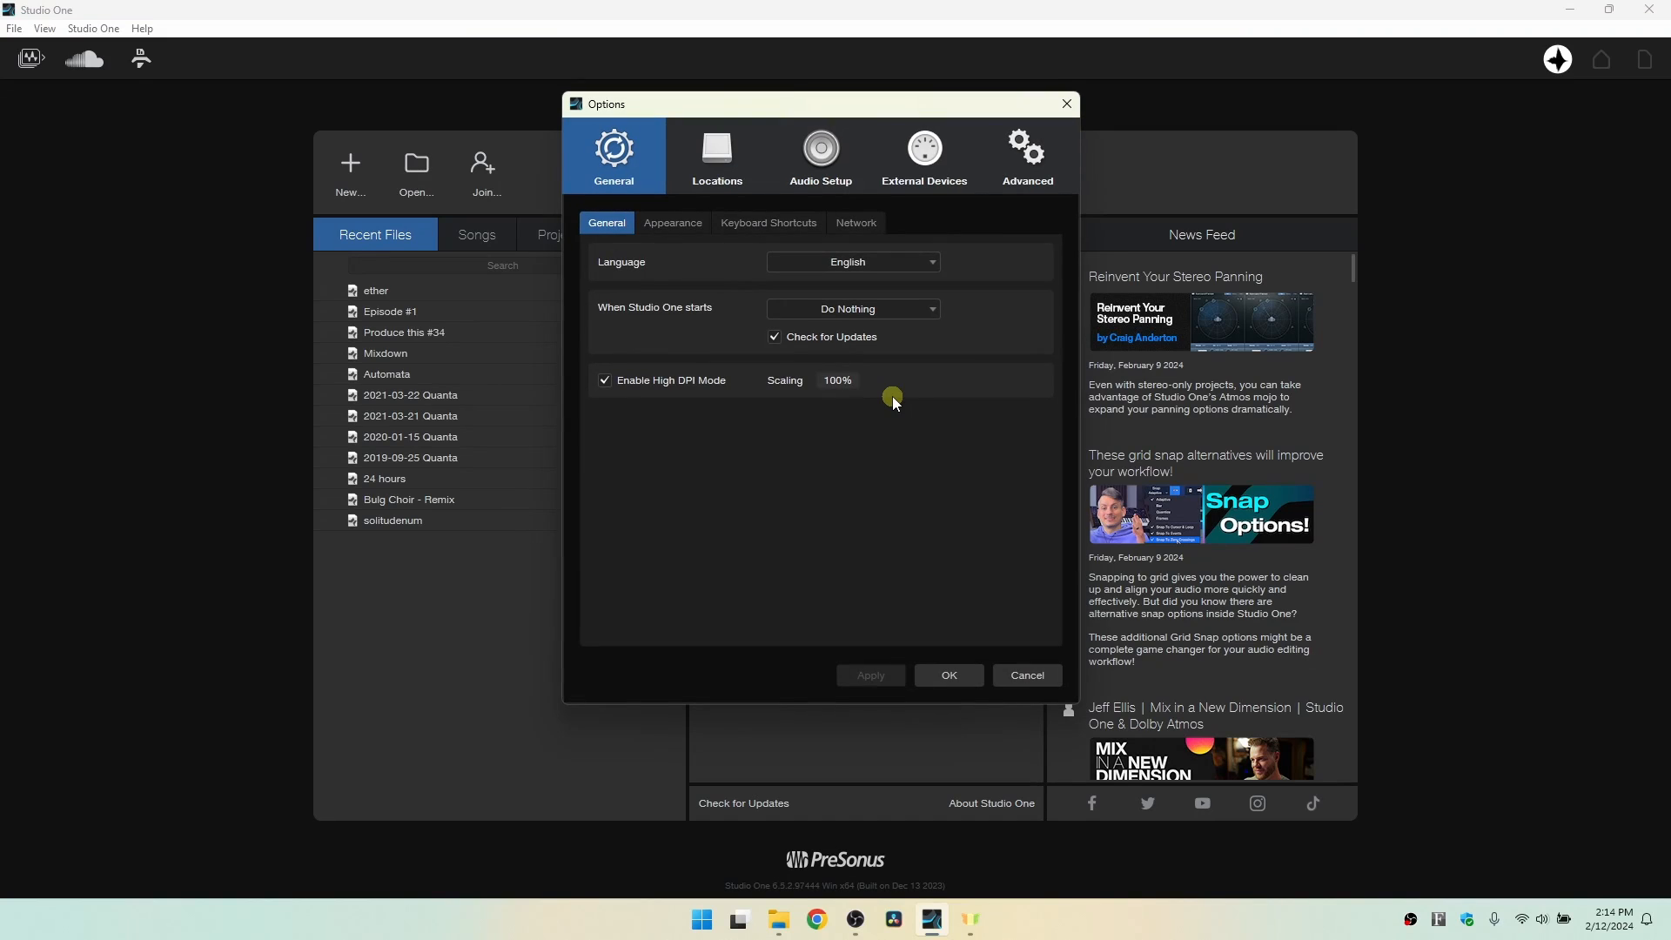
{"action": "left_click_drag", "start_coordinate": [780, 106], "coordinate": [783, 174]}
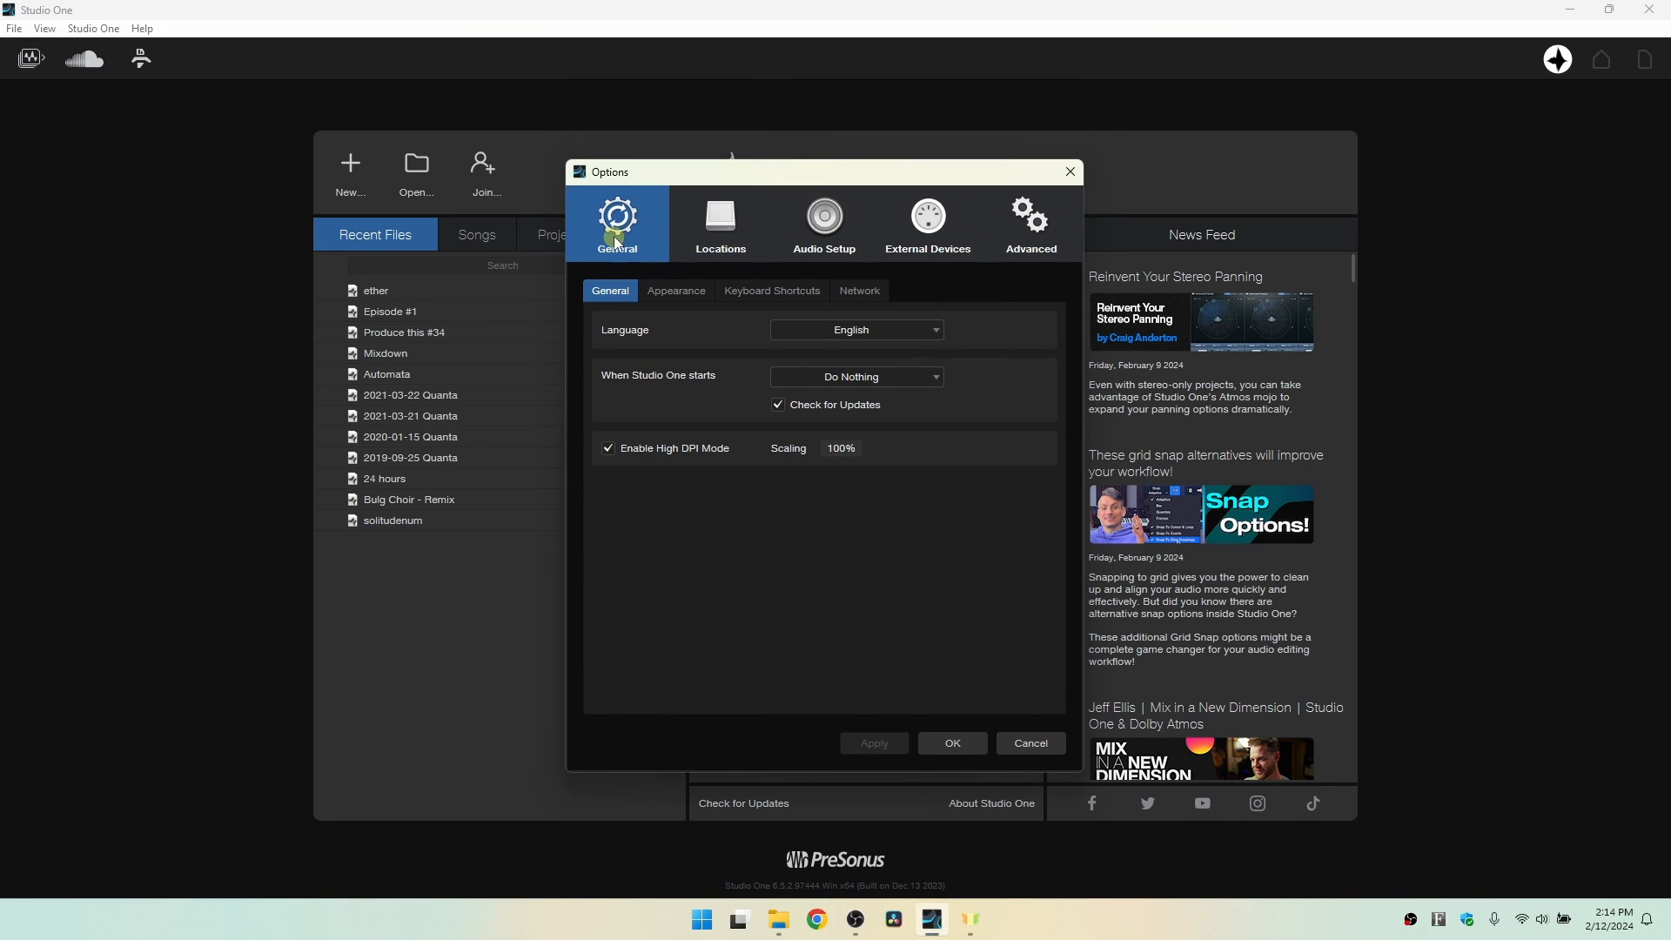
{"action": "left_click", "coordinate": [725, 229]}
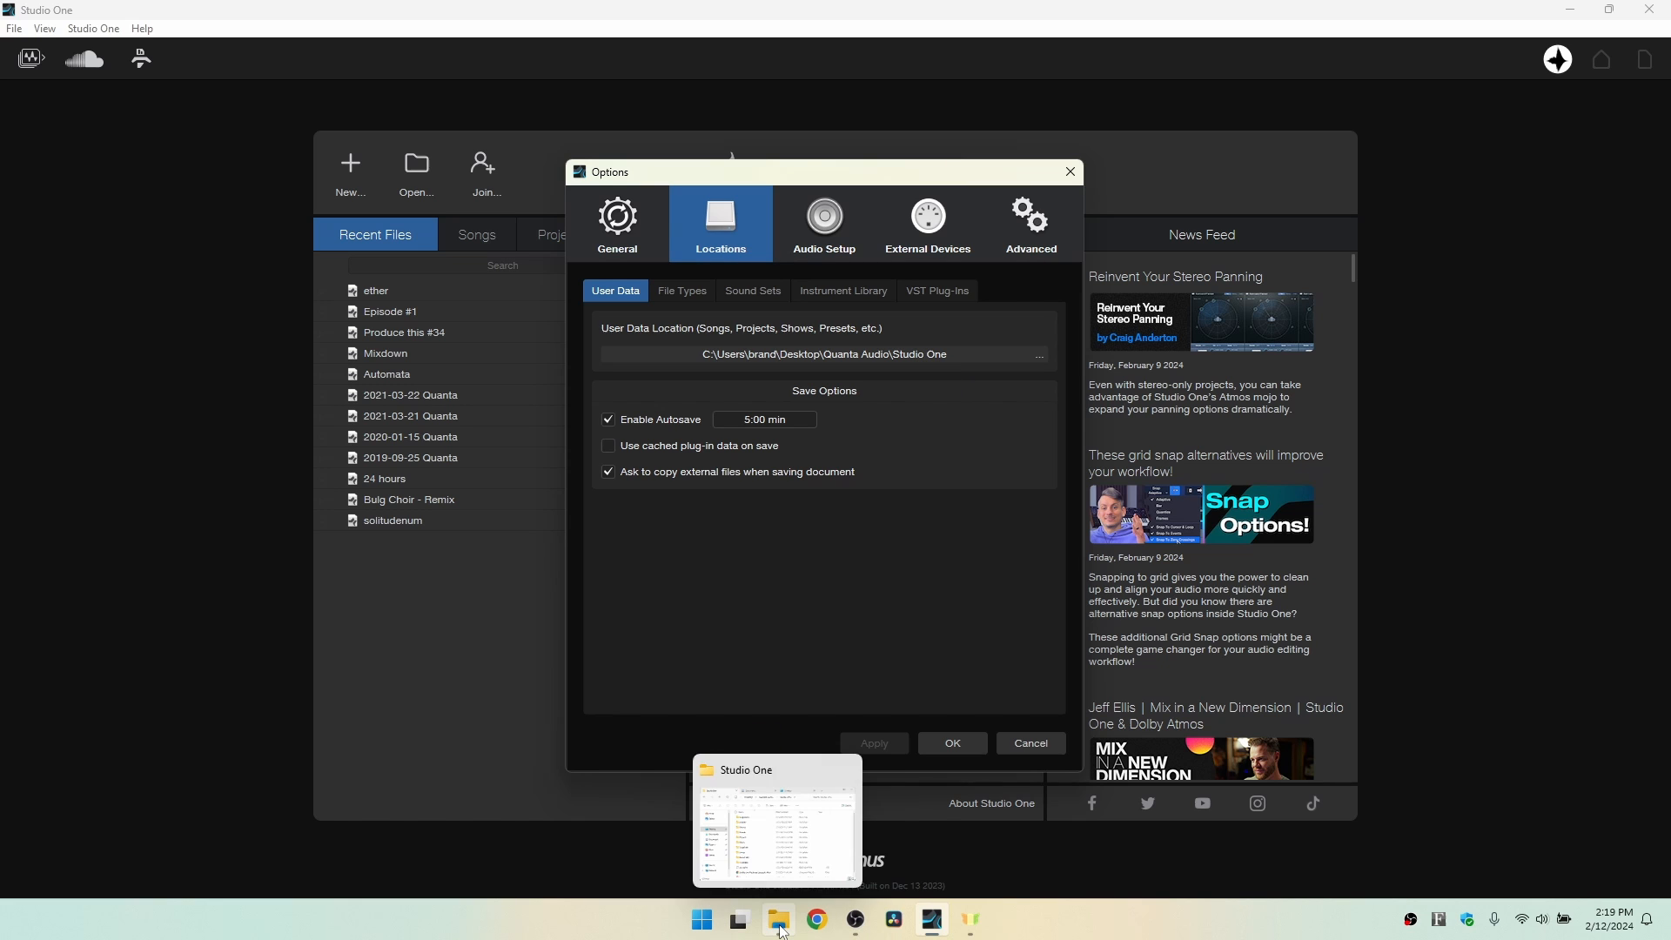
Switch to File Explorer to inspect the Studio One user data folder and its Songs subfolder, then dismiss the options without changes.
{"action": "left_click", "coordinate": [781, 929]}
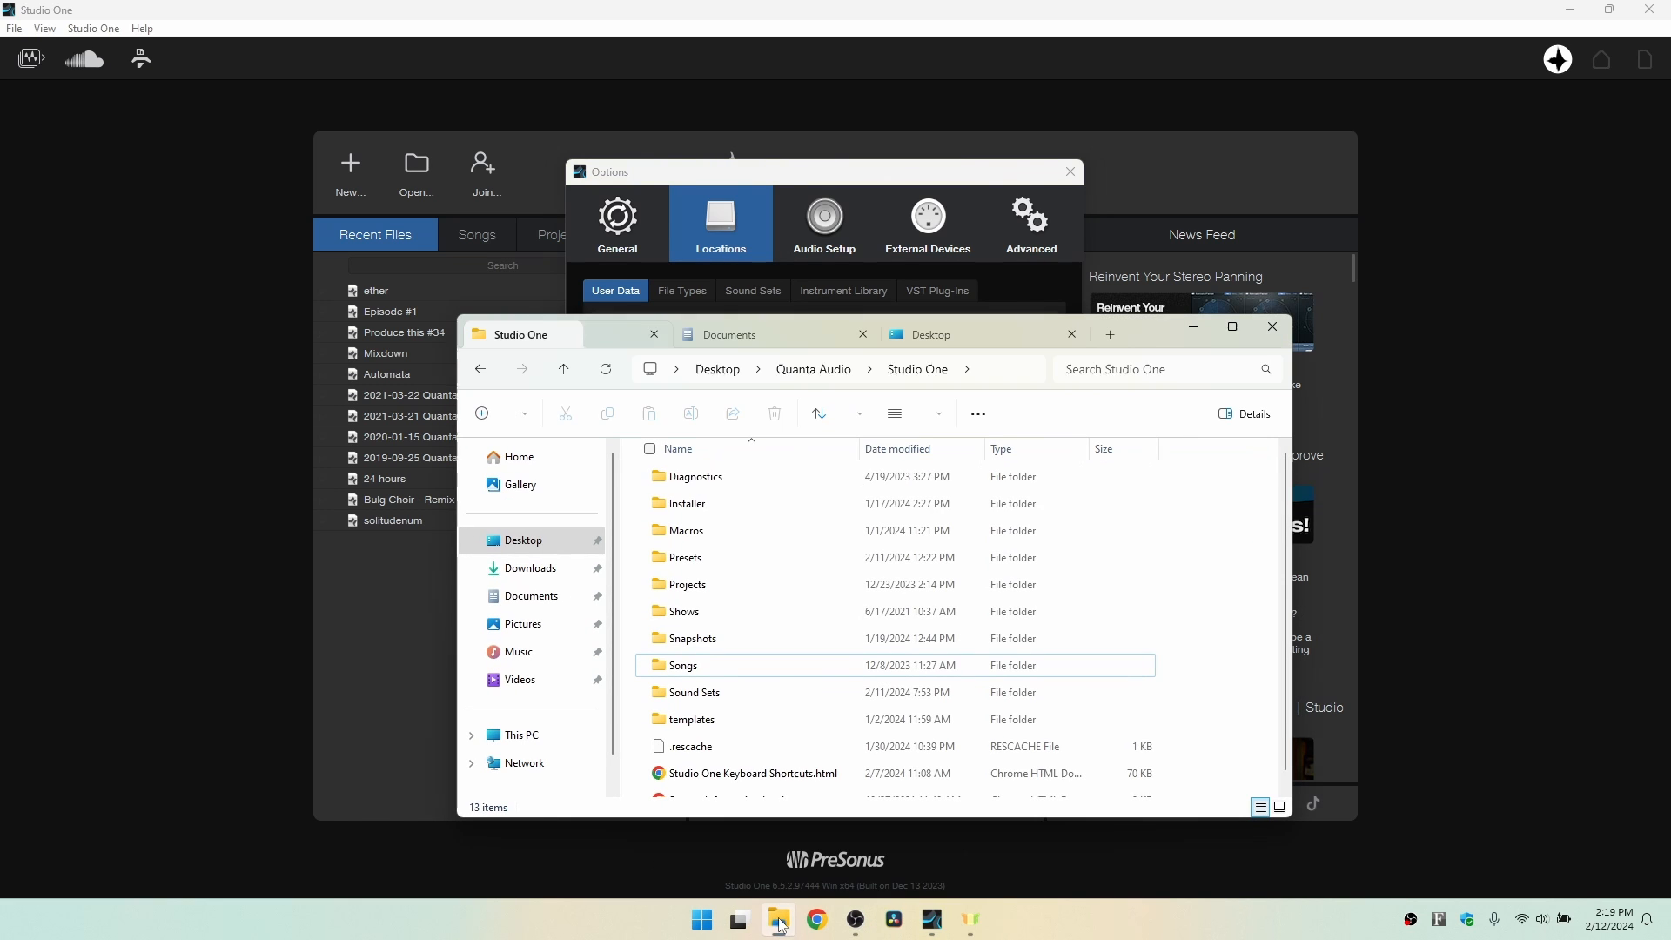
{"action": "left_click_drag", "start_coordinate": [1149, 335], "coordinate": [1079, 393]}
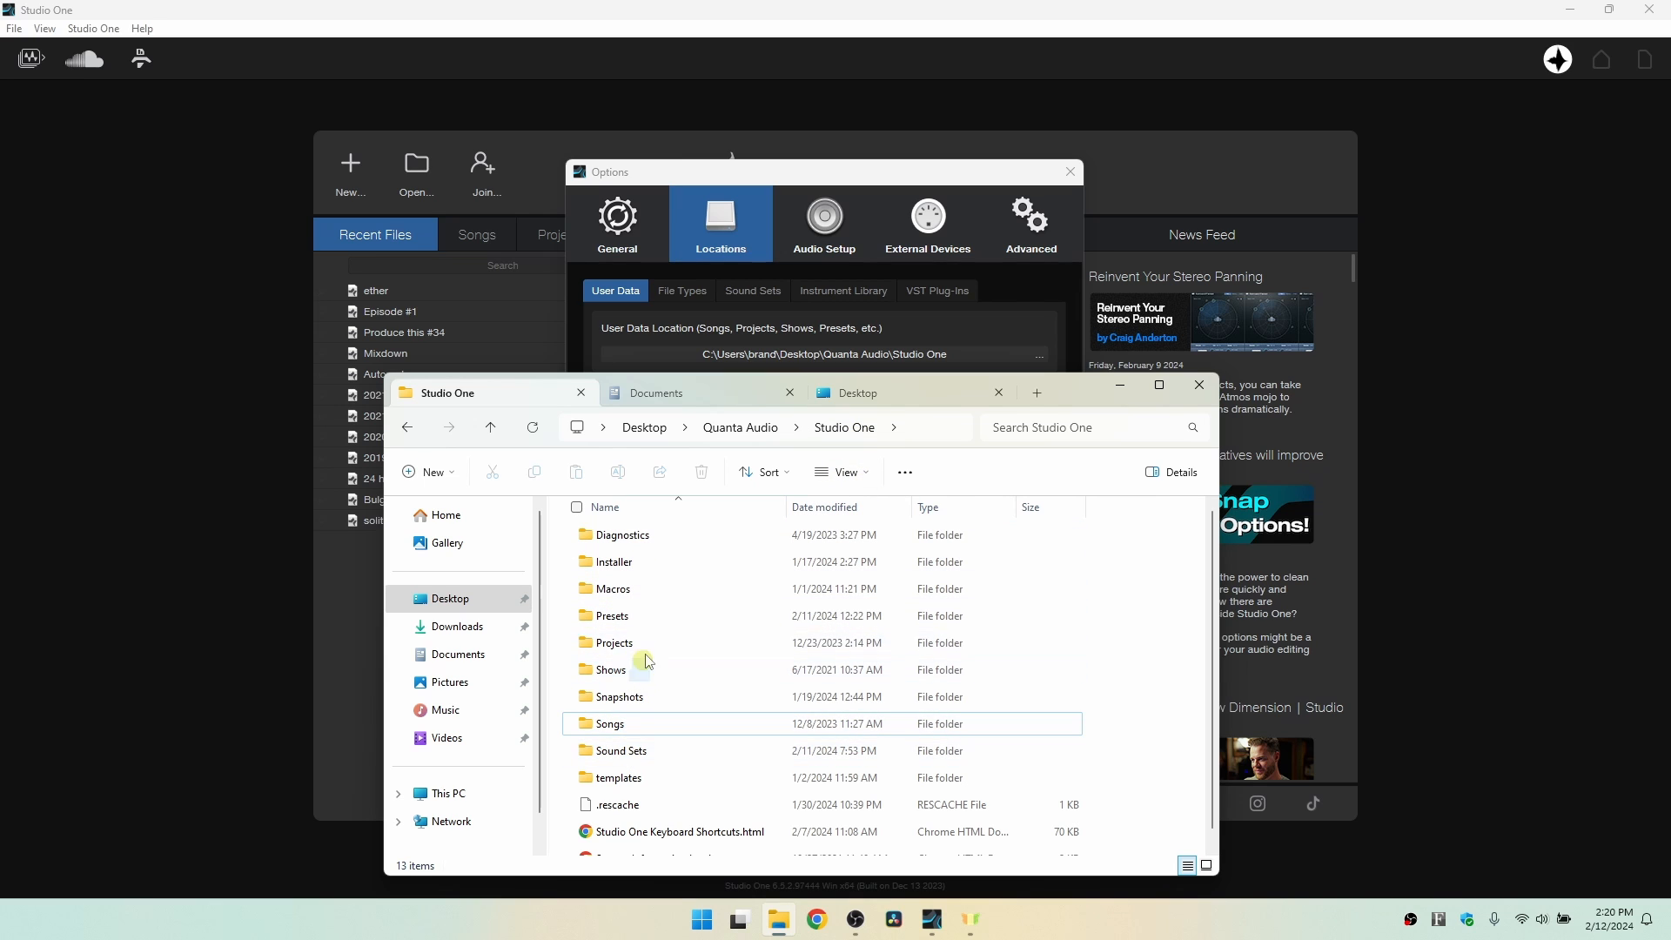
{"action": "mouse_move", "coordinate": [644, 720]}
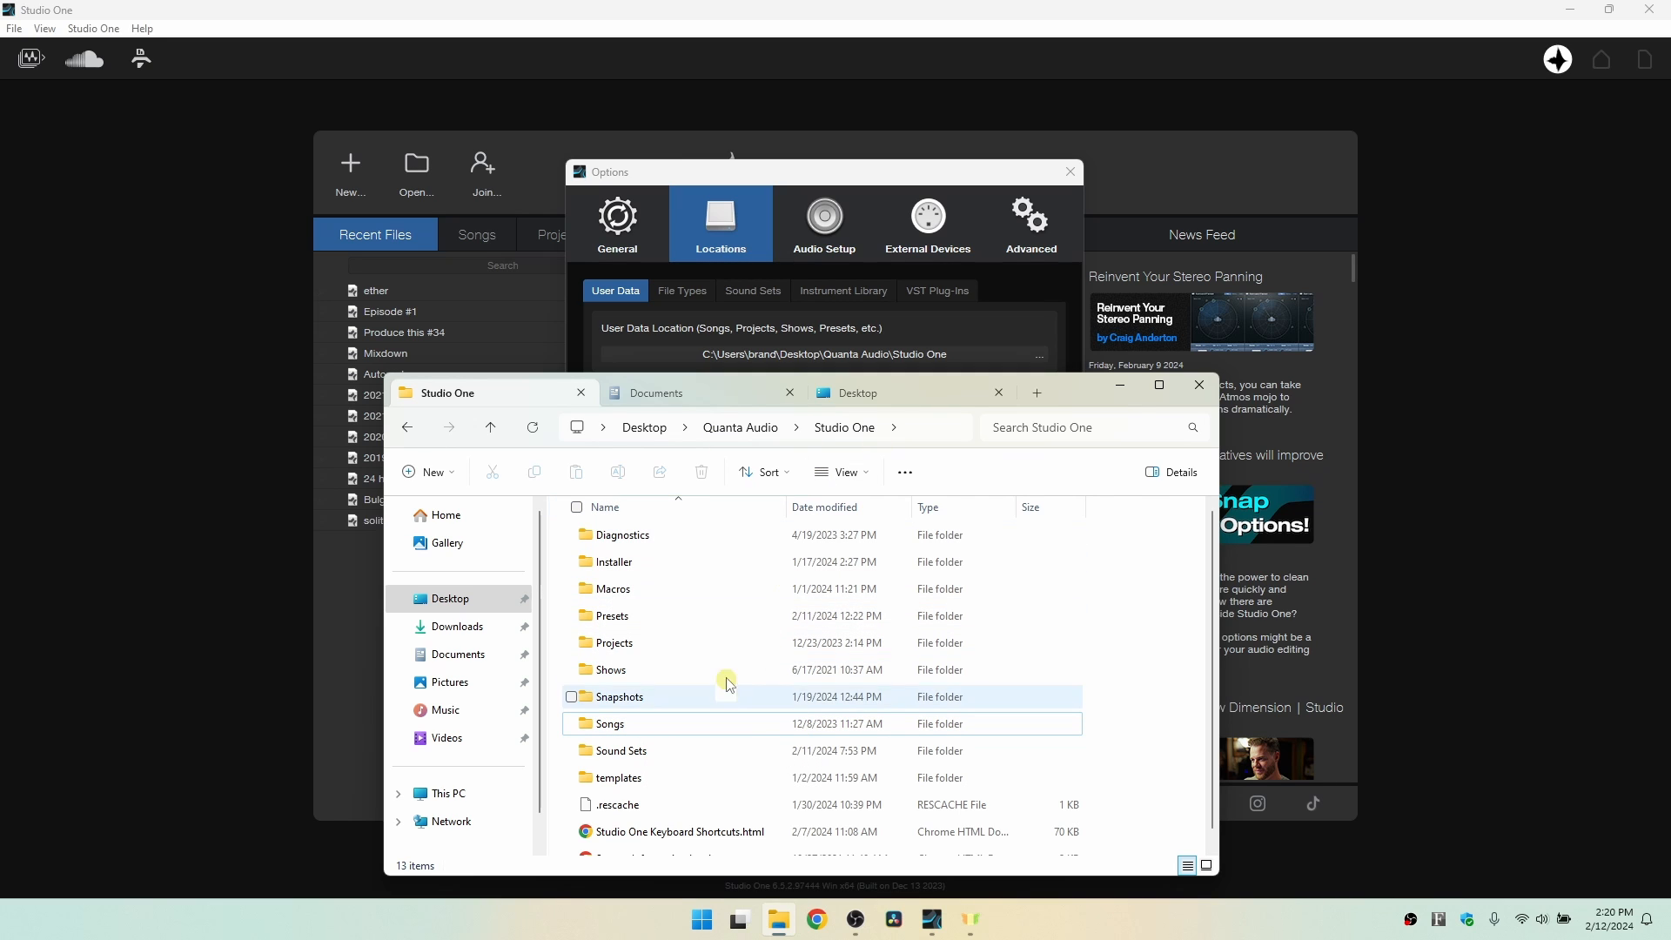
{"action": "mouse_move", "coordinate": [731, 666]}
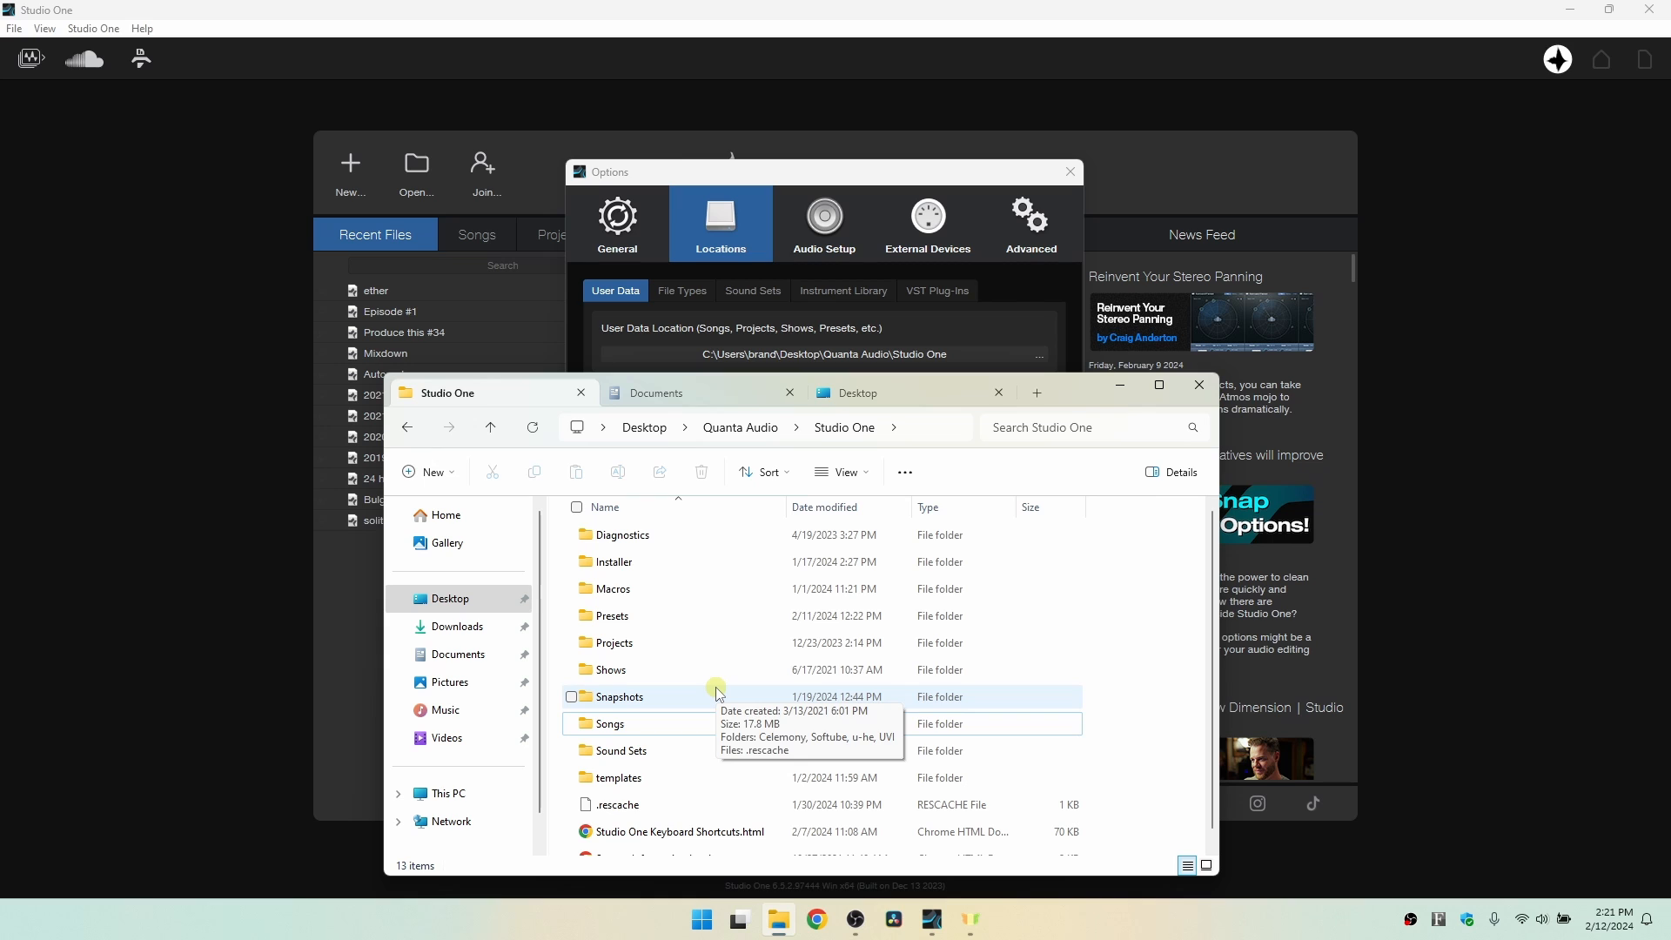
{"action": "double_click", "coordinate": [676, 729]}
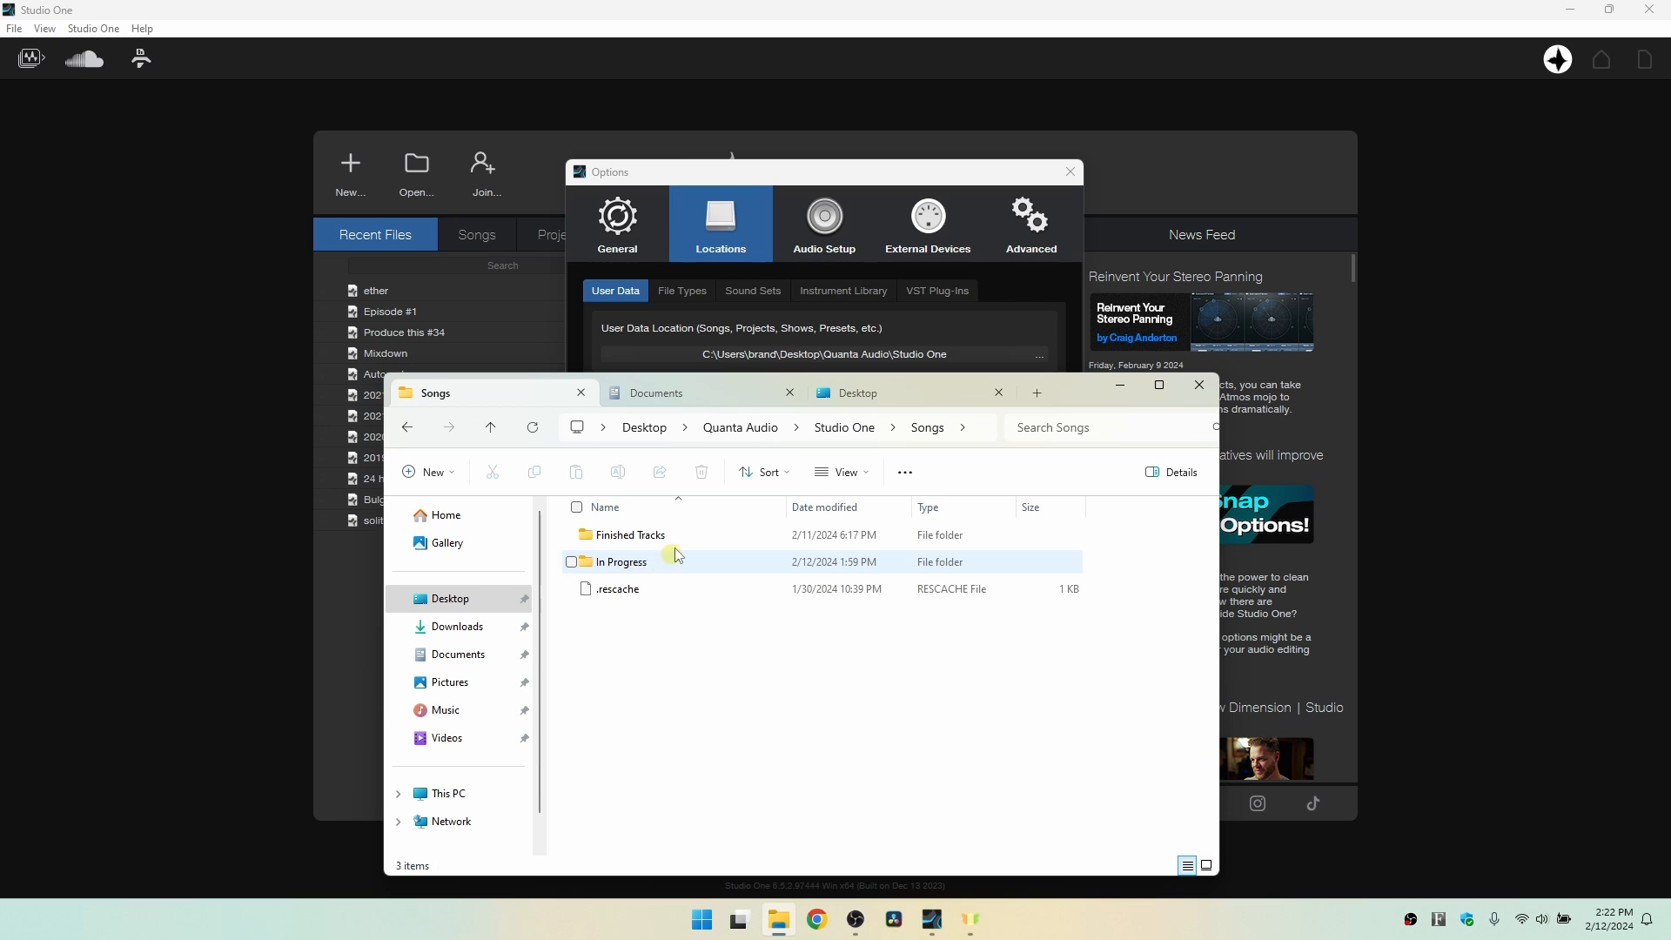
{"action": "mouse_move", "coordinate": [623, 576]}
{"action": "left_click", "coordinate": [1122, 386]}
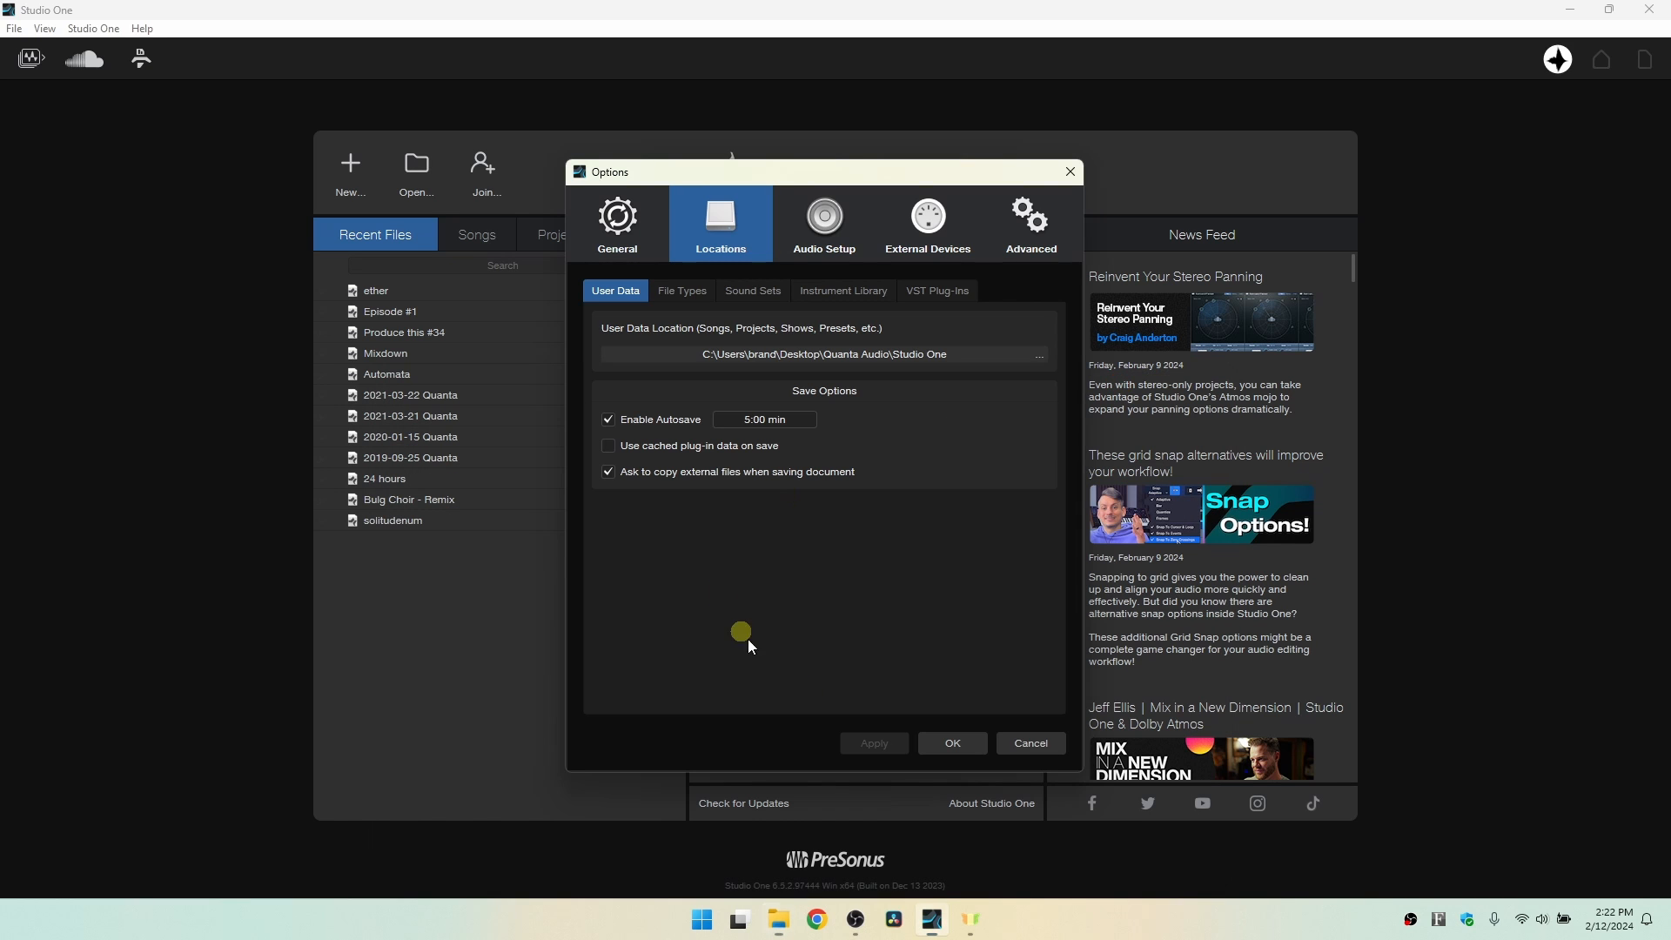
{"action": "left_click", "coordinate": [1036, 744]}
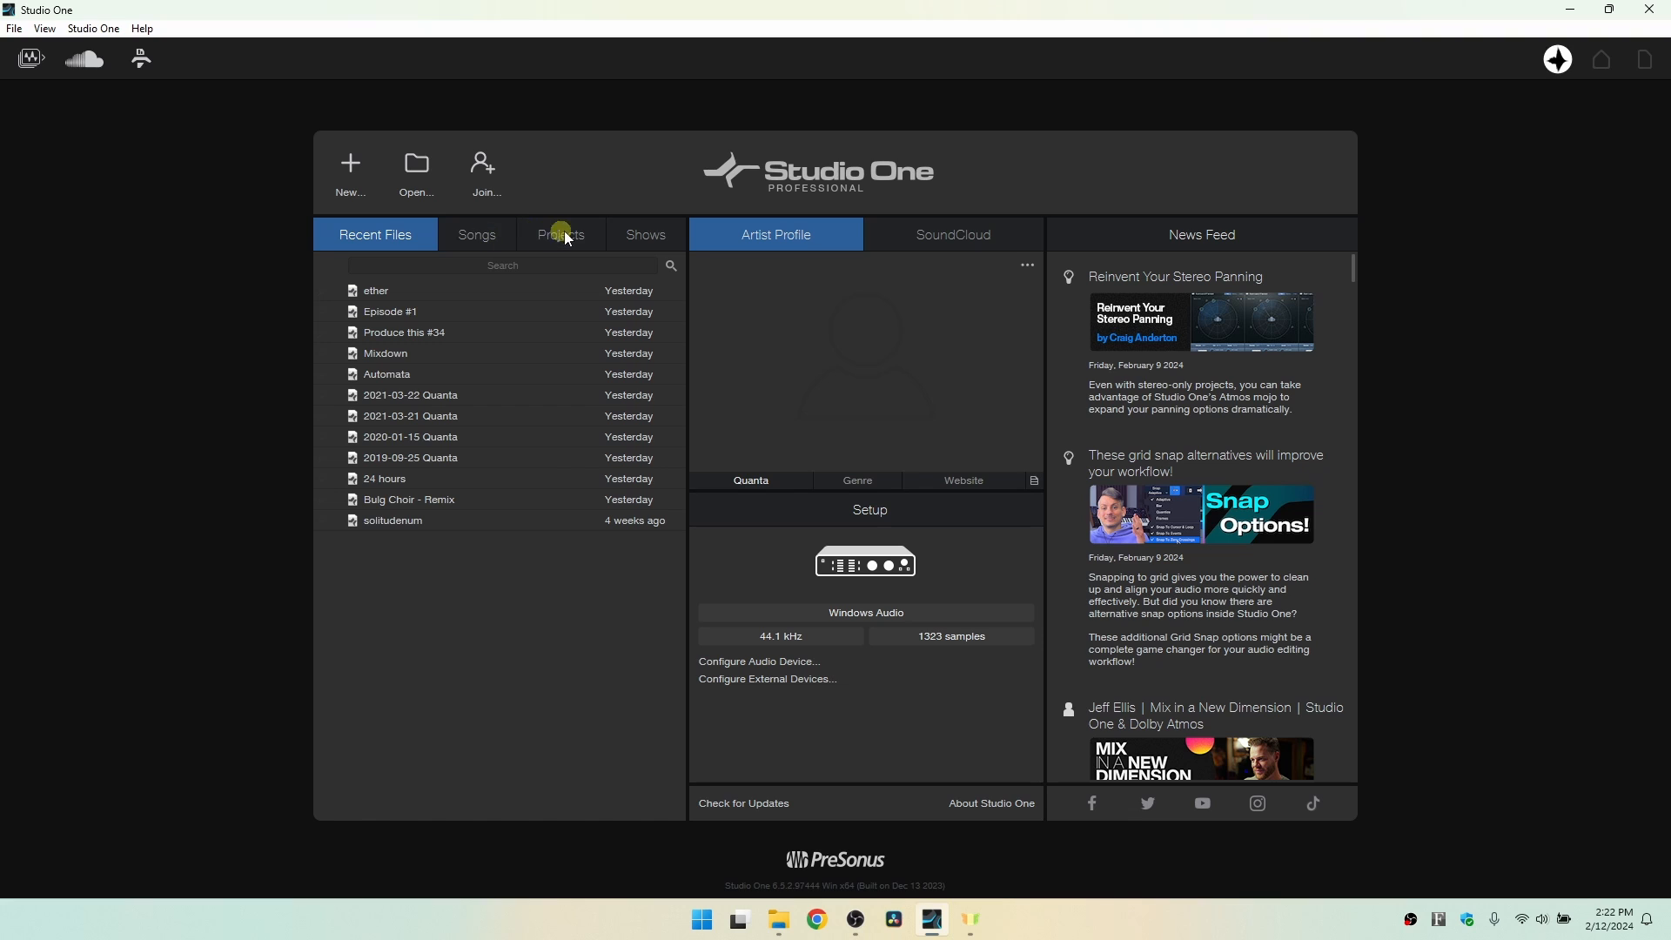
List the songs on the start page and look inside the Finished Tracks and In Progress folders, comparing them with File Explorer.
{"action": "left_click", "coordinate": [477, 237]}
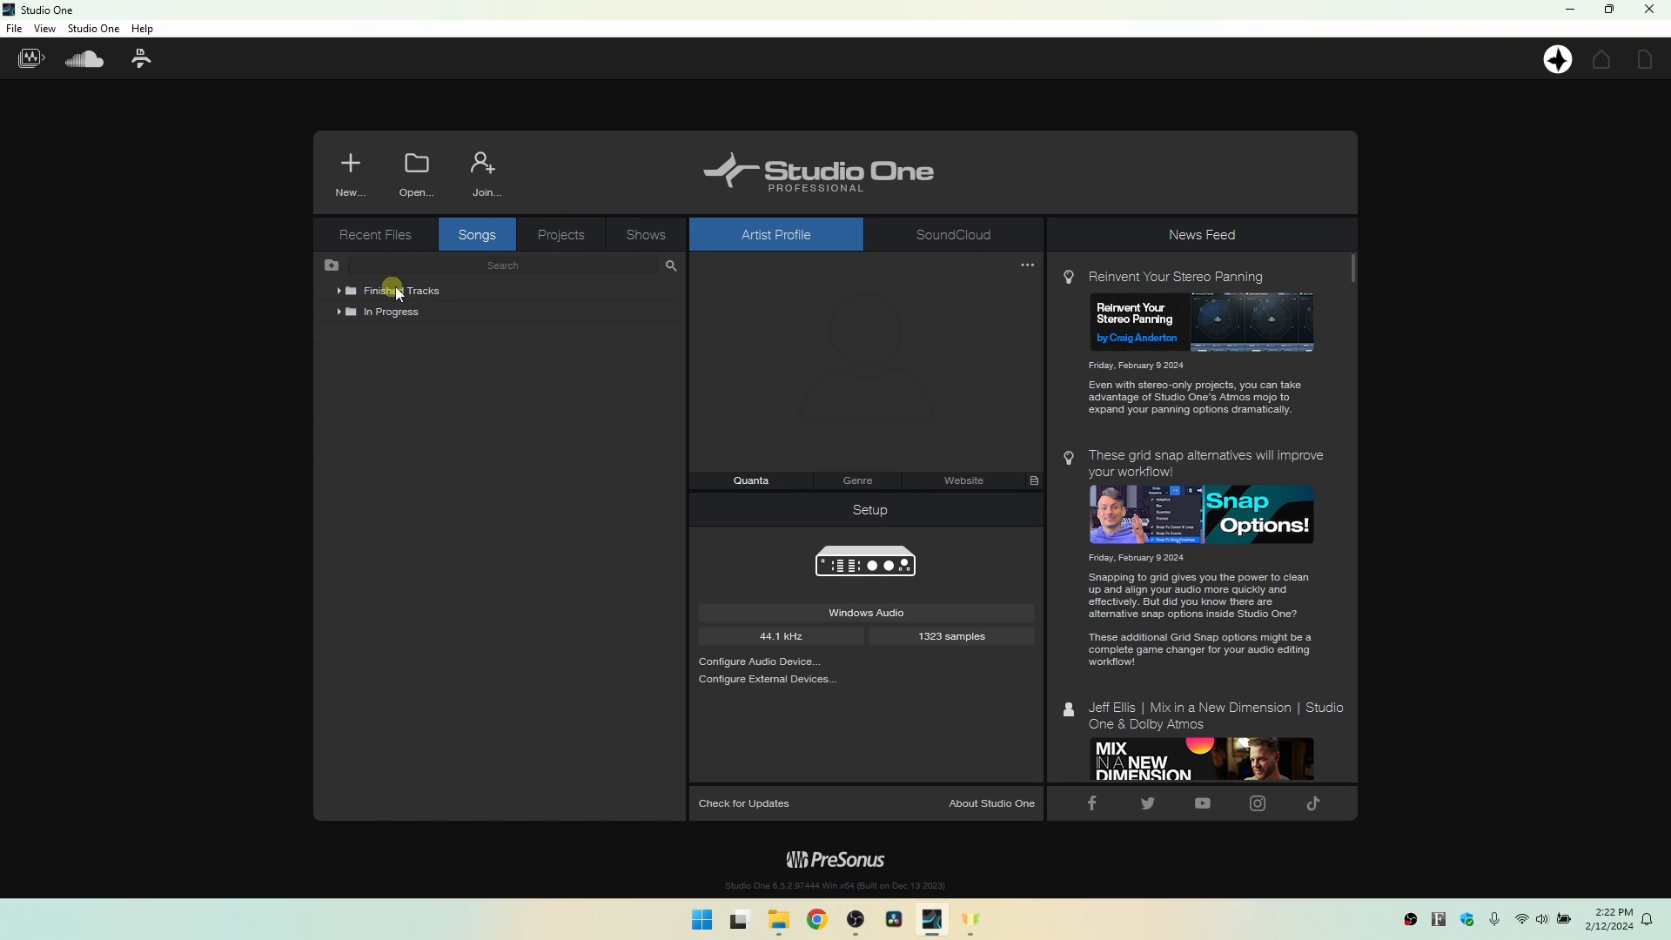
{"action": "left_click", "coordinate": [779, 925]}
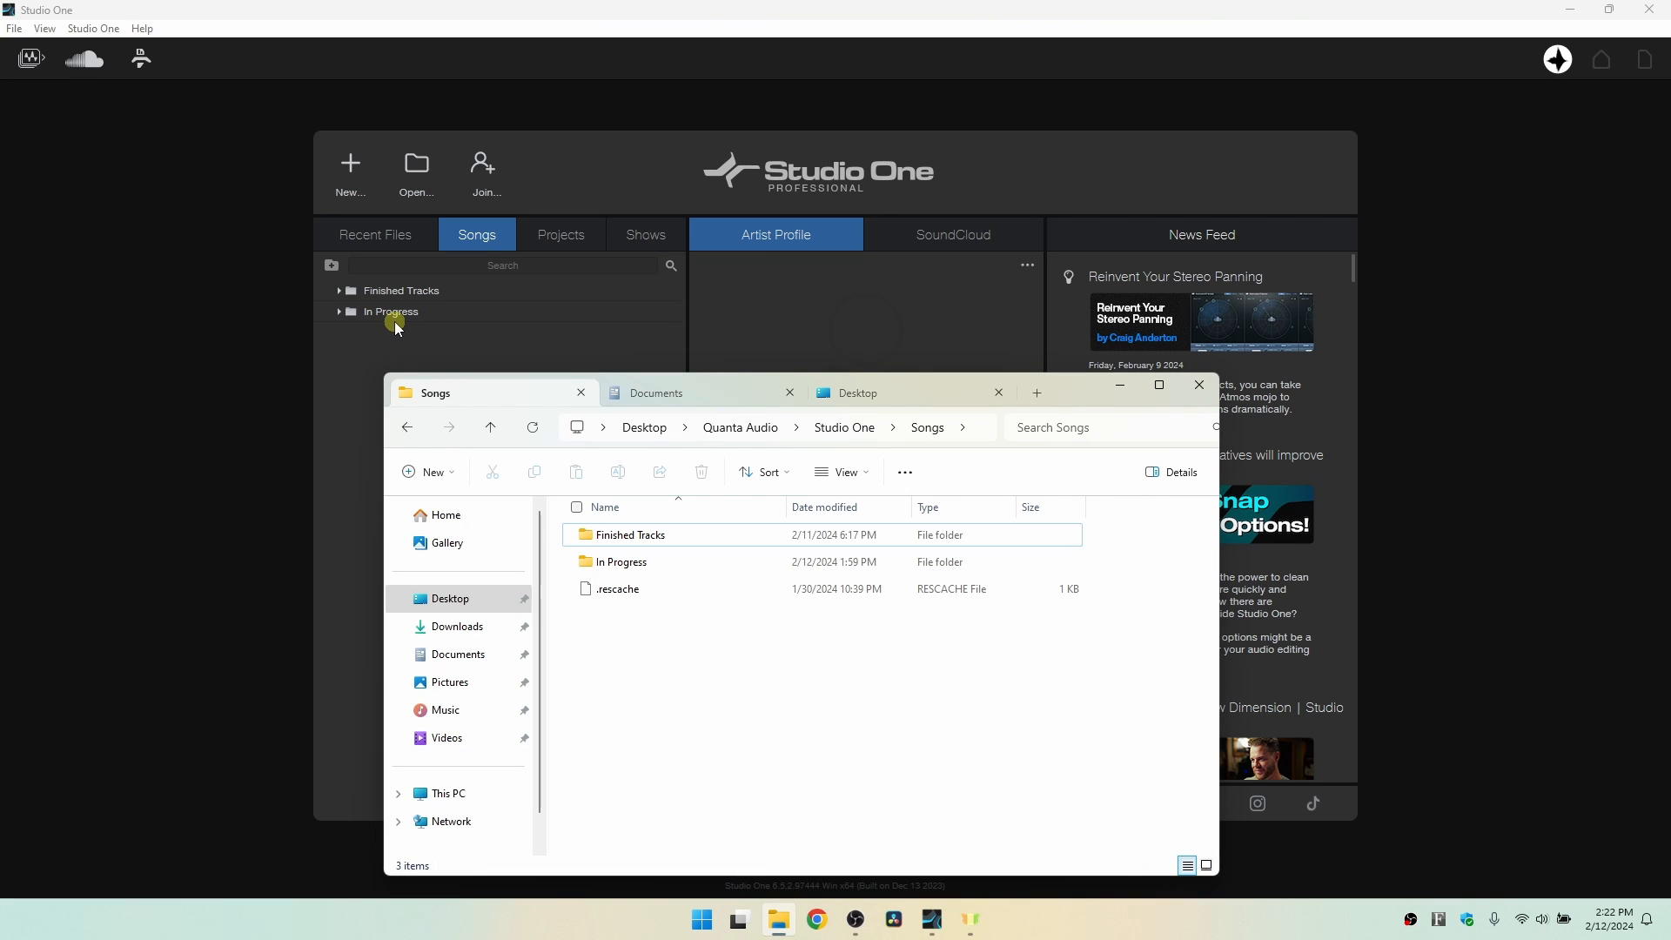
{"action": "left_click", "coordinate": [338, 288]}
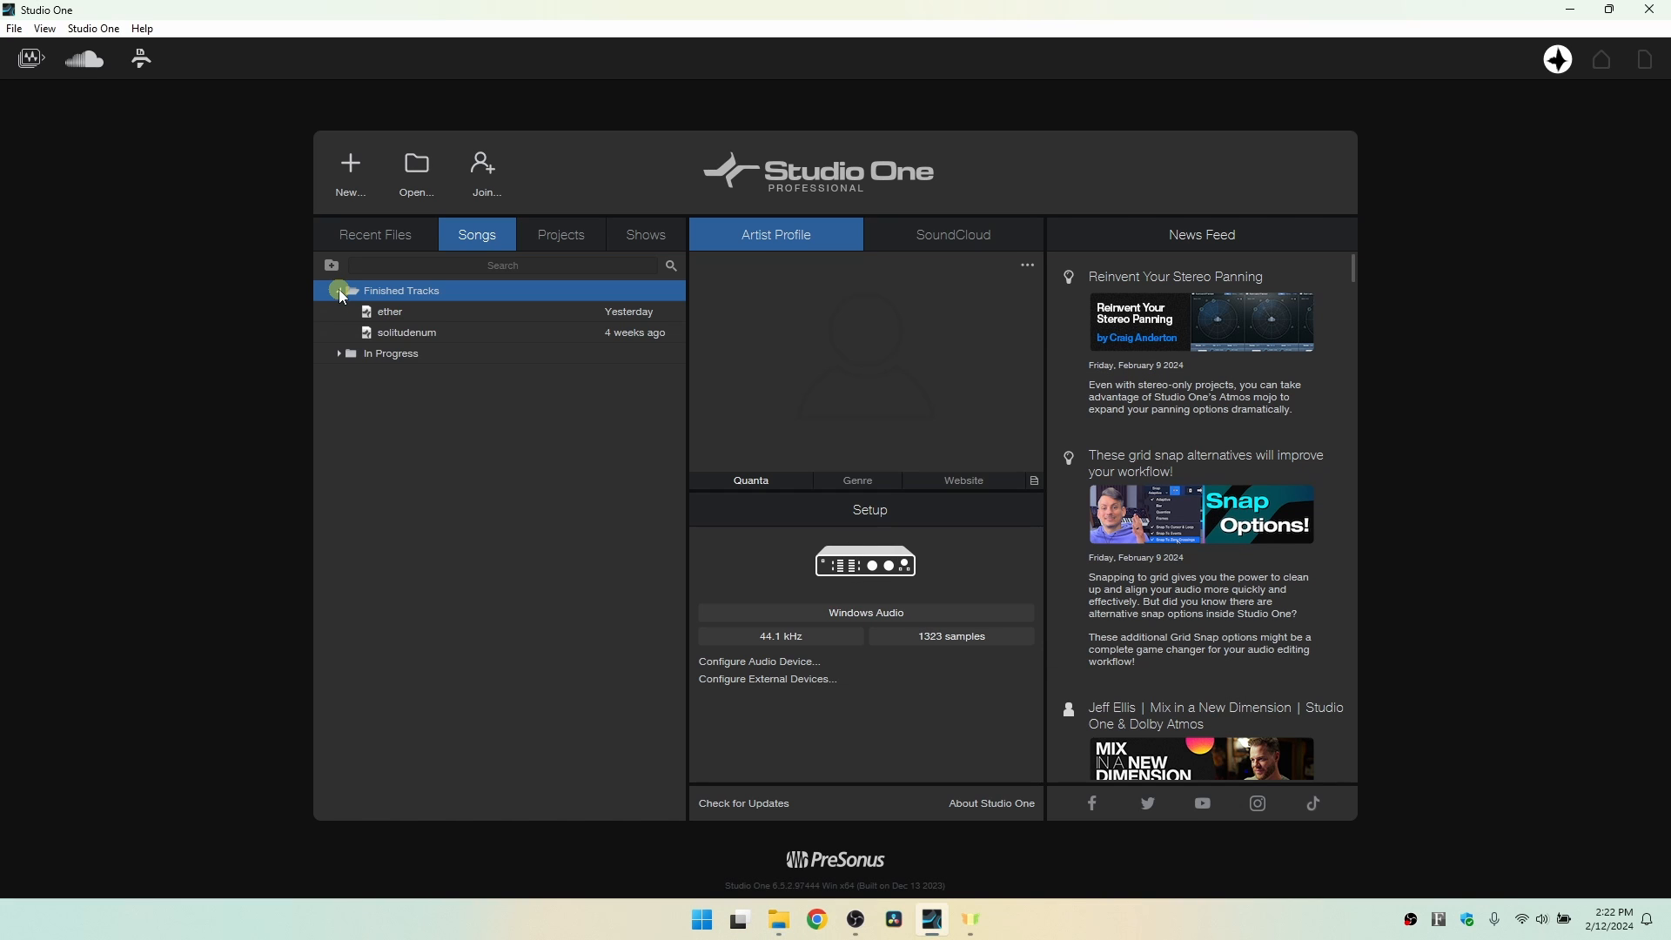
{"action": "left_click", "coordinate": [337, 290]}
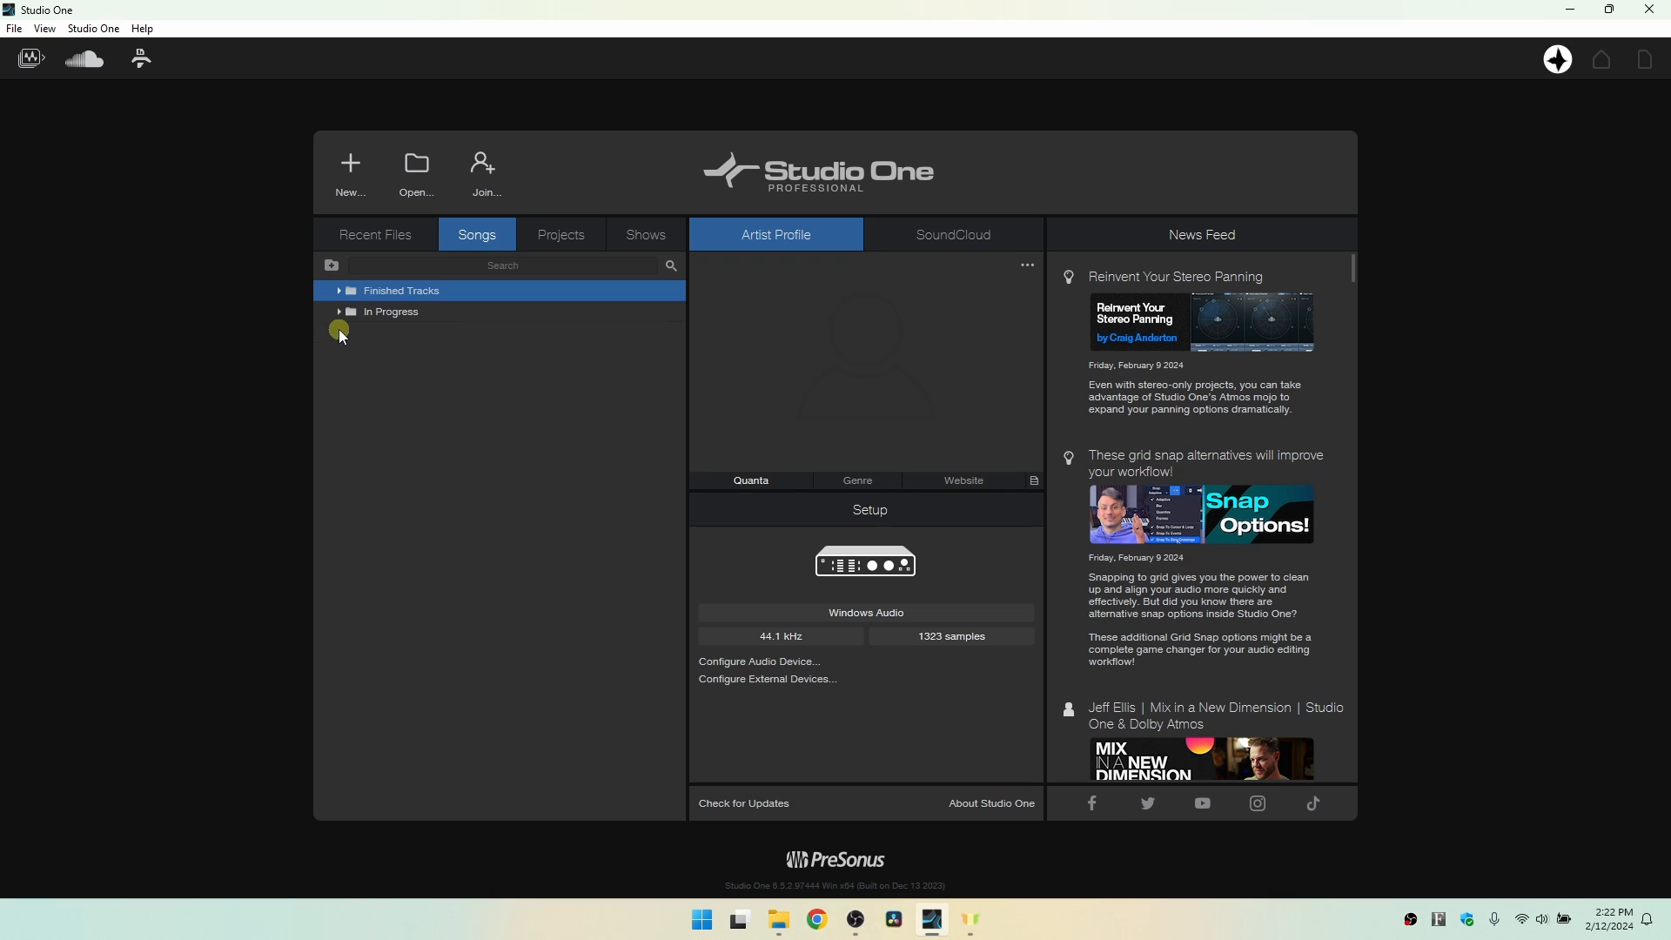
{"action": "left_click", "coordinate": [339, 311]}
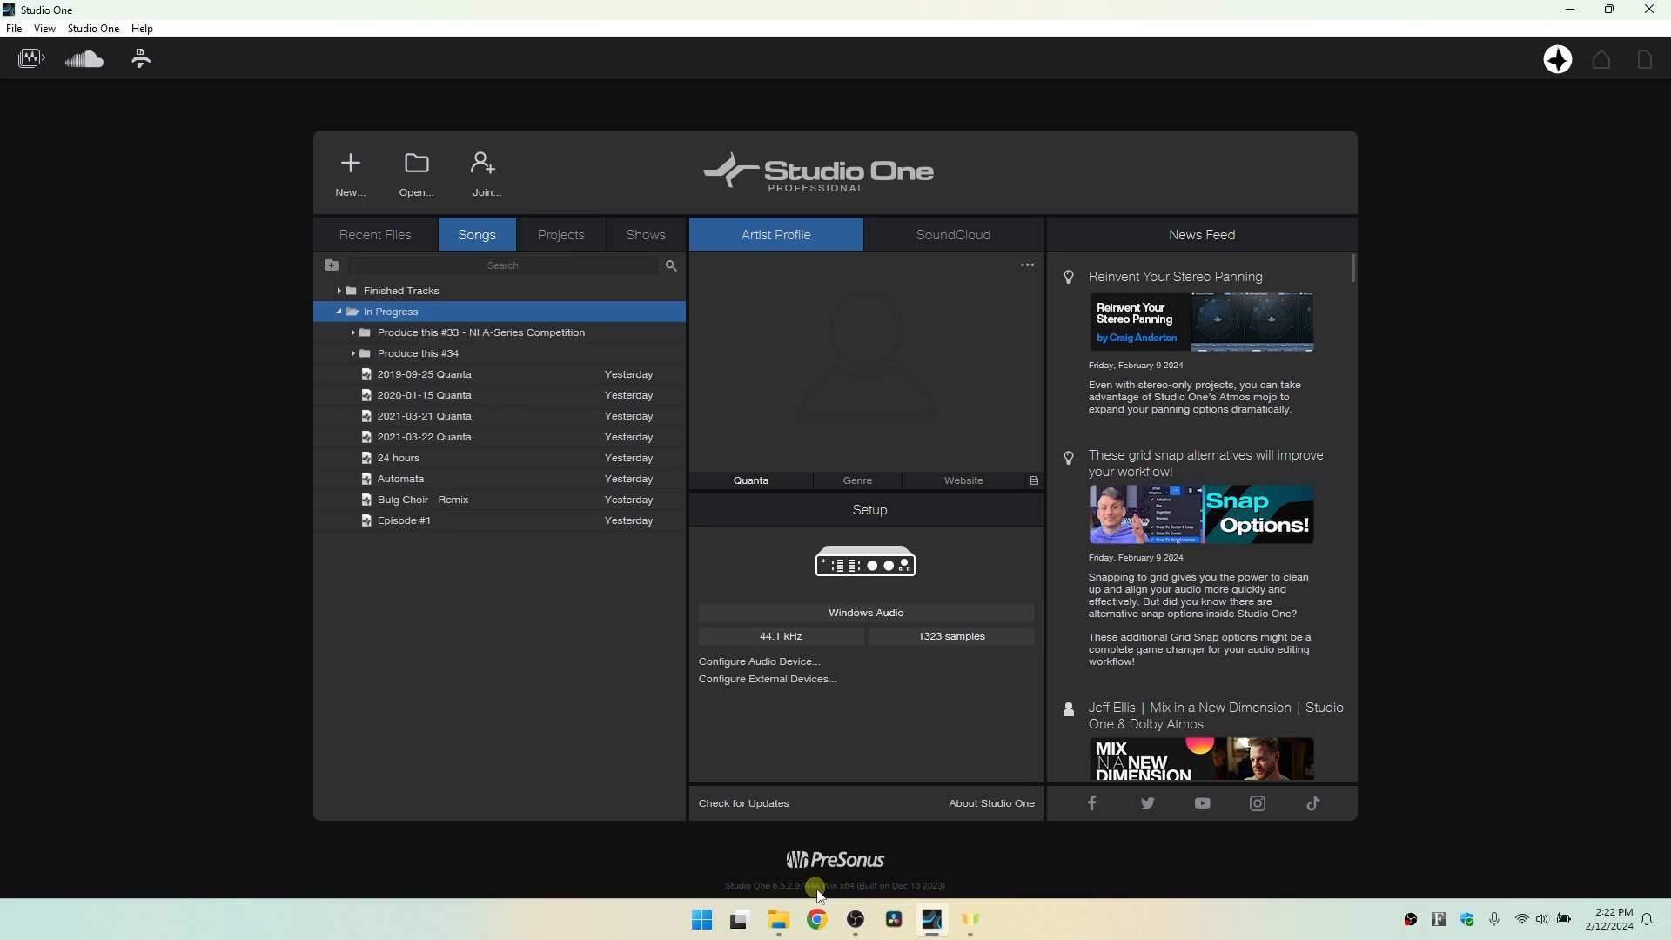
Compare the In Progress folder in File Explorer with the song list, then collapse In Progress on the start page.
{"action": "left_click", "coordinate": [779, 920]}
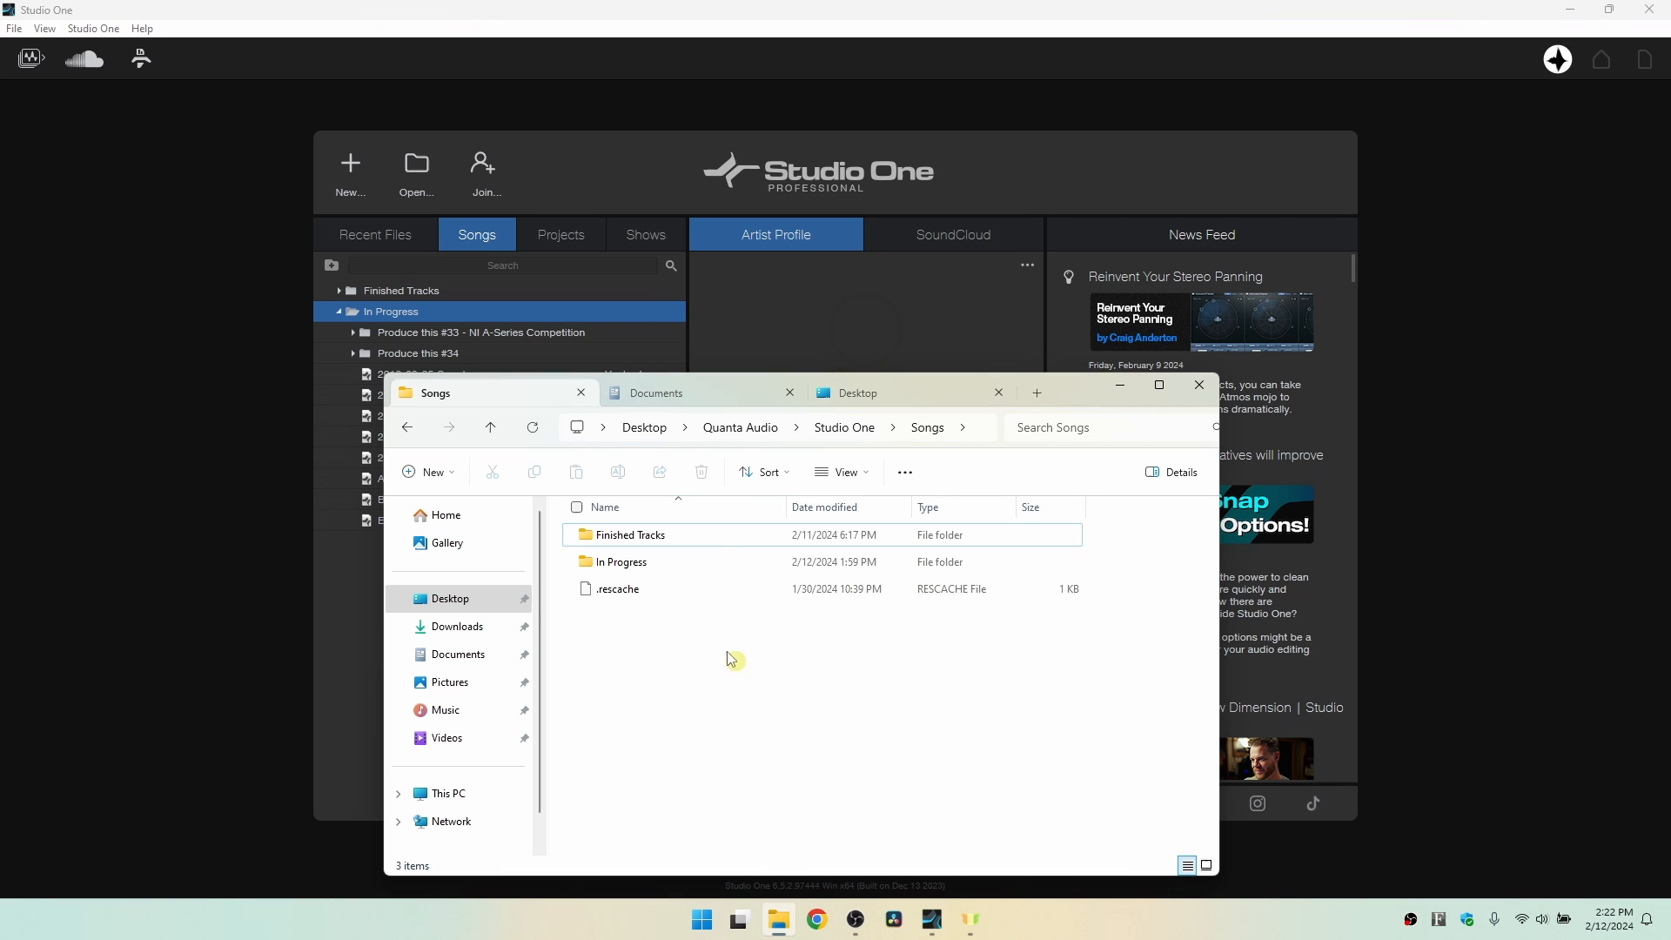
{"action": "double_click", "coordinate": [609, 561]}
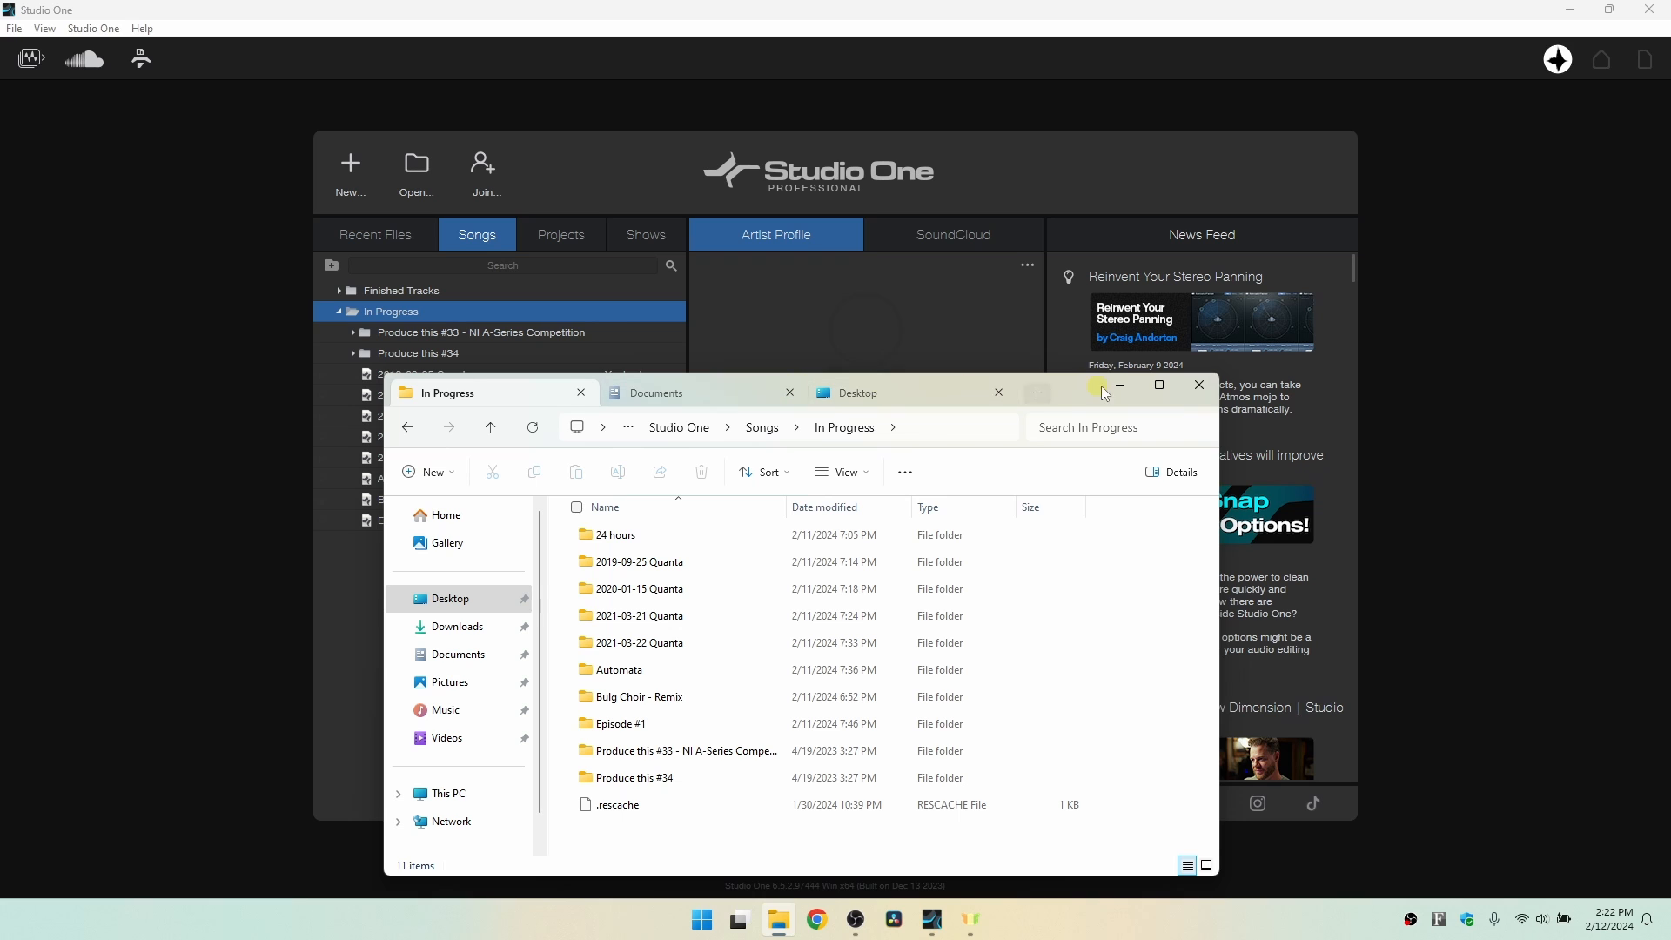
{"action": "left_click_drag", "start_coordinate": [1075, 396], "coordinate": [1402, 245]}
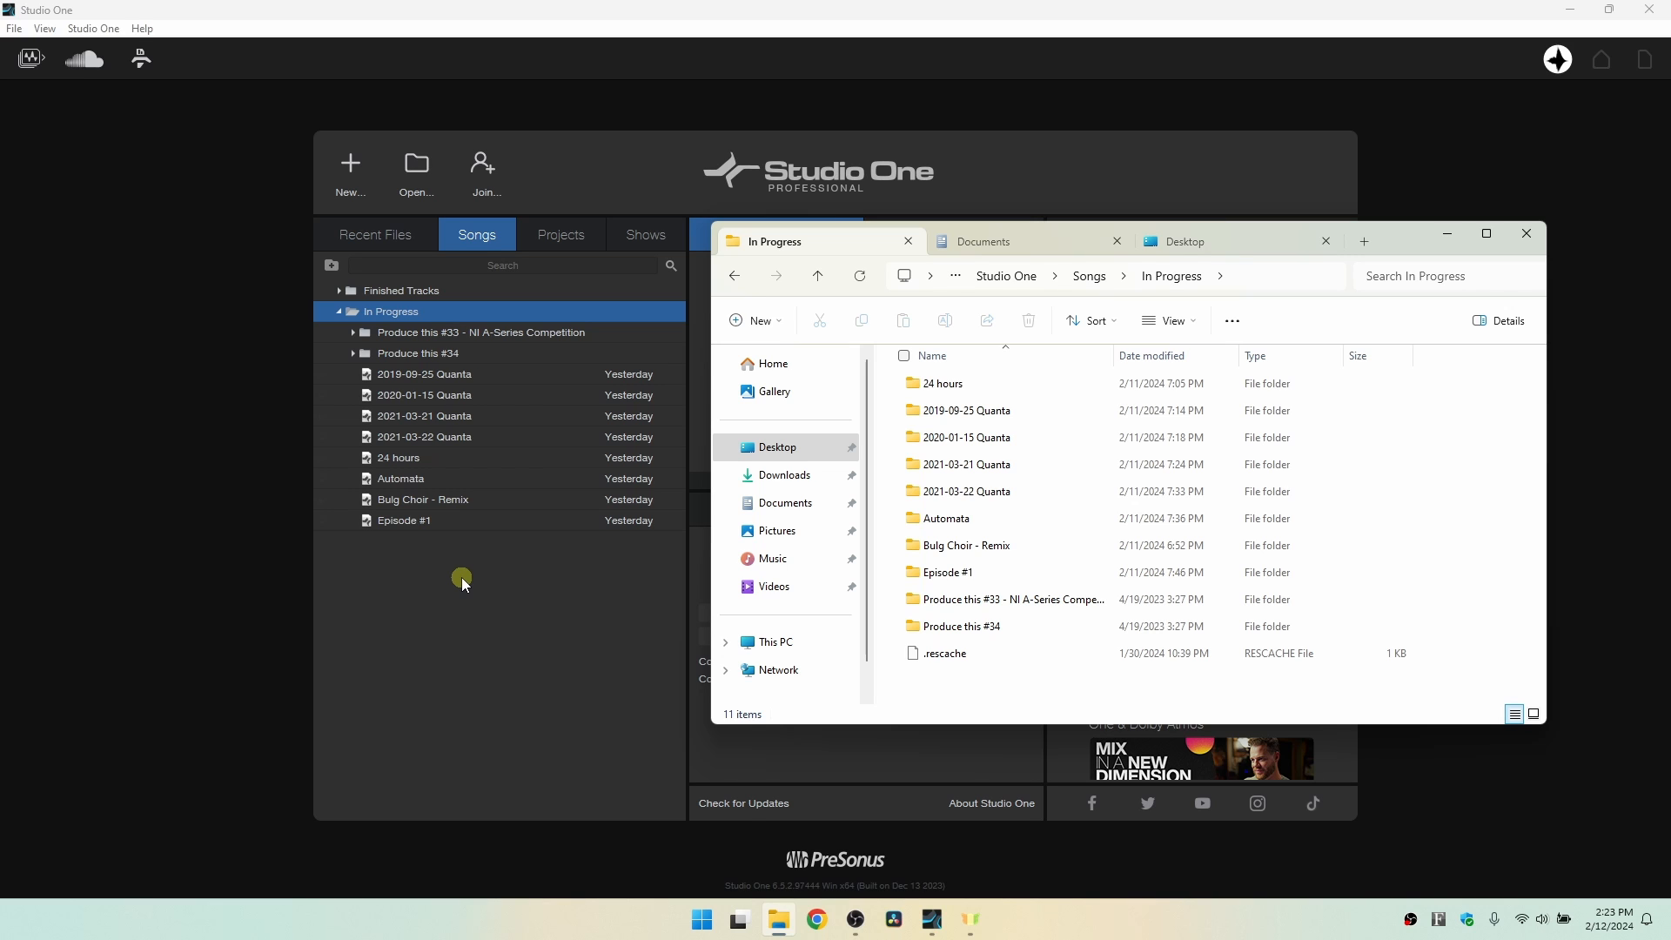
{"action": "left_click", "coordinate": [1449, 234]}
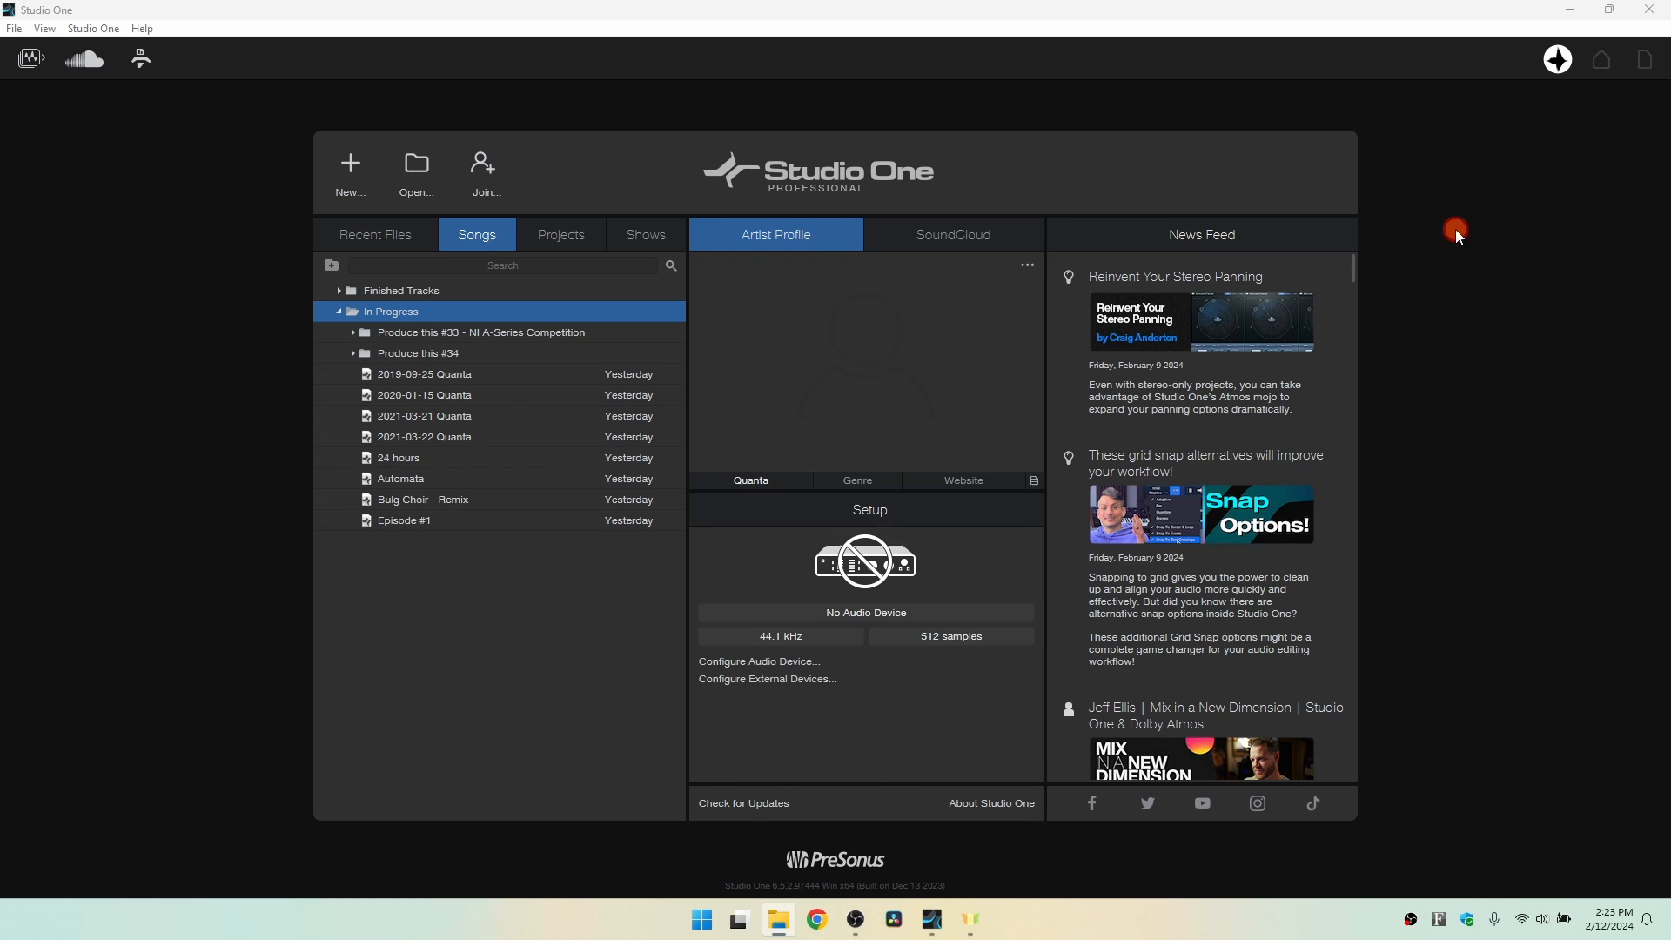
{"action": "left_click", "coordinate": [339, 312]}
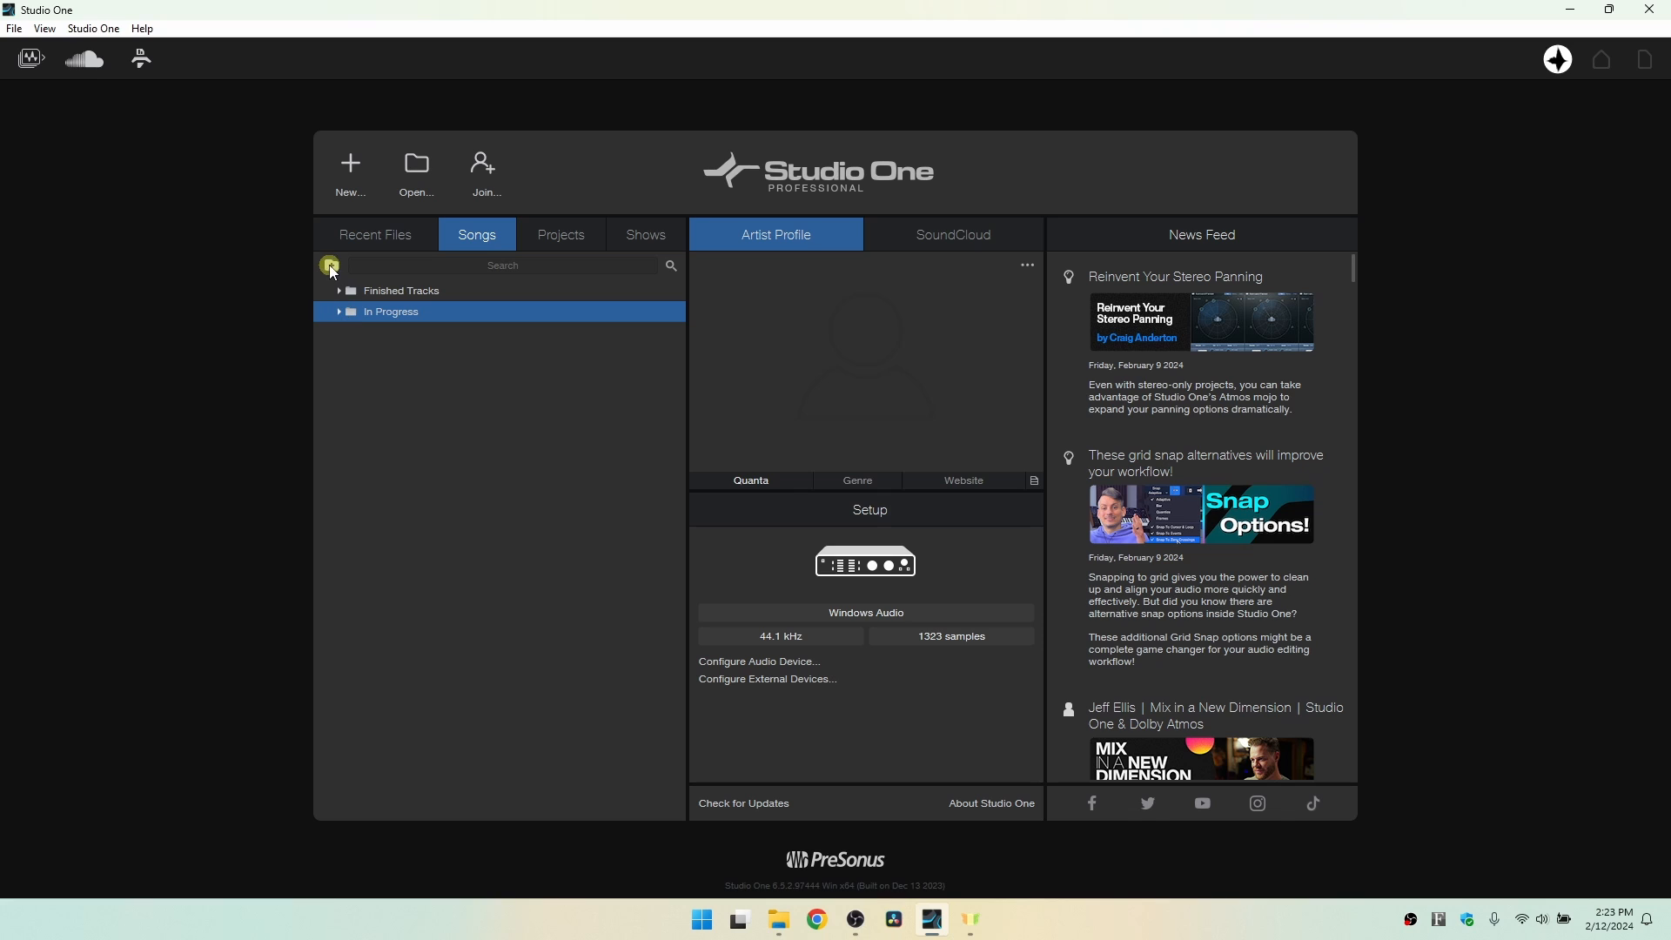
Create a folder named February in the song list and delete it again.
{"action": "left_click", "coordinate": [331, 265]}
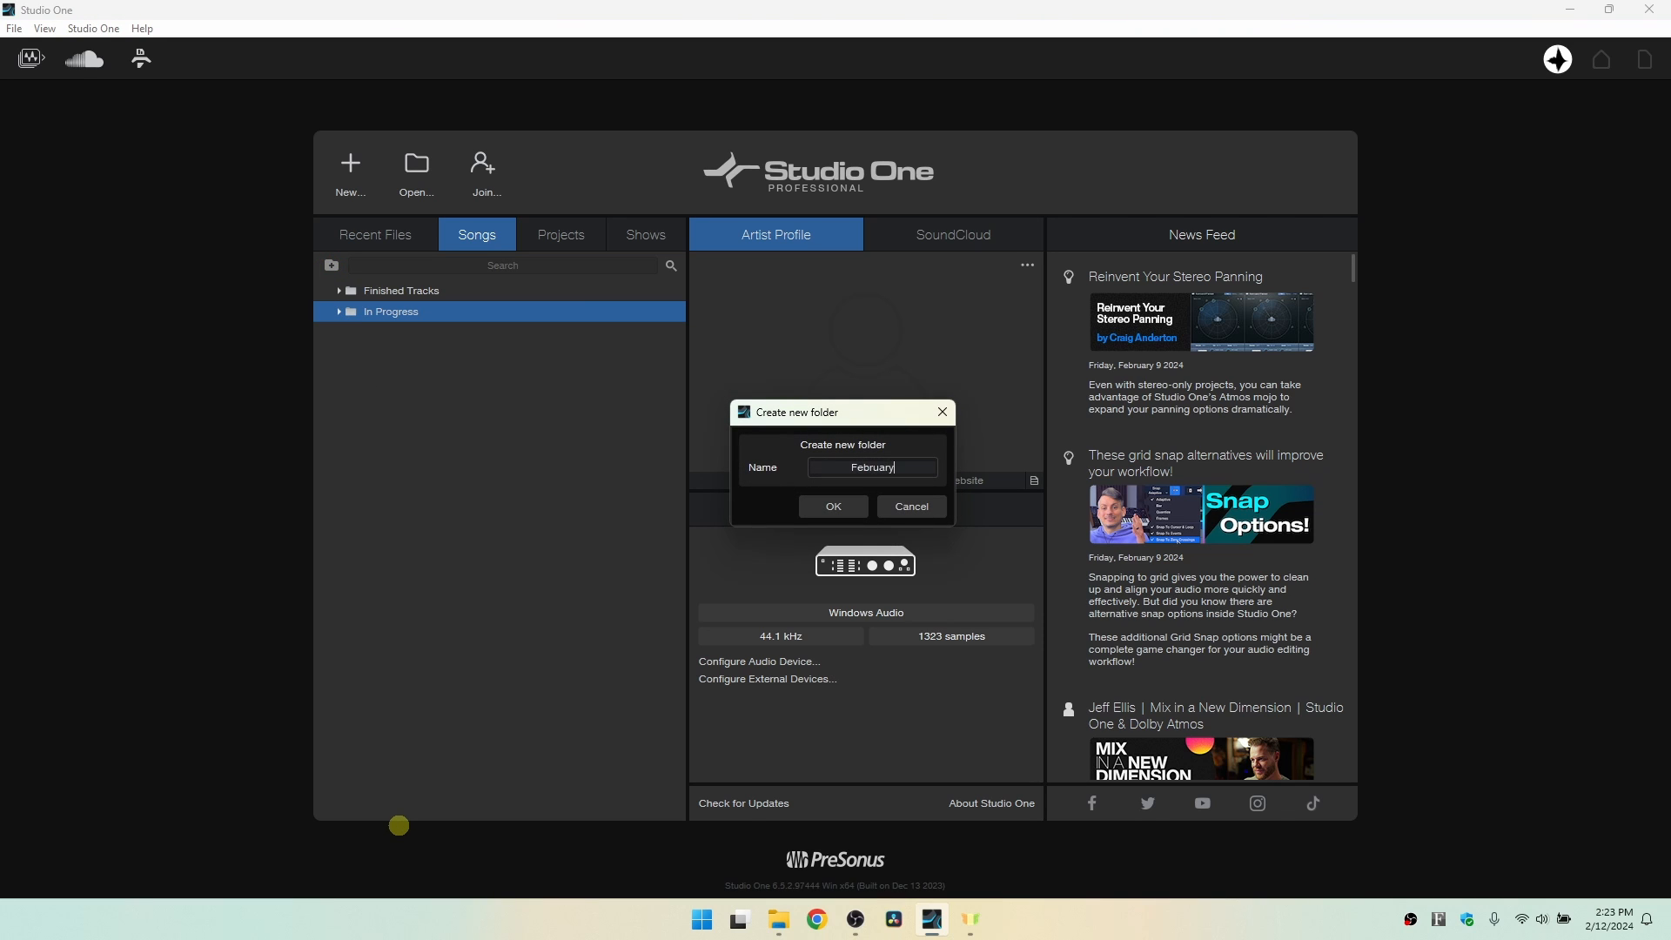
{"action": "key", "text": "Return"}
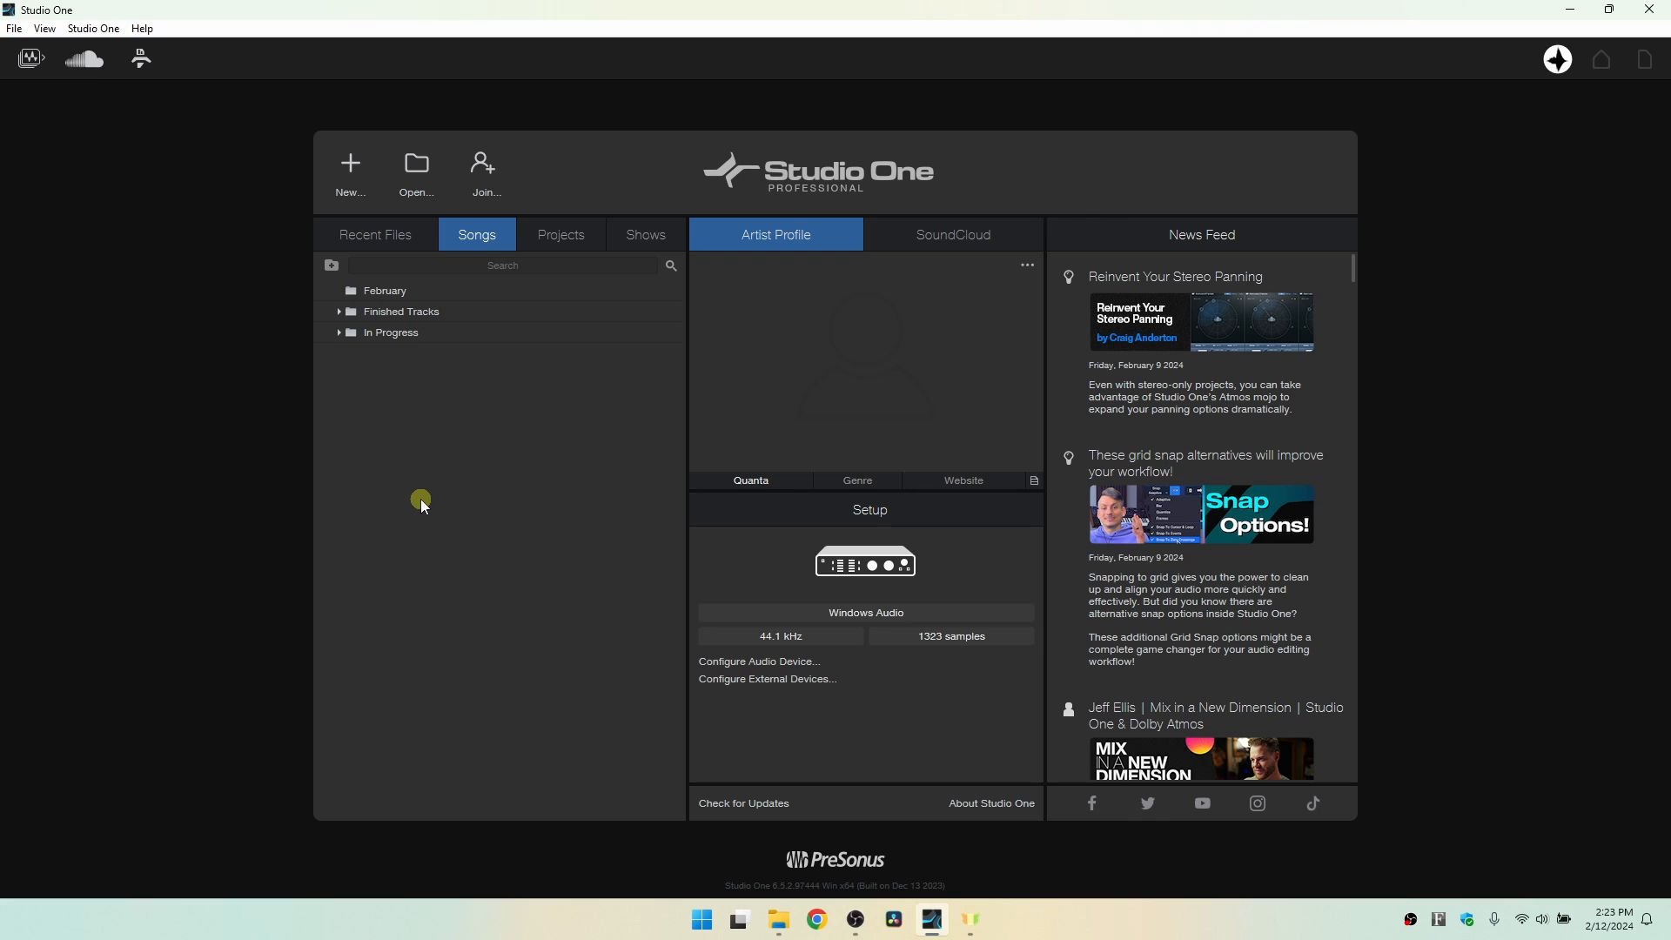
{"action": "right_click", "coordinate": [388, 289]}
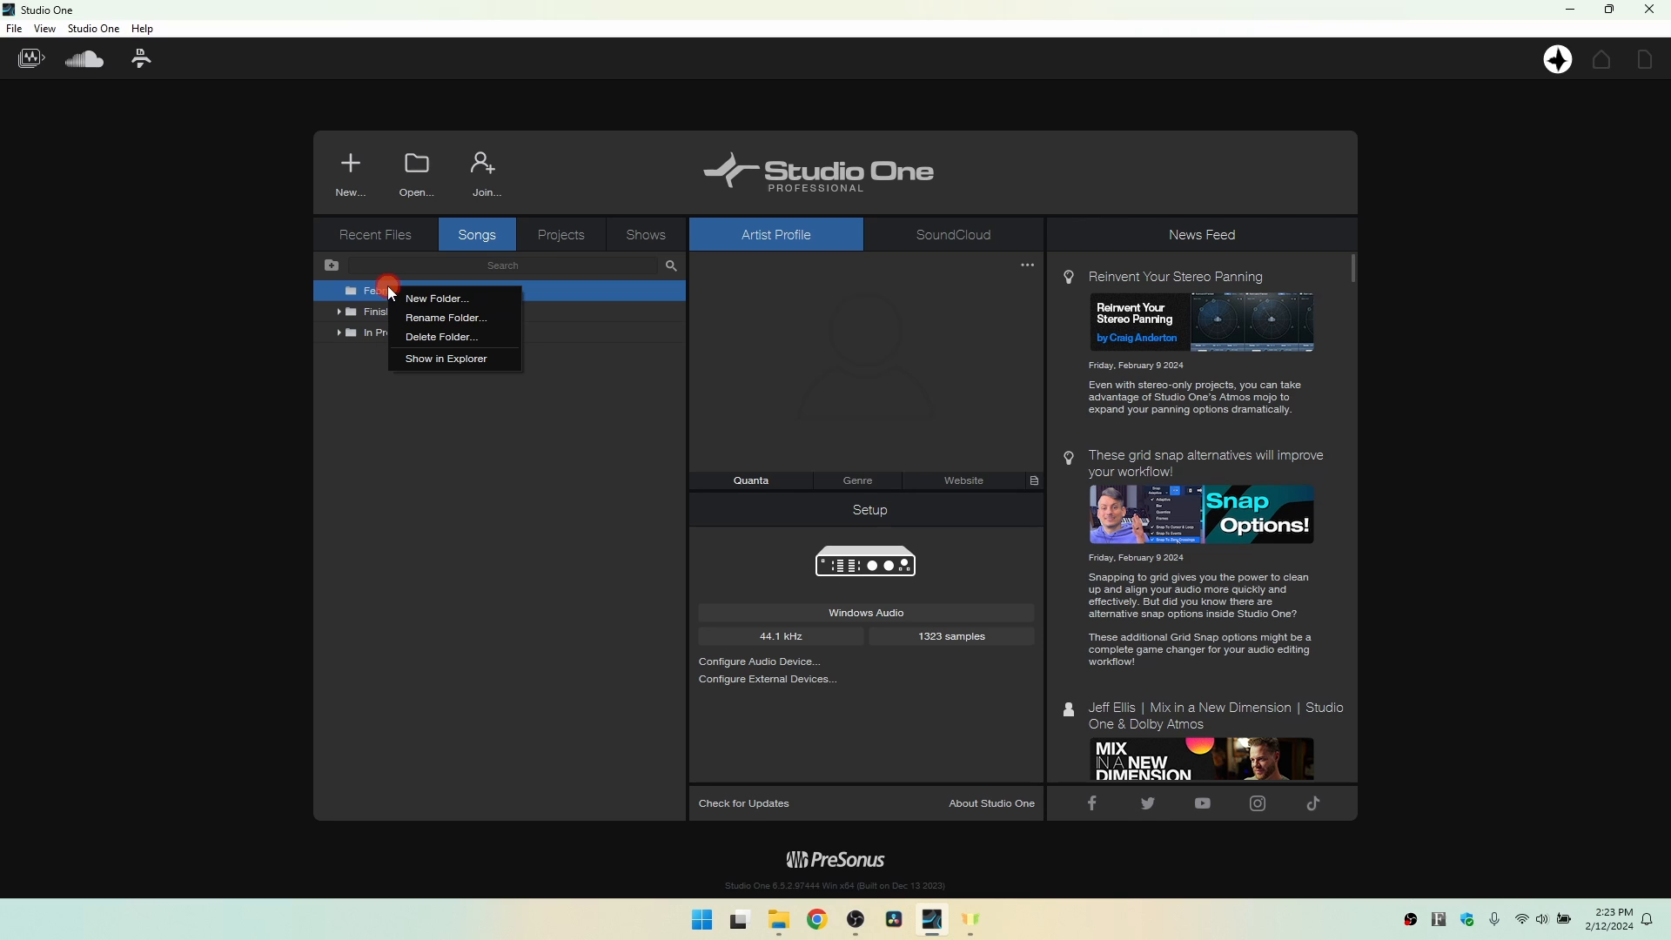
{"action": "left_click", "coordinate": [433, 338]}
{"action": "left_click", "coordinate": [875, 453]}
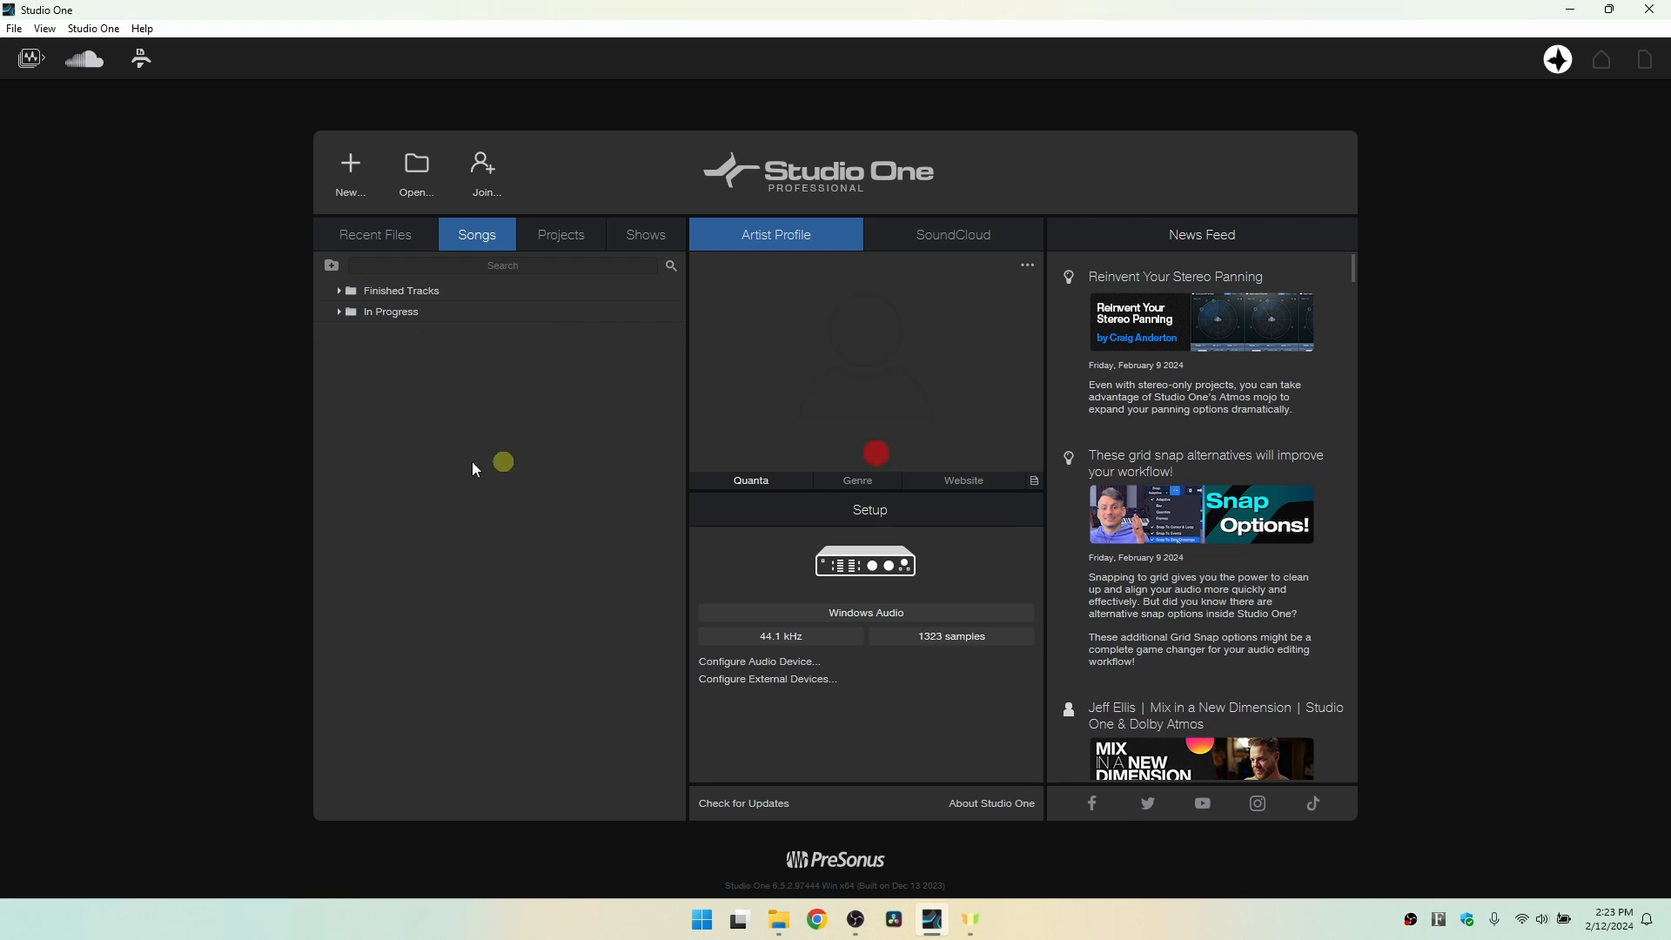
Search the song list for "ether" and clear the search.
{"action": "left_click", "coordinate": [498, 267]}
{"action": "type", "text": "ether"}
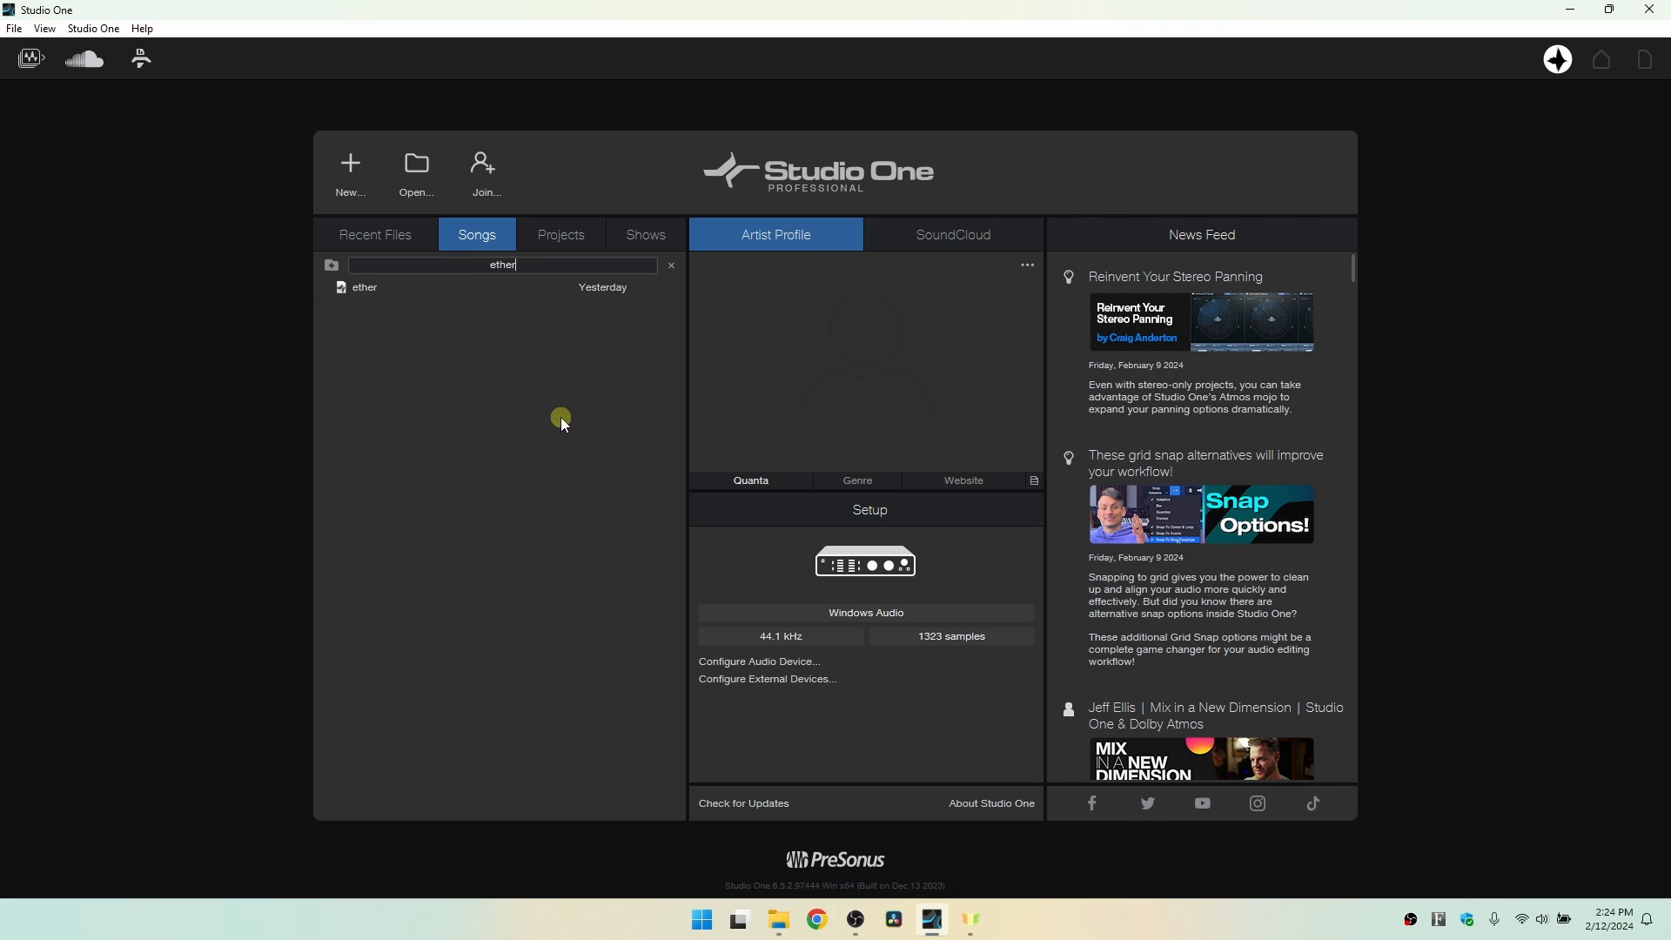
{"action": "left_click", "coordinate": [671, 266]}
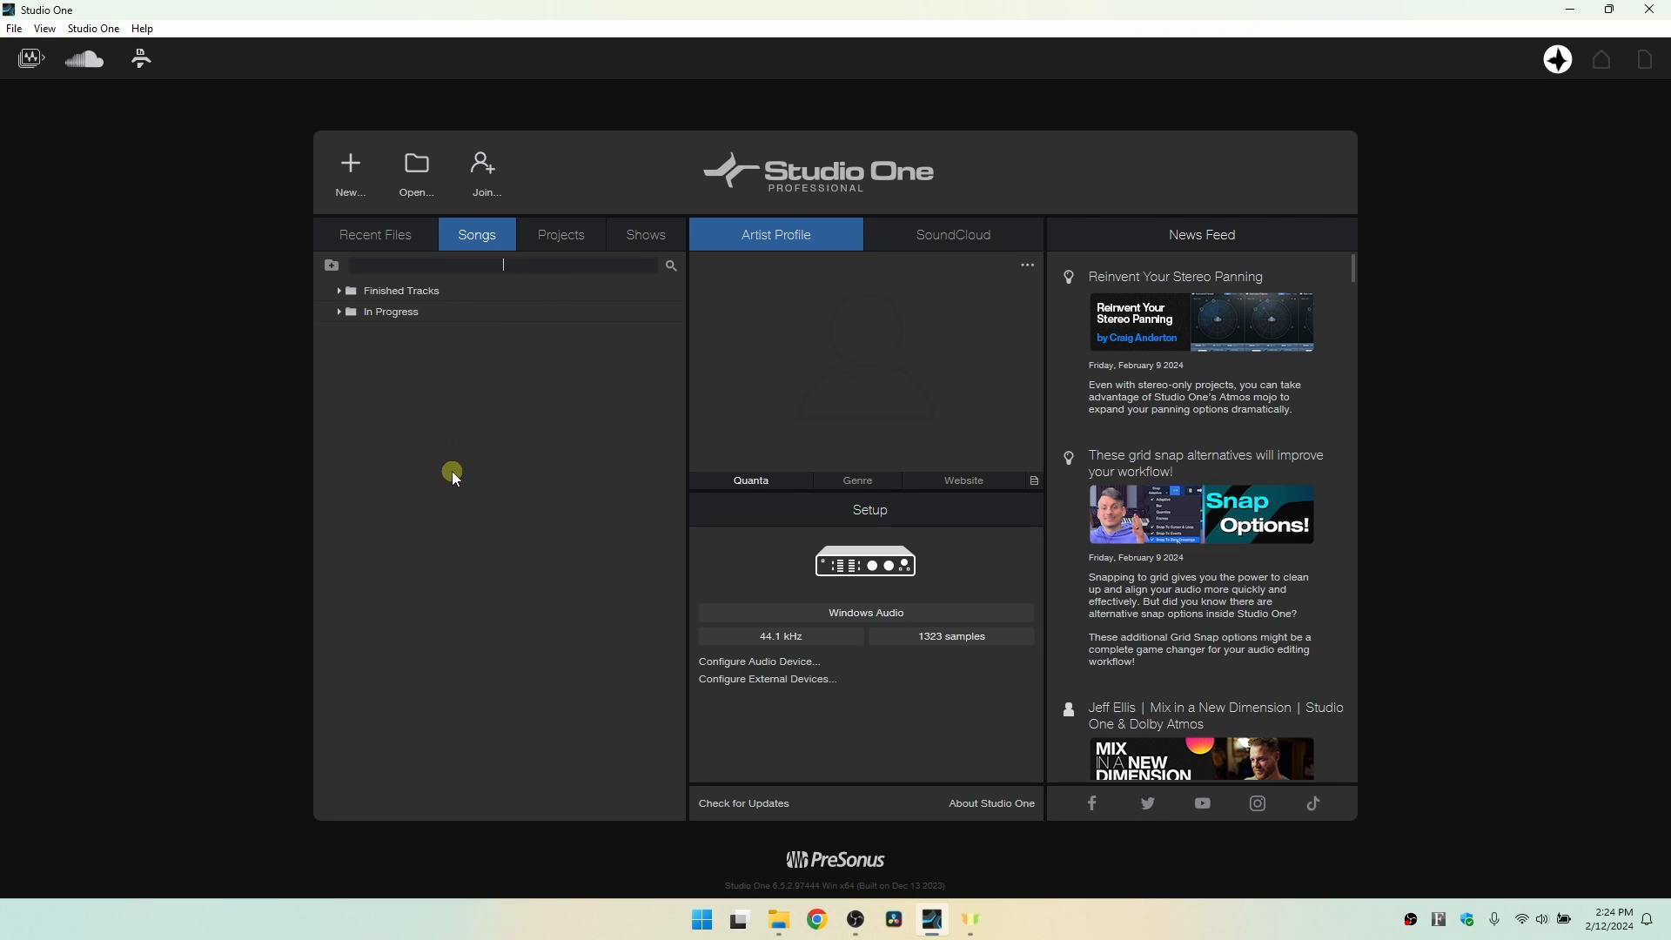
Pin the songs ether and Automata in the recent files and expand the Pinned group.
{"action": "left_click", "coordinate": [370, 239]}
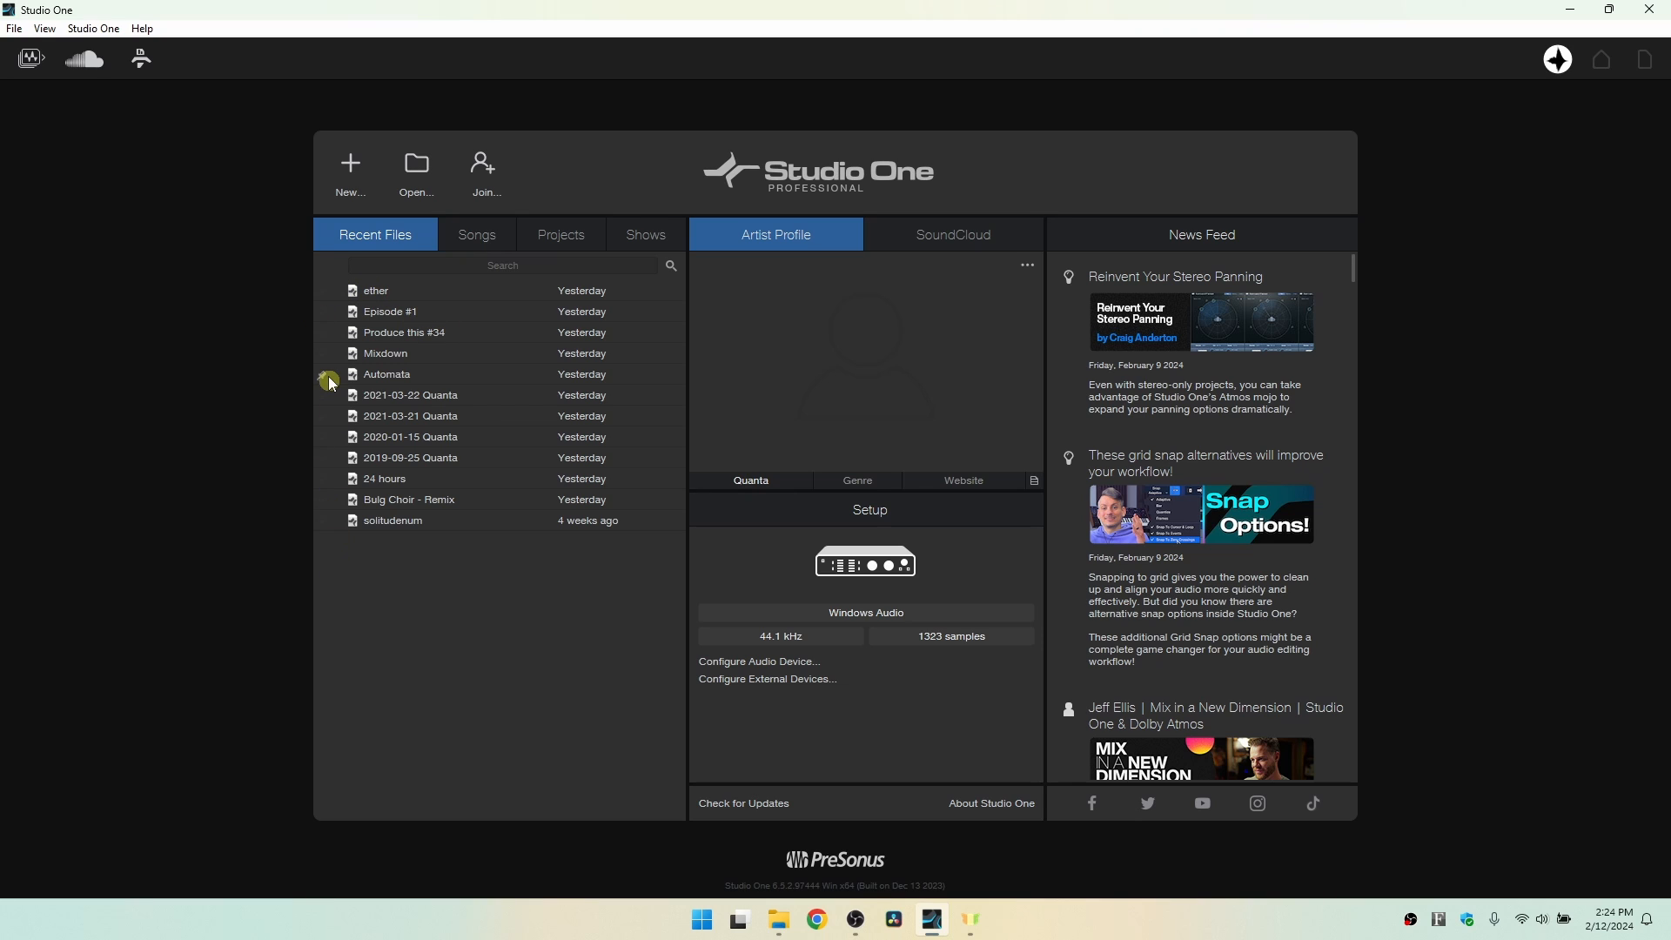
{"action": "left_click", "coordinate": [322, 291]}
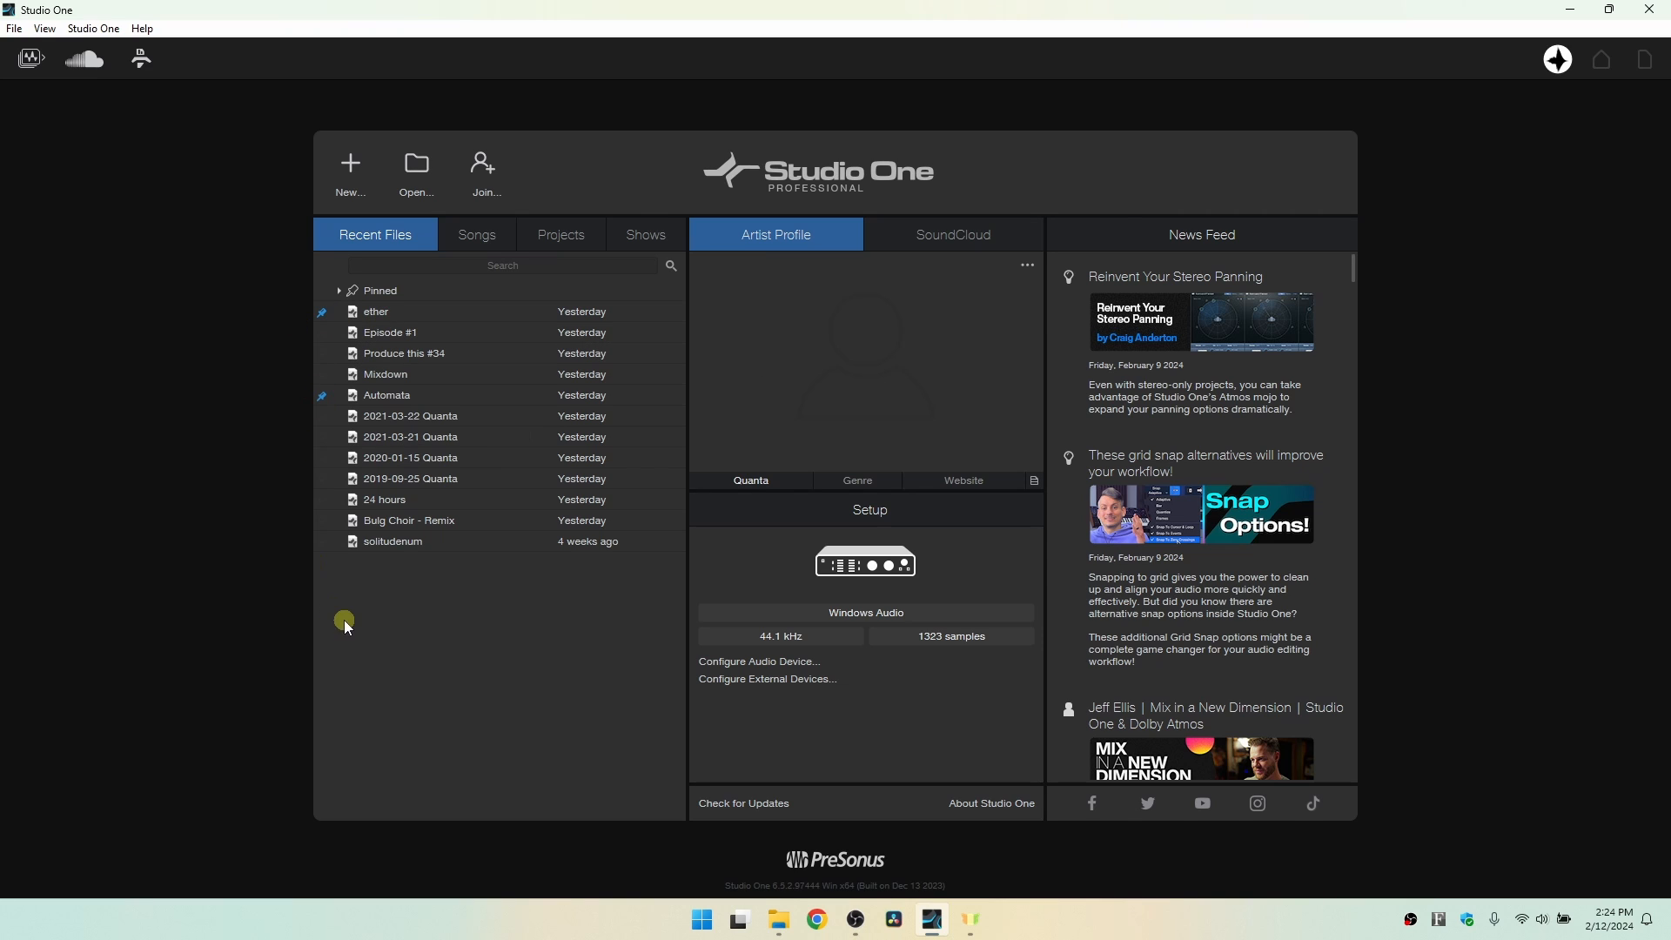
{"action": "left_click", "coordinate": [323, 396]}
{"action": "left_click", "coordinate": [338, 292]}
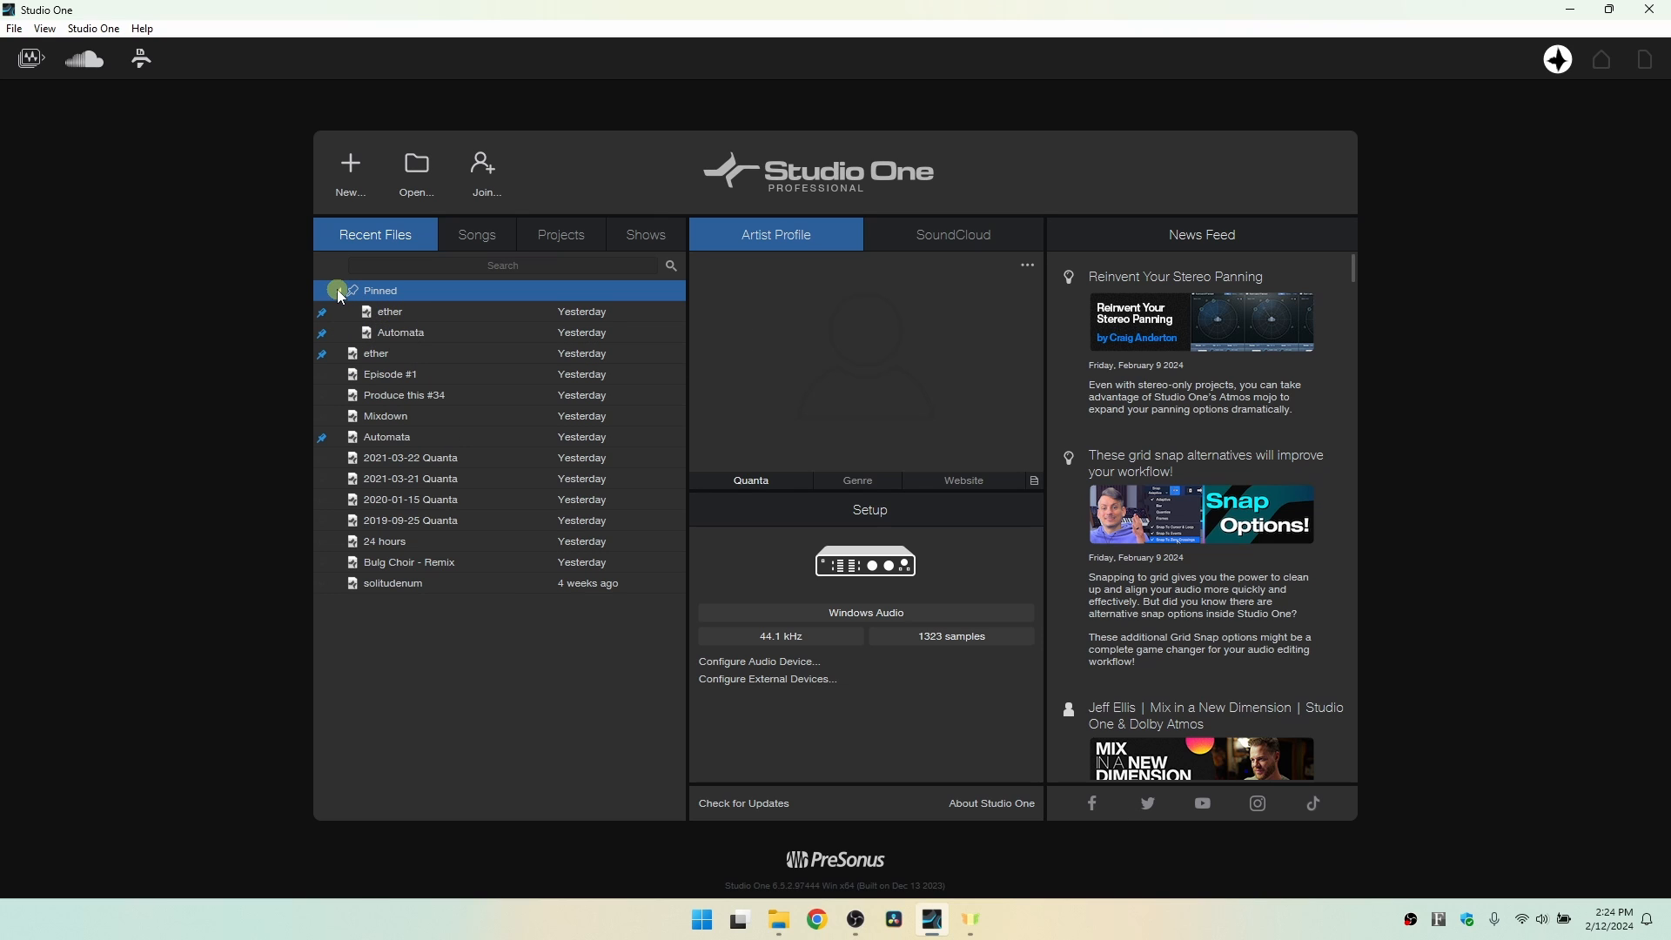
Collapse the Pinned group and unpin ether and Automata from the recent files.
{"action": "left_click", "coordinate": [339, 291]}
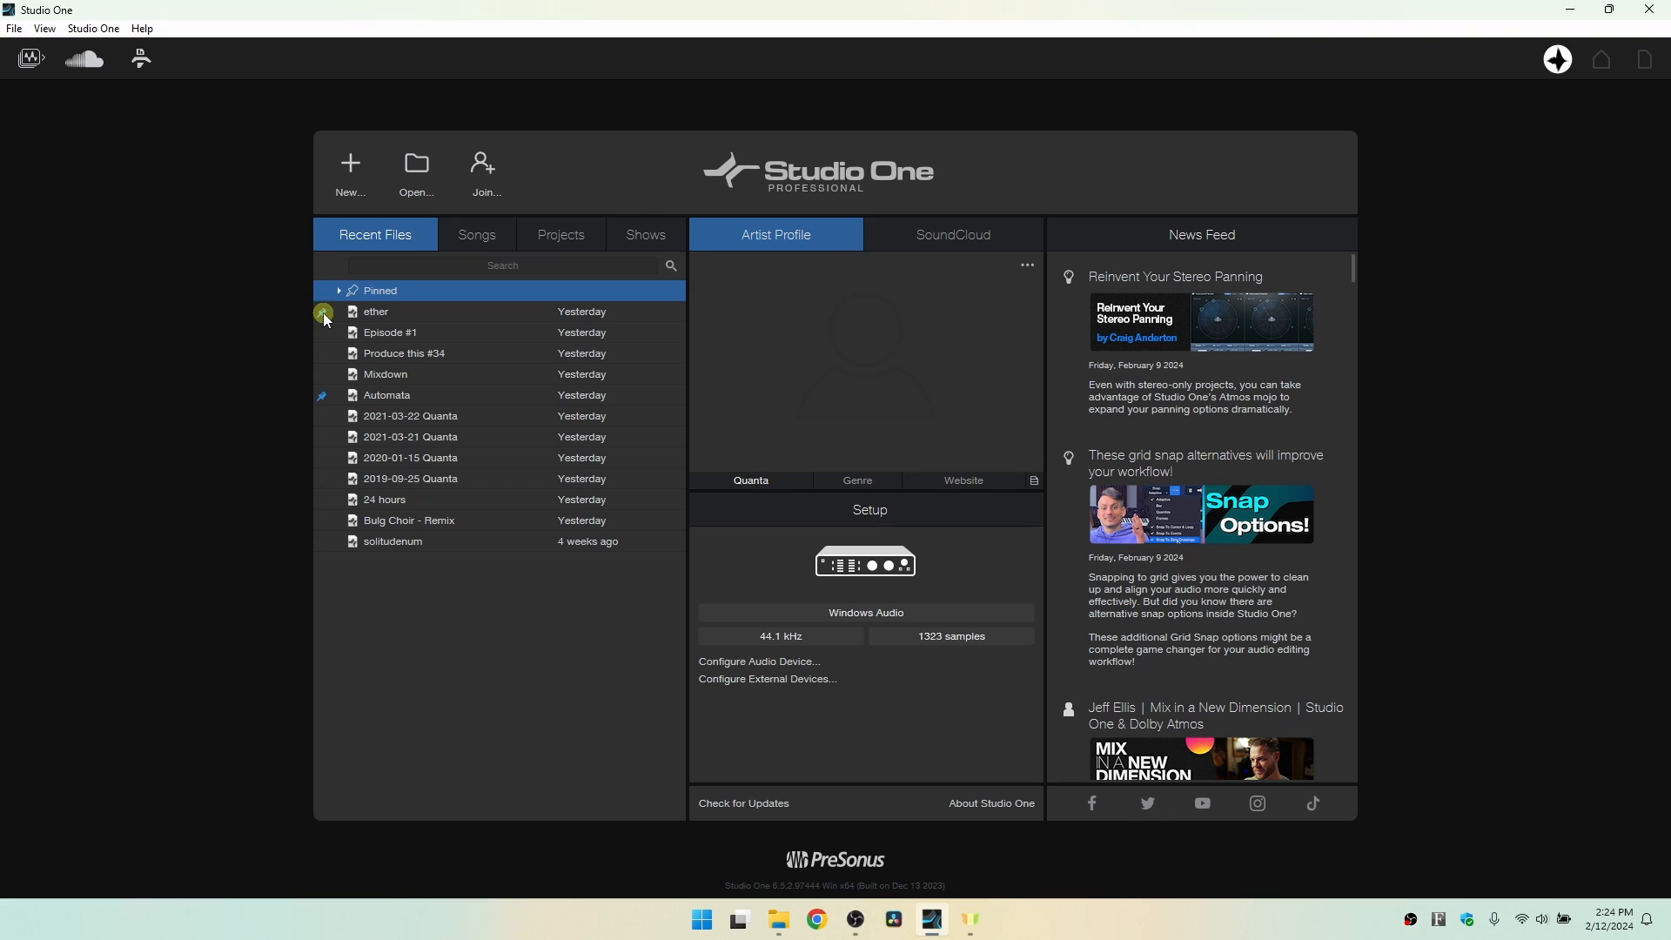
{"action": "left_click", "coordinate": [323, 313]}
{"action": "left_click", "coordinate": [322, 397]}
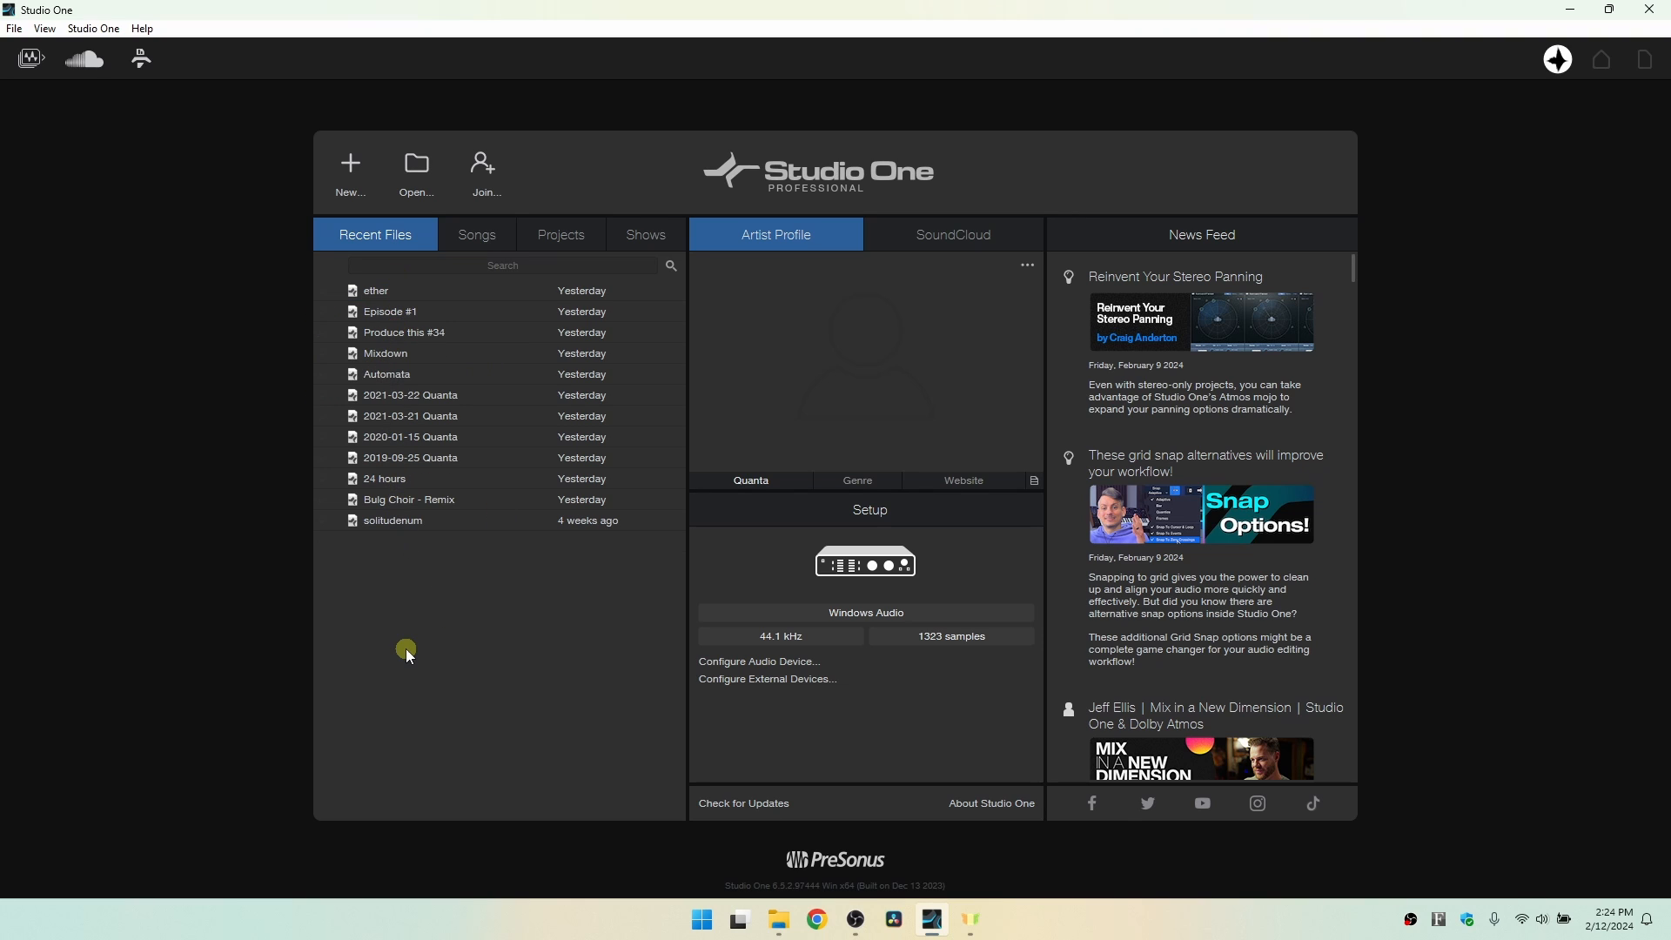
Look through the start page's lists of songs, projects and shows, ending on the projects.
{"action": "left_click", "coordinate": [484, 231]}
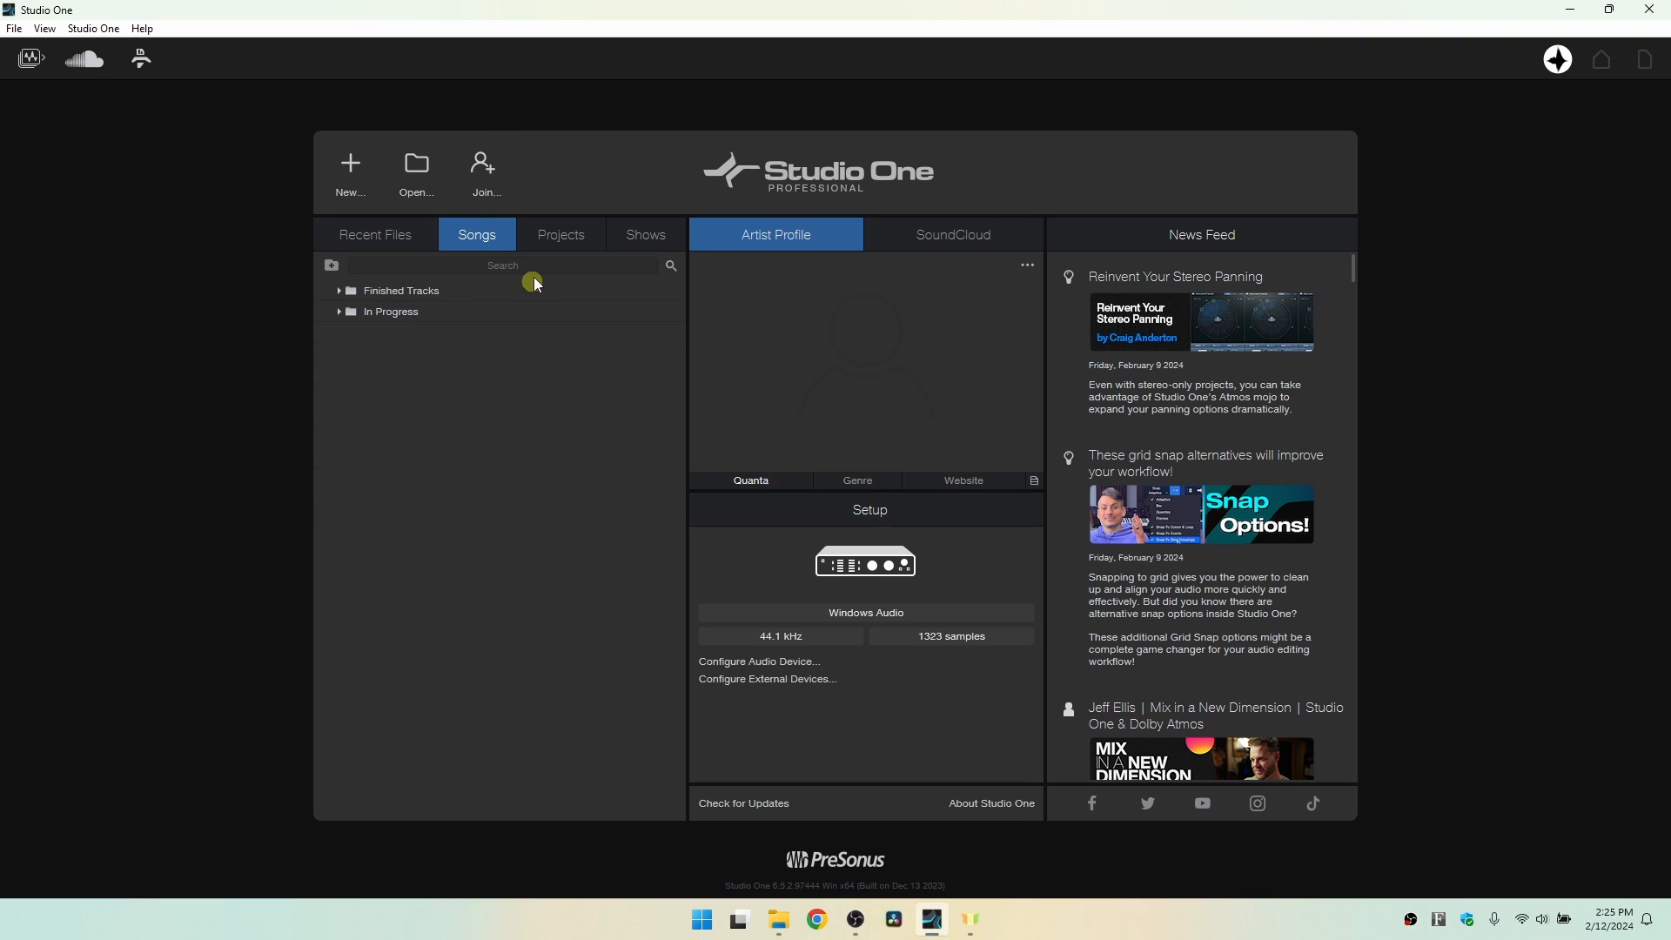
{"action": "left_click", "coordinate": [568, 235]}
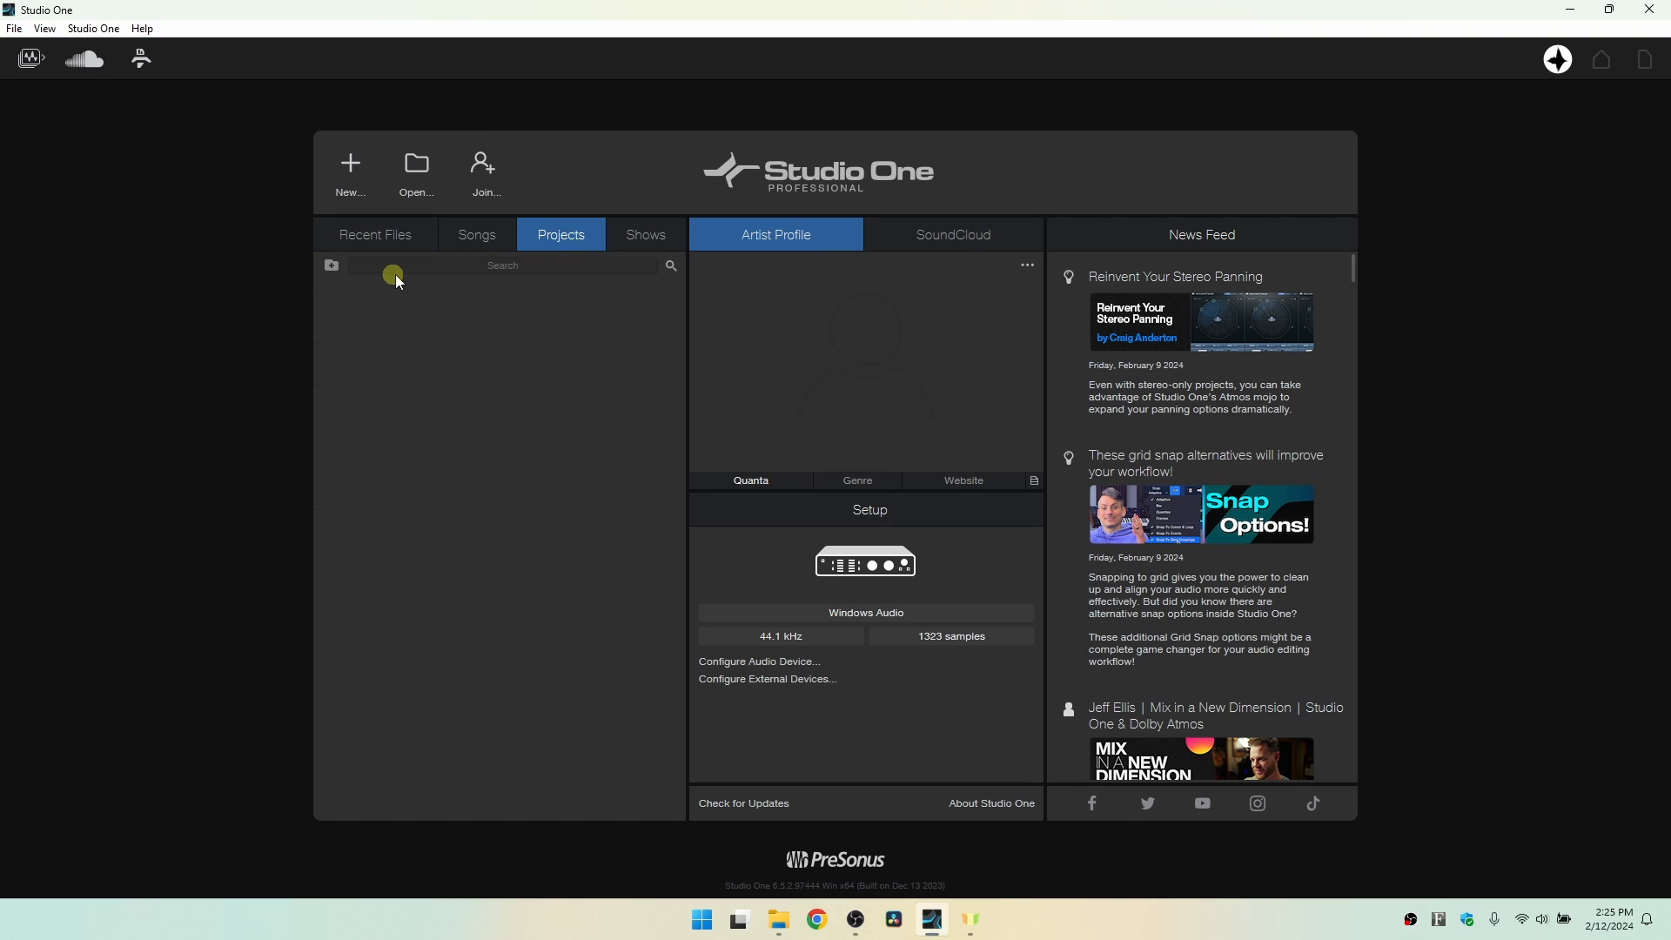
{"action": "left_click", "coordinate": [648, 234]}
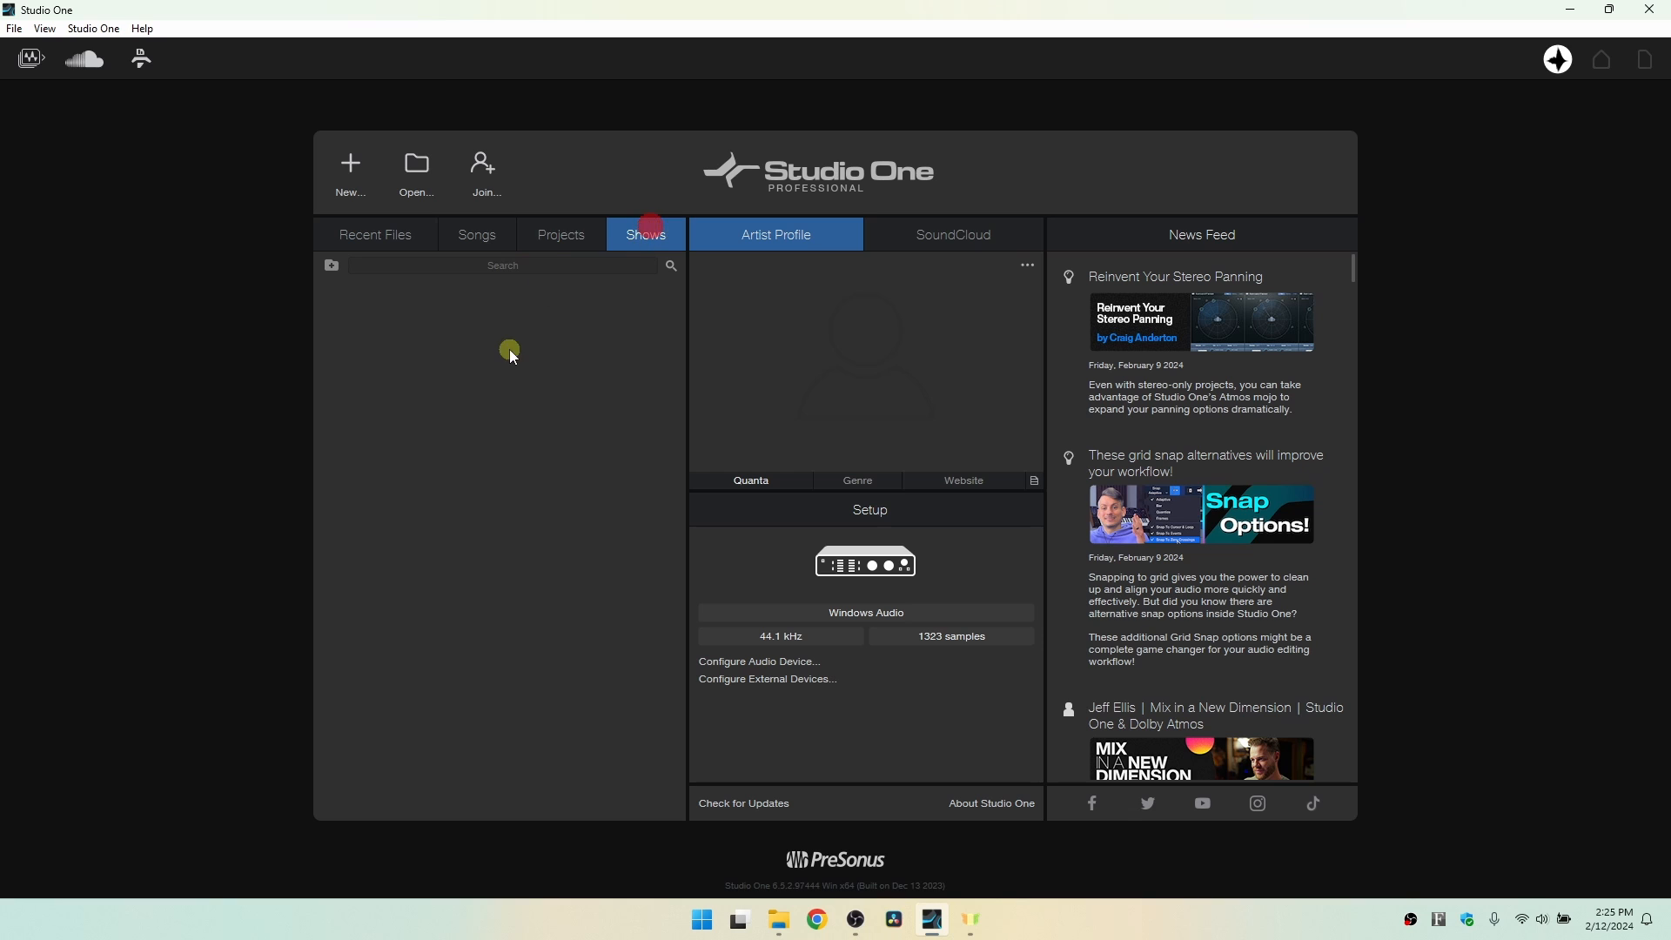
{"action": "left_click", "coordinate": [555, 233]}
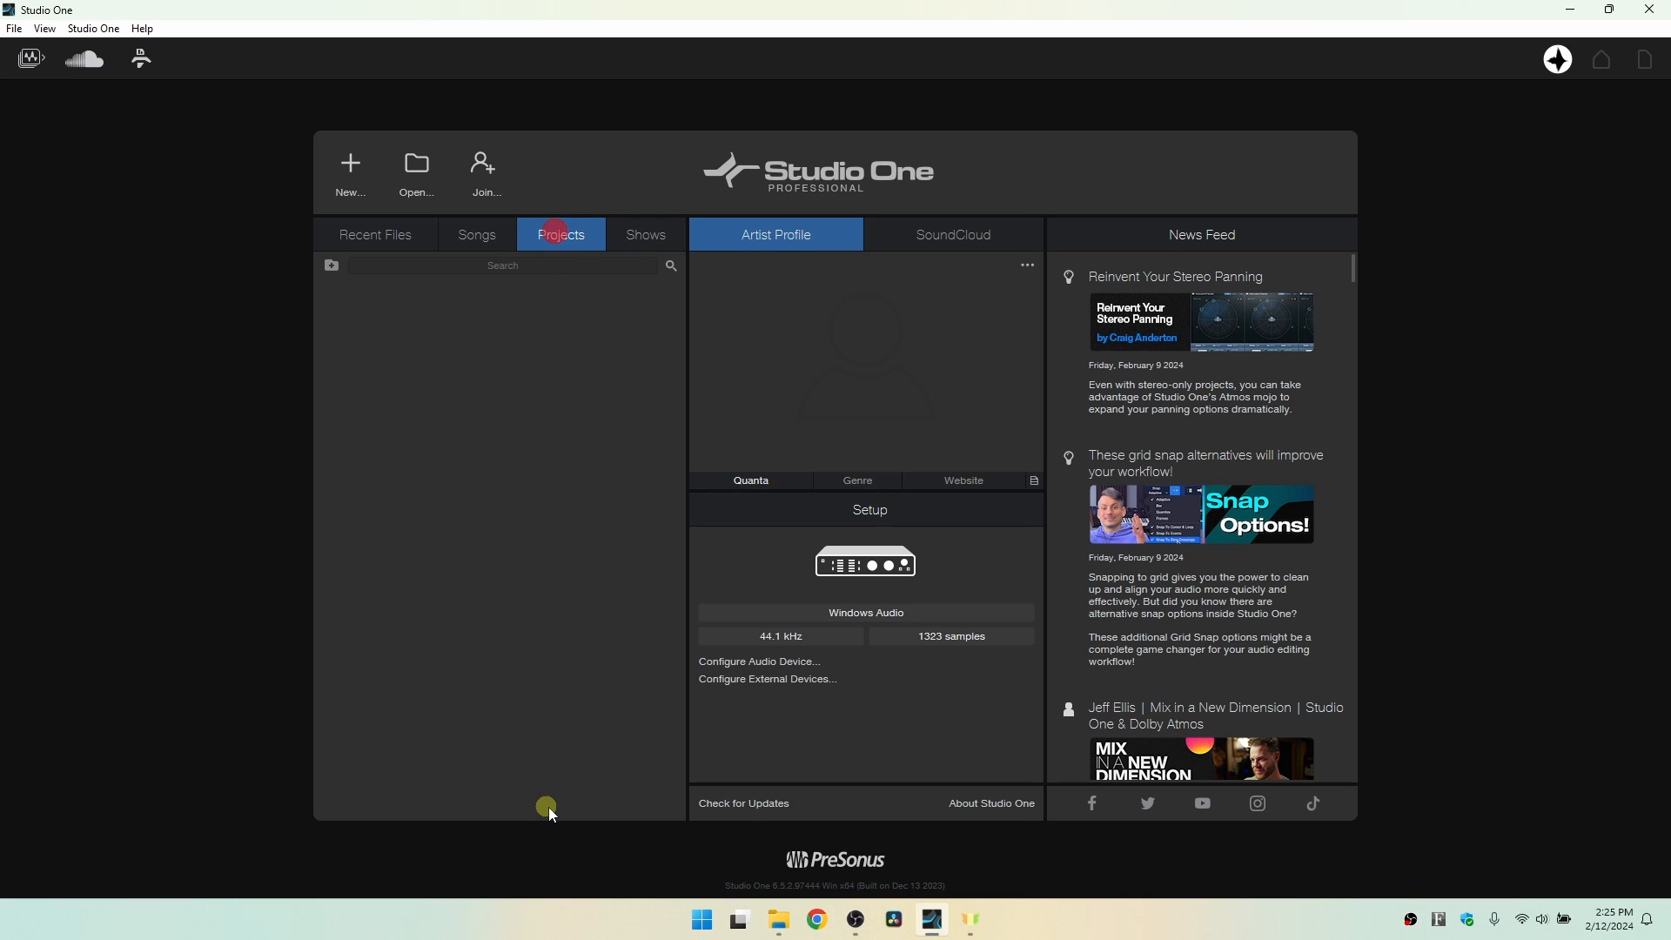
Switch to File Explorer and look inside the Projects folder of the Studio One user data folder.
{"action": "left_click", "coordinate": [778, 920]}
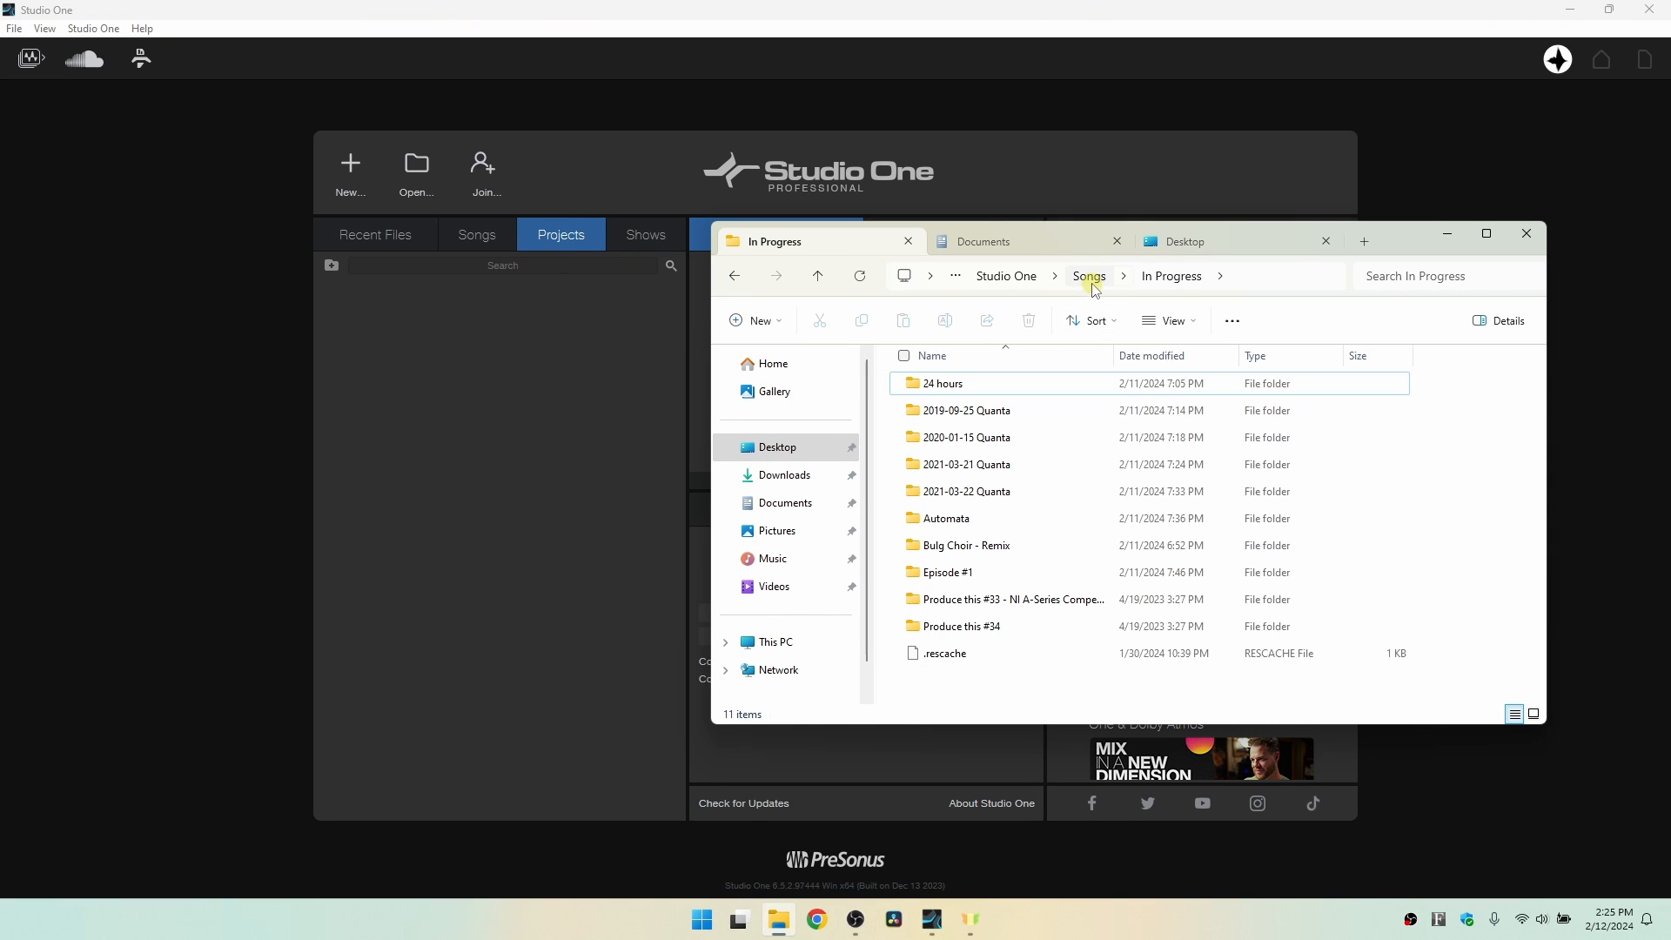
{"action": "left_click", "coordinate": [1010, 277]}
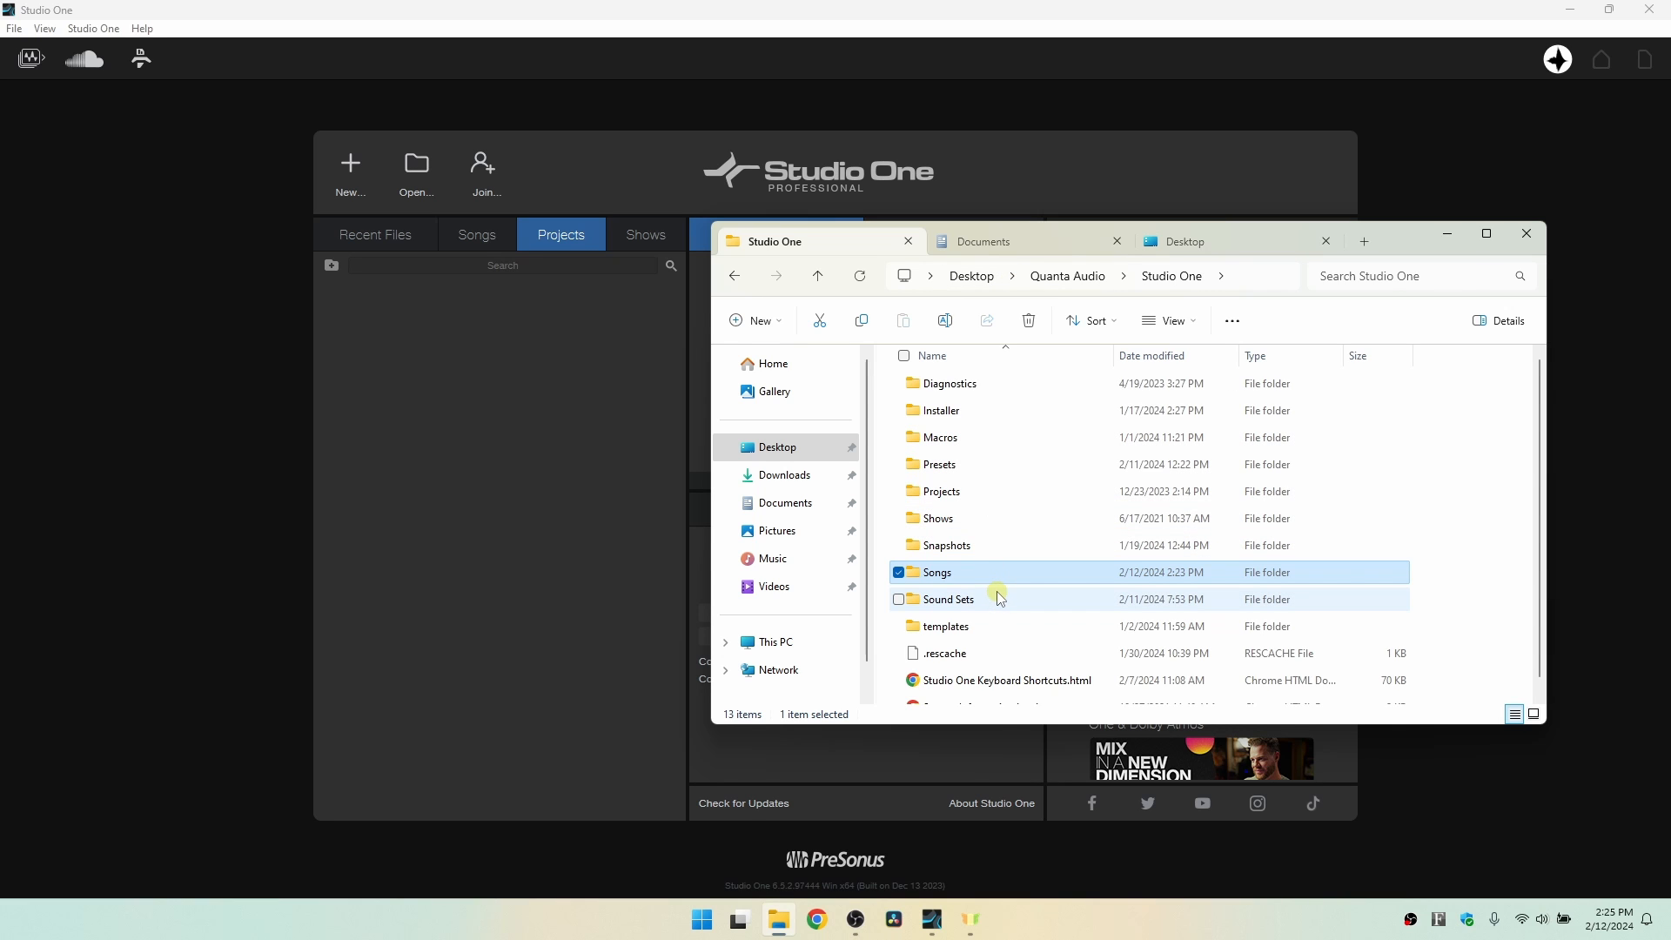
{"action": "double_click", "coordinate": [955, 492]}
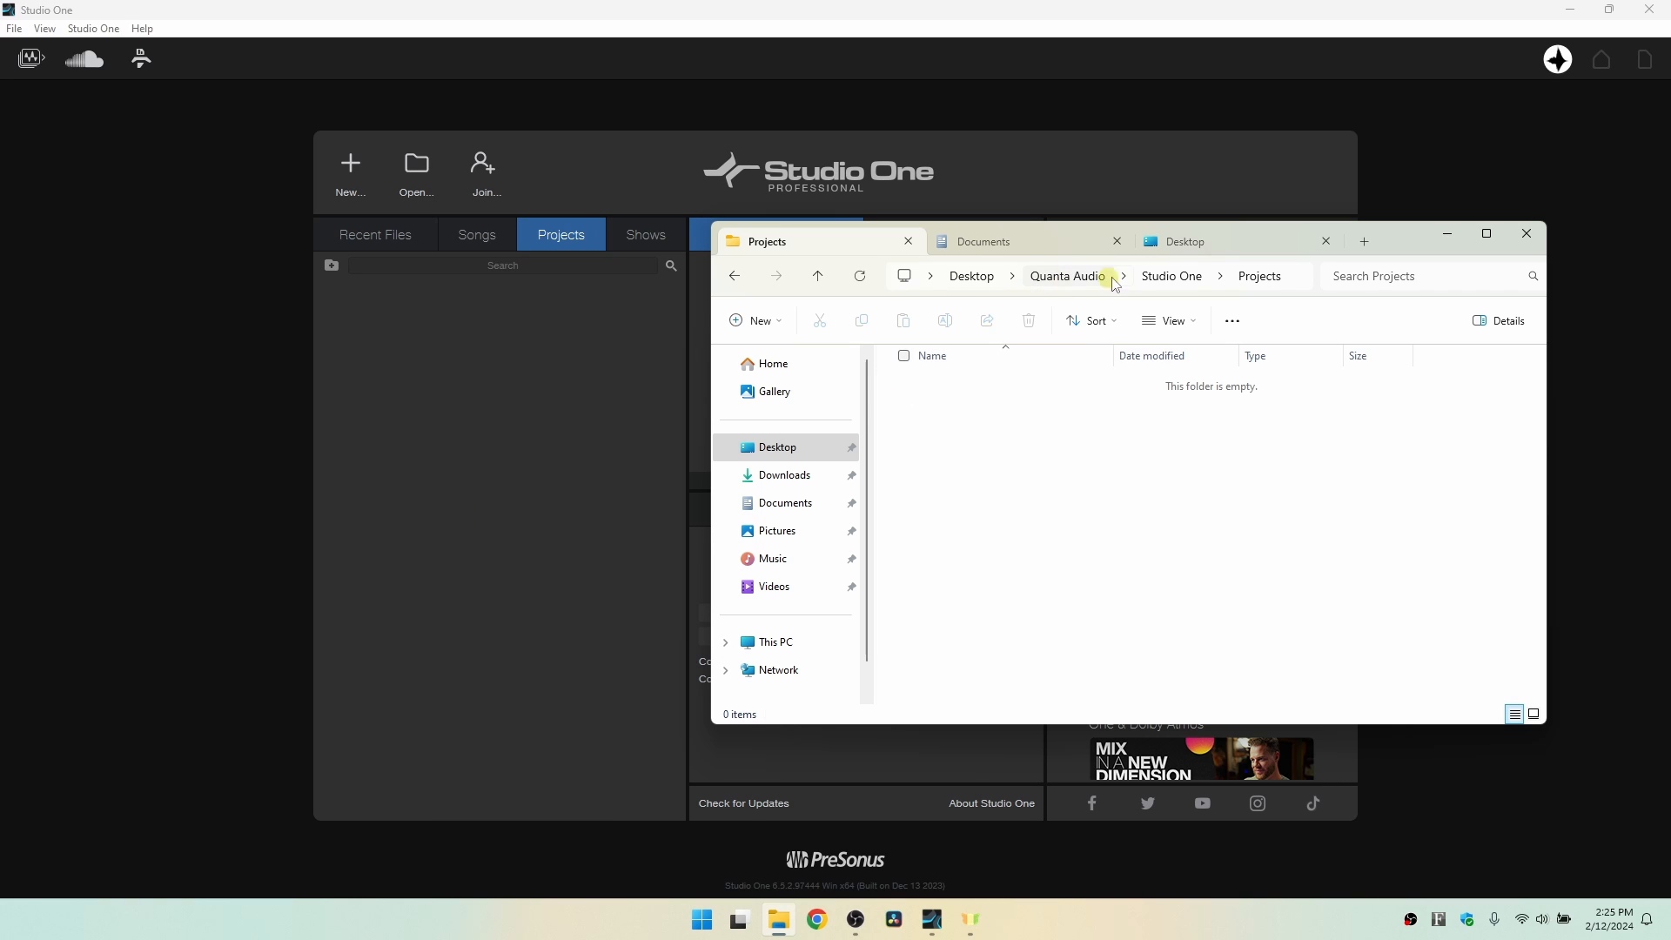
{"action": "left_click", "coordinate": [1145, 283]}
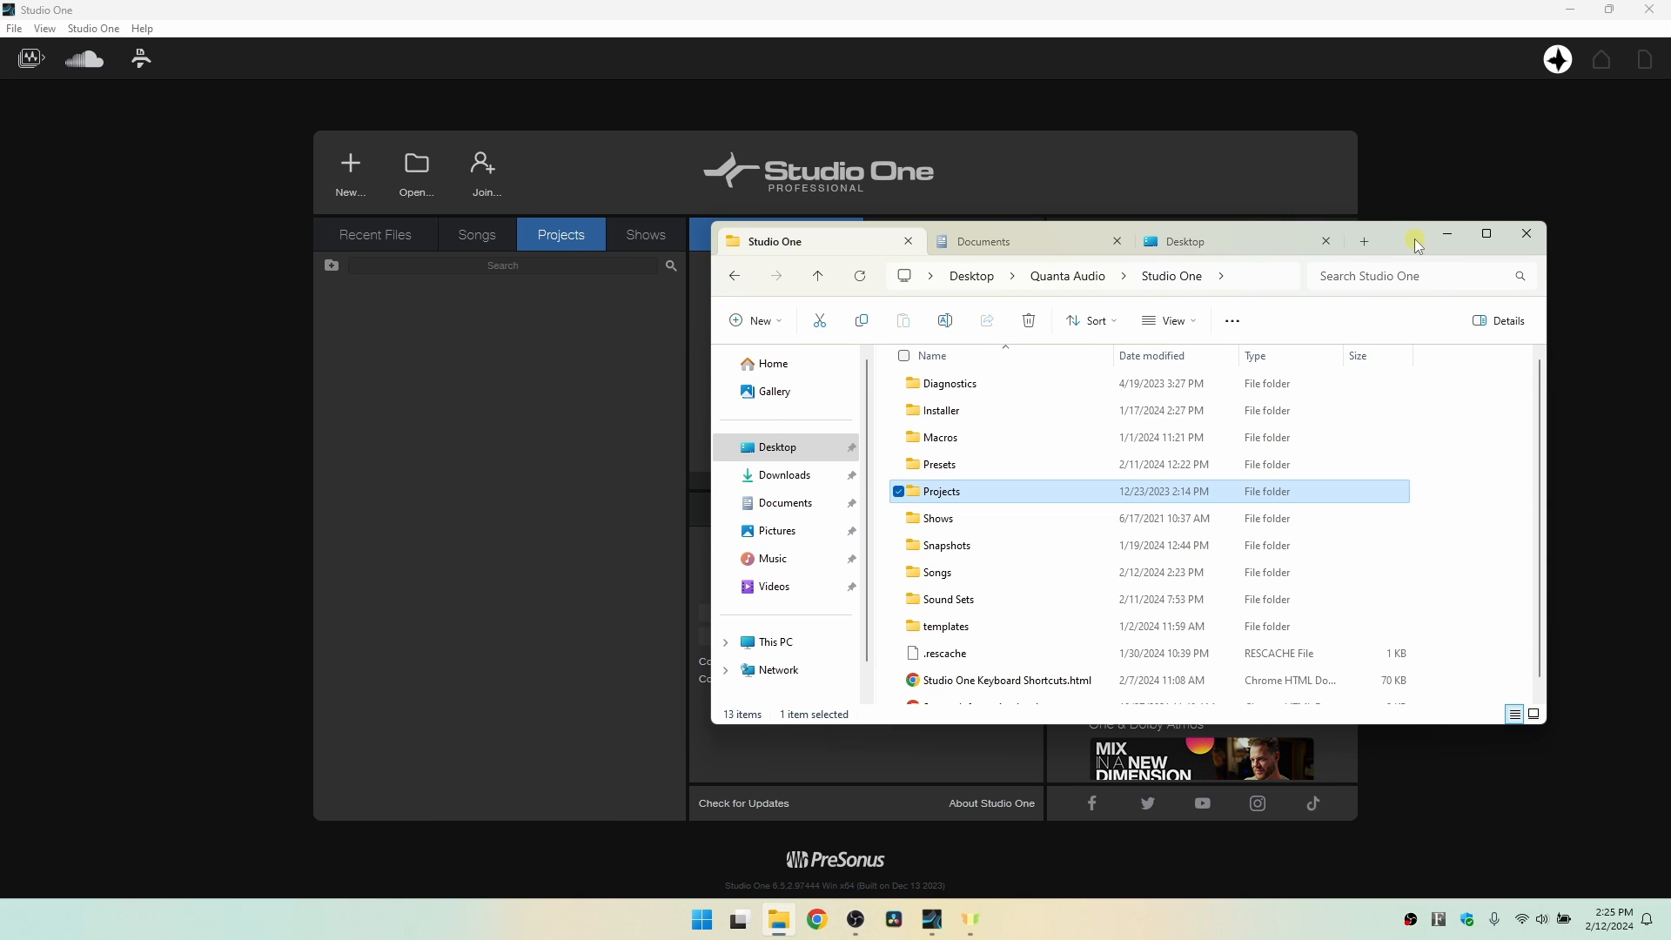
{"action": "left_click", "coordinate": [1445, 233]}
Show the recent files and check the user data location in the program options without changing anything.
{"action": "left_click", "coordinate": [396, 233]}
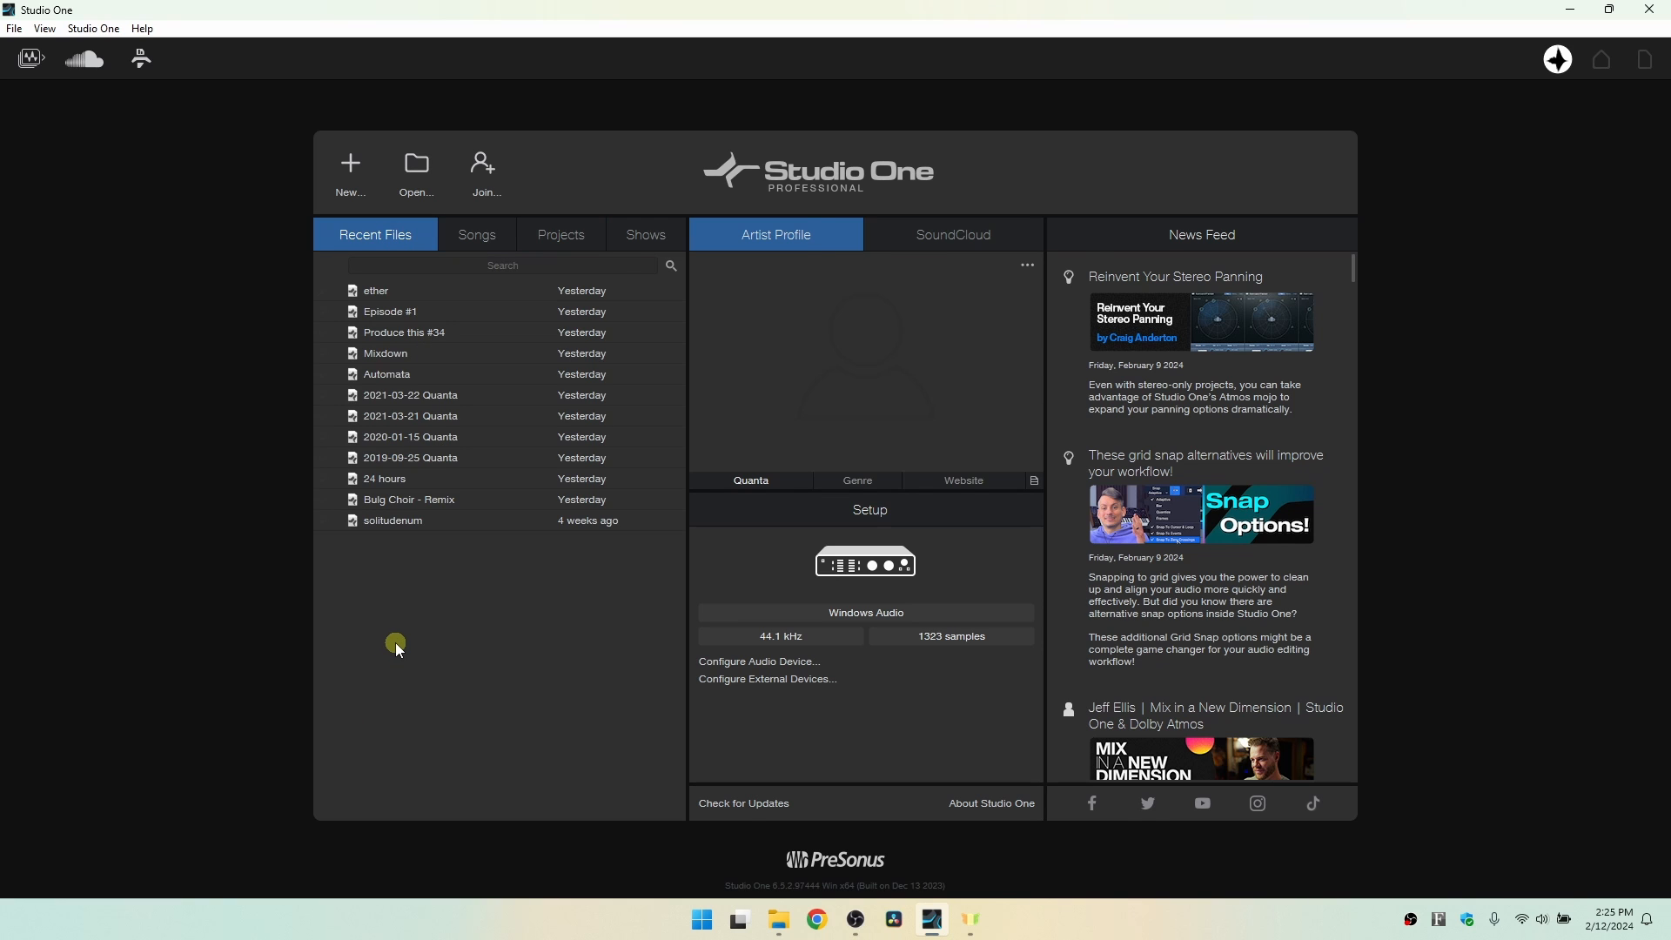
{"action": "key", "text": "ctrl+comma"}
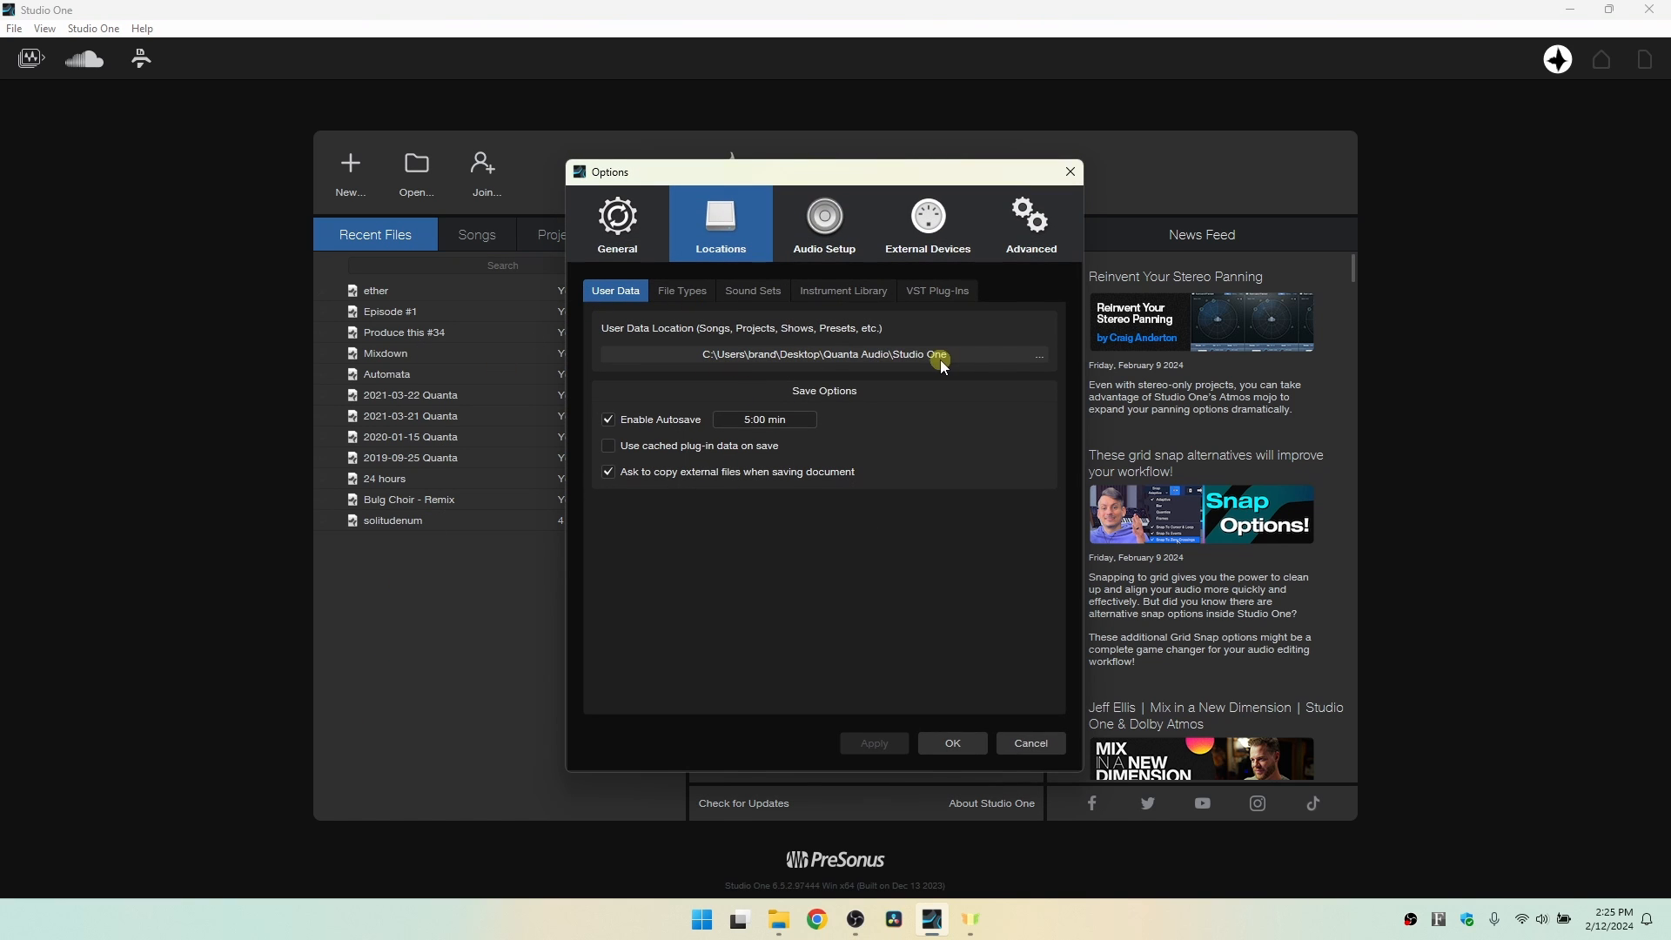
{"action": "left_click", "coordinate": [1035, 745]}
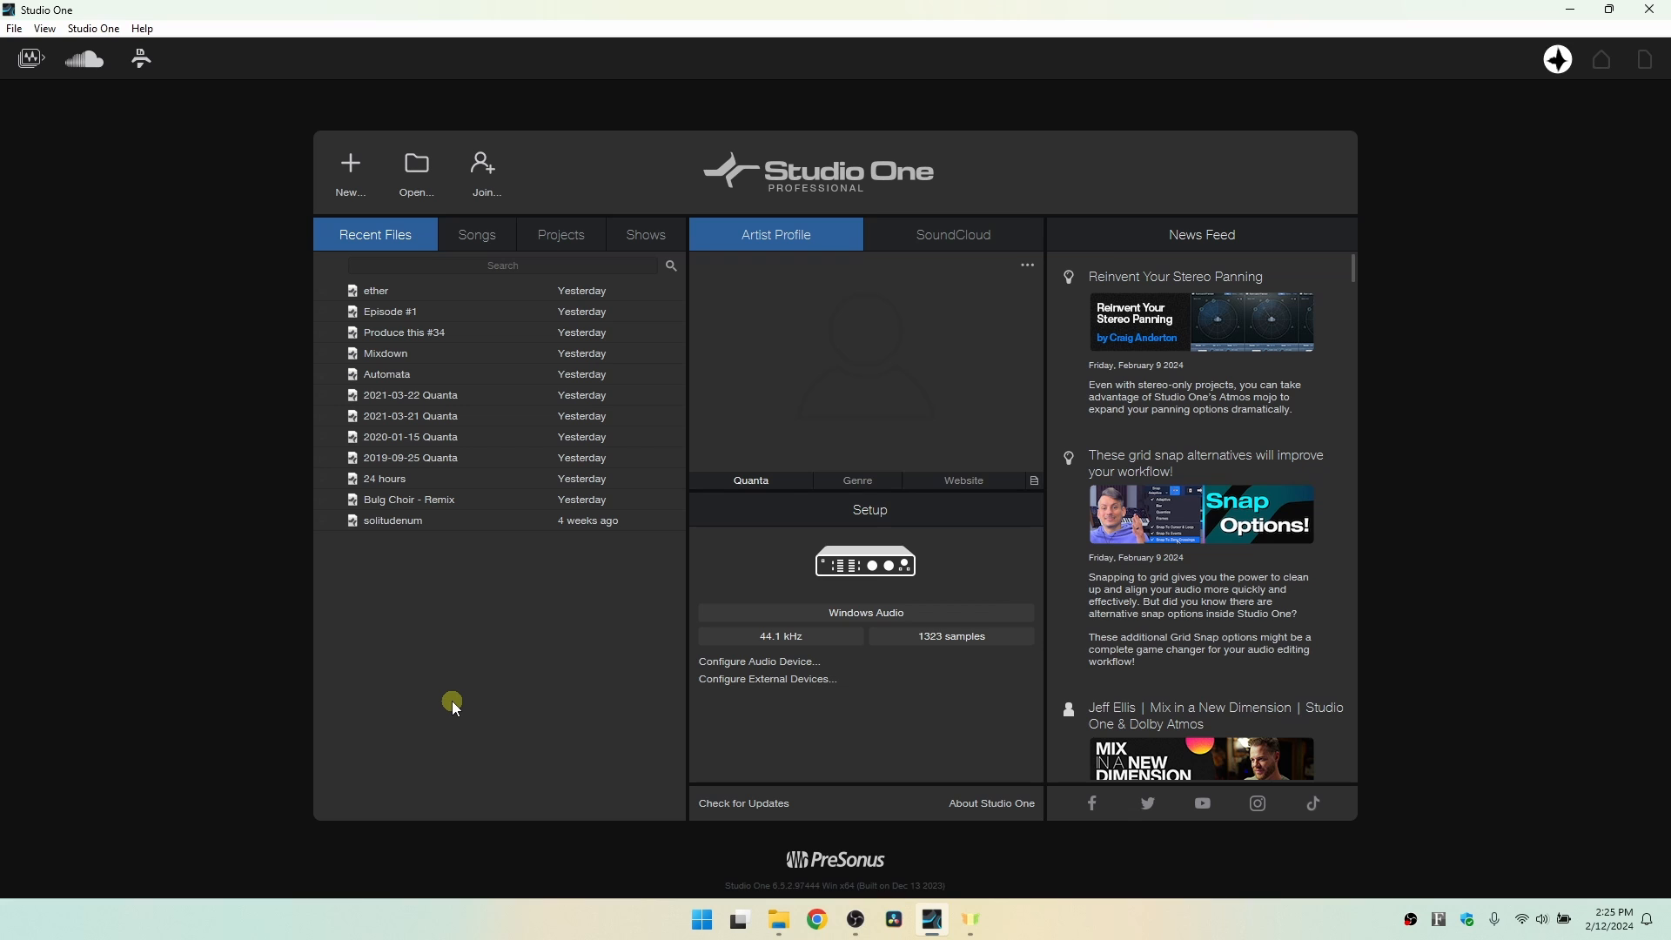
Start a new song from the Record and Mix template and set its save location to the Desktop folder.
{"action": "key", "text": "ctrl+n"}
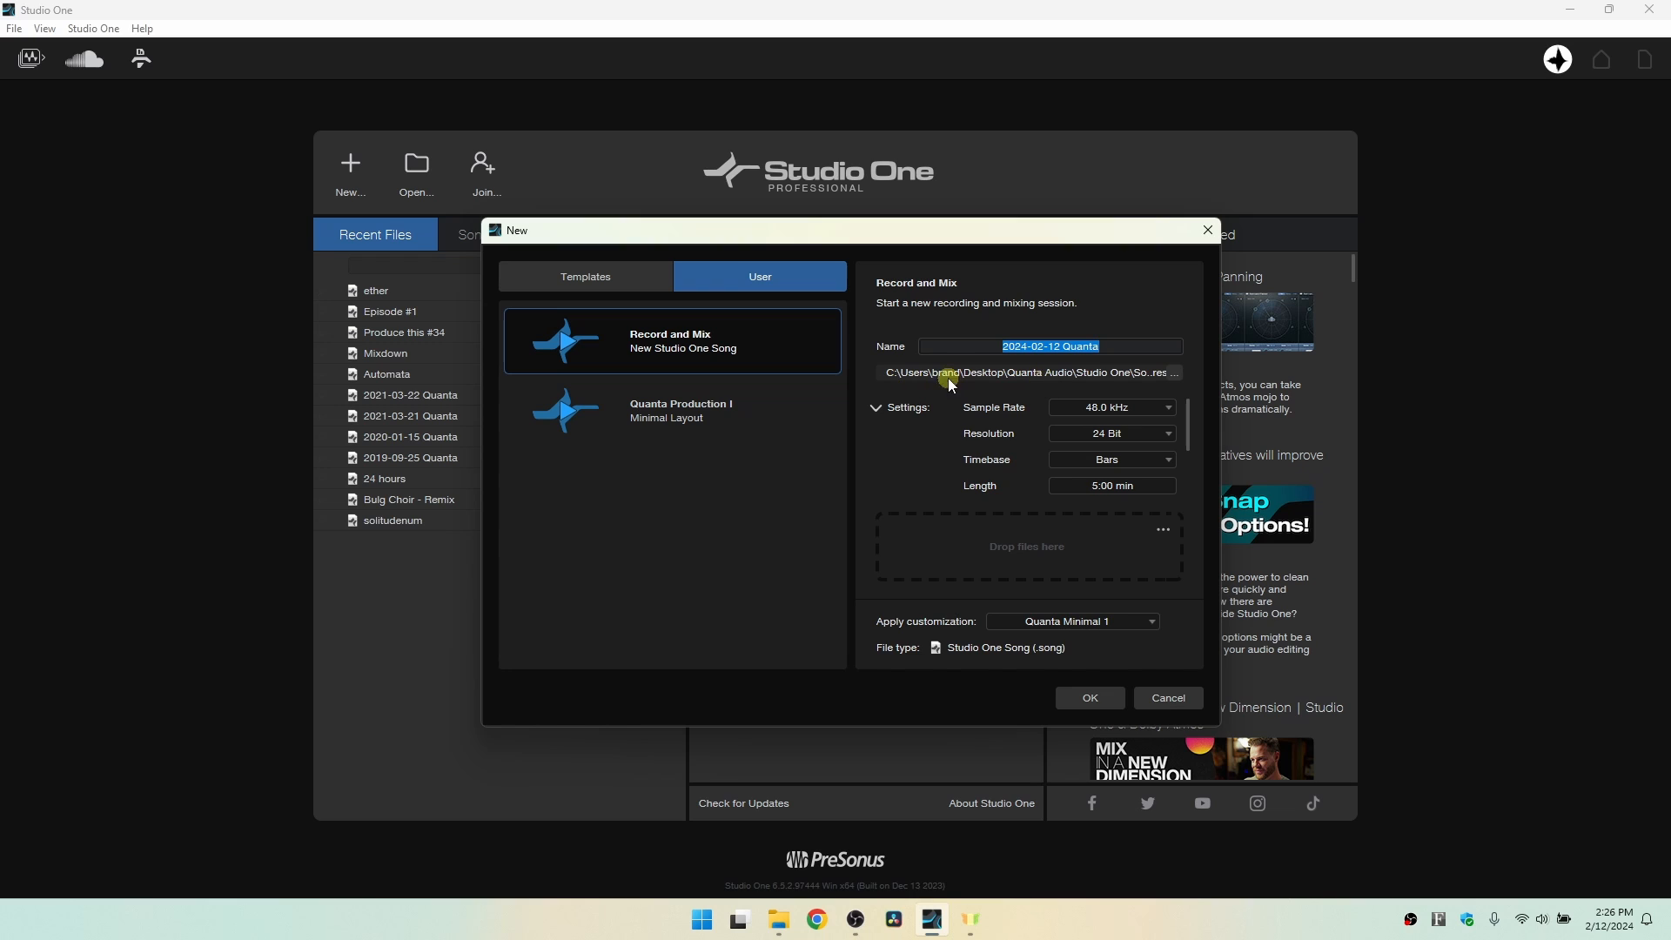
{"action": "left_click", "coordinate": [1175, 372]}
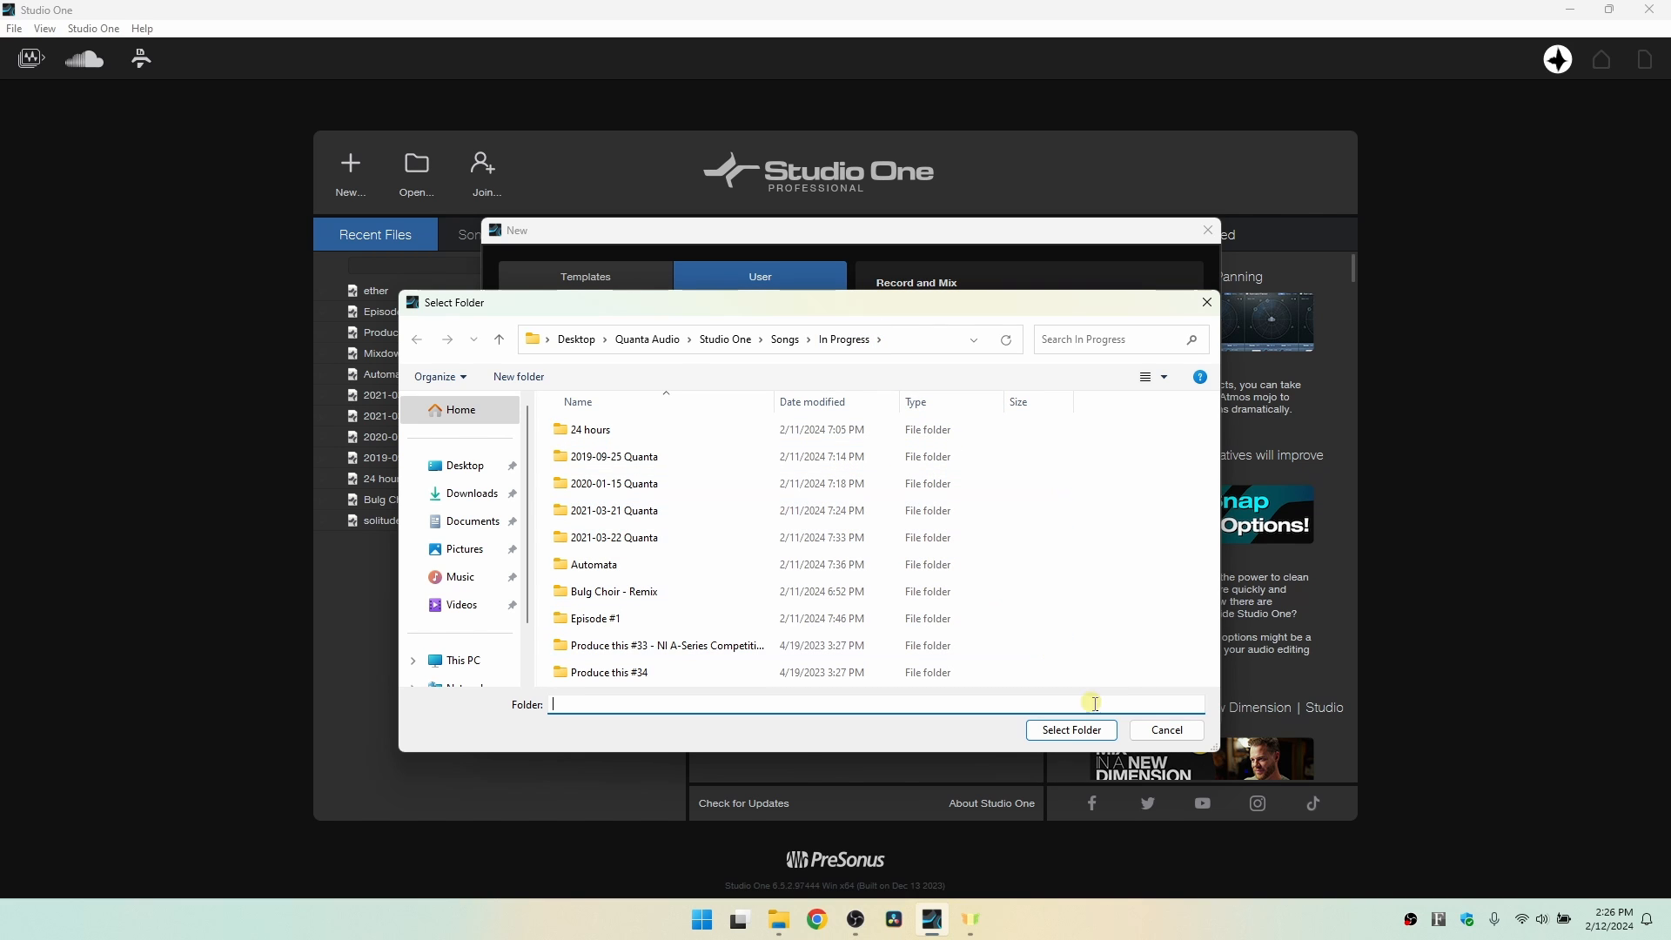
{"action": "left_click", "coordinate": [1149, 739]}
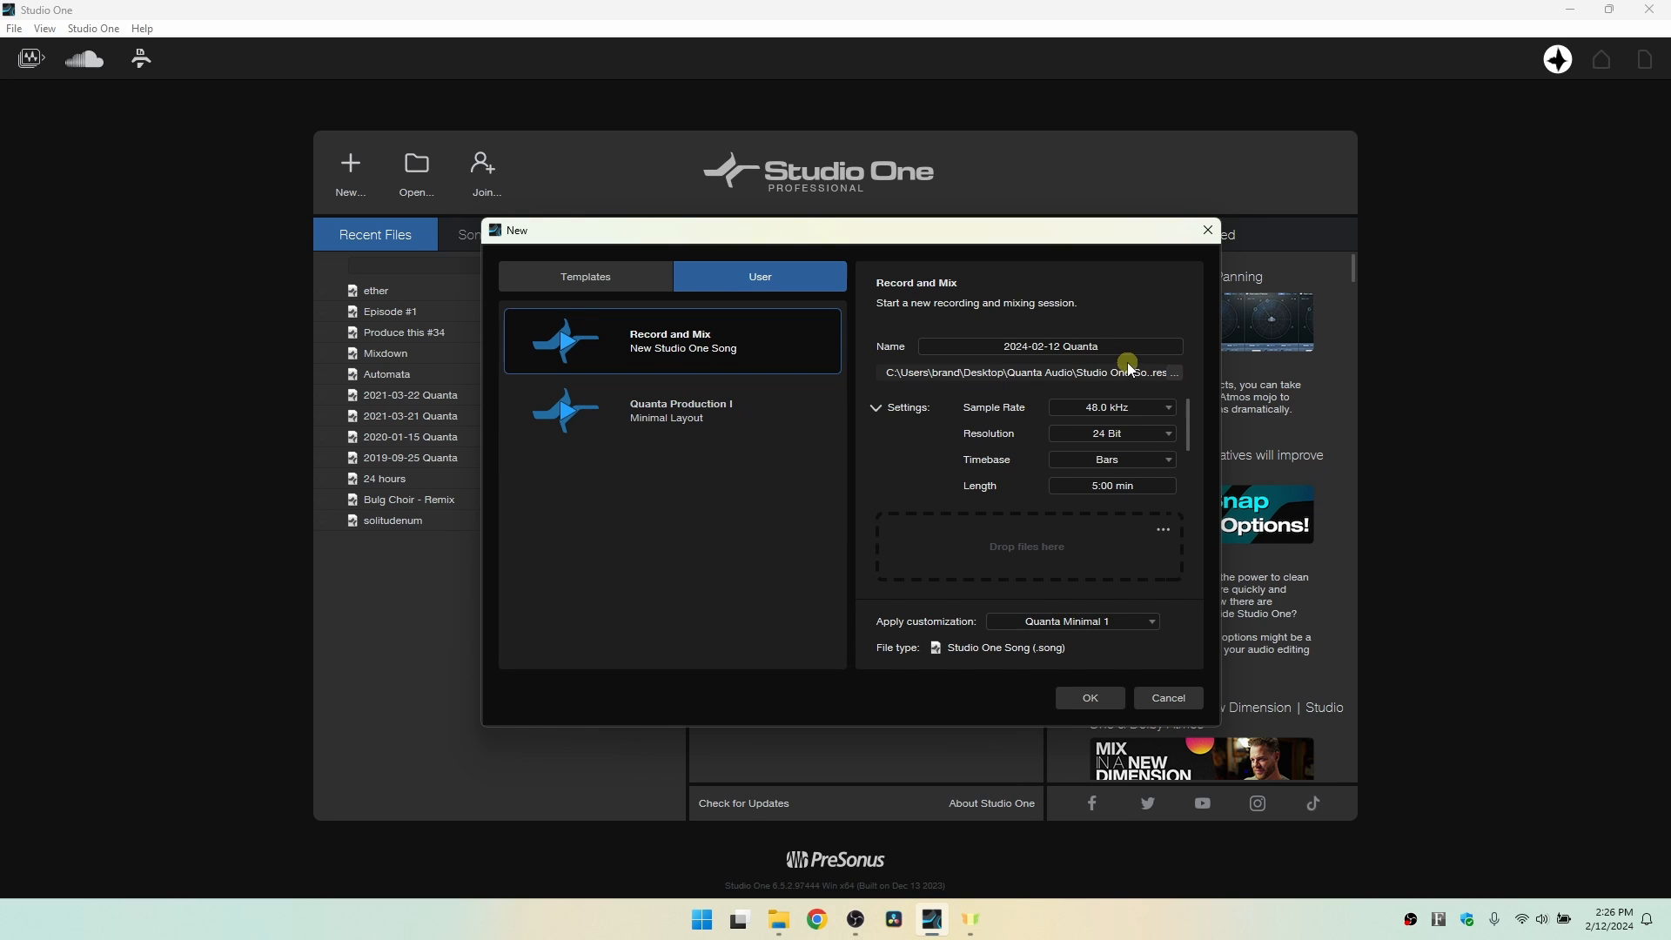
{"action": "left_click", "coordinate": [1173, 372]}
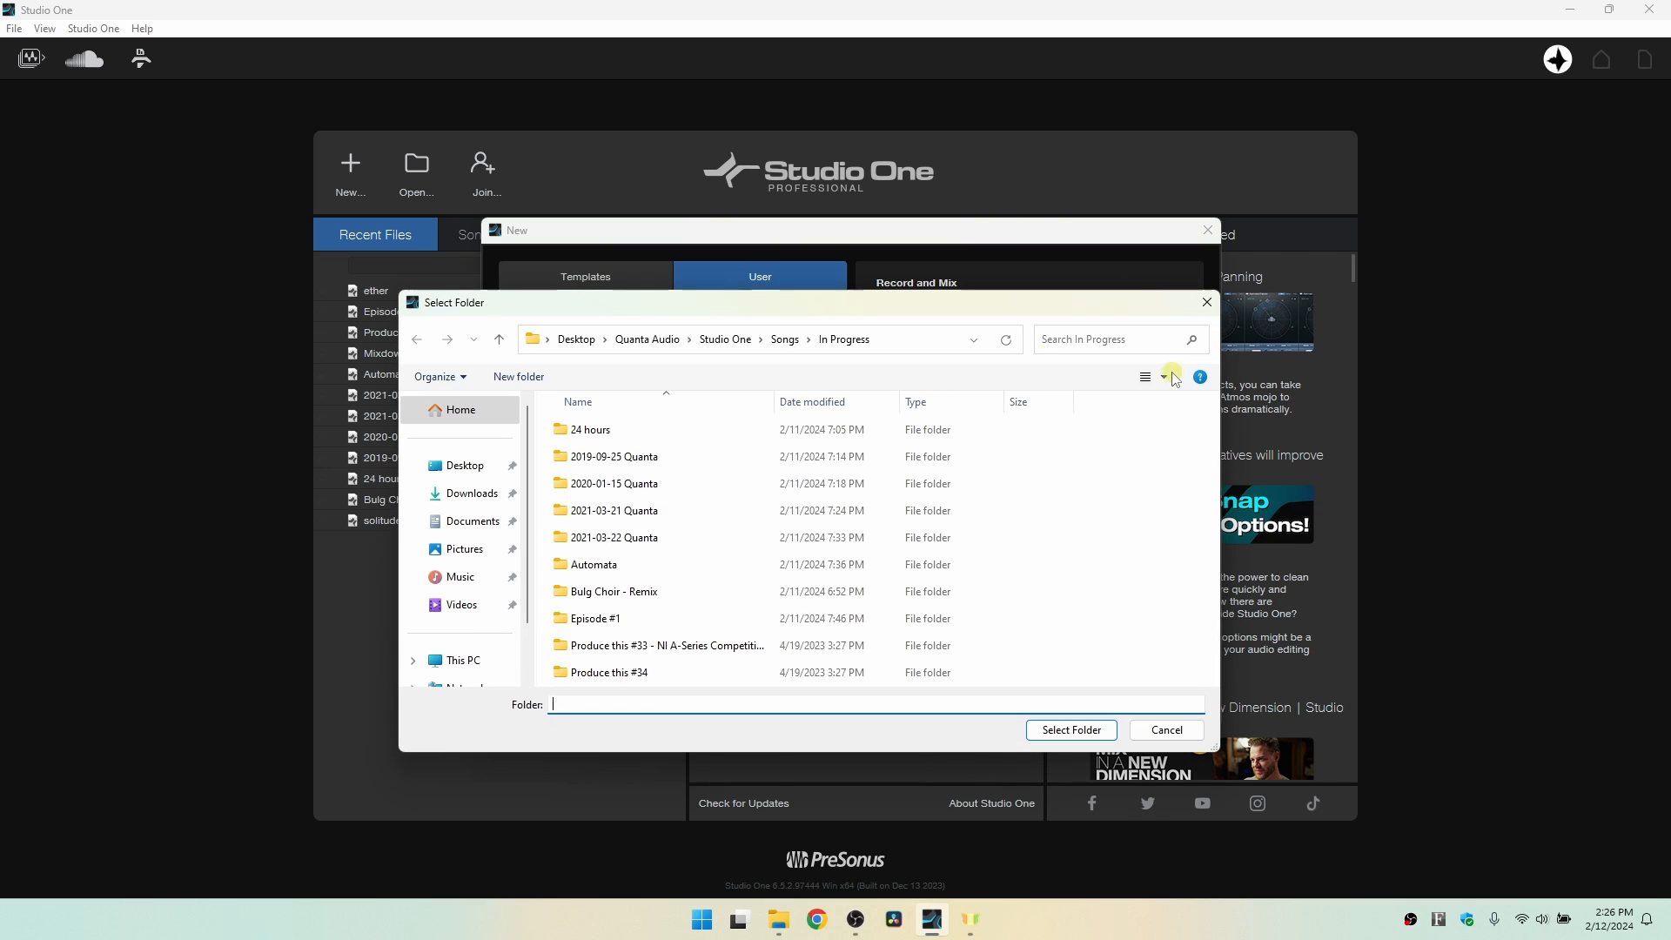
{"action": "left_click", "coordinate": [465, 468]}
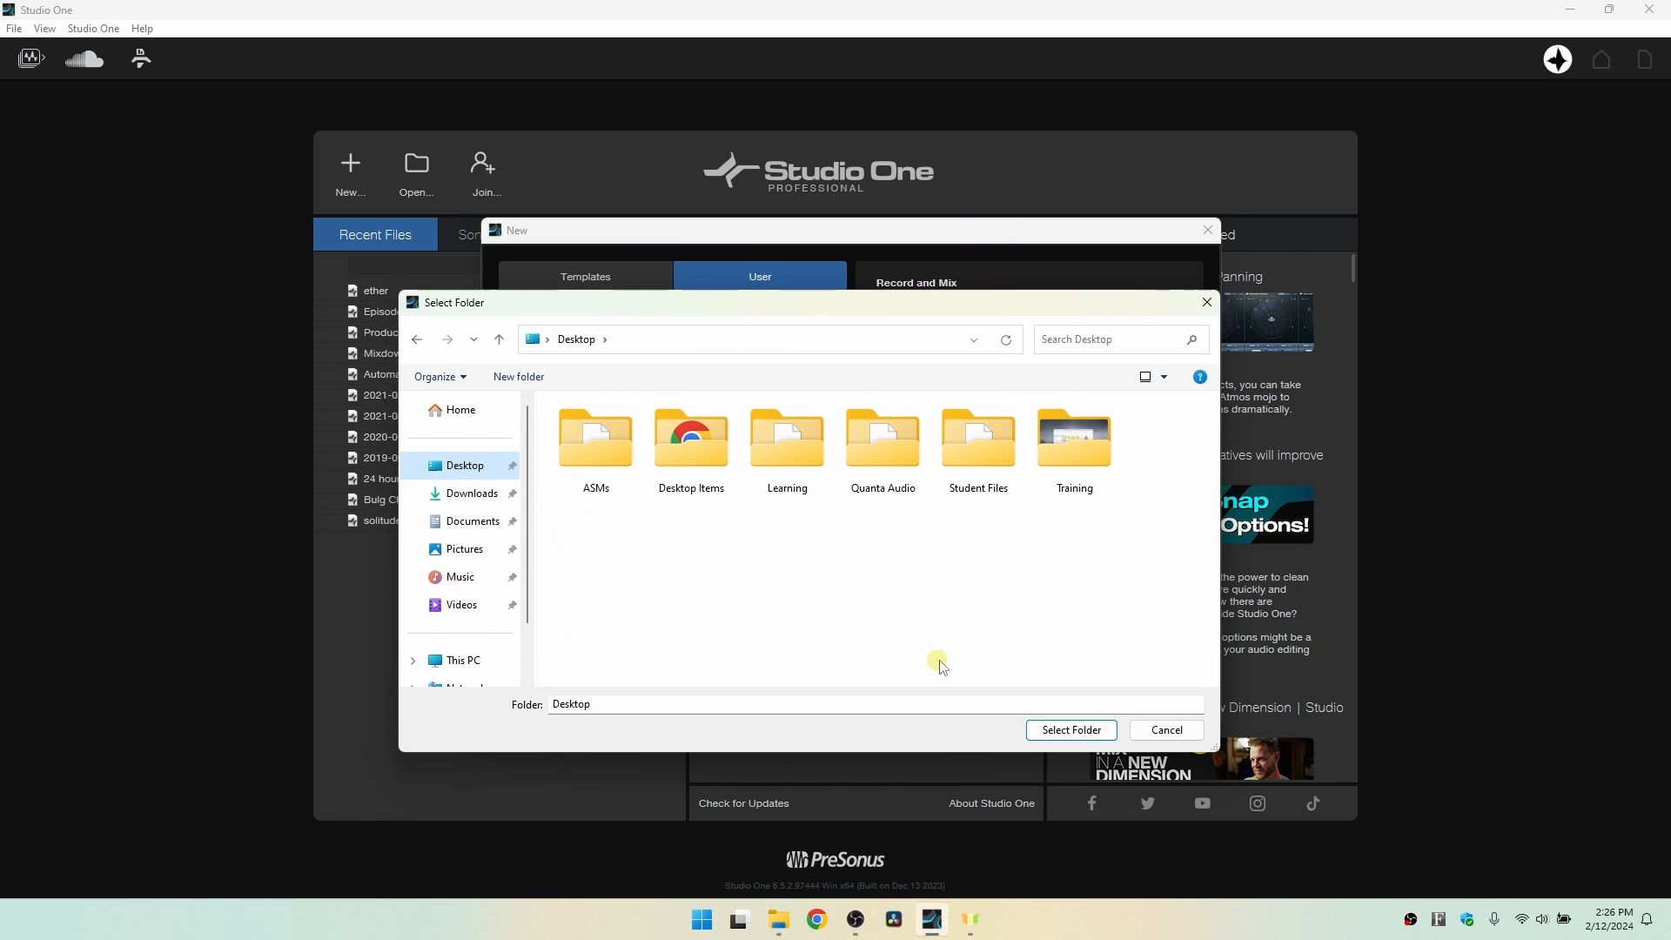
{"action": "left_click", "coordinate": [1055, 729]}
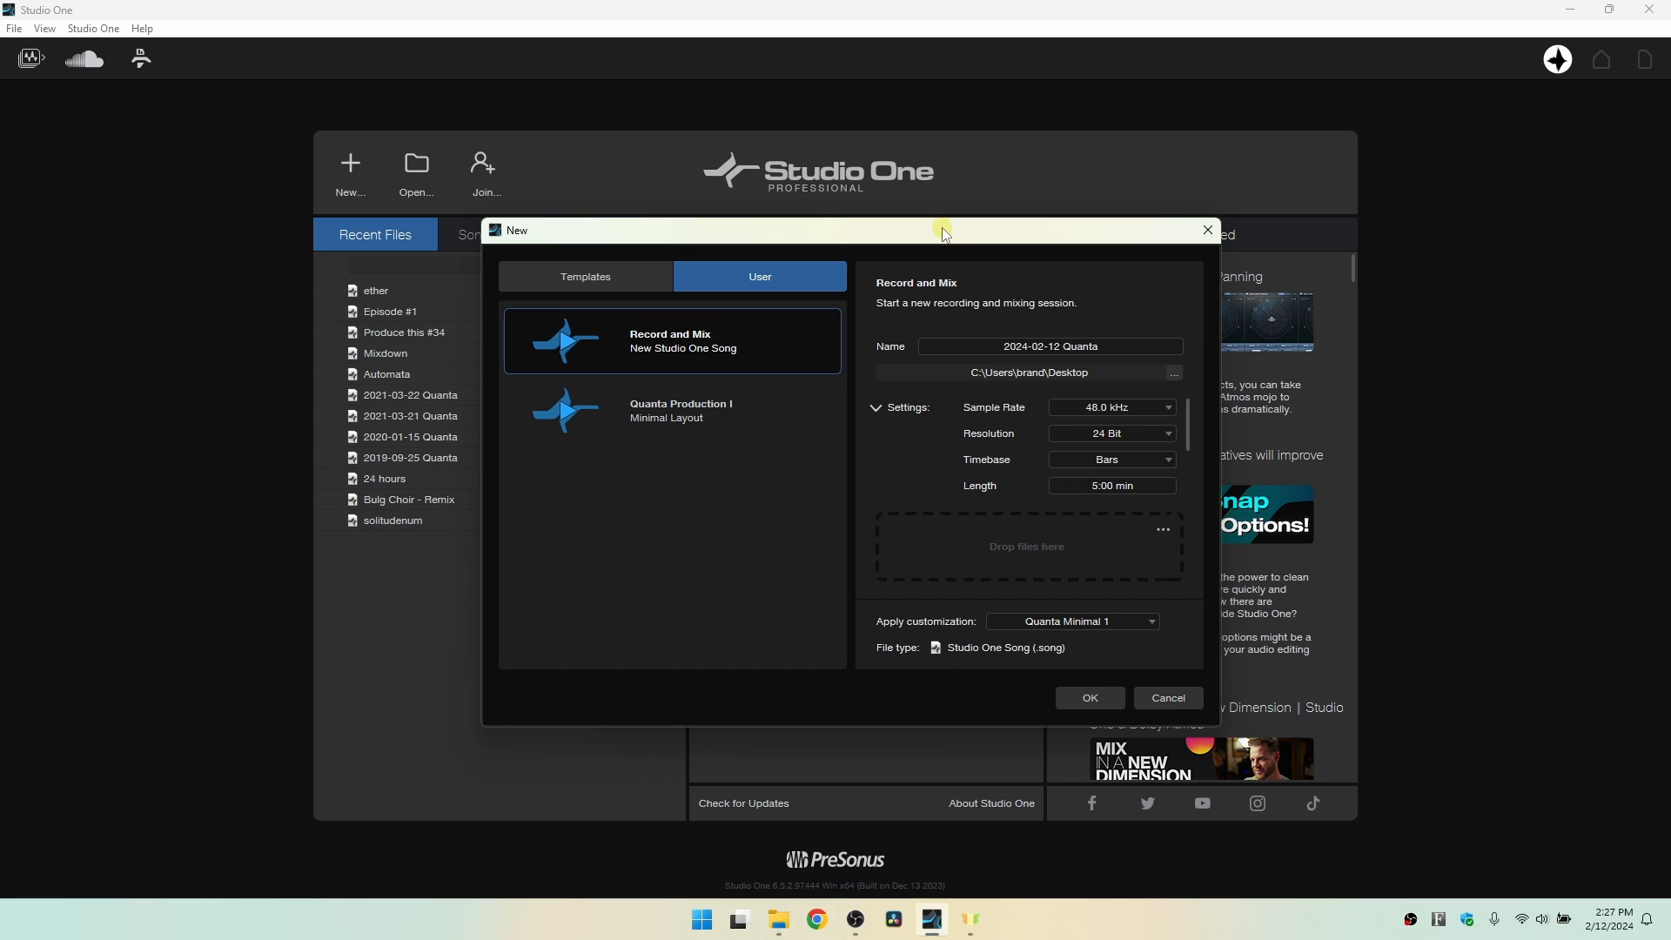
Name the new song Tutorial Song and create it.
{"action": "left_click_drag", "start_coordinate": [945, 233], "coordinate": [1338, 274]}
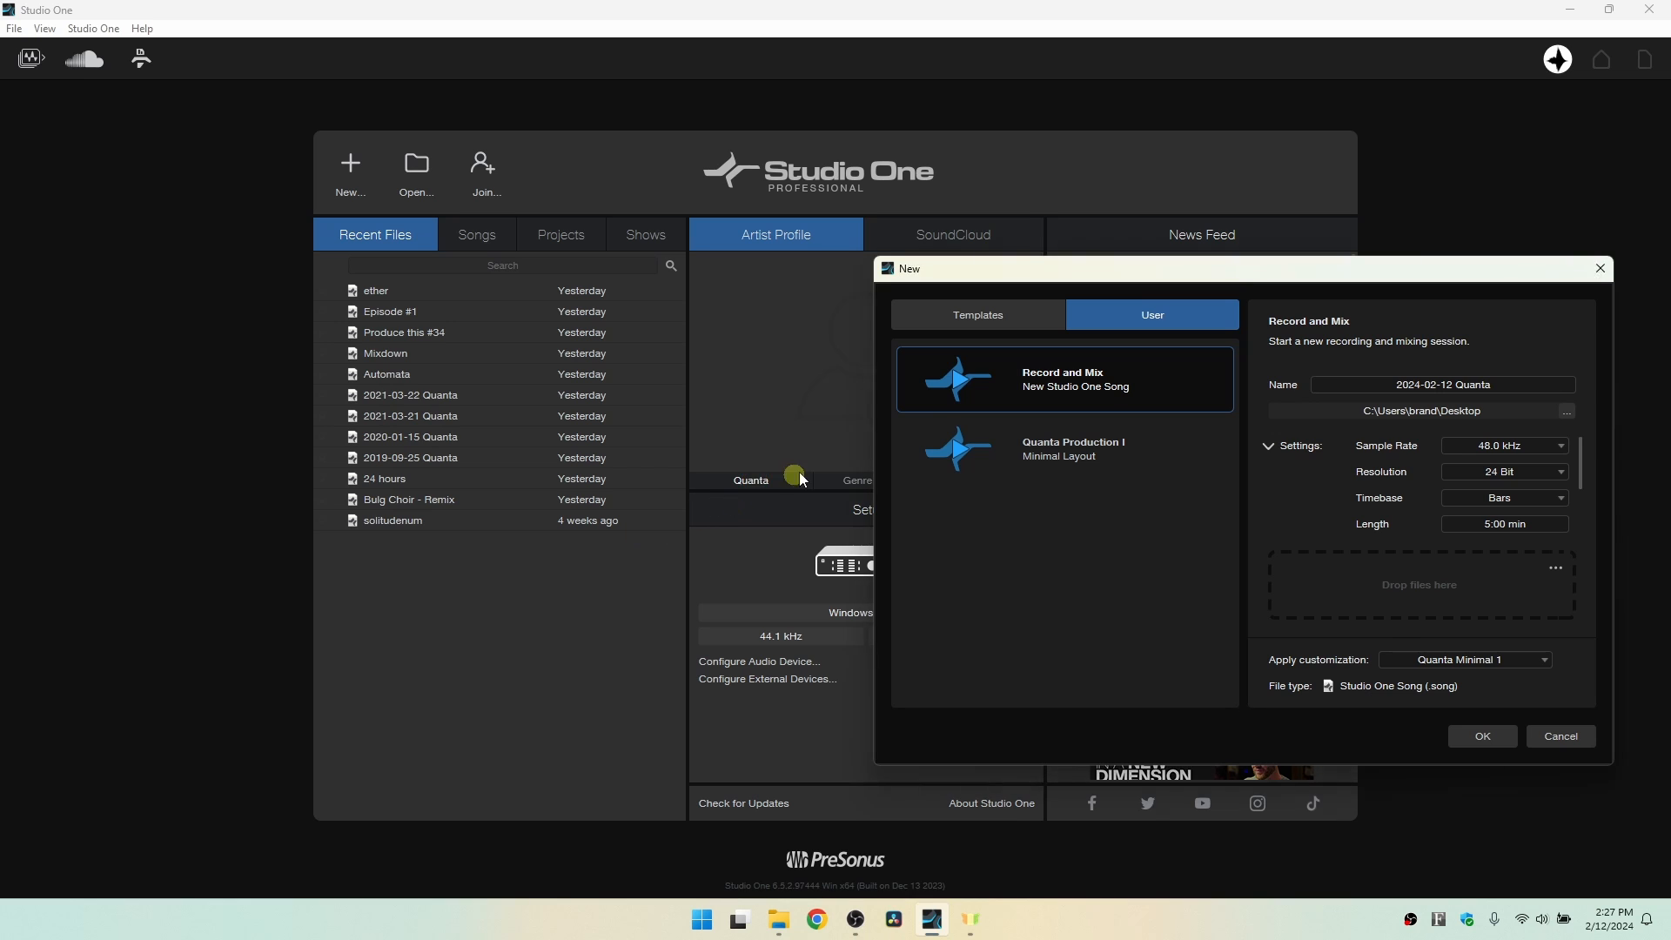
{"action": "left_click_drag", "start_coordinate": [1388, 269], "coordinate": [1413, 267]}
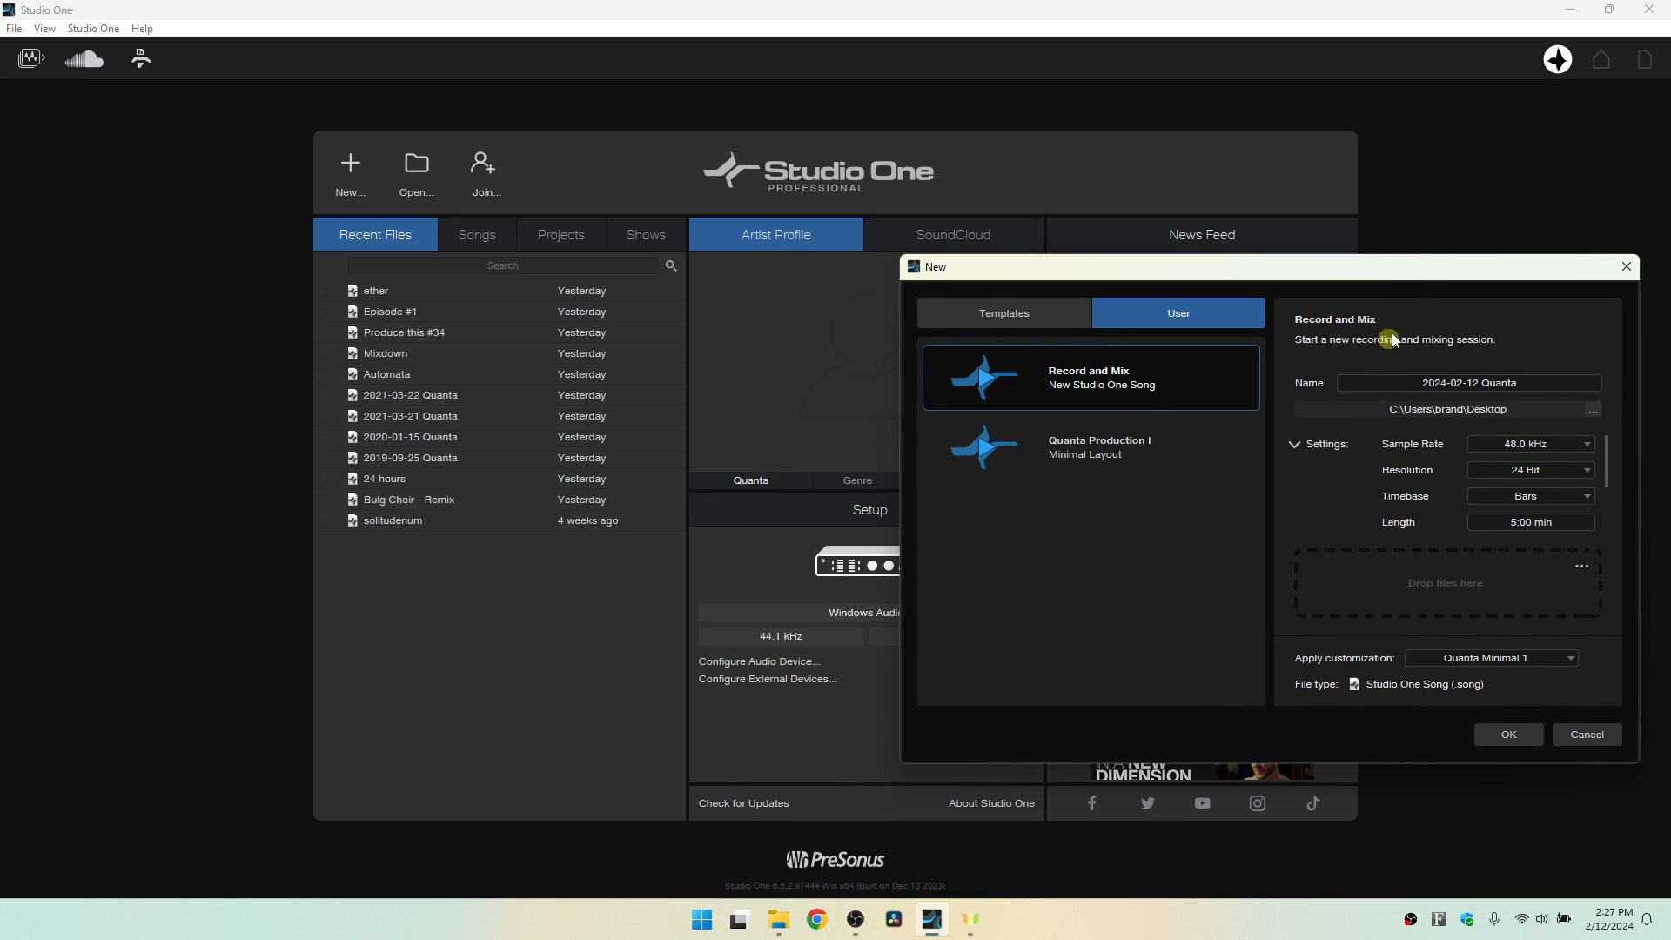
{"action": "left_click_drag", "start_coordinate": [1410, 267], "coordinate": [954, 273]}
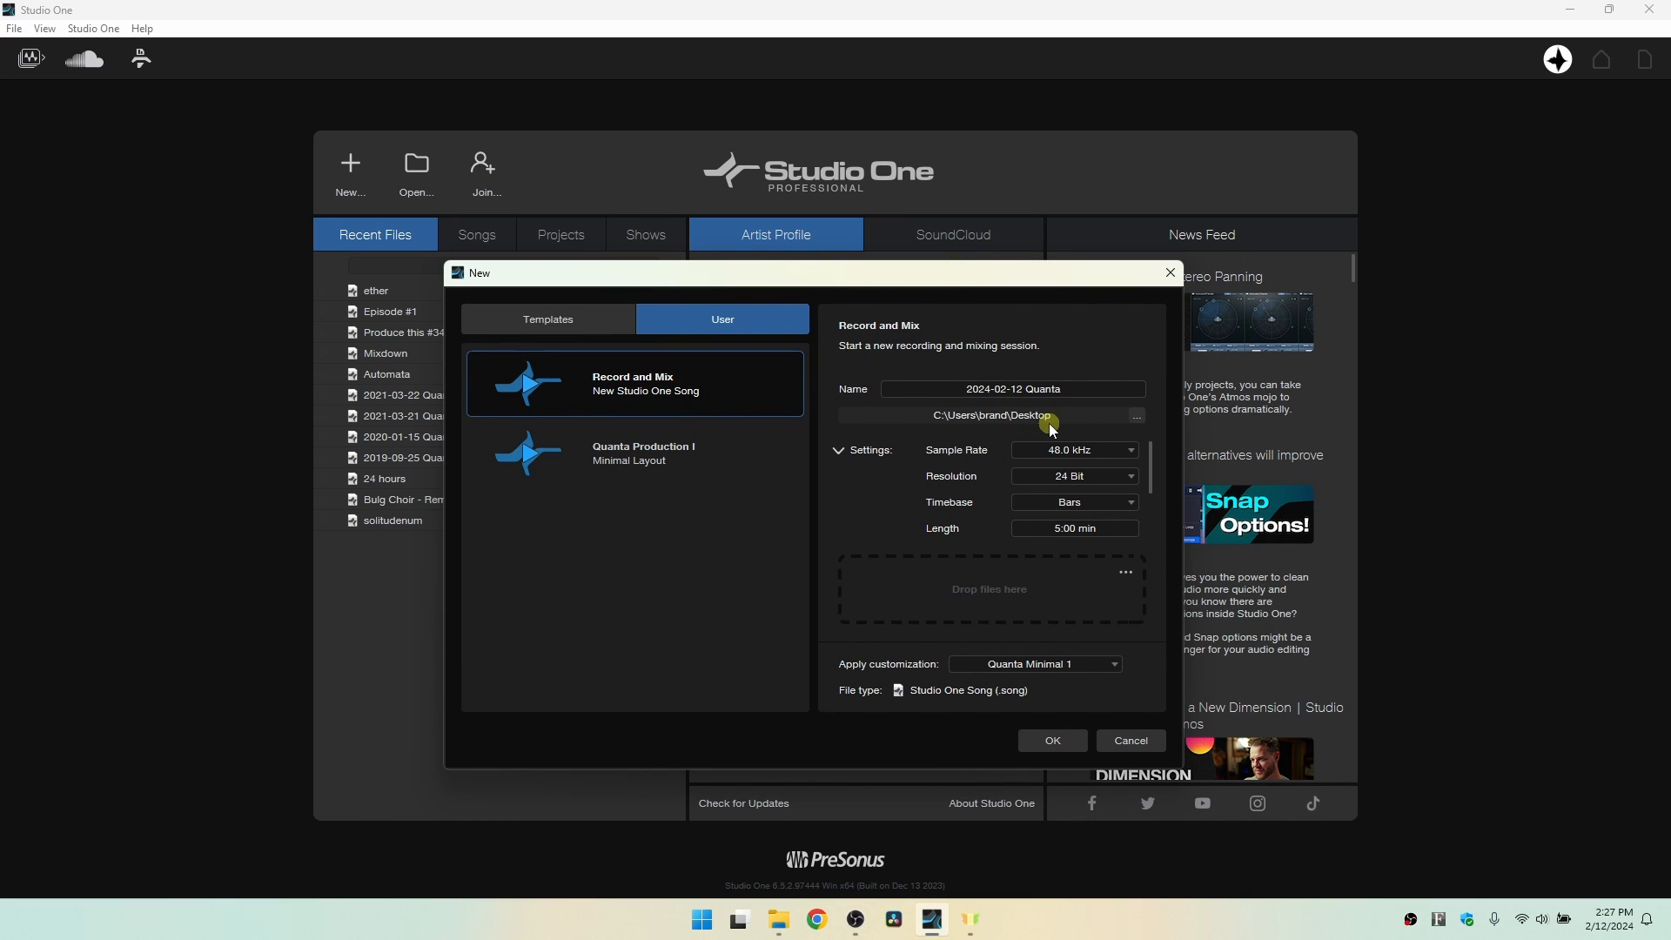
{"action": "left_click", "coordinate": [1088, 389]}
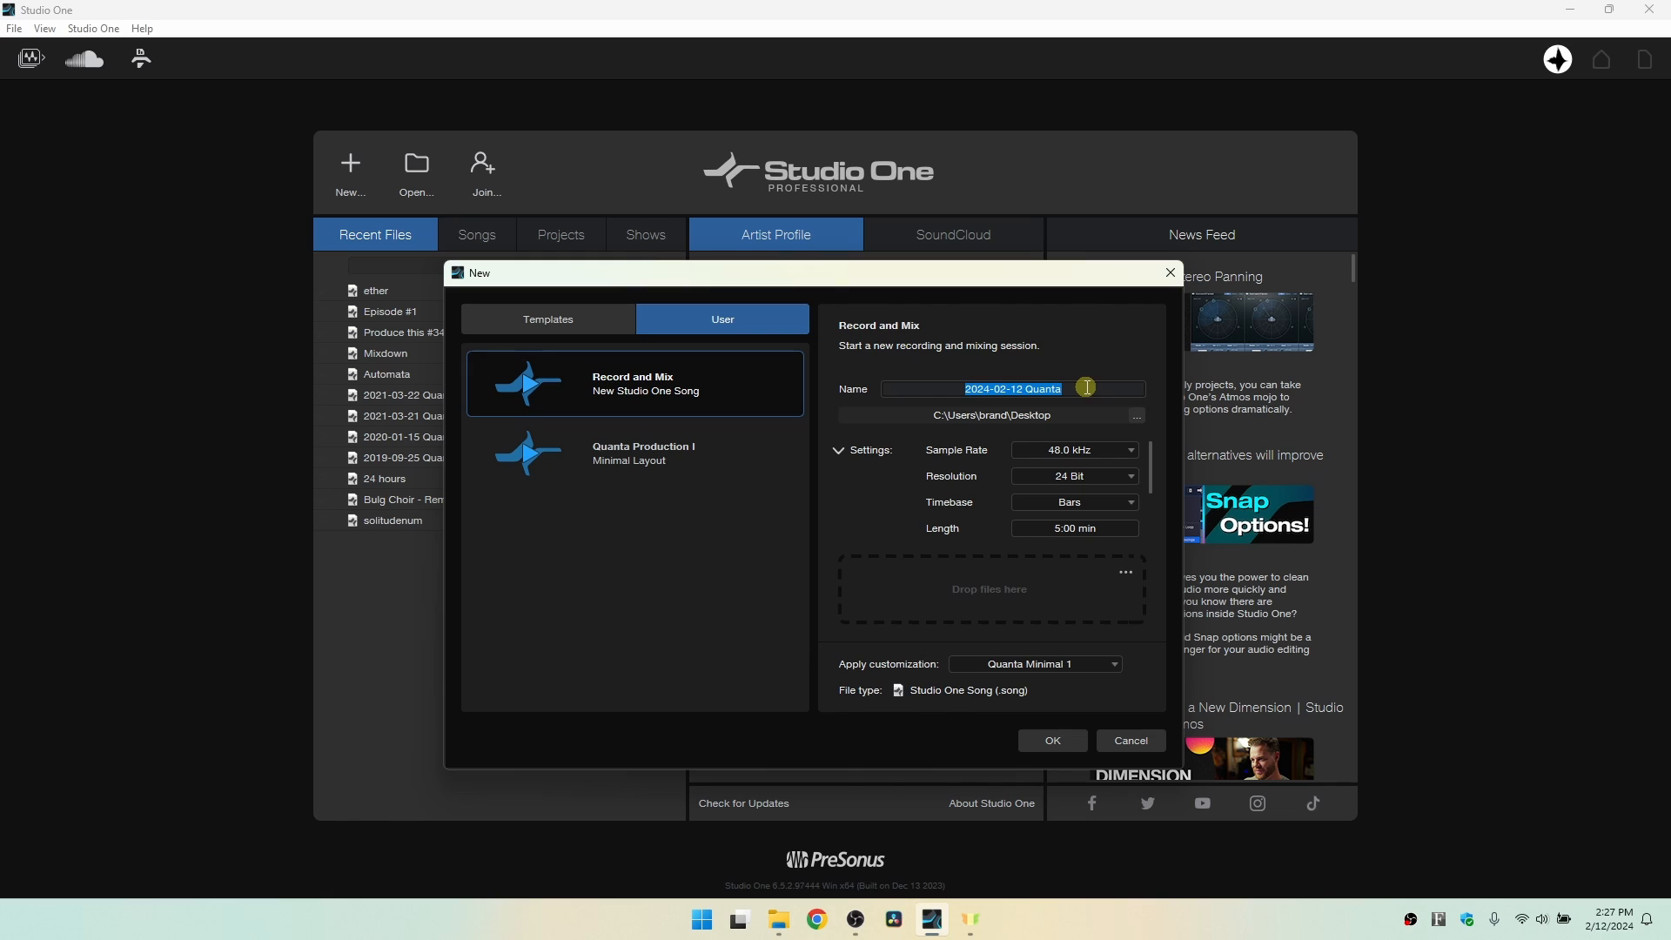
{"action": "type", "text": "Tutorial Song"}
{"action": "left_click", "coordinate": [1053, 740]}
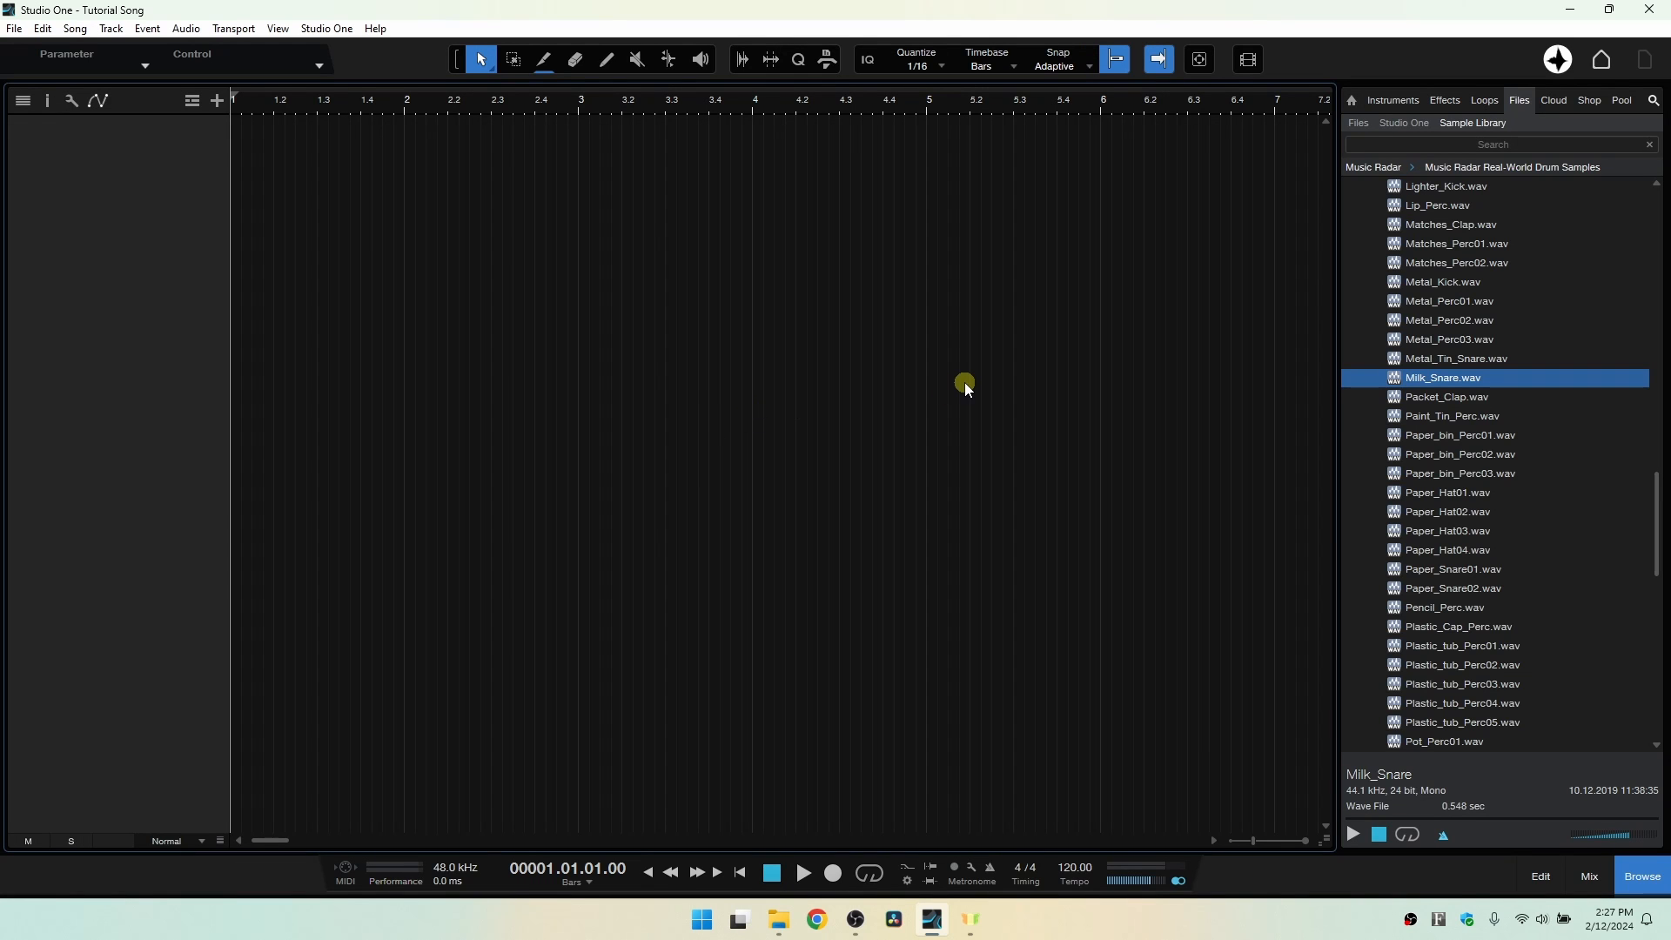
Switch to File Explorer and look inside the Tutorial Song folder on the Desktop.
{"action": "left_click", "coordinate": [790, 912]}
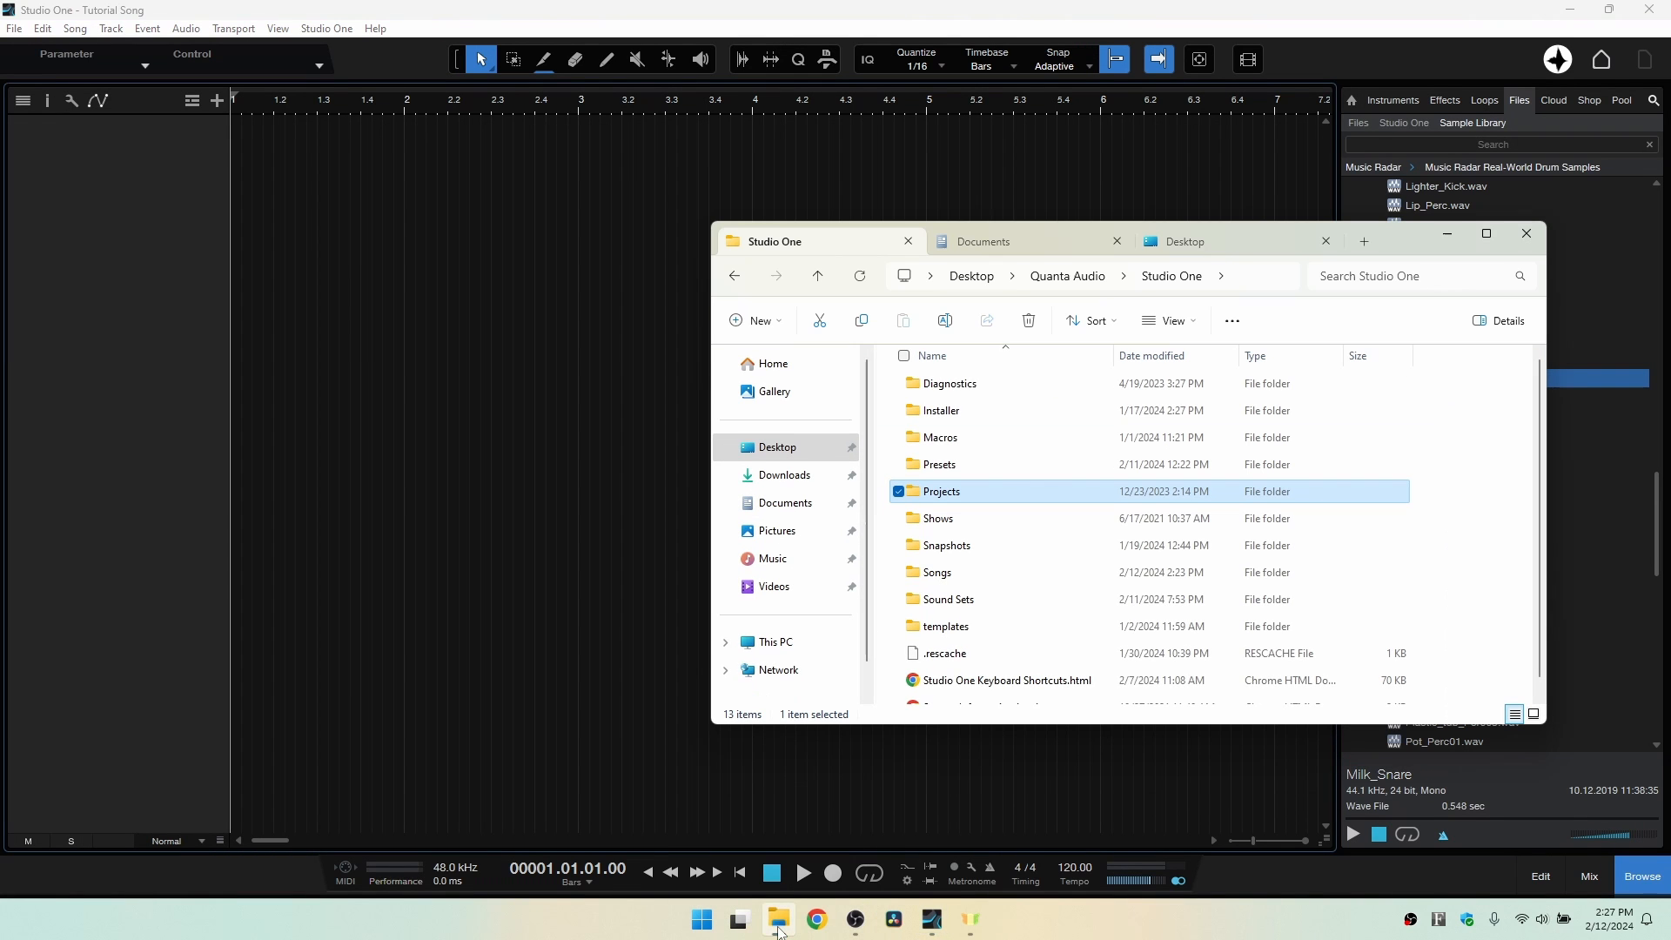
{"action": "left_click", "coordinate": [1184, 248]}
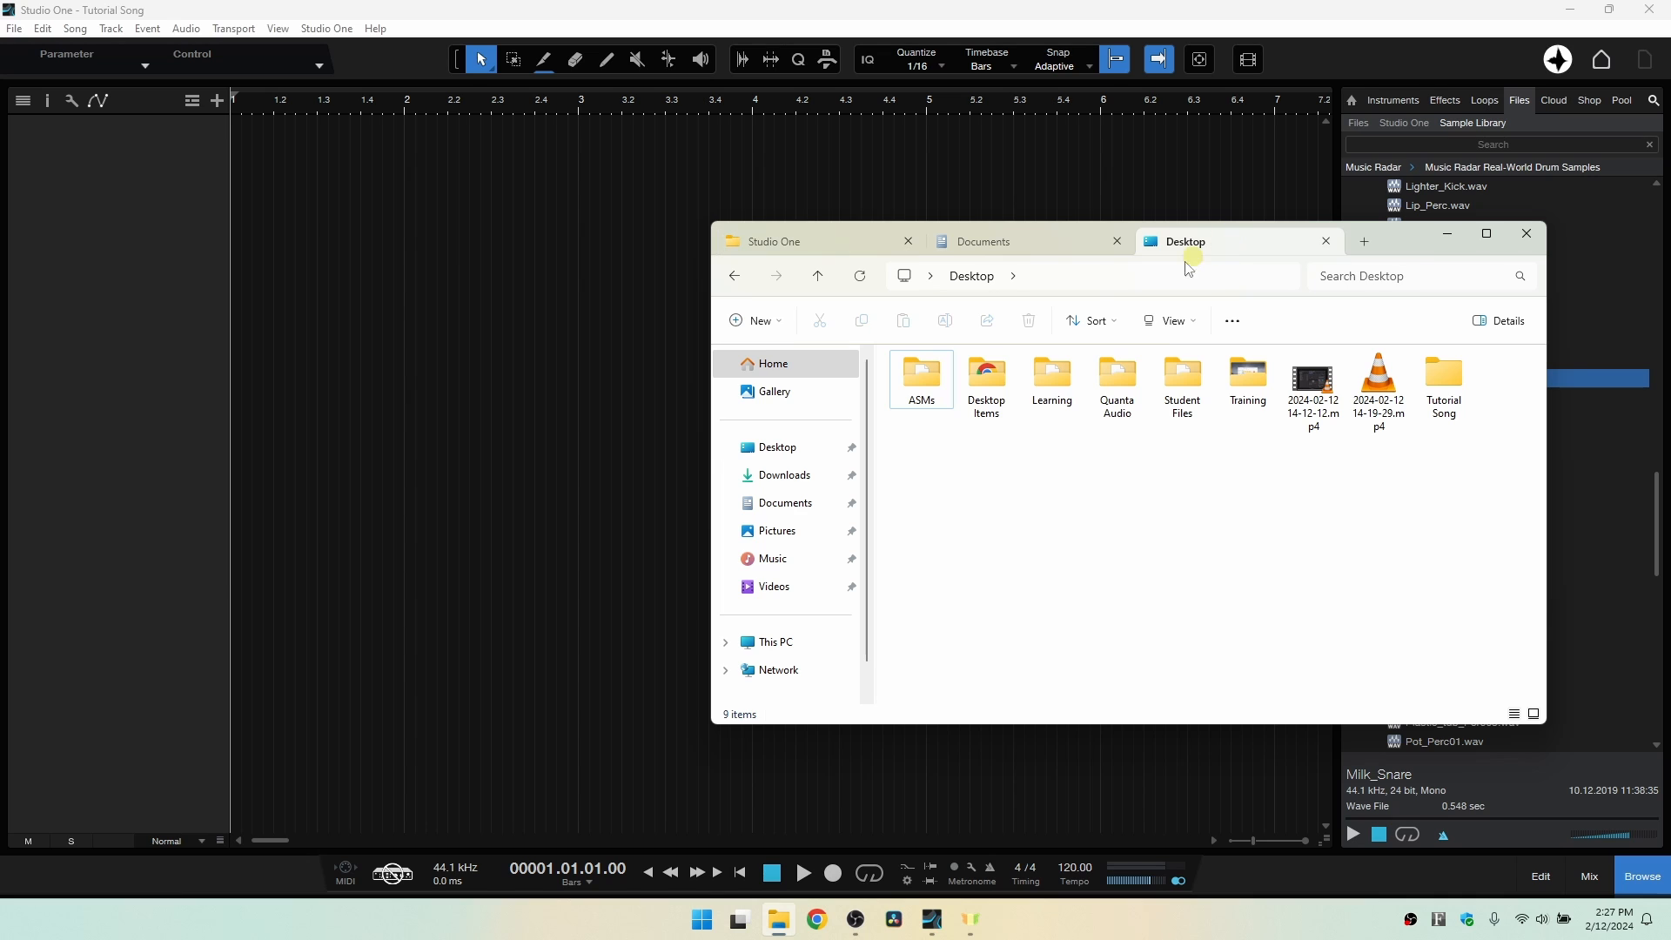
{"action": "left_click", "coordinate": [1444, 378]}
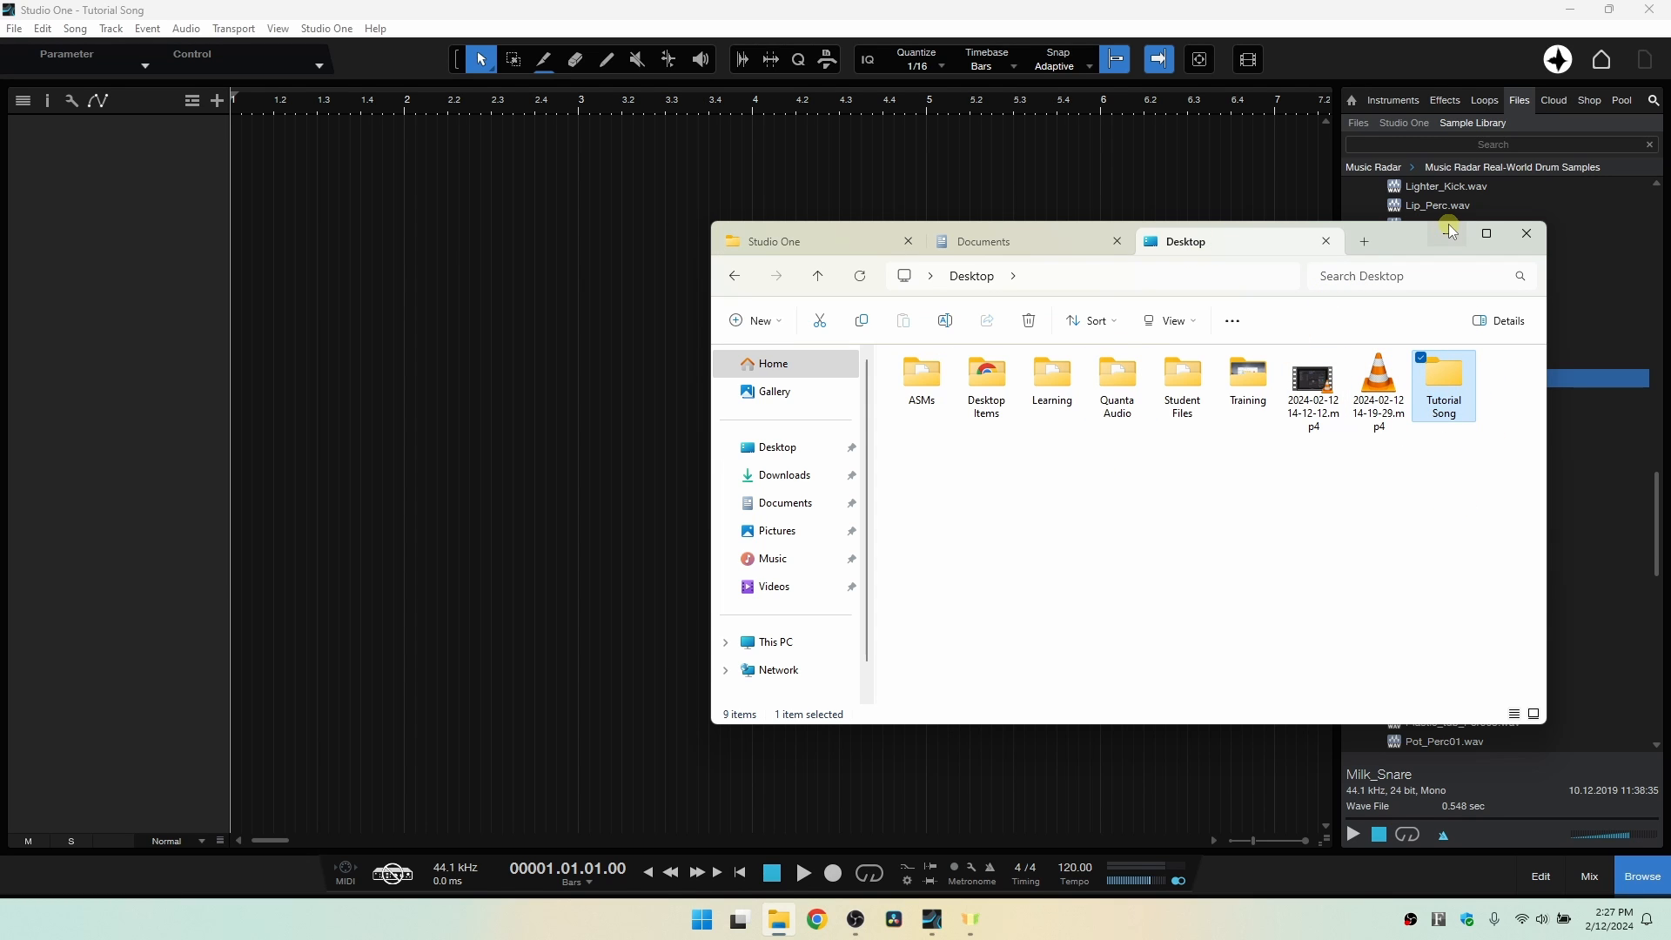
{"action": "left_click_drag", "start_coordinate": [1399, 242], "coordinate": [1087, 239]}
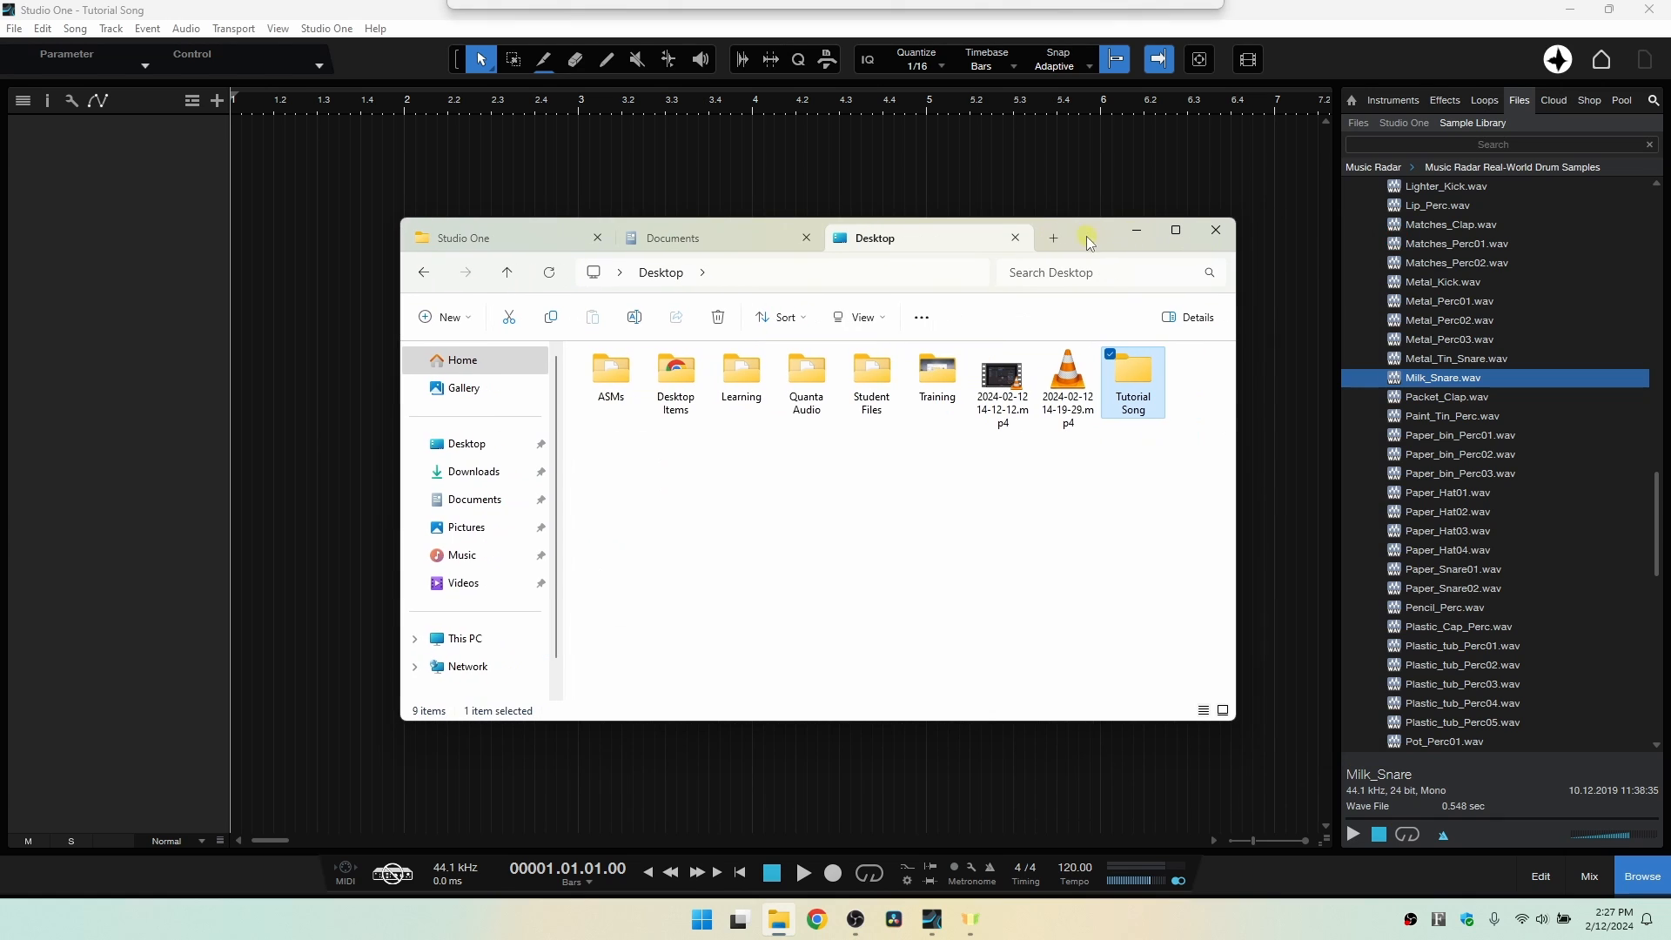
{"action": "double_click", "coordinate": [1136, 384]}
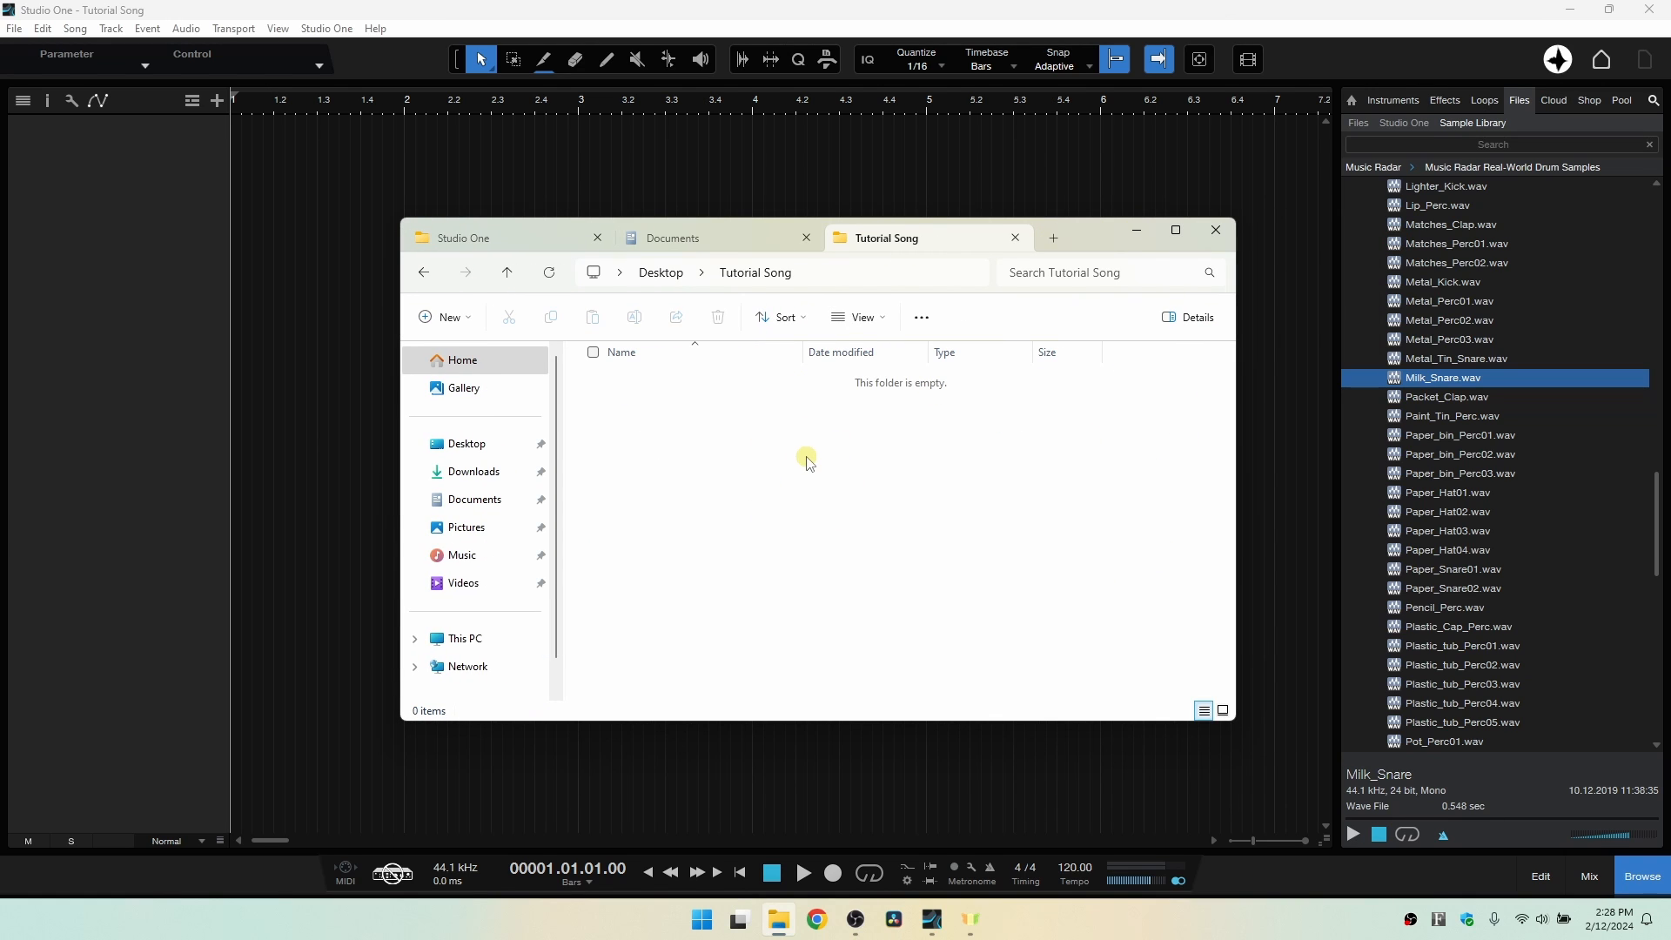
{"action": "left_click", "coordinate": [1136, 235]}
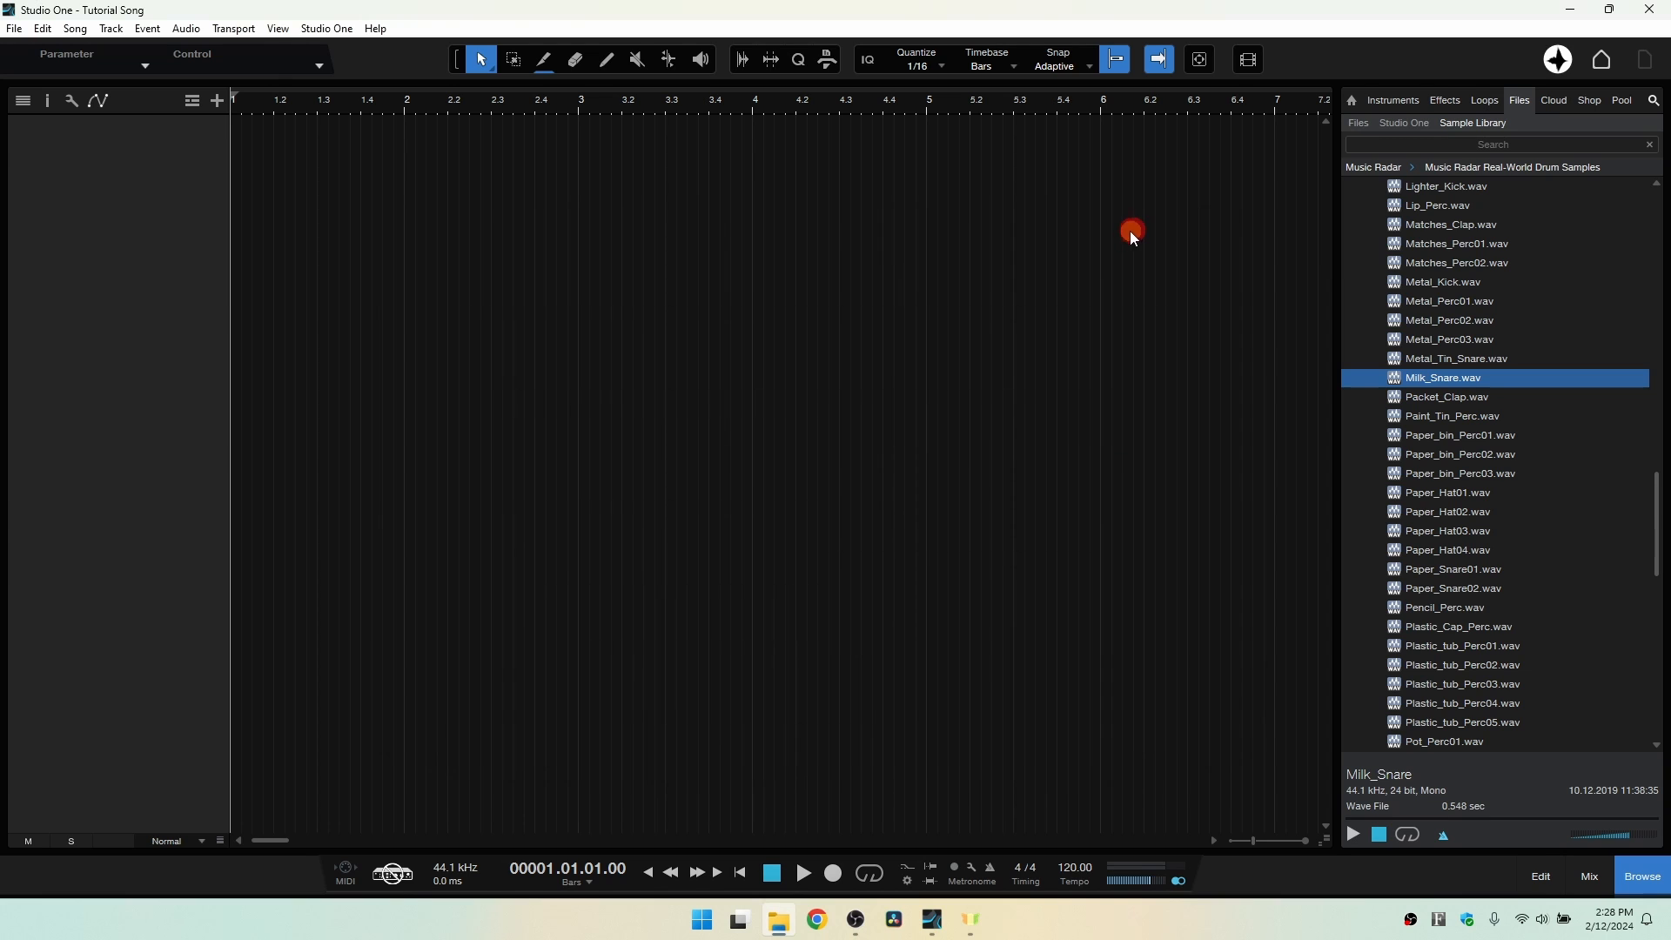
Add a mono Vocal audio track and record about two bars of audio on it, disarming the track at the end.
{"action": "double_click", "coordinate": [995, 478]}
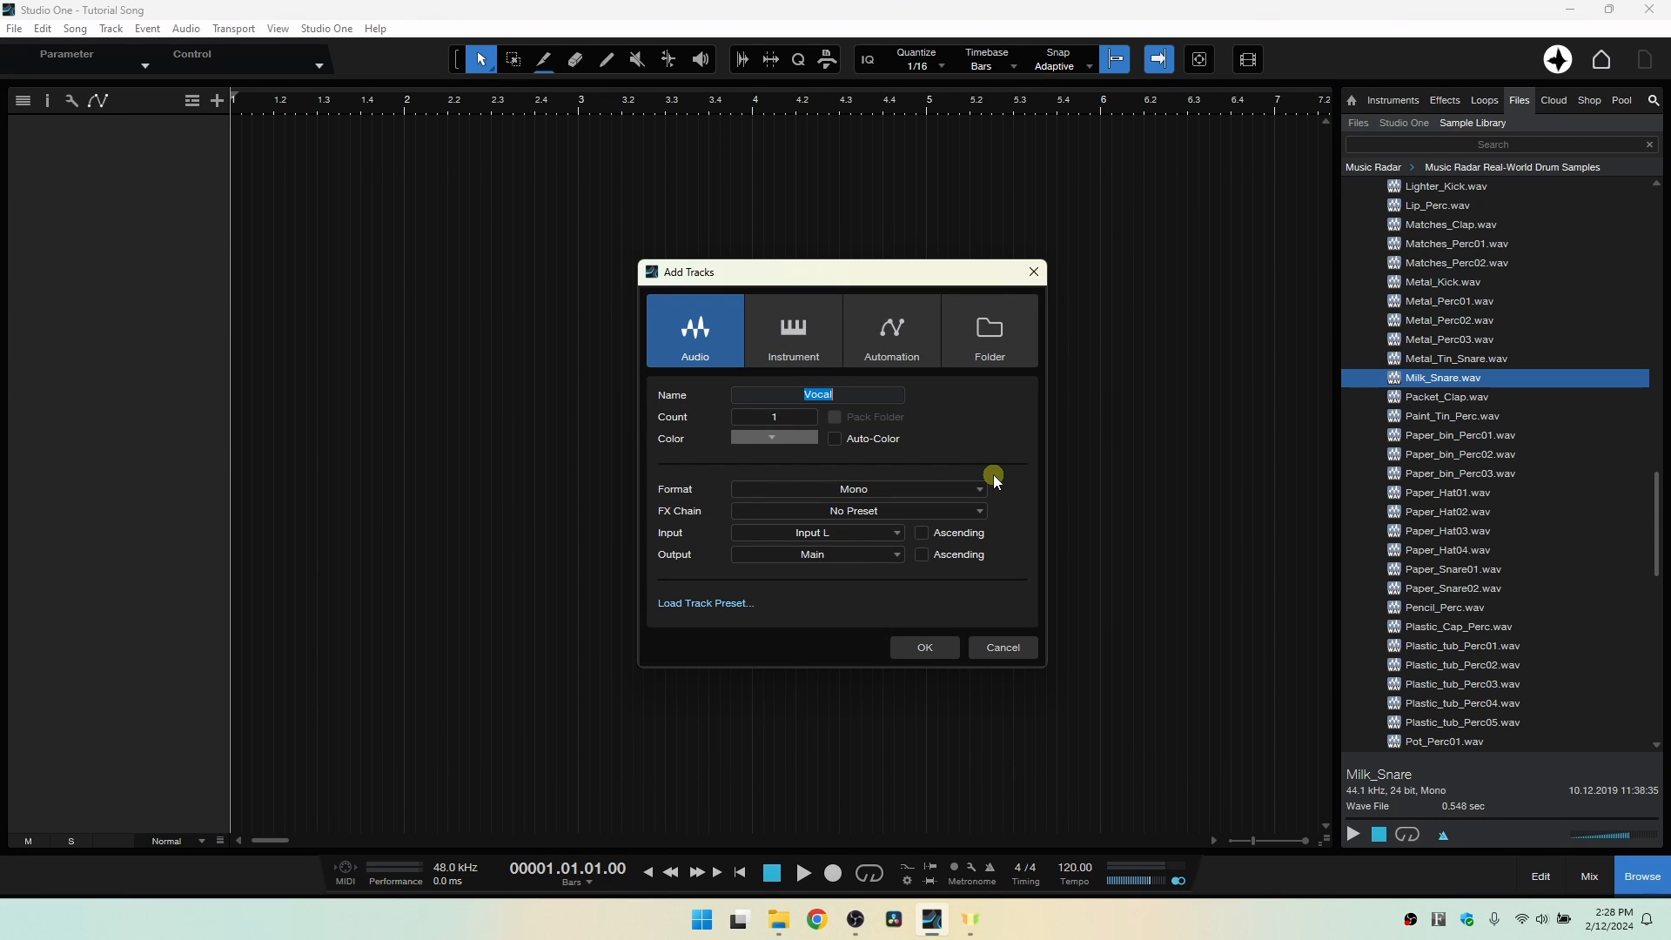
{"action": "key", "text": "Return"}
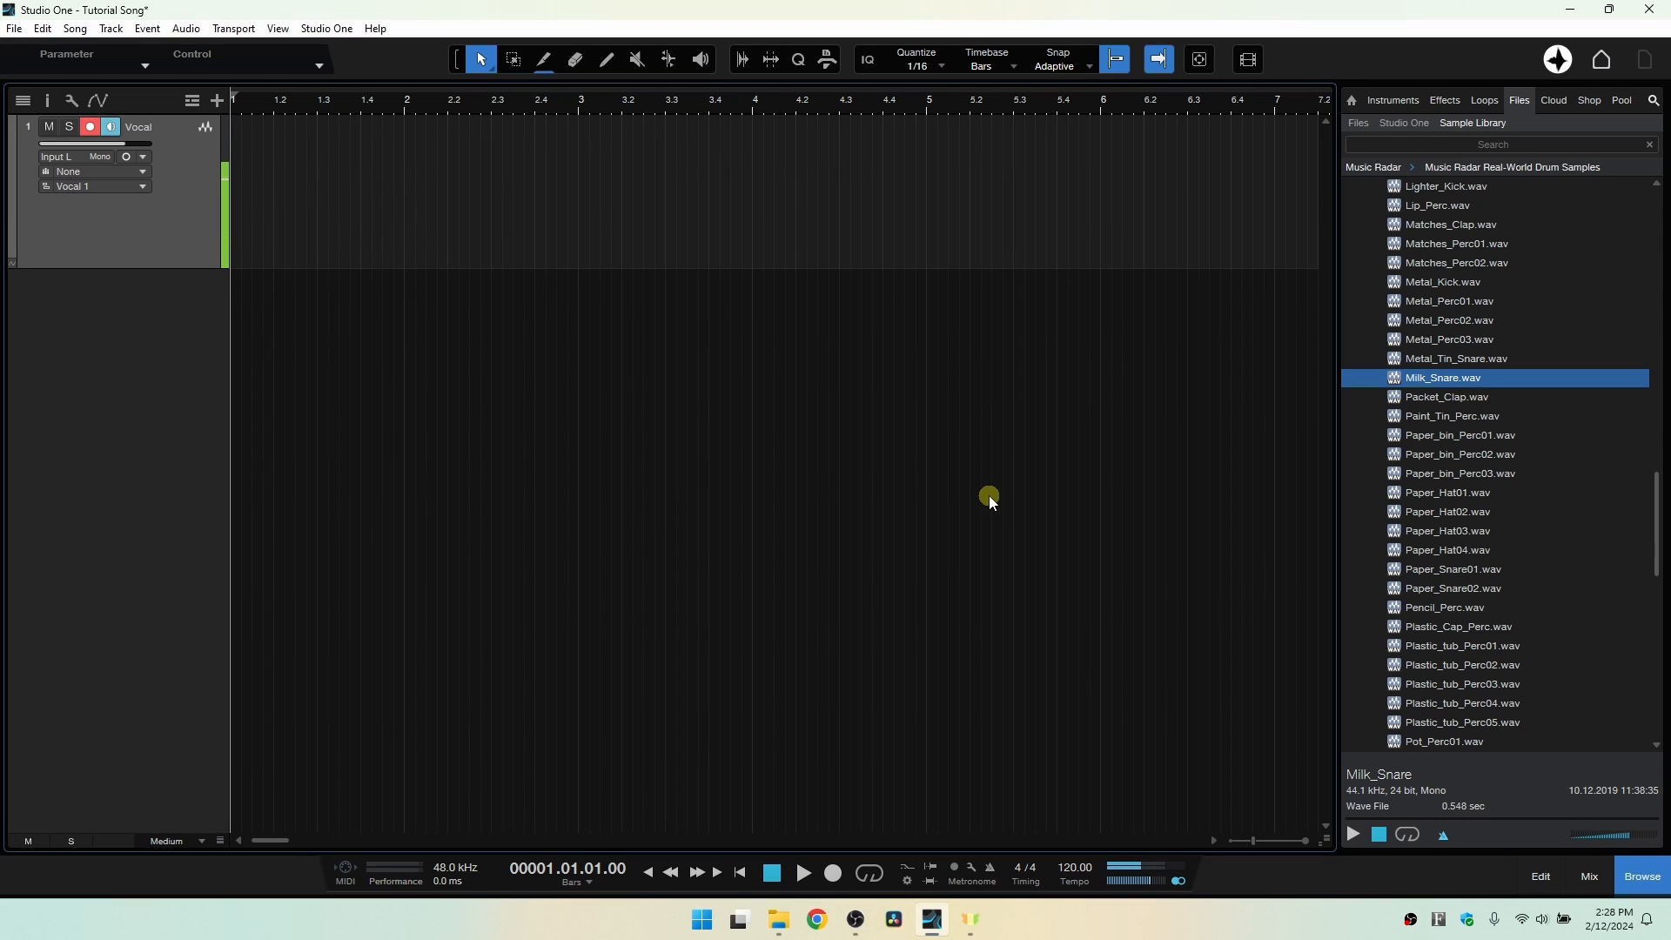
{"action": "left_click", "coordinate": [833, 876]}
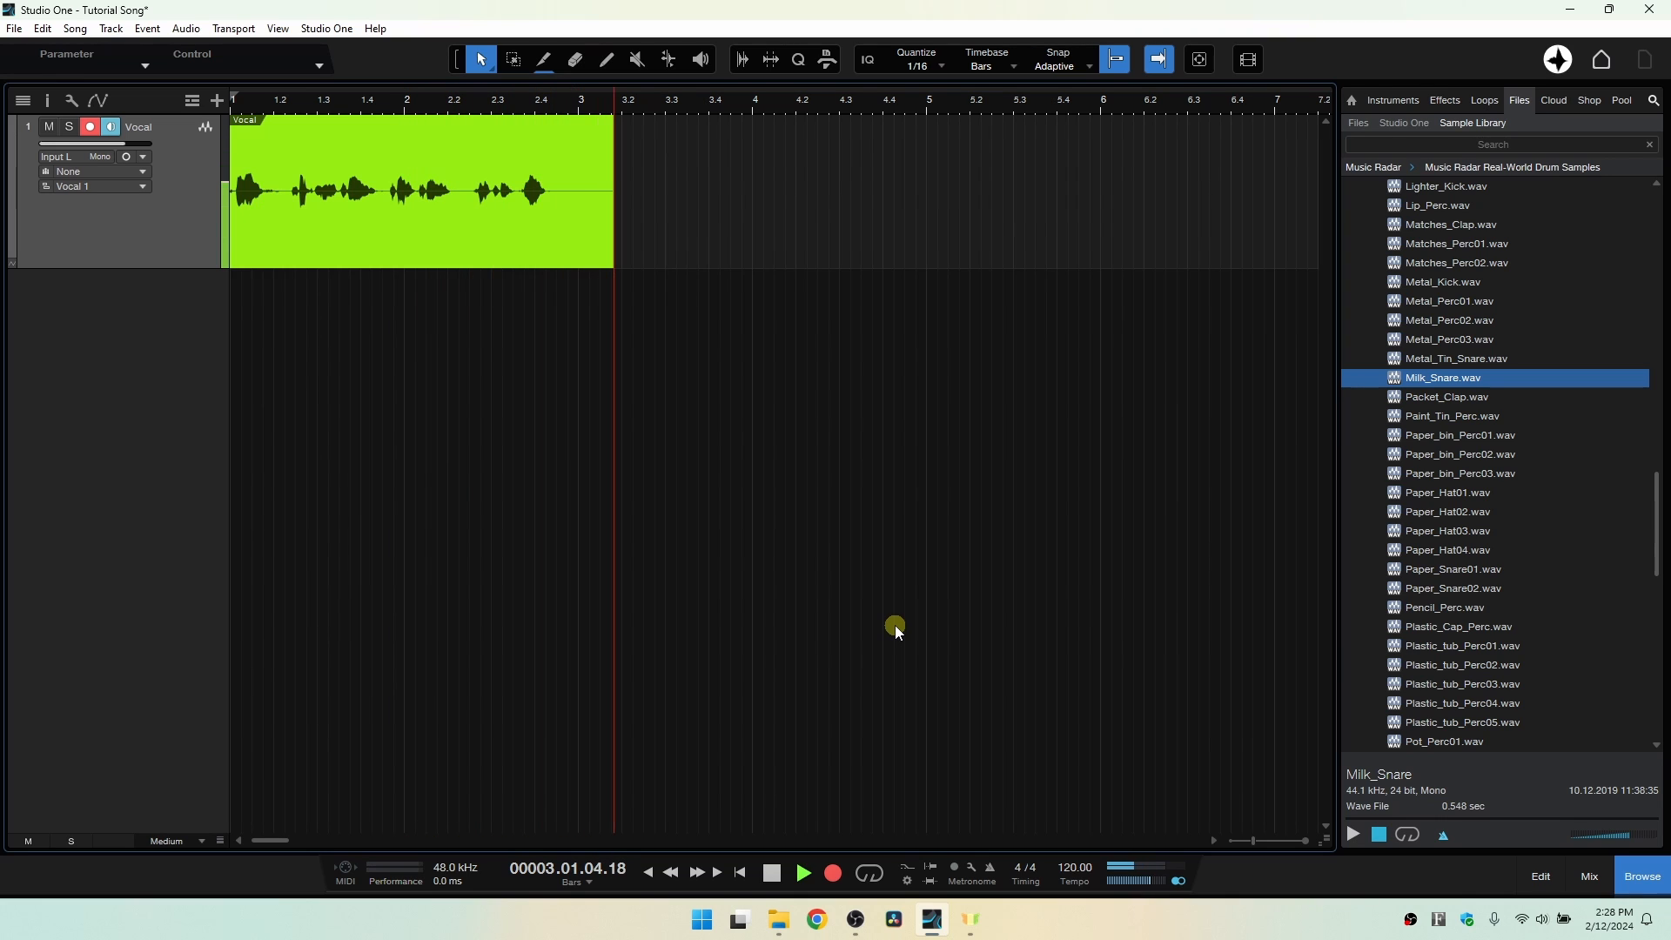
{"action": "key", "text": "space"}
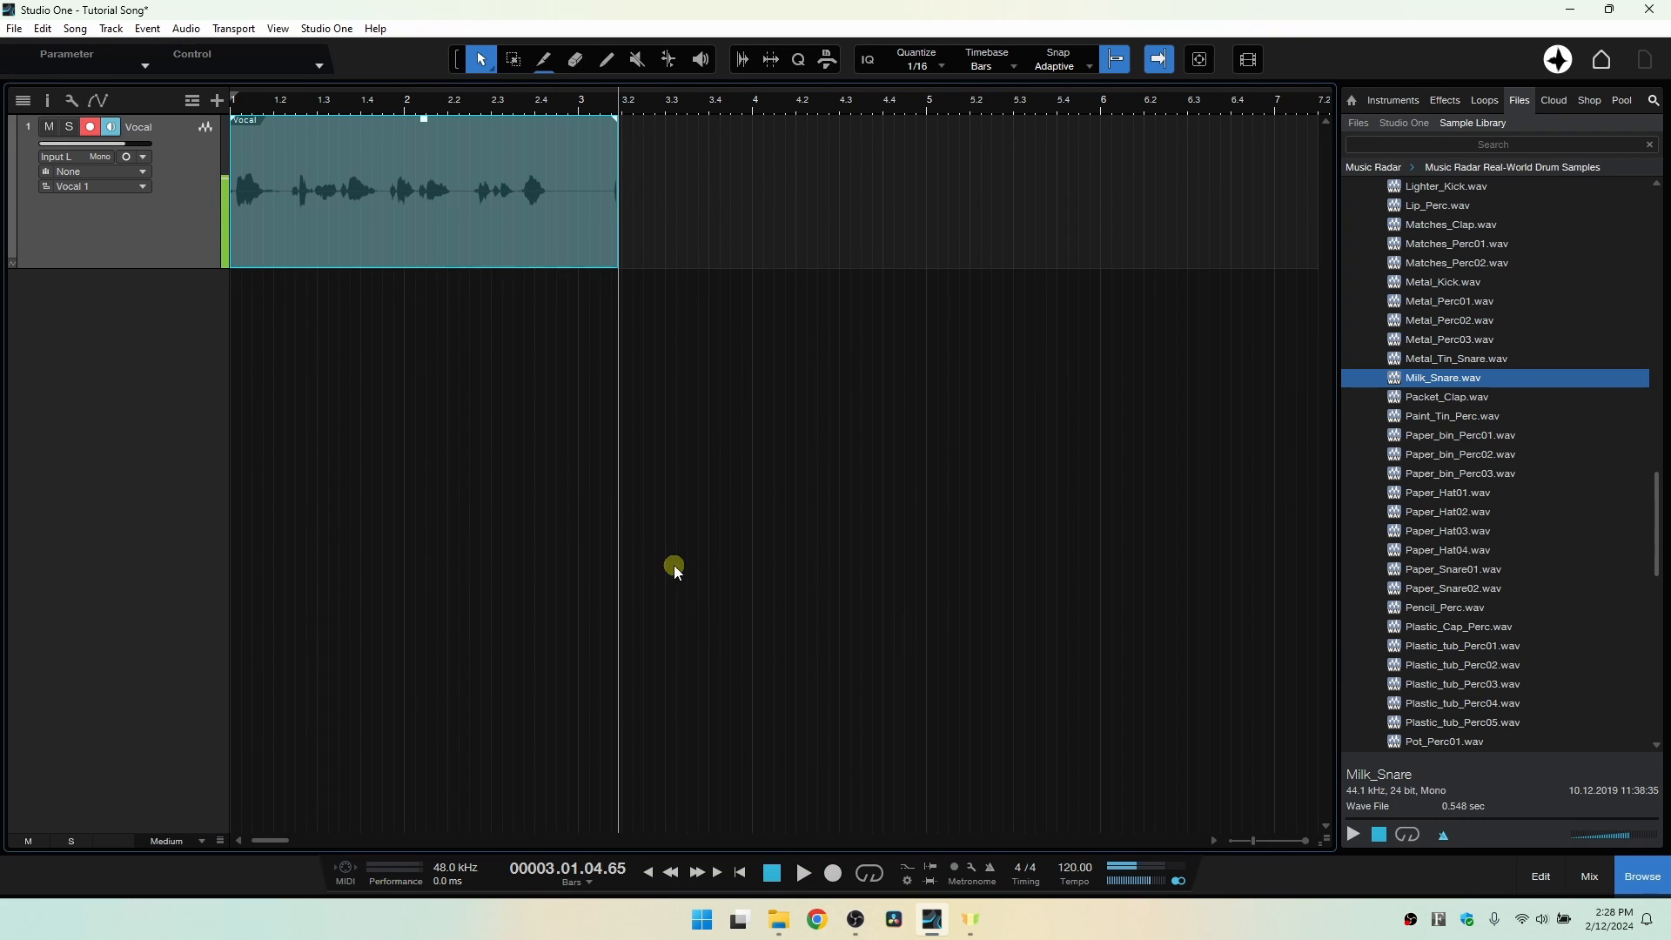
{"action": "key", "text": "r"}
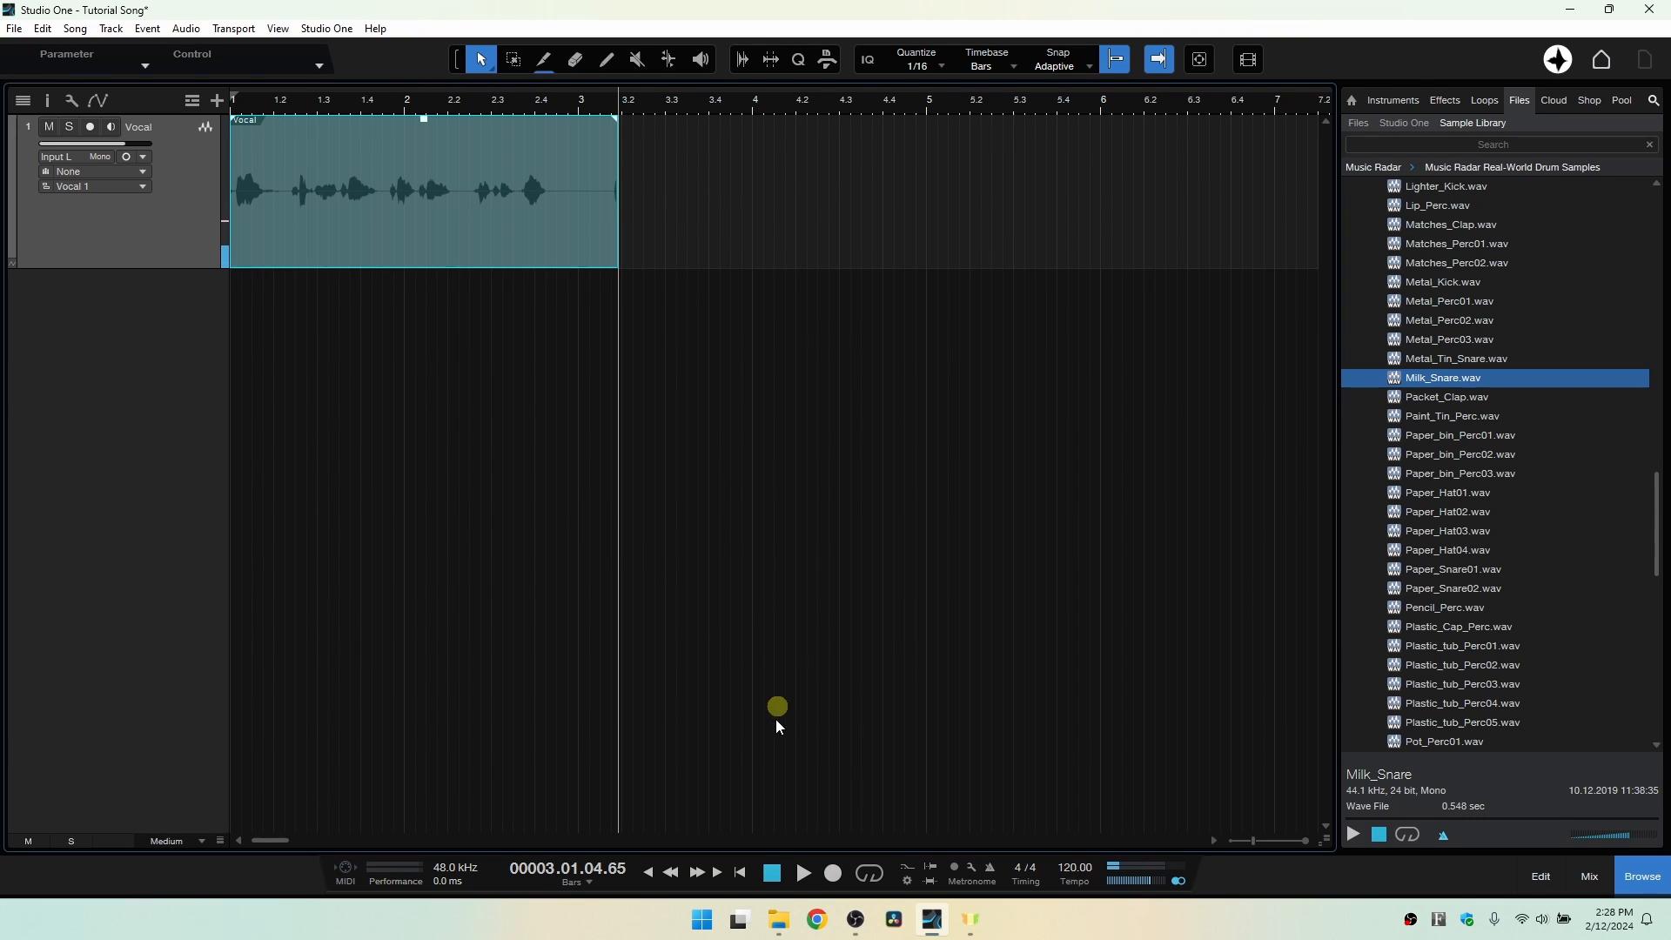
Switch to File Explorer and examine the Tutorial Song folder's Cache > Images and Media subfolders.
{"action": "left_click", "coordinate": [790, 922]}
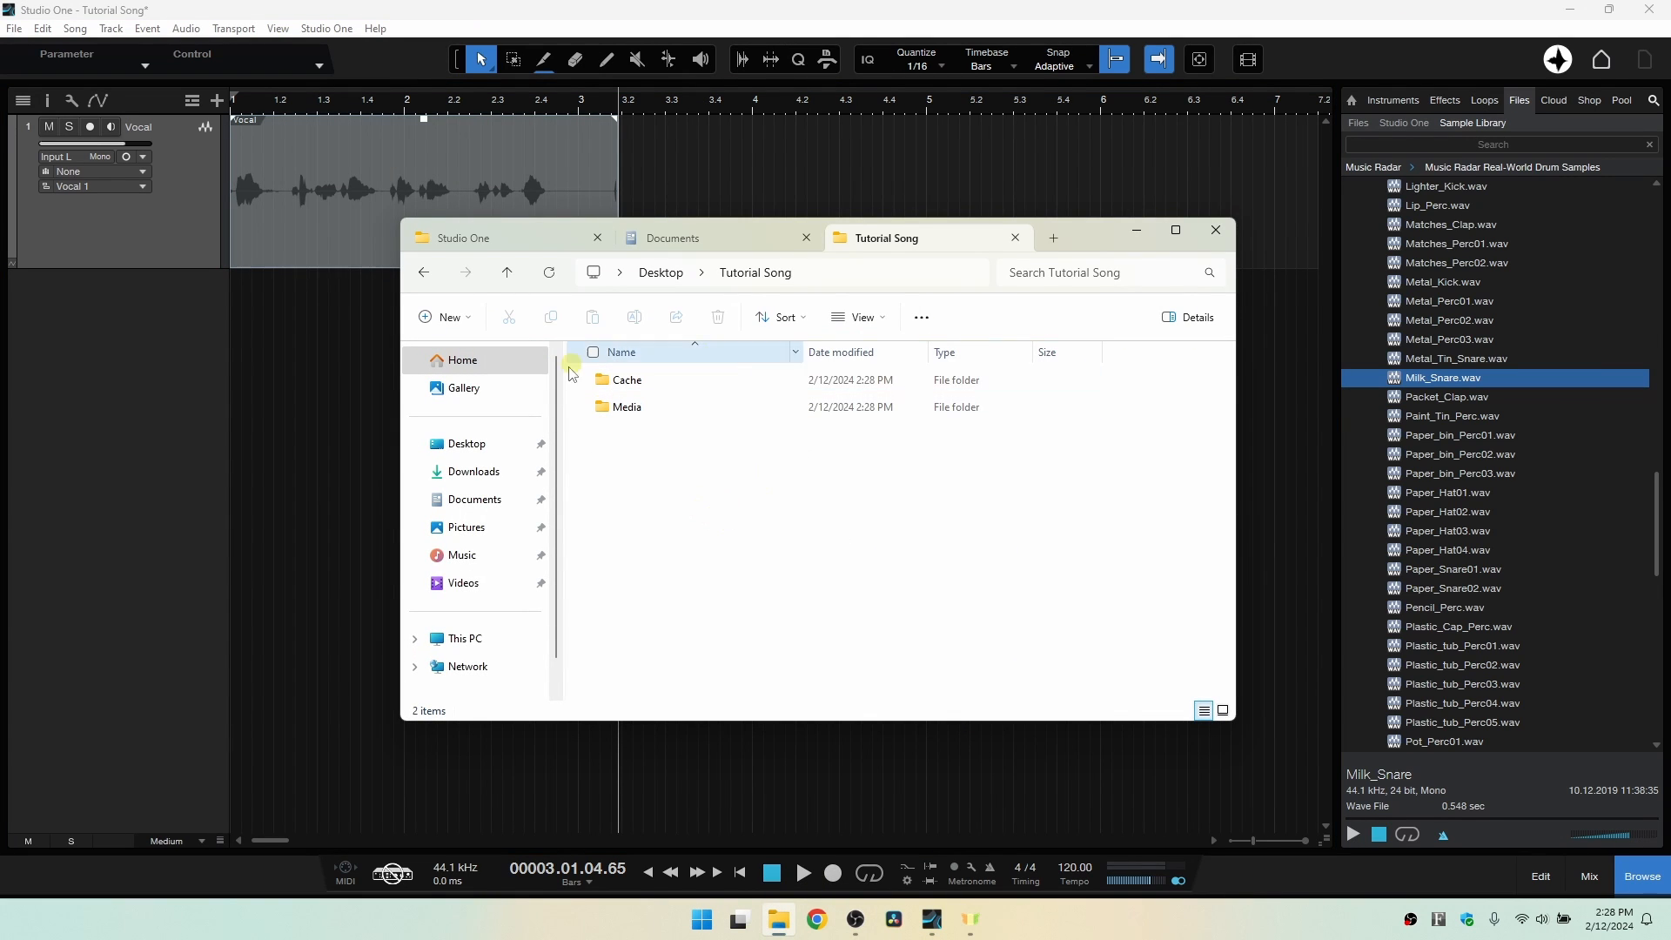
{"action": "double_click", "coordinate": [632, 379]}
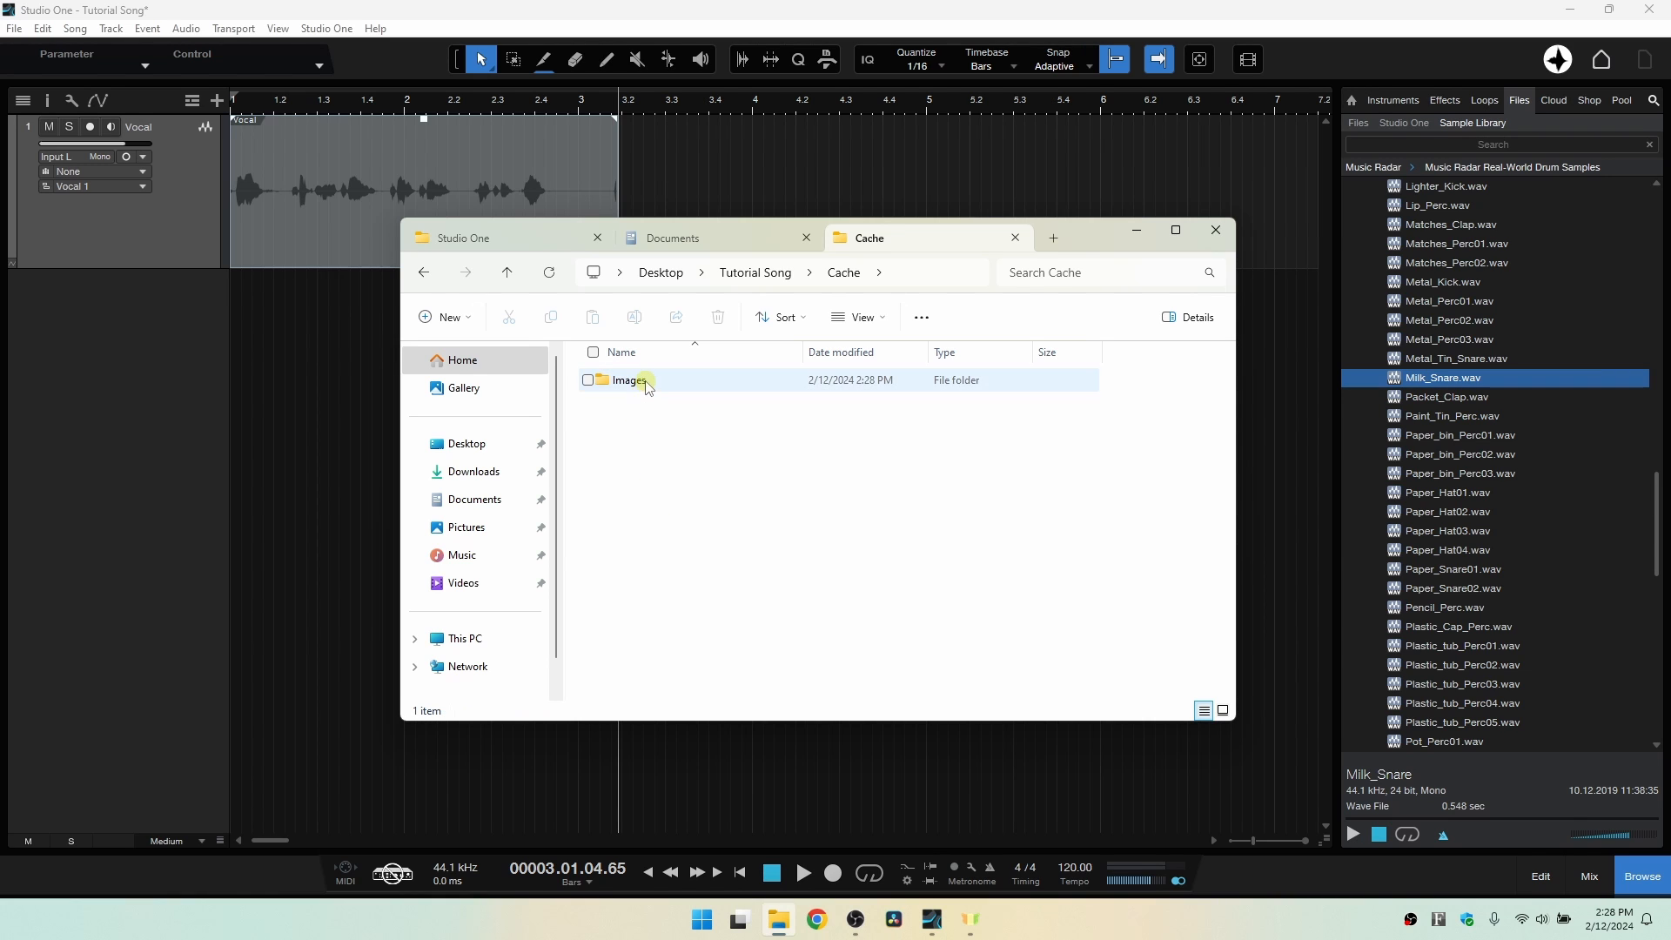
{"action": "double_click", "coordinate": [643, 380]}
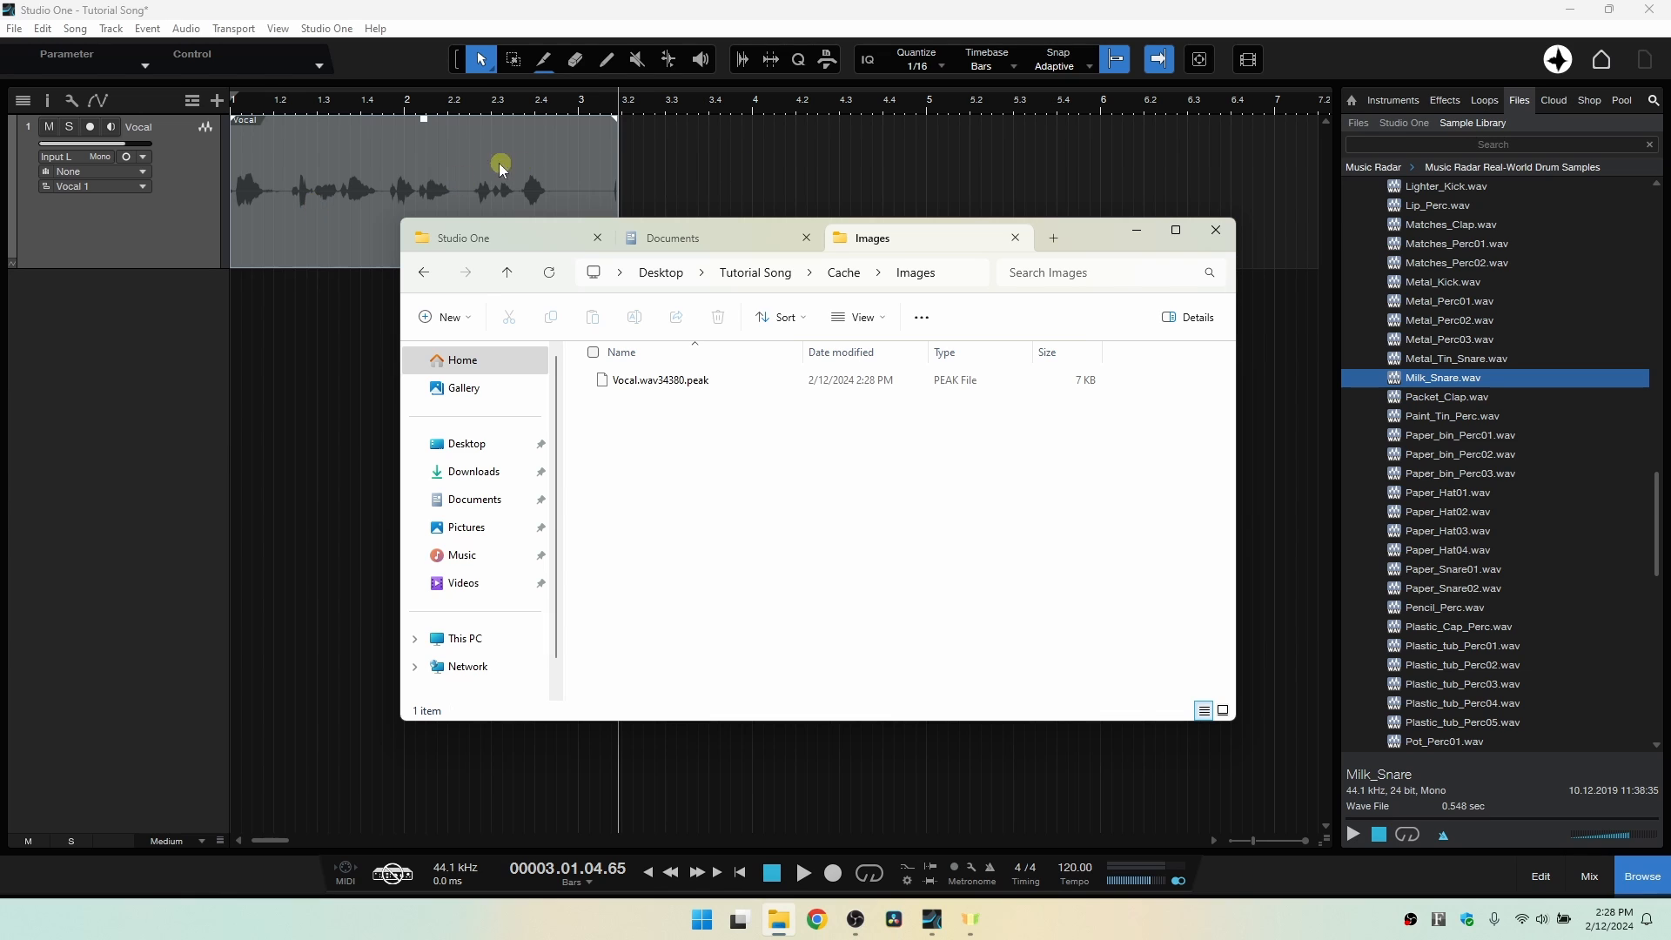
{"action": "left_click", "coordinate": [833, 275]}
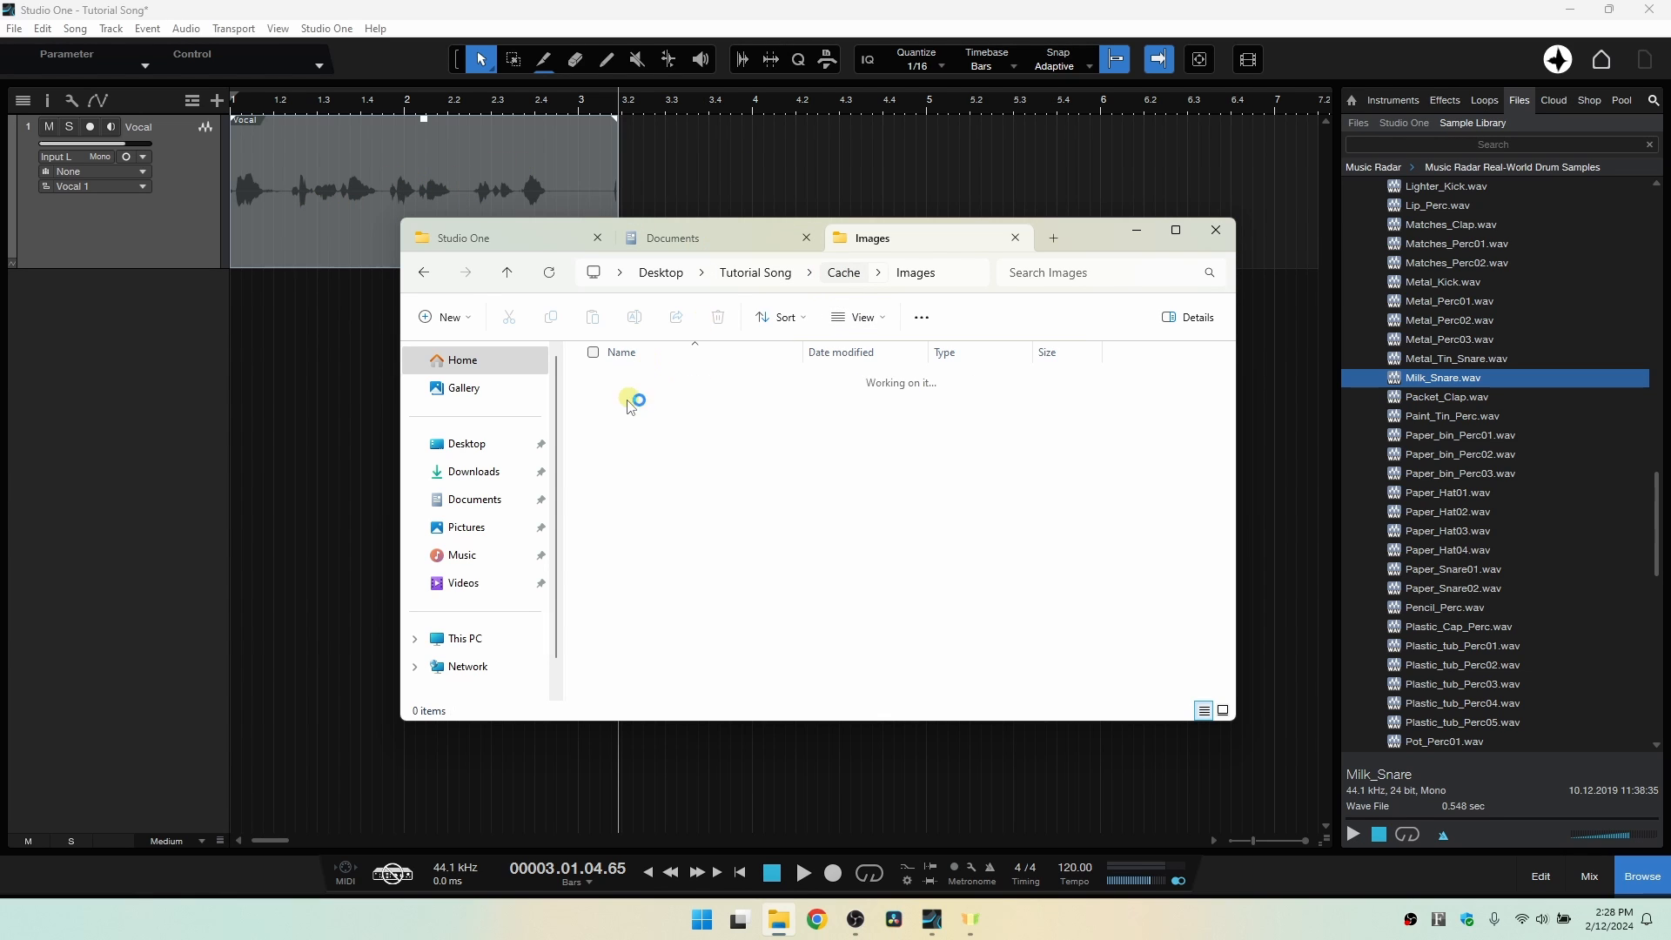
{"action": "left_click", "coordinate": [756, 273]}
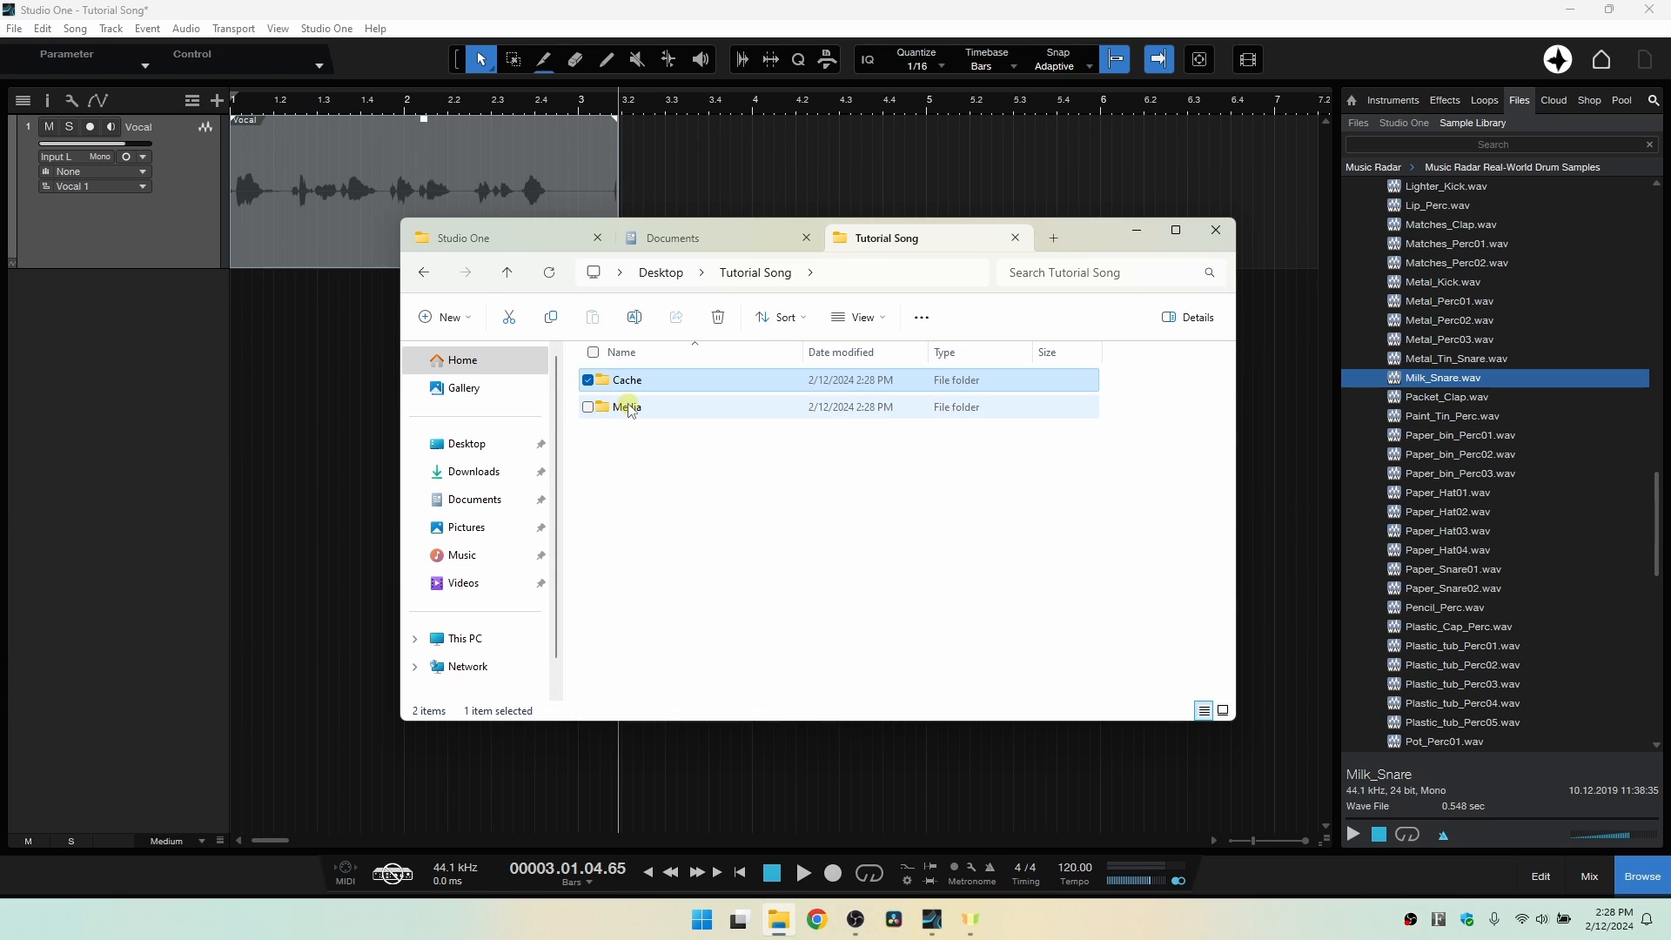
{"action": "double_click", "coordinate": [628, 407]}
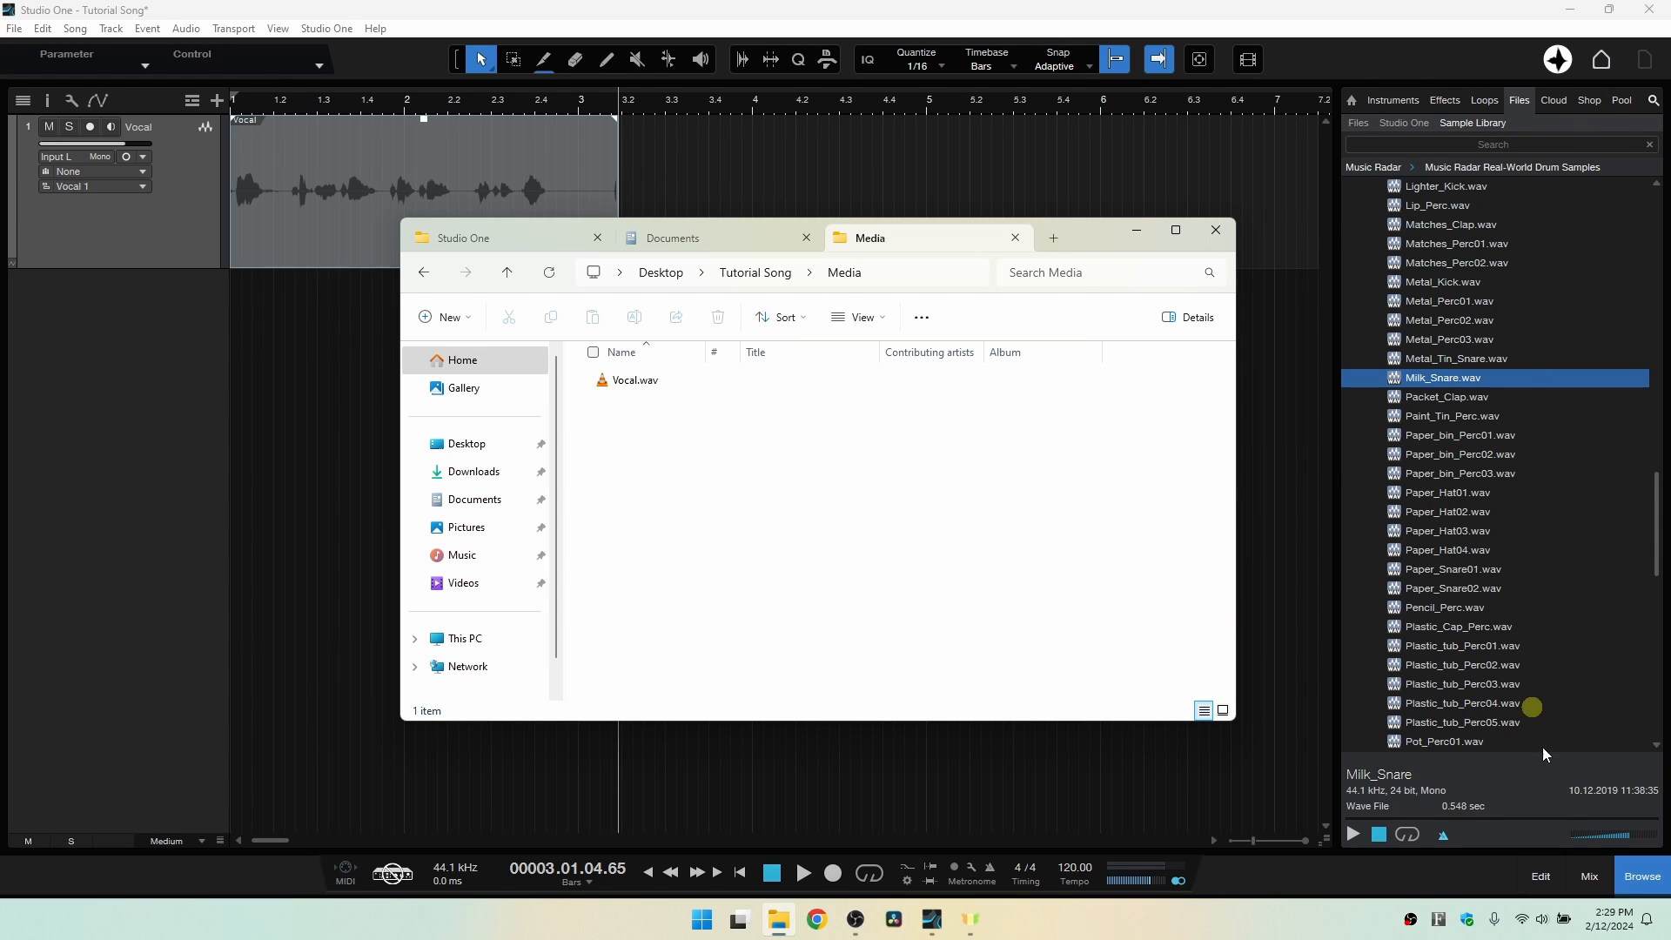
Switch back to Studio One and look at the browser's Pool of files used in the song, returning to the browser home page.
{"action": "left_click", "coordinate": [1642, 873]}
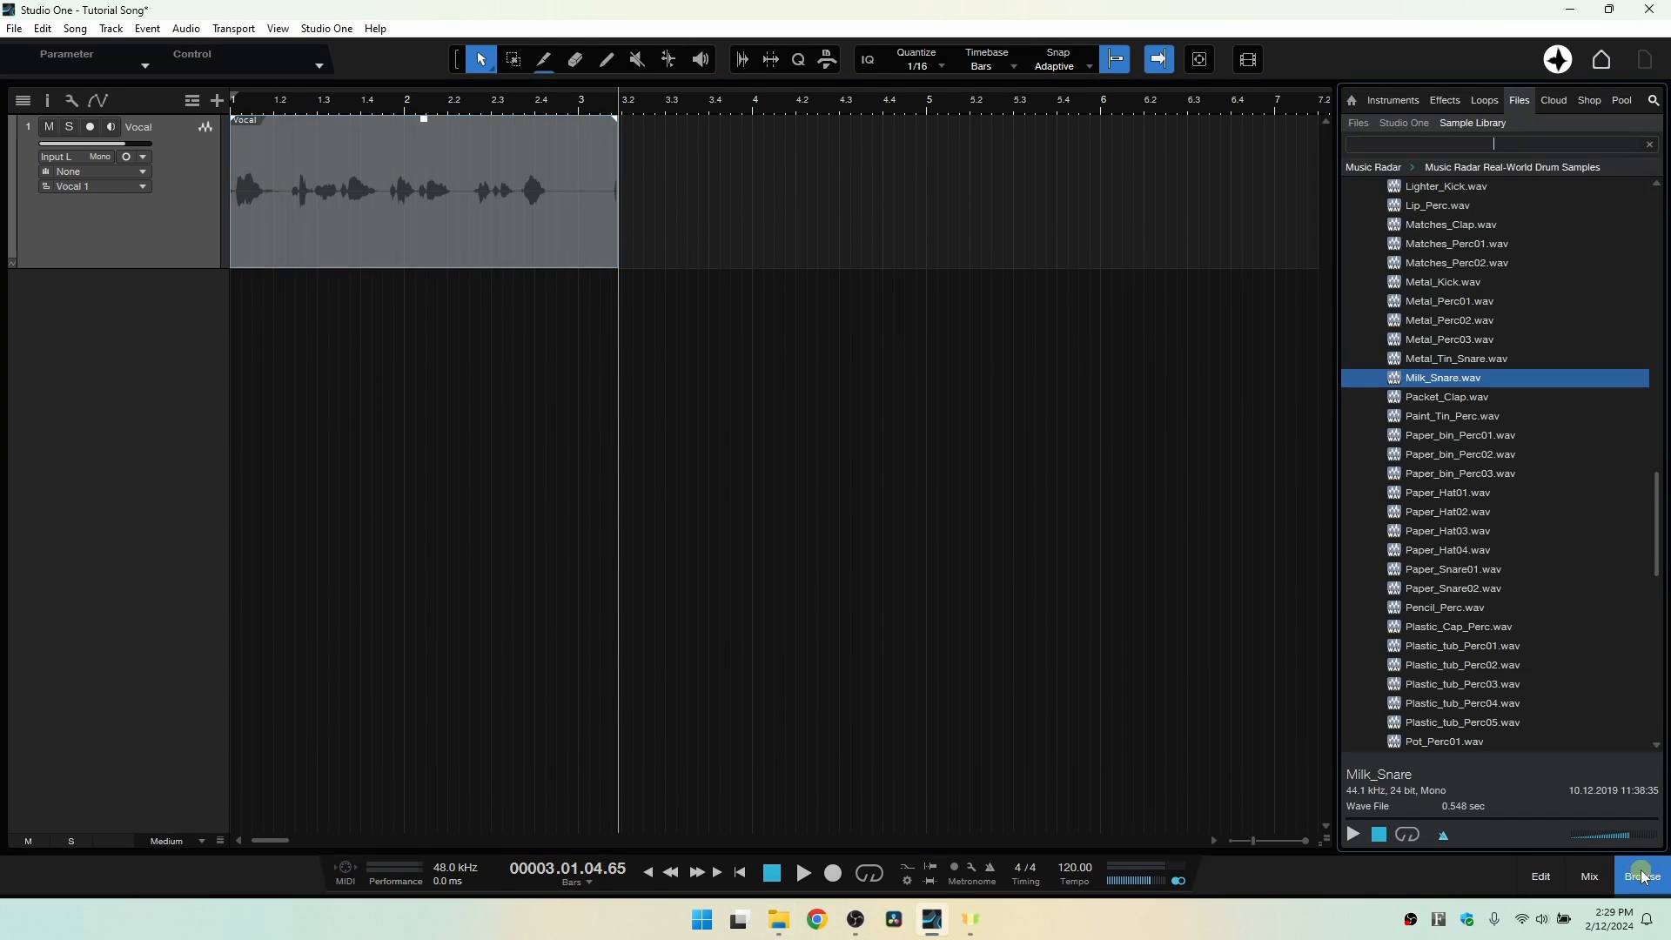
{"action": "left_click", "coordinate": [1642, 874]}
{"action": "left_click", "coordinate": [1642, 874]}
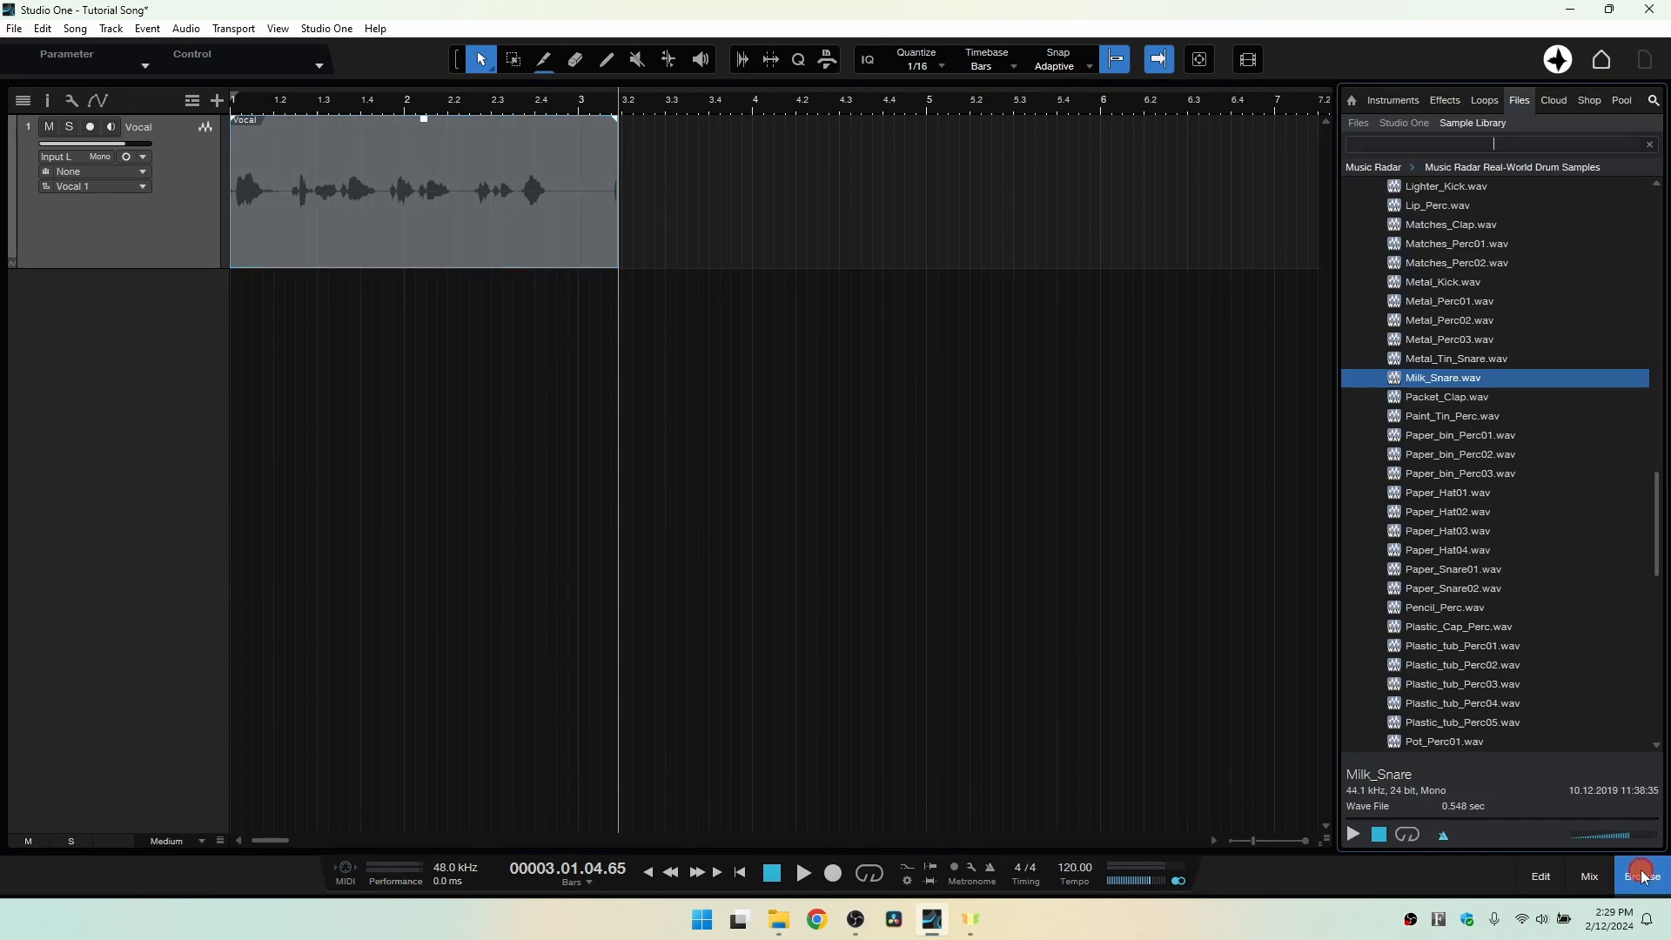
{"action": "left_click", "coordinate": [1624, 102]}
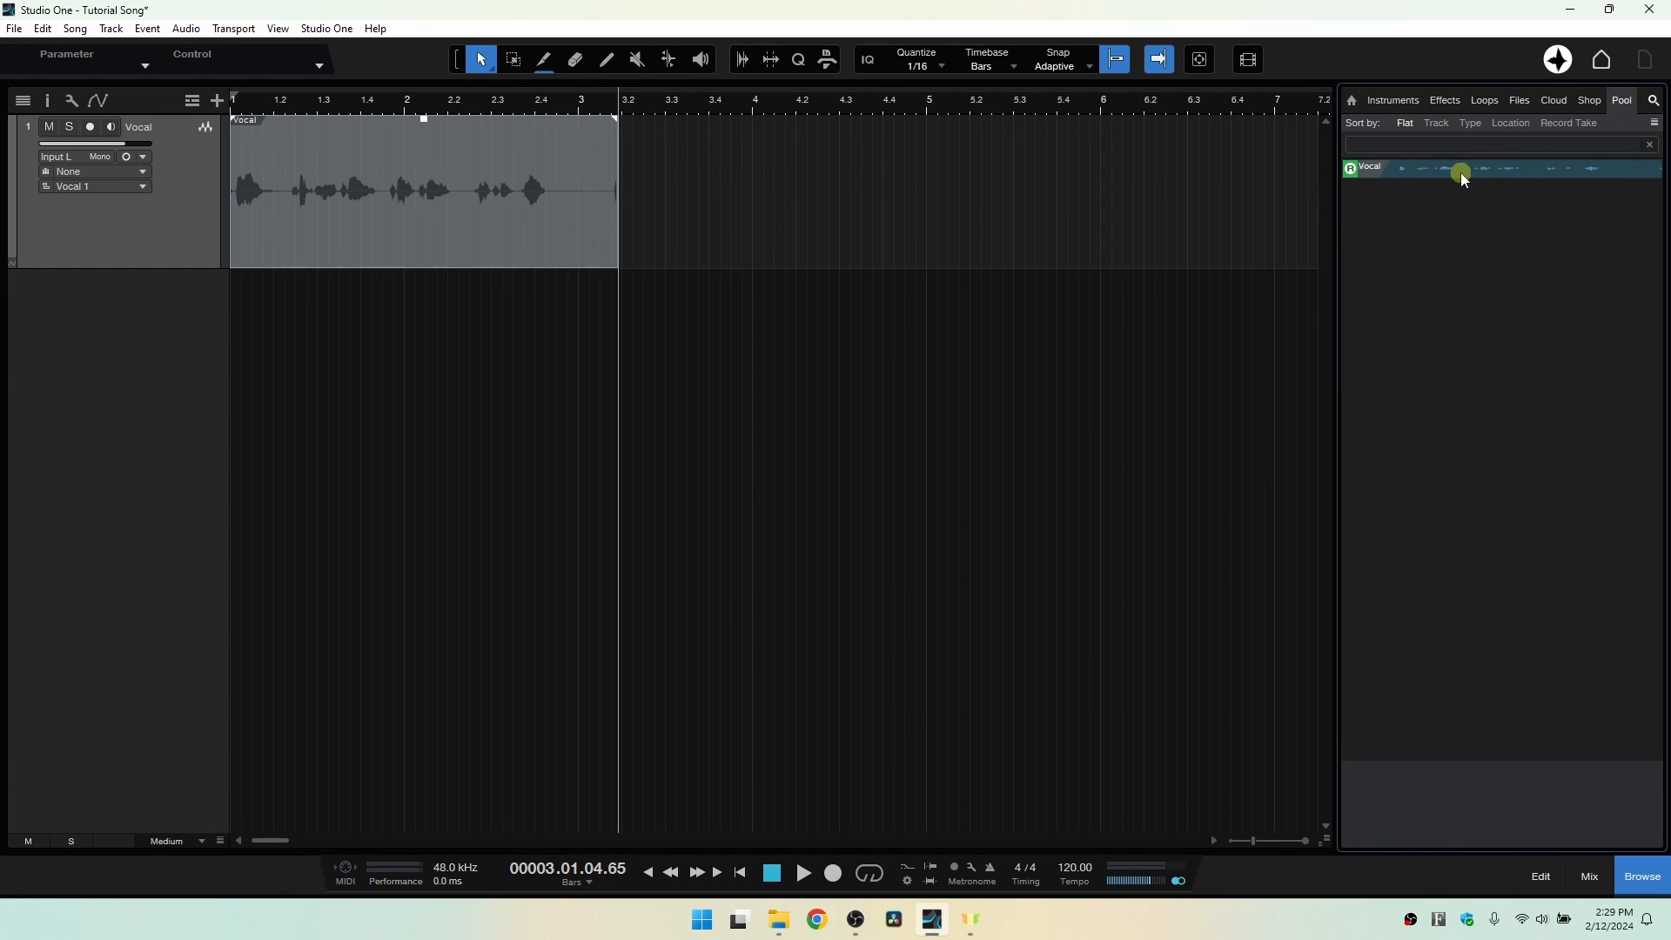
{"action": "left_click", "coordinate": [1351, 101]}
Add the 07 organ C#min.audioloop from the Keyboard loops' MVP Loops - Drip folder as a new track starting at bar 1.
{"action": "left_click", "coordinate": [1644, 877]}
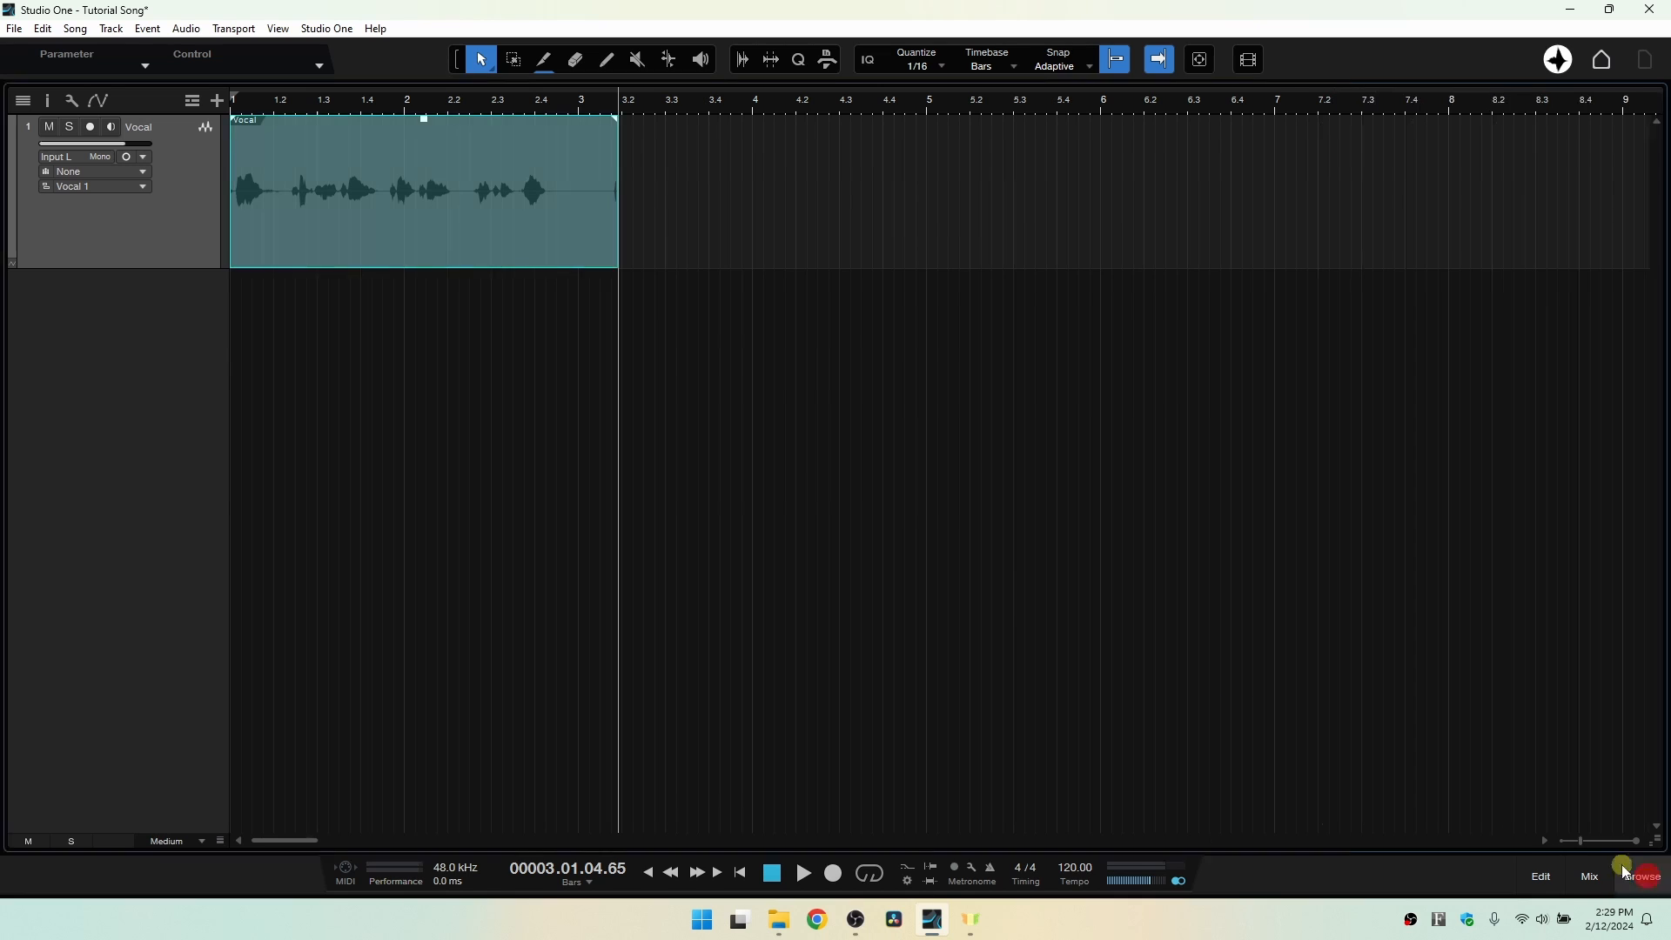
{"action": "left_click", "coordinate": [1643, 873]}
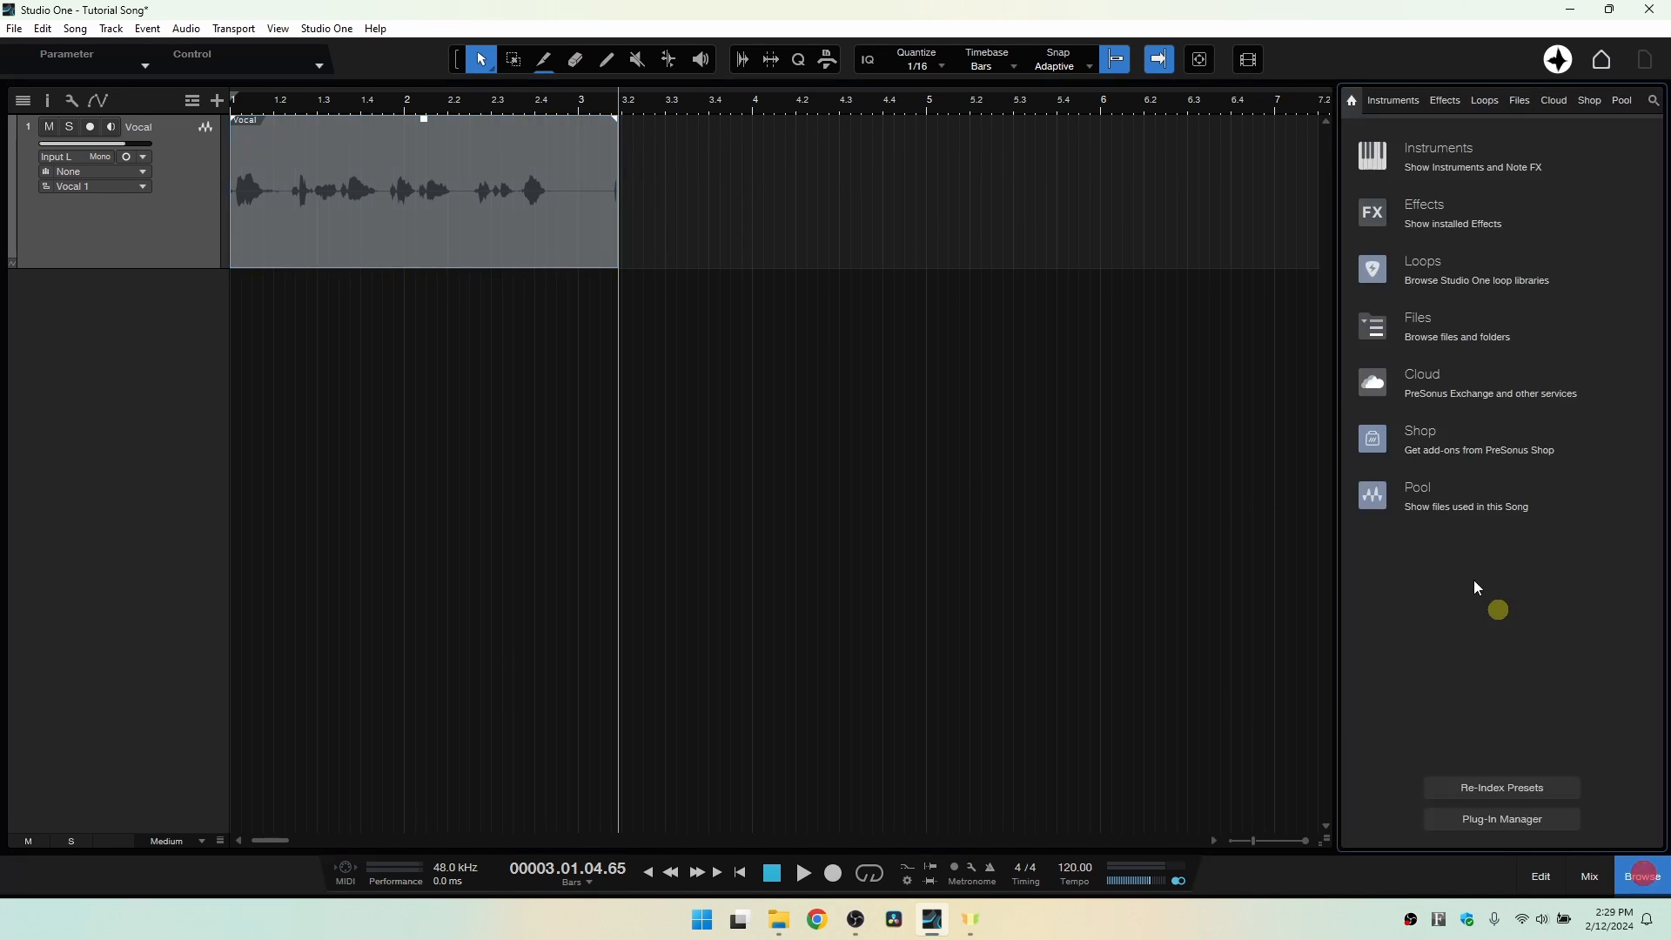
{"action": "left_click", "coordinate": [1486, 101]}
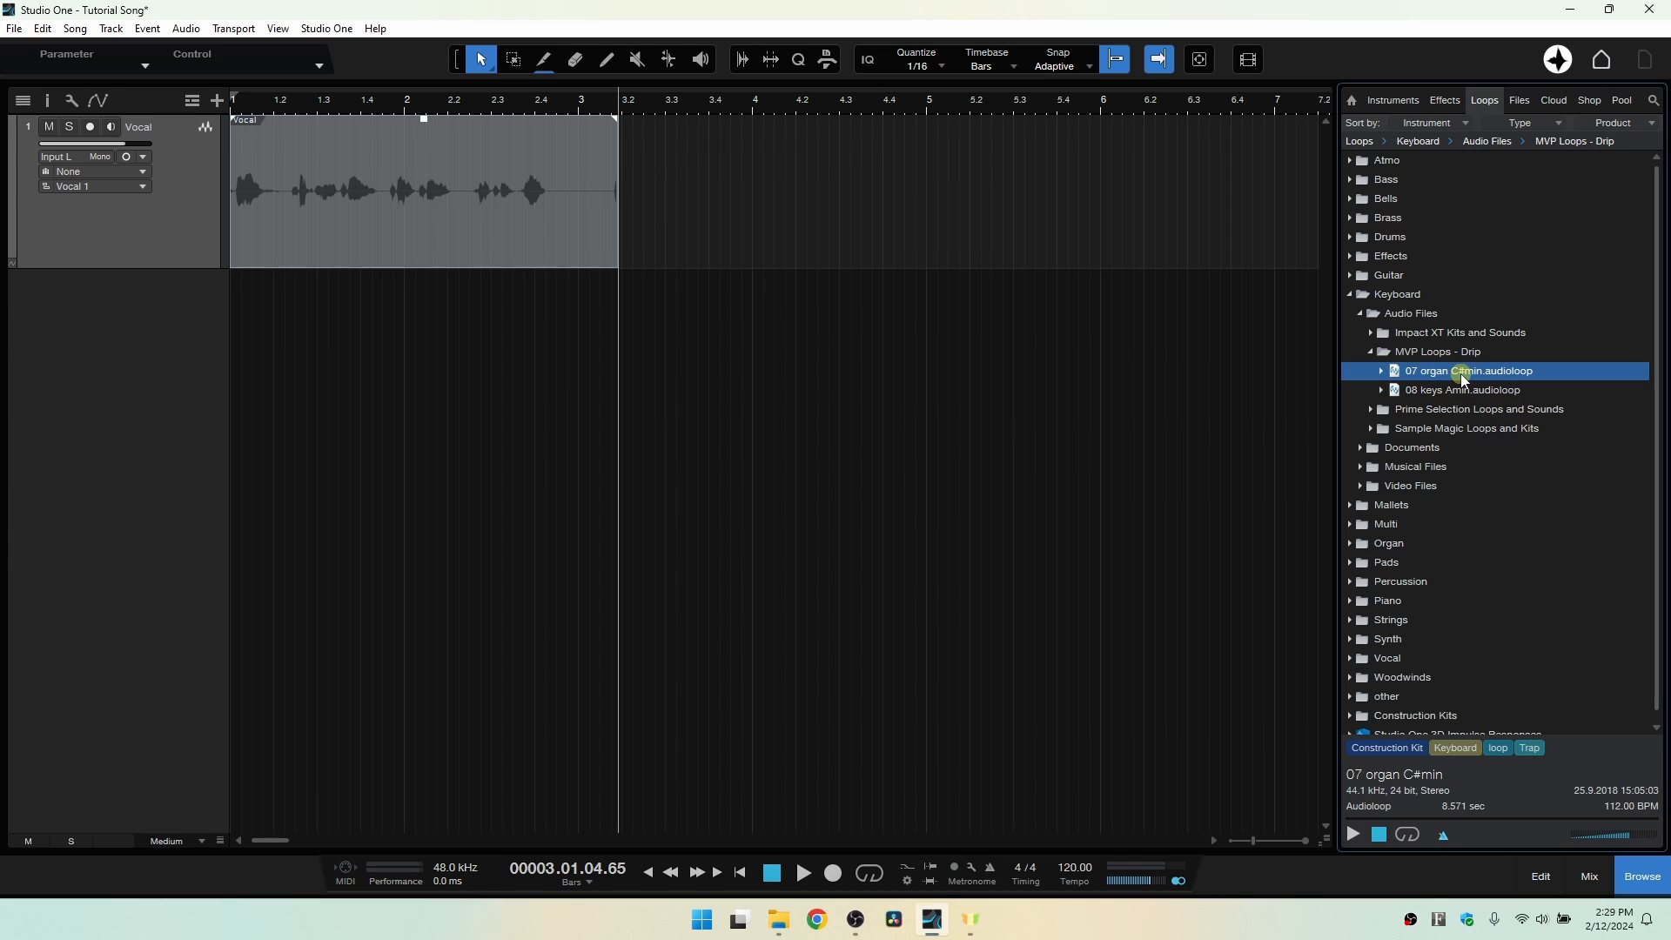
{"action": "left_click_drag", "start_coordinate": [1467, 375], "coordinate": [261, 394]}
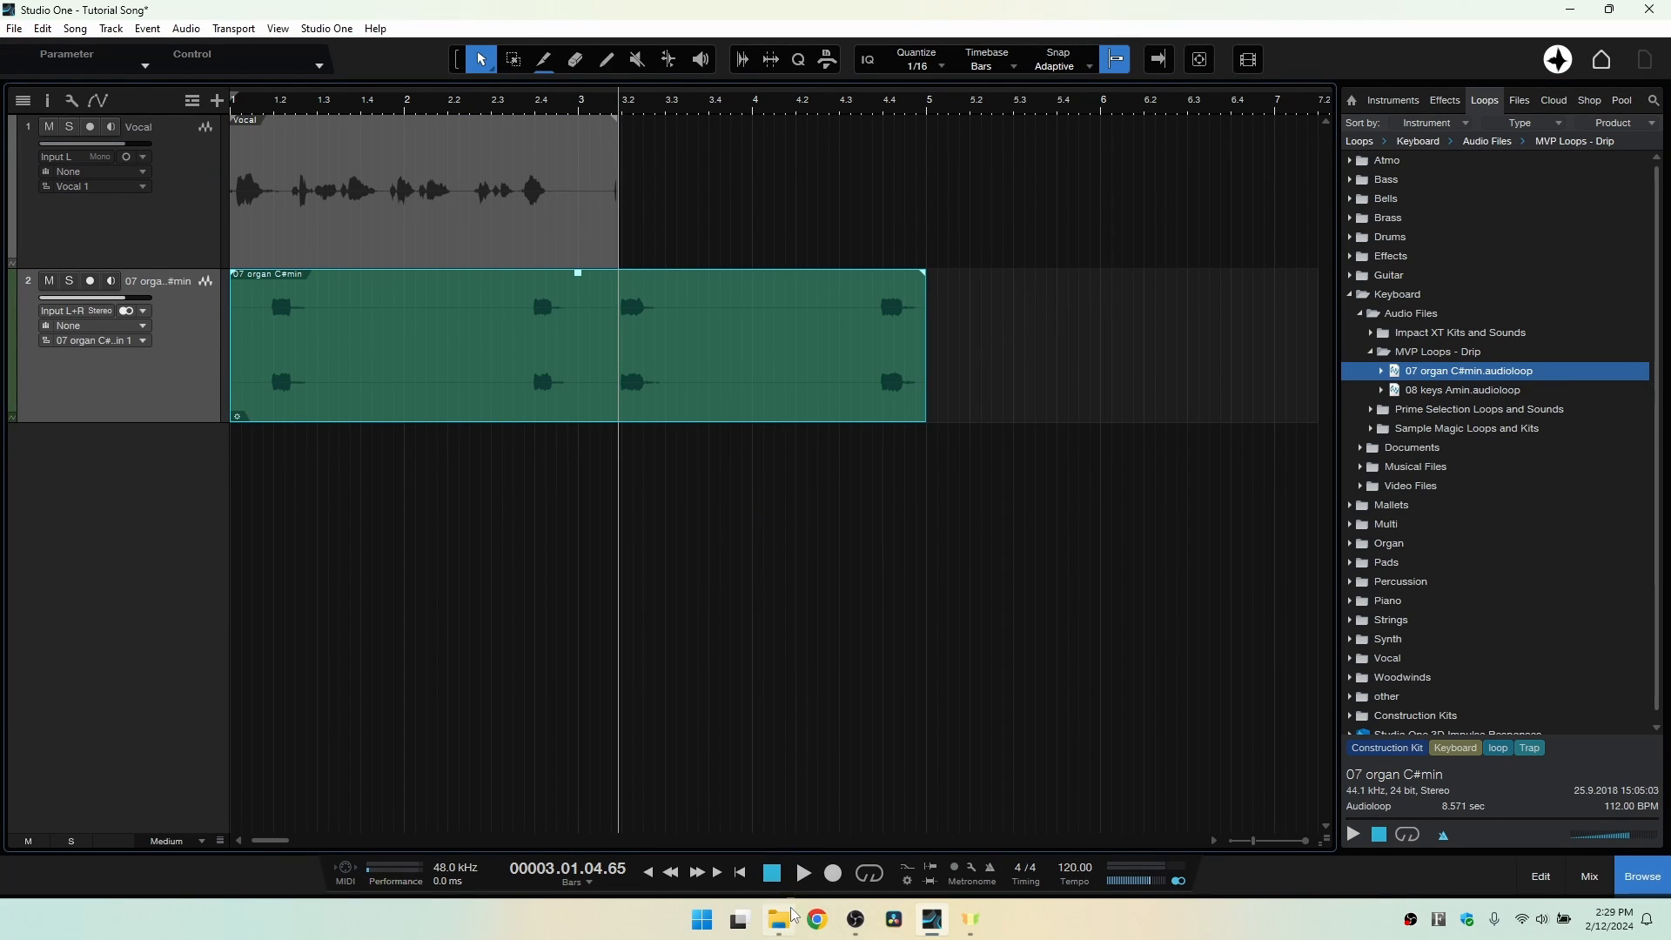
Switch to File Explorer and examine the Tutorial Song folder's Cache > Audio subfolder, widening the Name column to read the full file name.
{"action": "mouse_move", "coordinate": [781, 920]}
{"action": "left_click", "coordinate": [870, 781]}
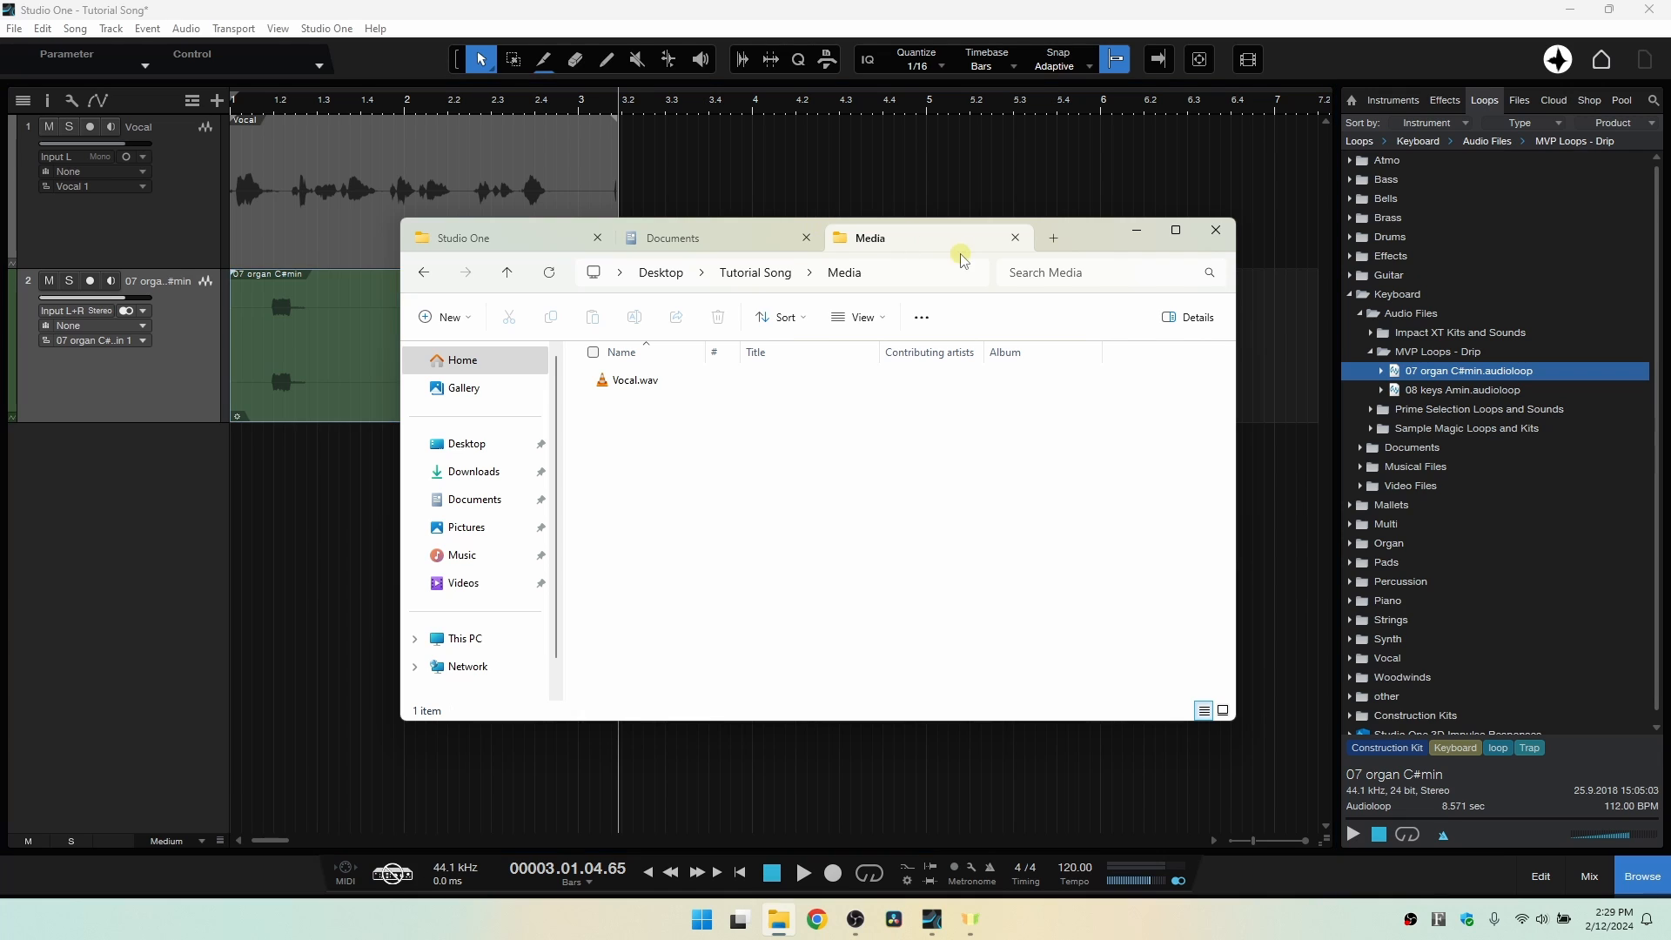
{"action": "left_click", "coordinate": [759, 275]}
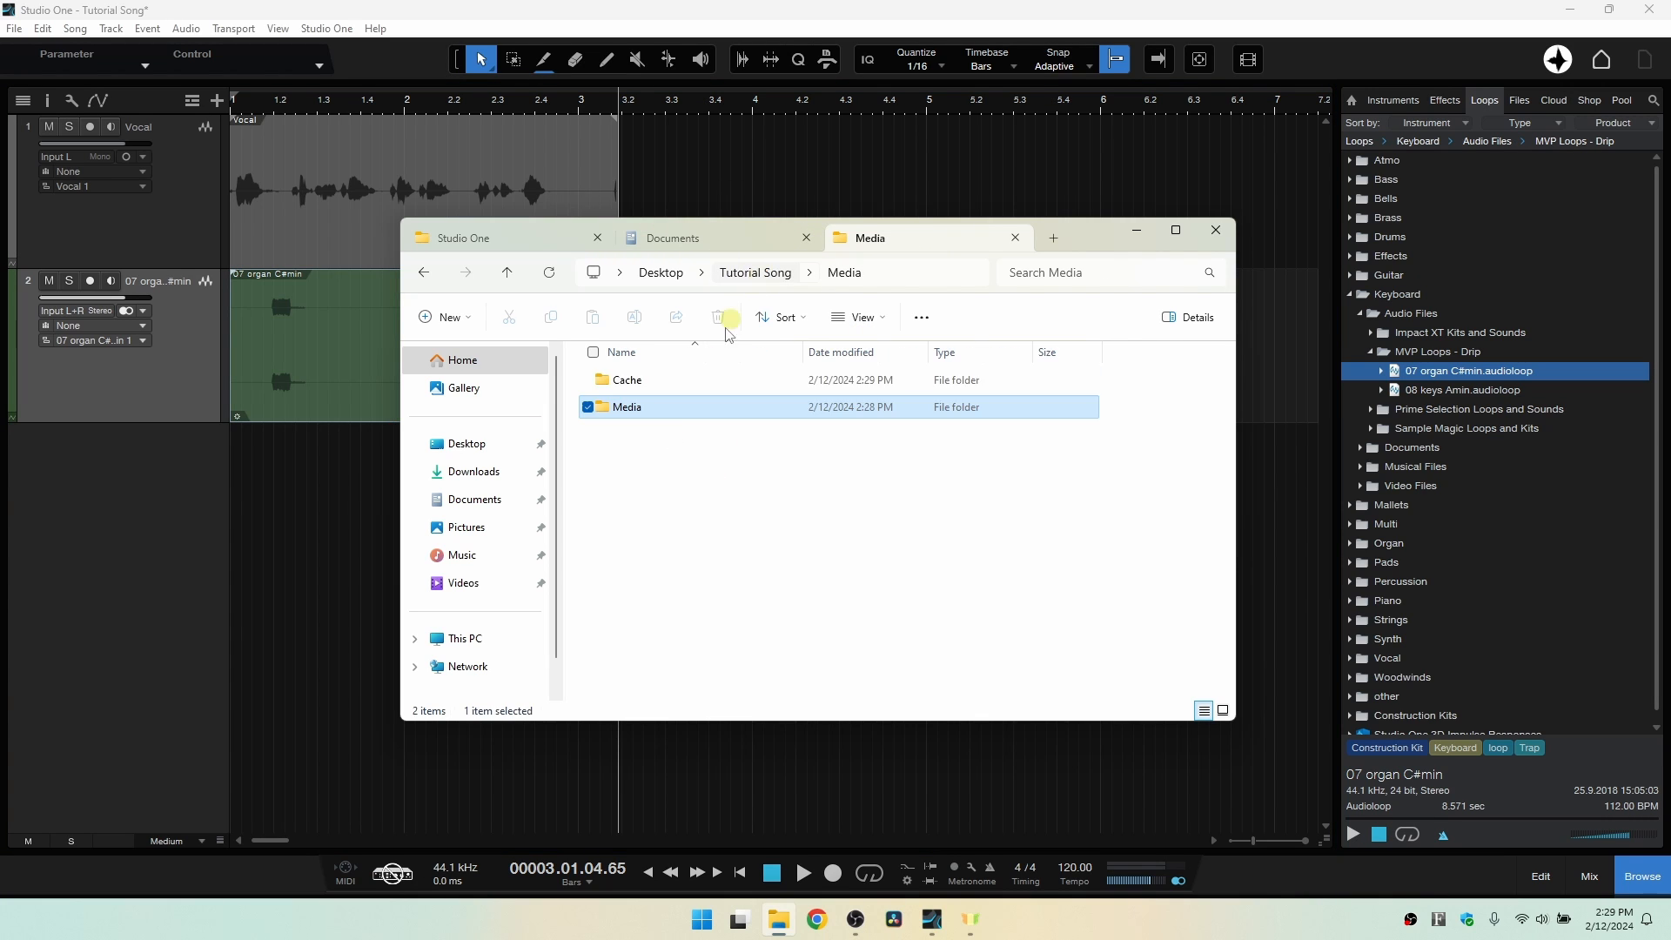
{"action": "double_click", "coordinate": [631, 383]}
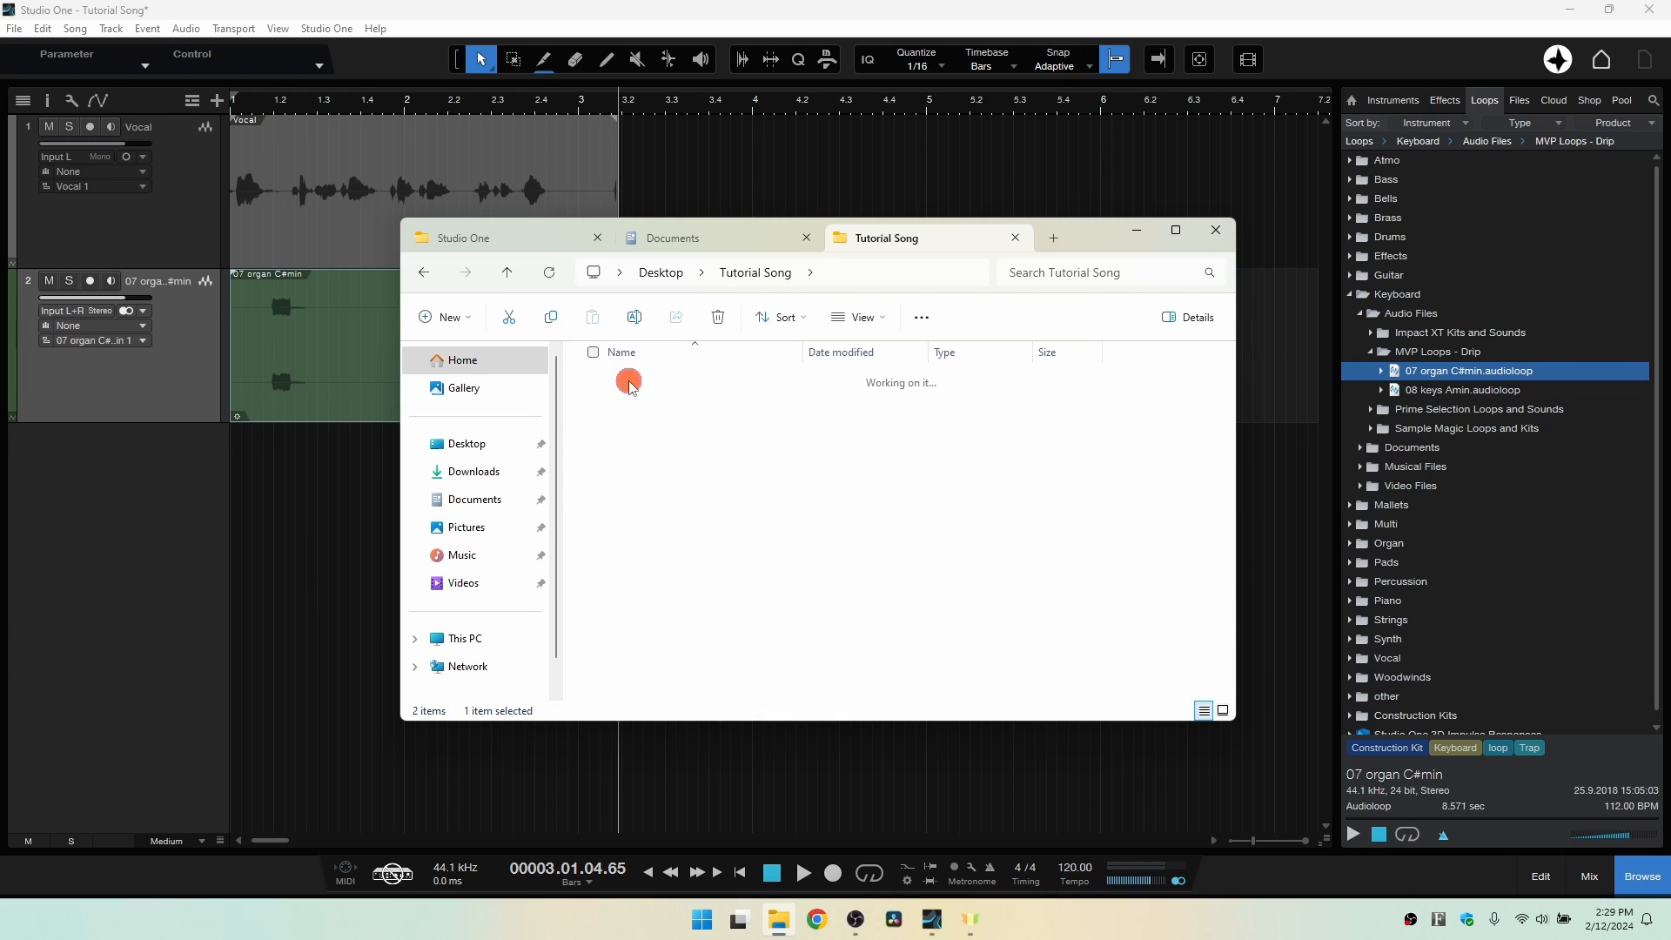
{"action": "double_click", "coordinate": [654, 383]}
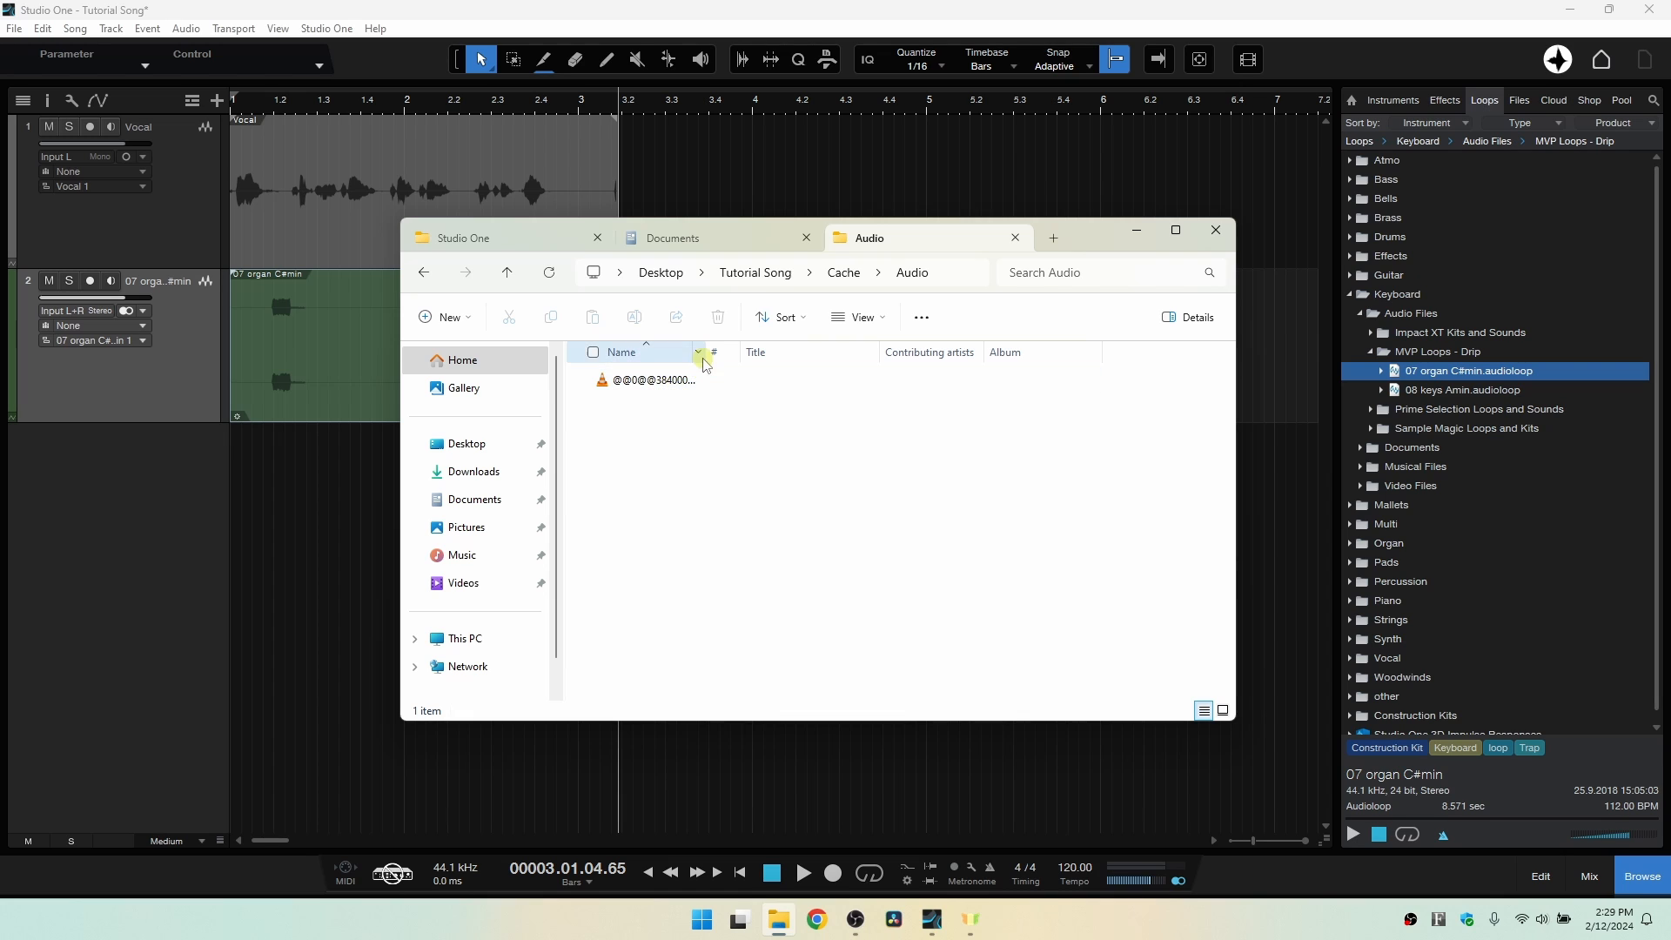
{"action": "left_click_drag", "start_coordinate": [704, 355], "coordinate": [1043, 356]}
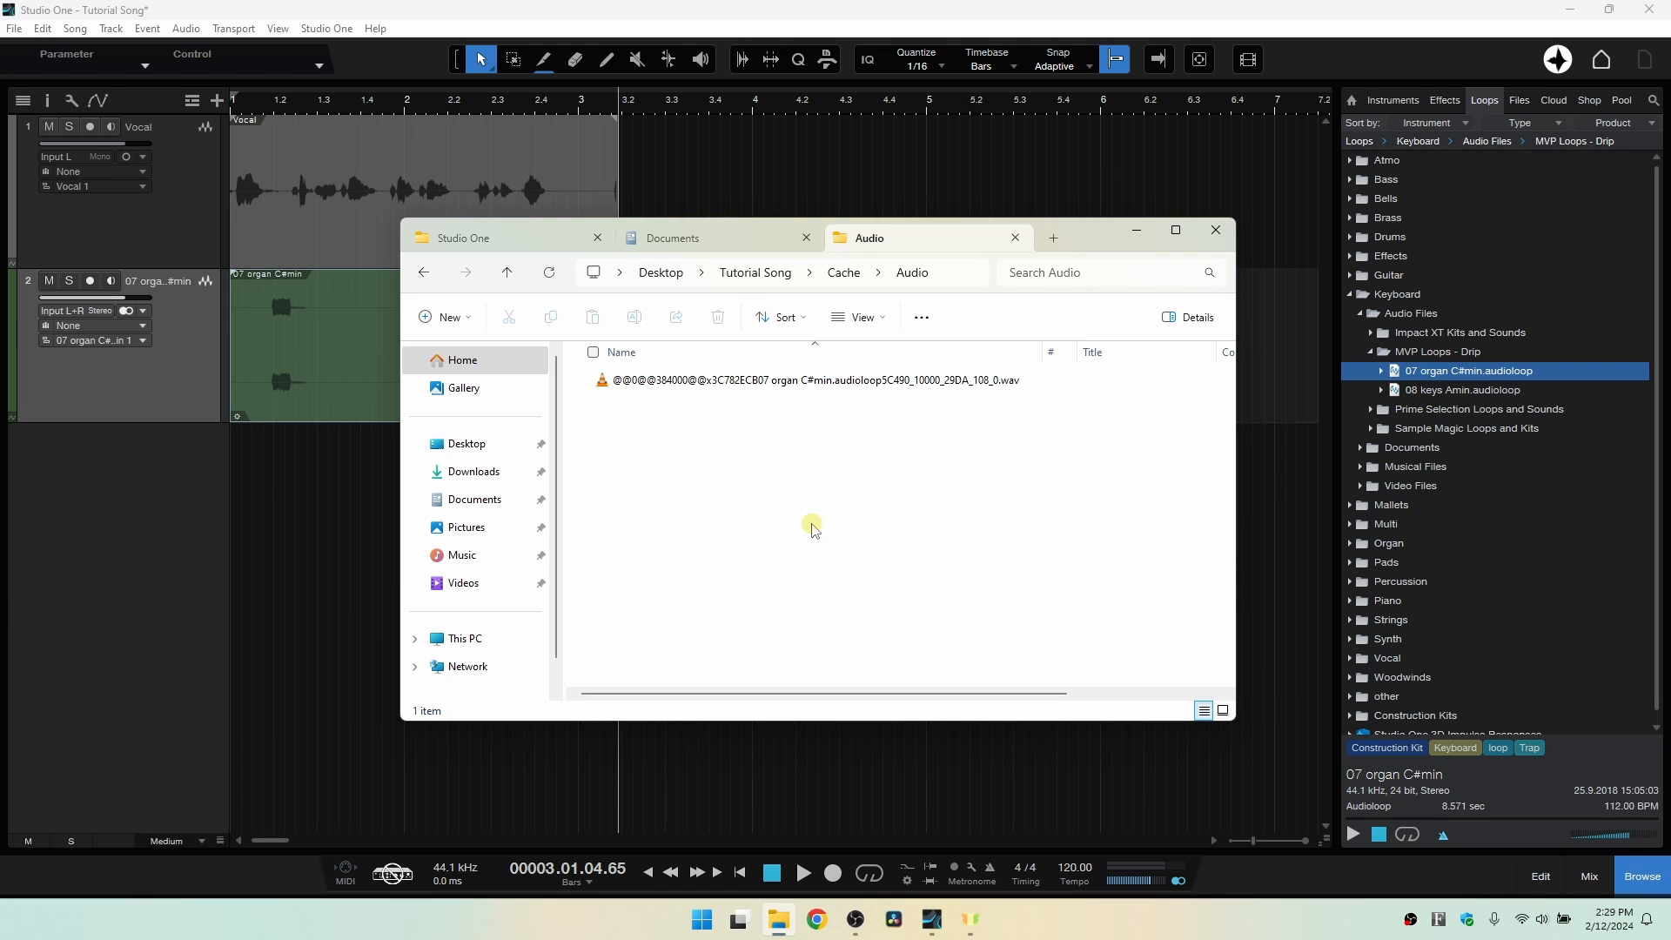
{"action": "left_click", "coordinate": [756, 273]}
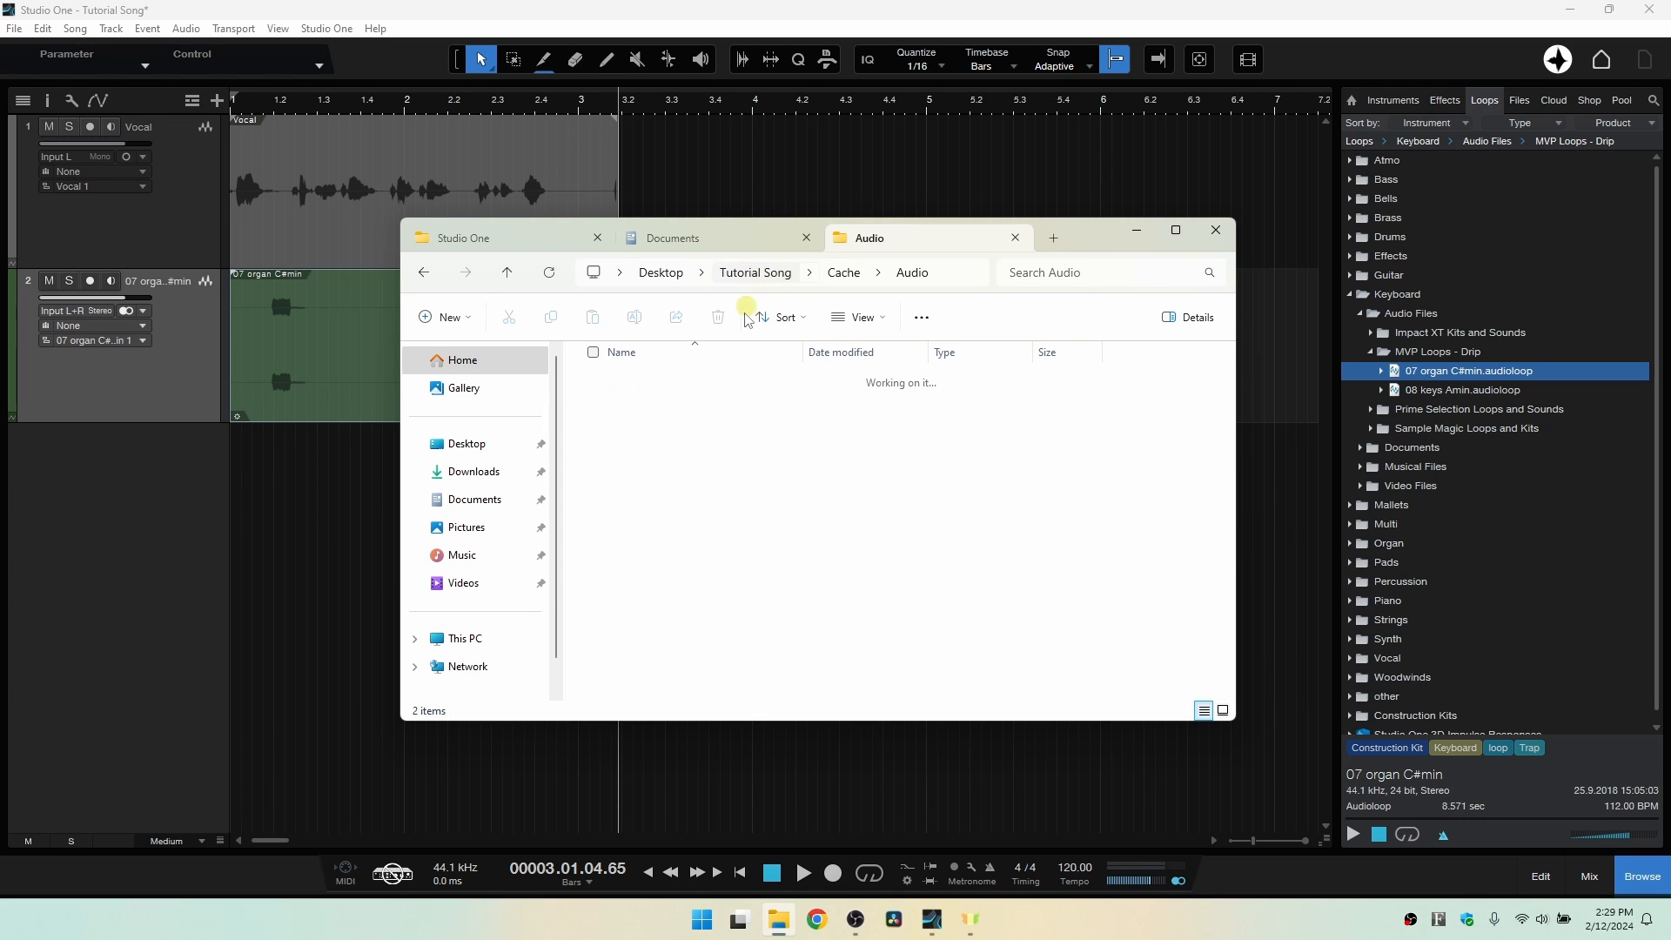
Switch back to Studio One and add Paper_Hat01.wav from the Sample Library as a new track at bar 1.
{"action": "left_click", "coordinate": [1137, 232]}
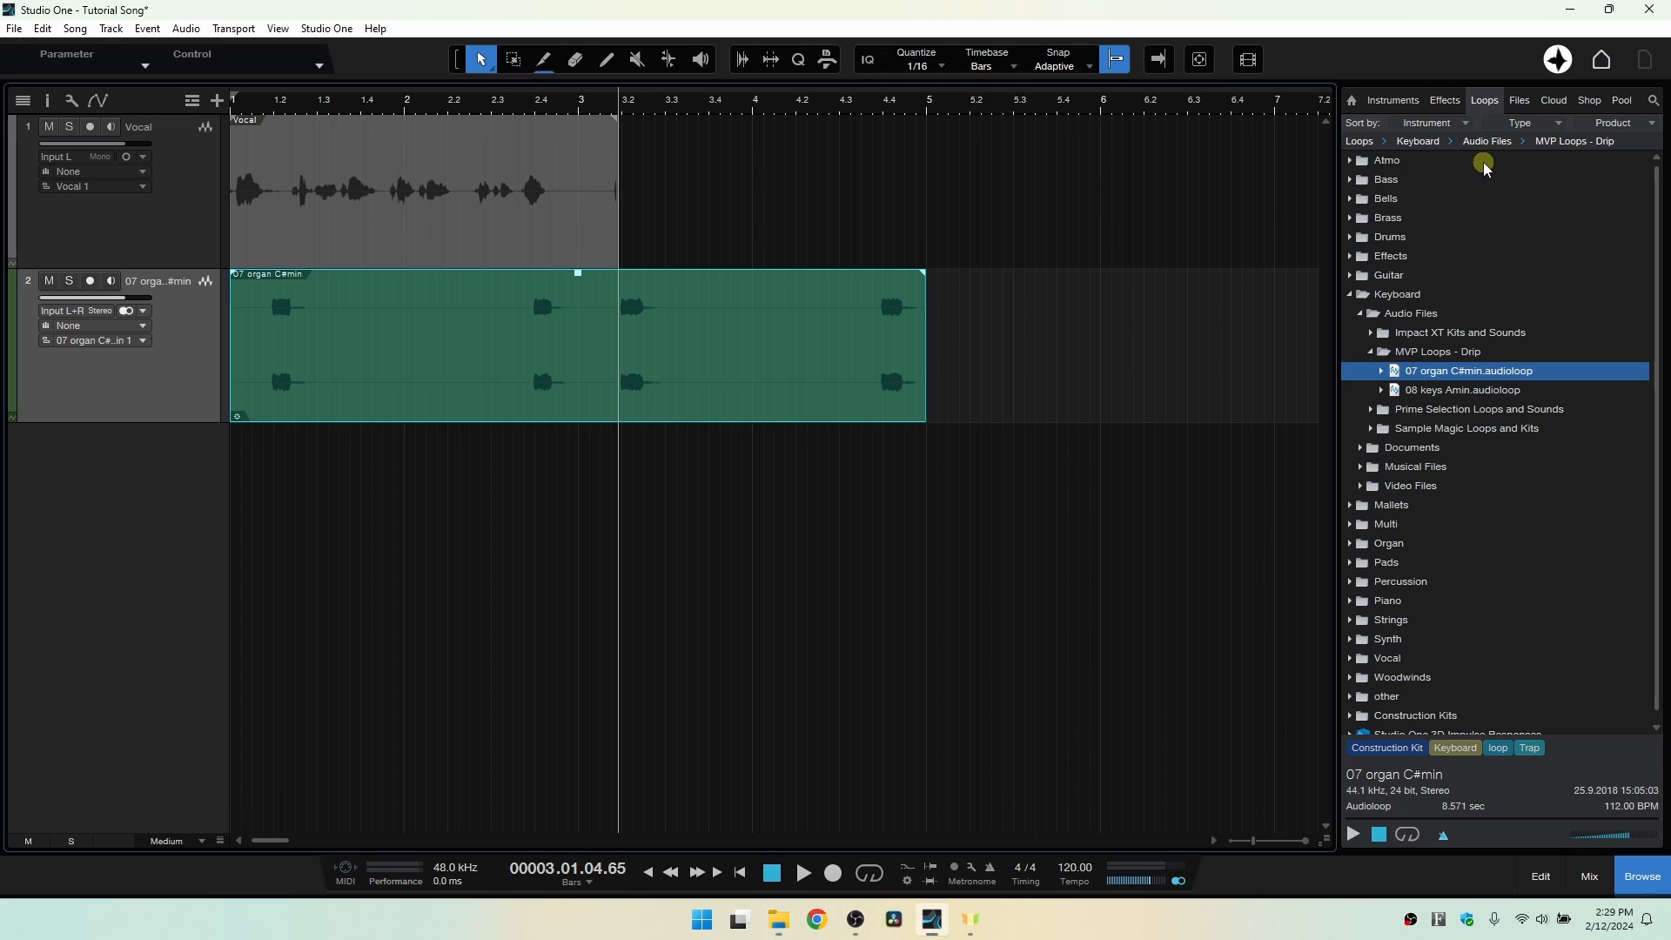
{"action": "left_click", "coordinate": [1519, 101]}
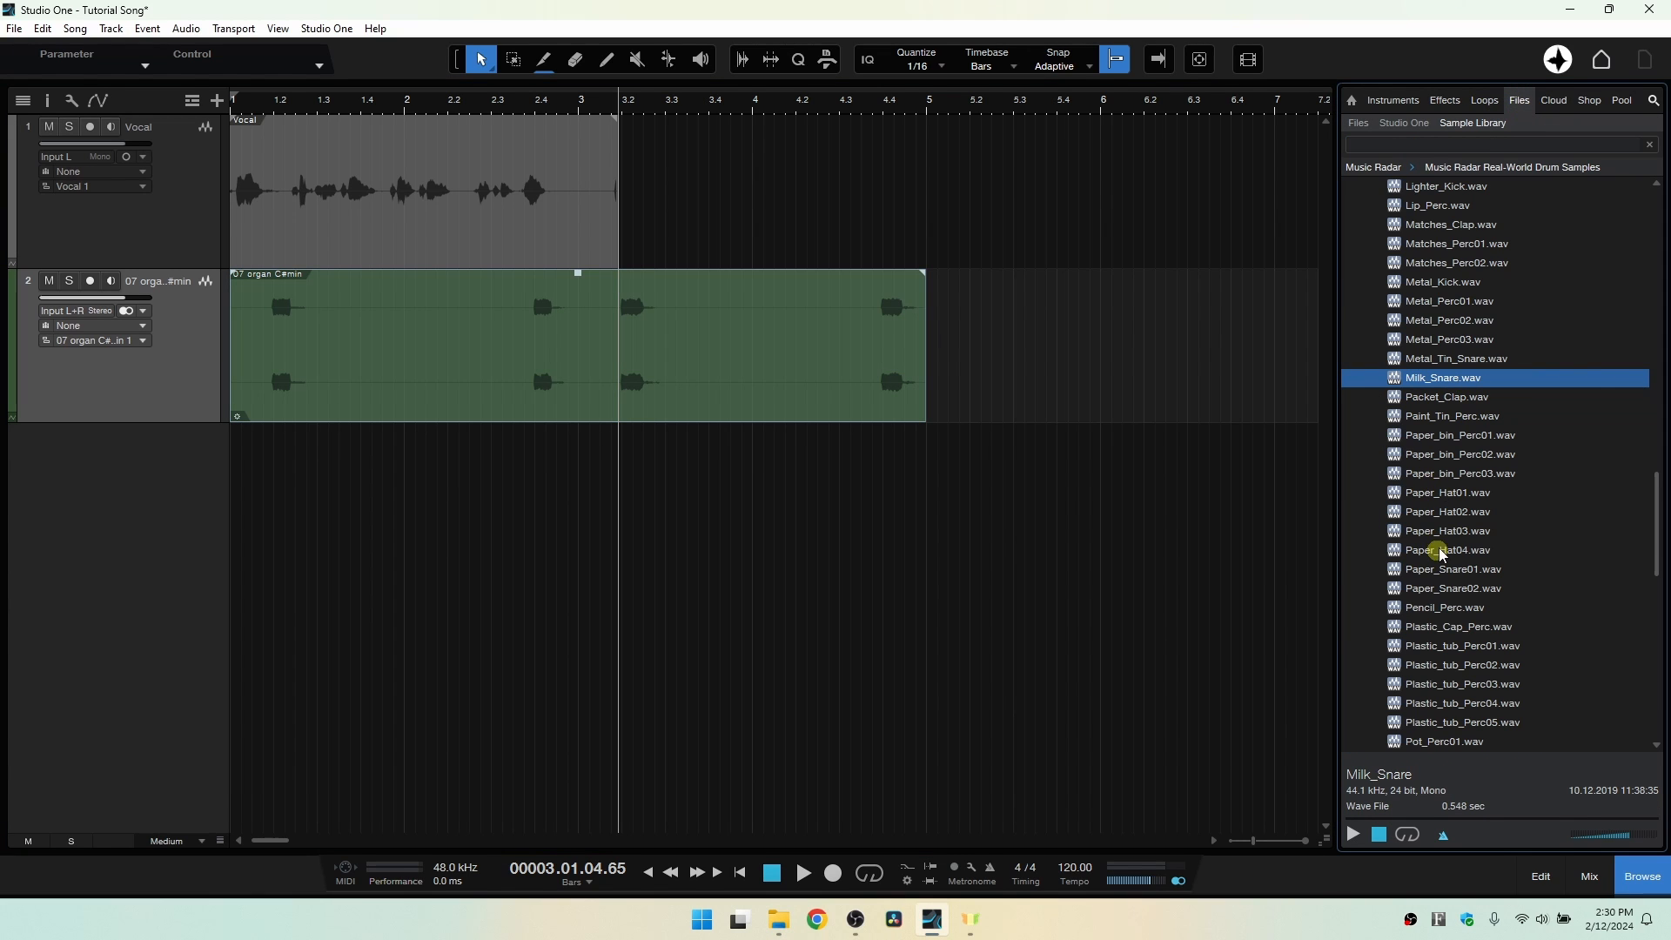
{"action": "left_click", "coordinate": [1463, 493]}
{"action": "left_click_drag", "start_coordinate": [1448, 496], "coordinate": [247, 489]}
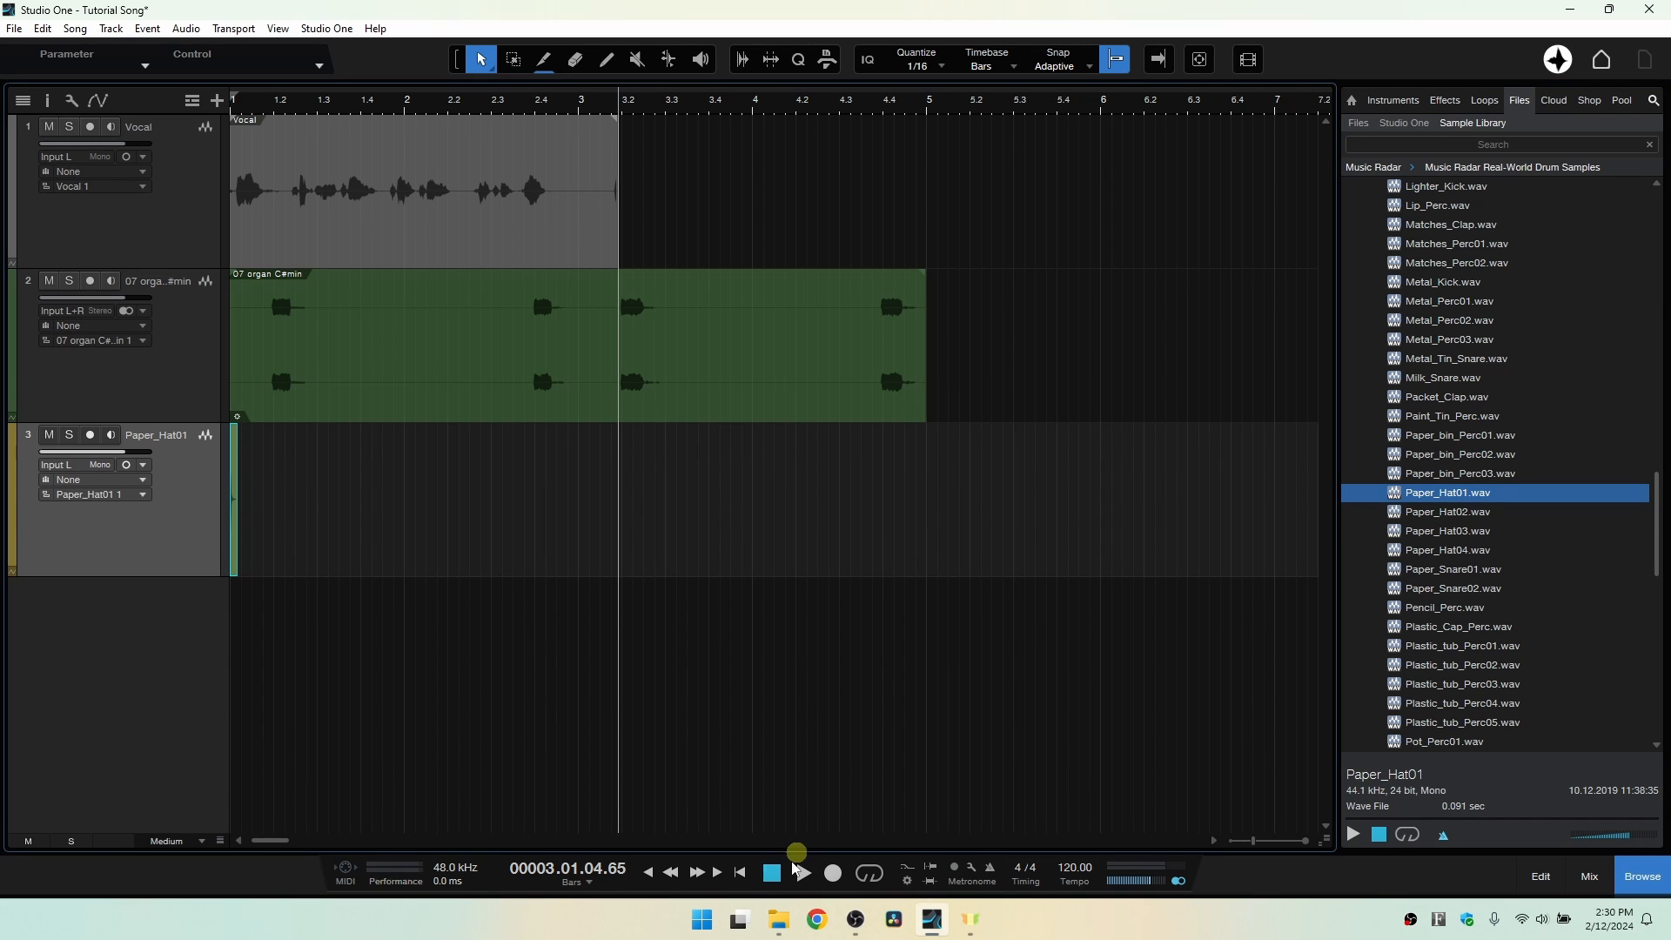
Check the song's Media folder in File Explorer, and save the song in Studio One with Paper_Hat01.wav copied to the Media folder.
{"action": "left_click", "coordinate": [779, 919]}
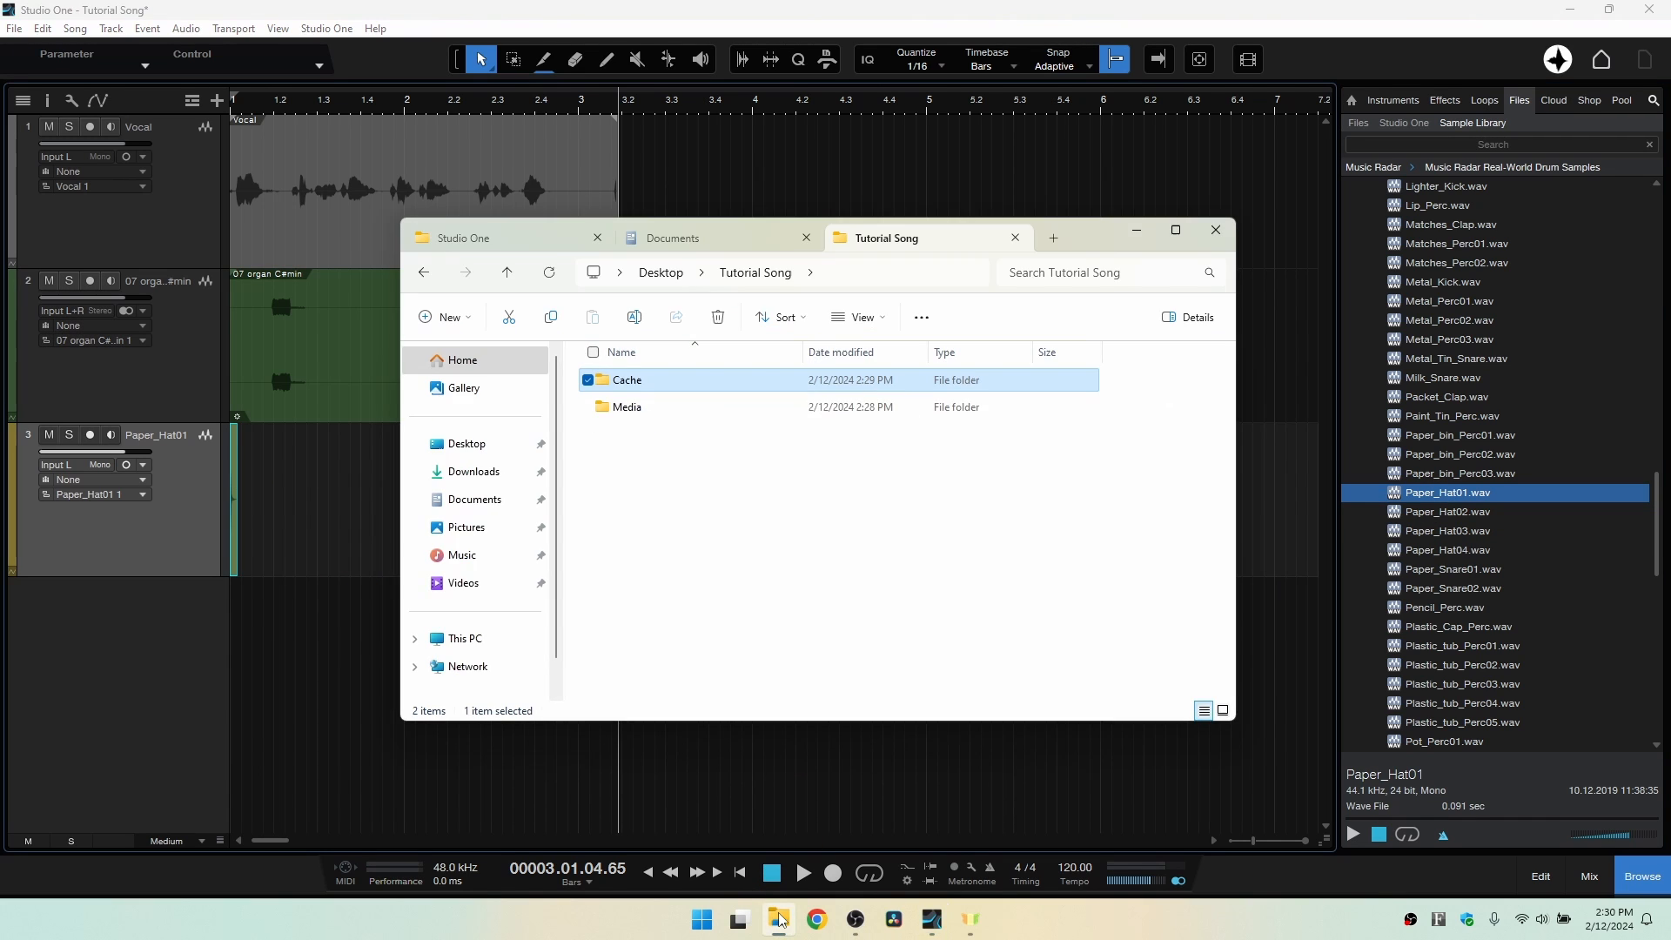
{"action": "double_click", "coordinate": [626, 407]}
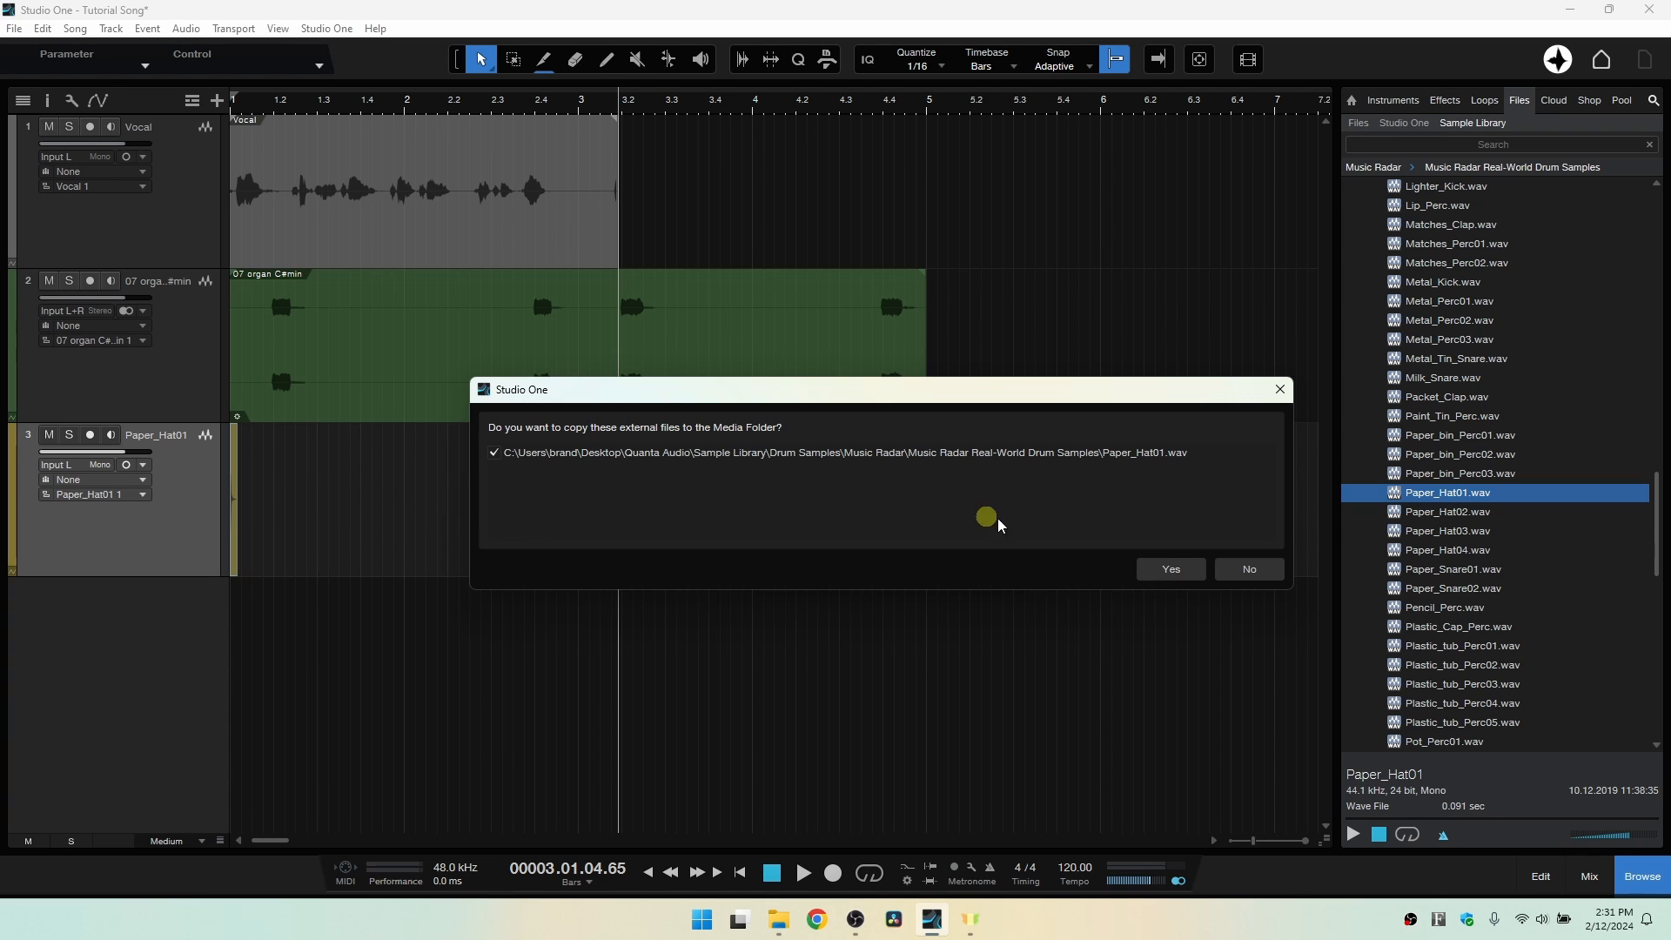
{"action": "left_click", "coordinate": [1157, 569]}
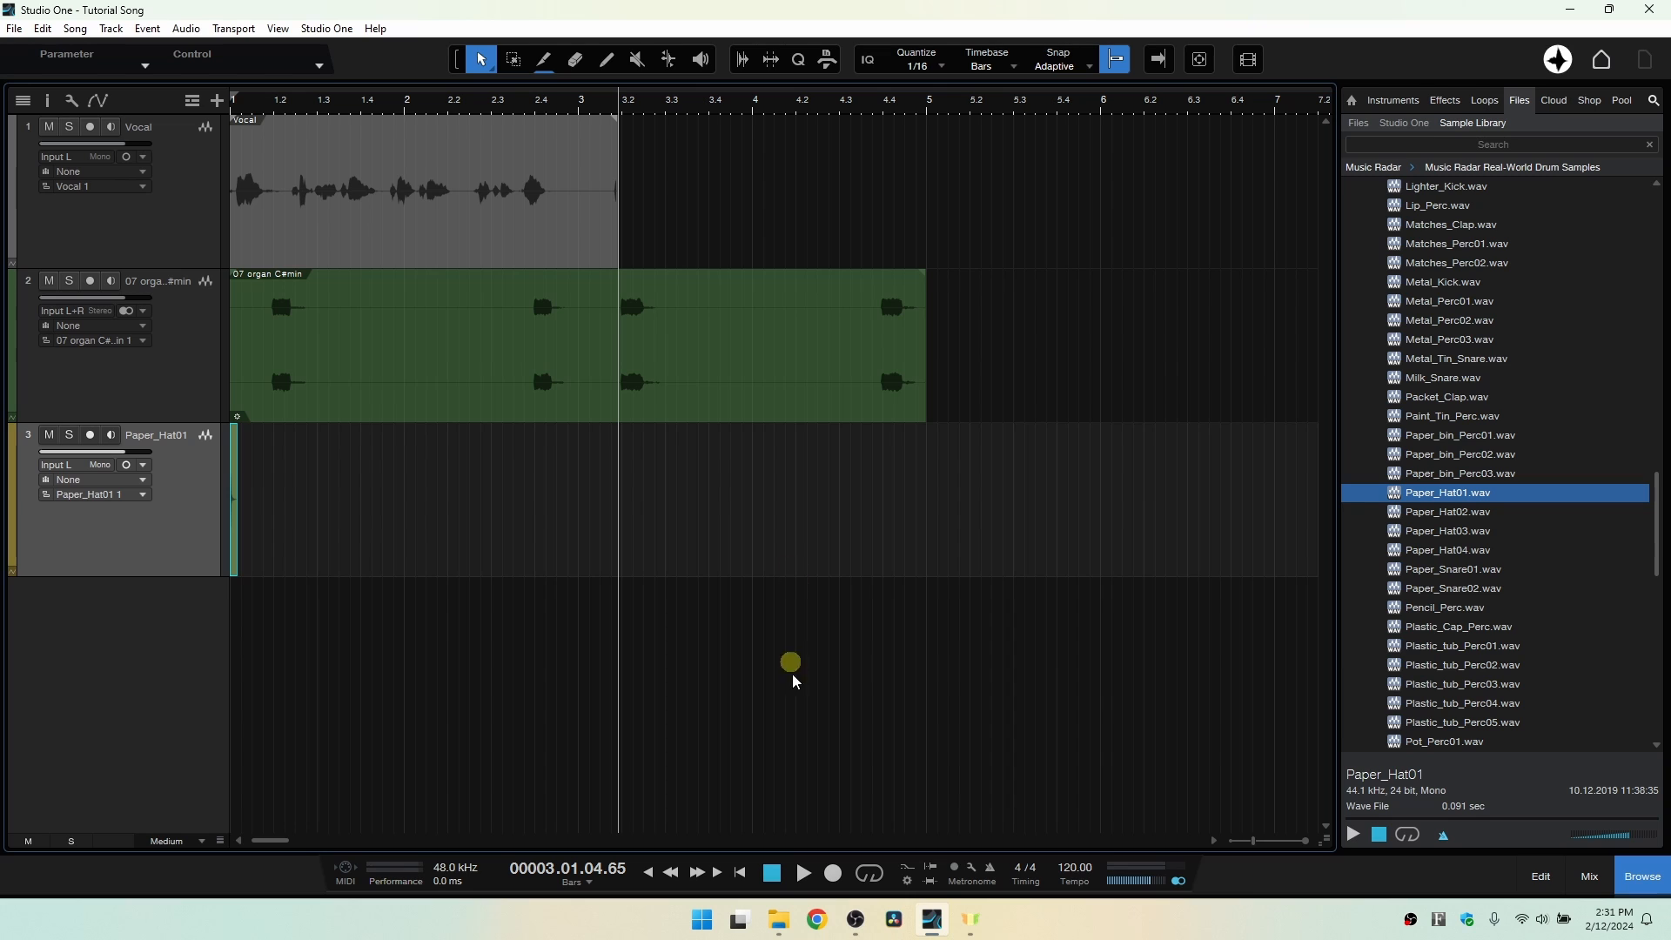
Switch to File Explorer and examine the Media folder, the Tutorial Song folder and its location on the Desktop.
{"action": "left_click", "coordinate": [779, 916]}
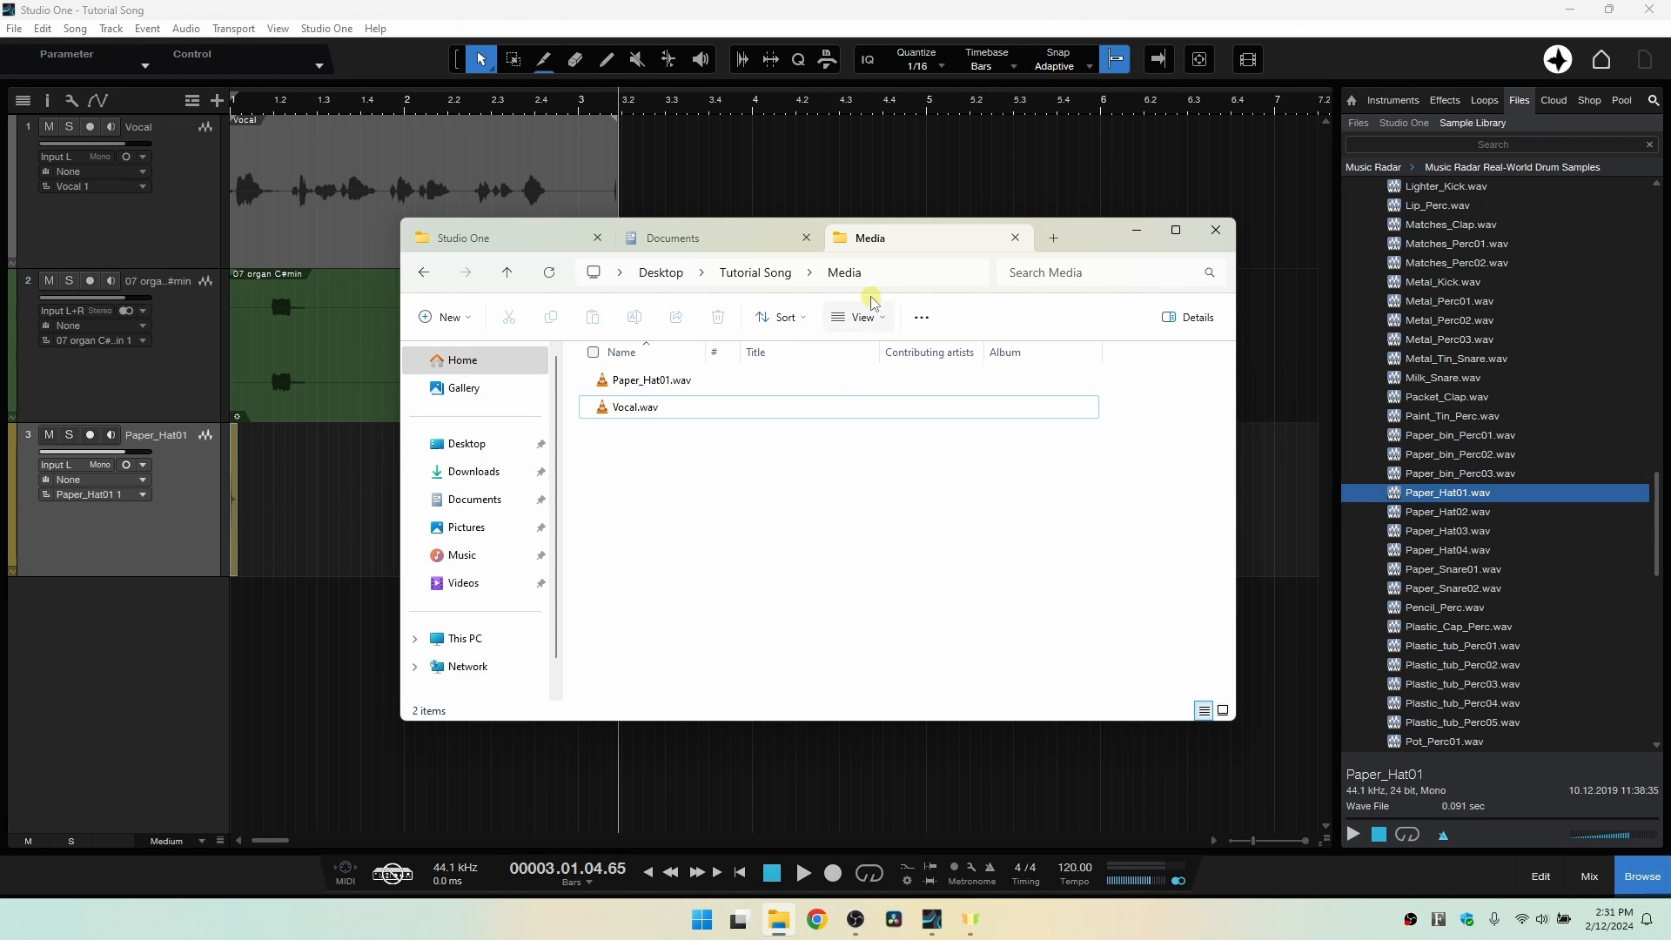
{"action": "left_click", "coordinate": [757, 272]}
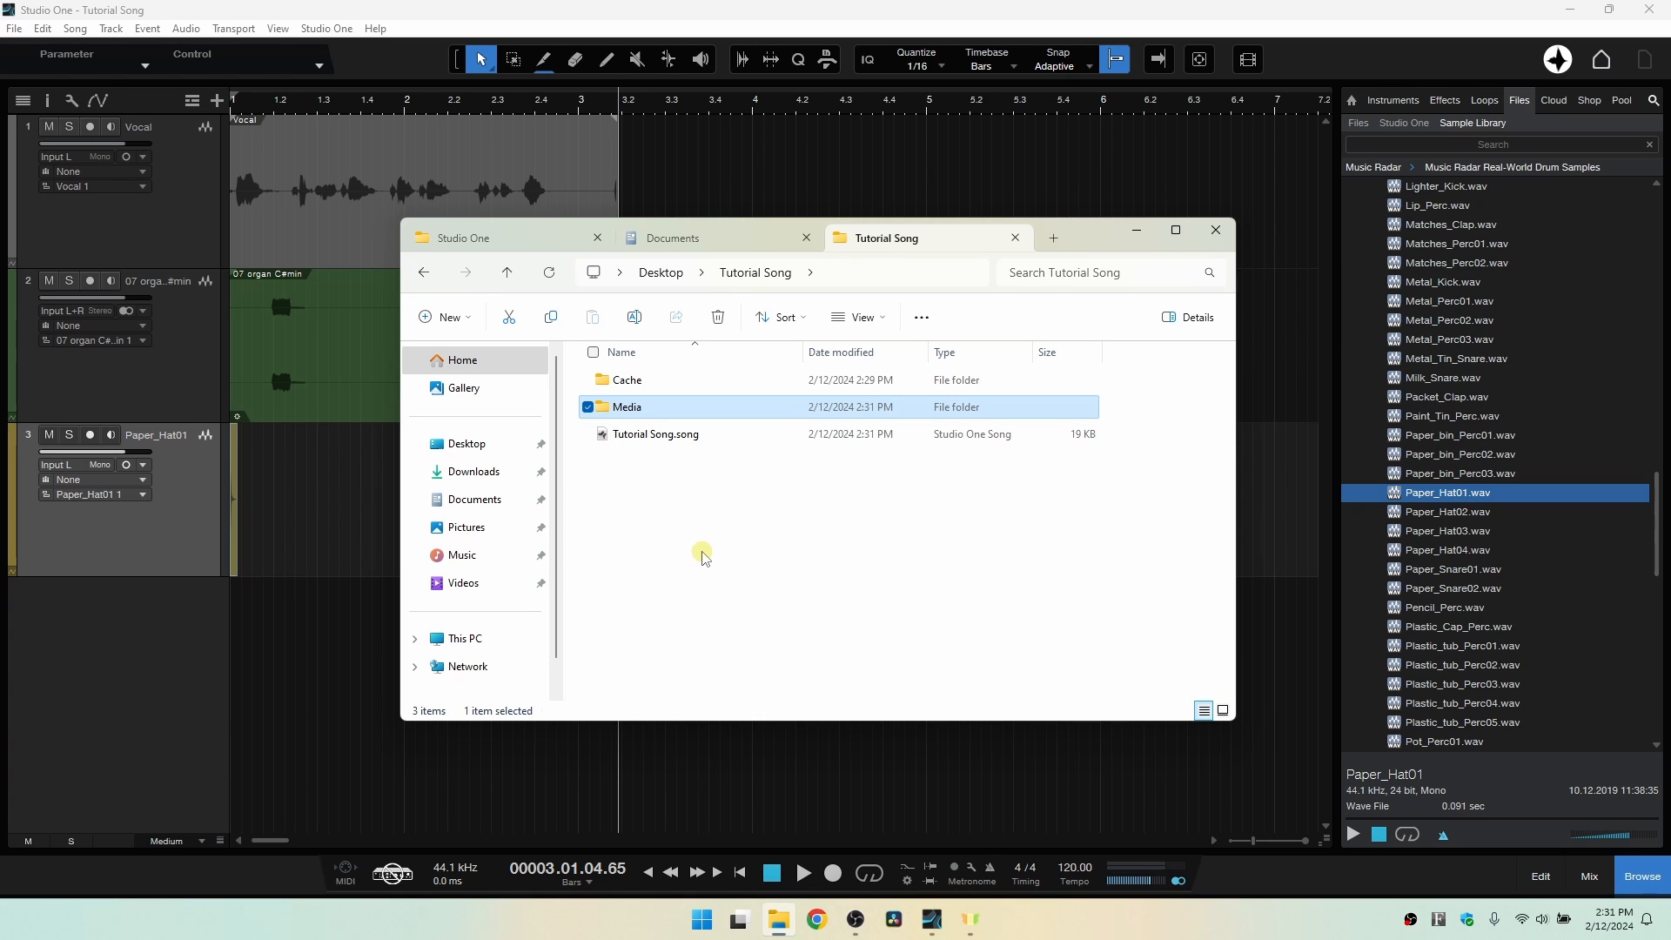
{"action": "left_click", "coordinate": [661, 273]}
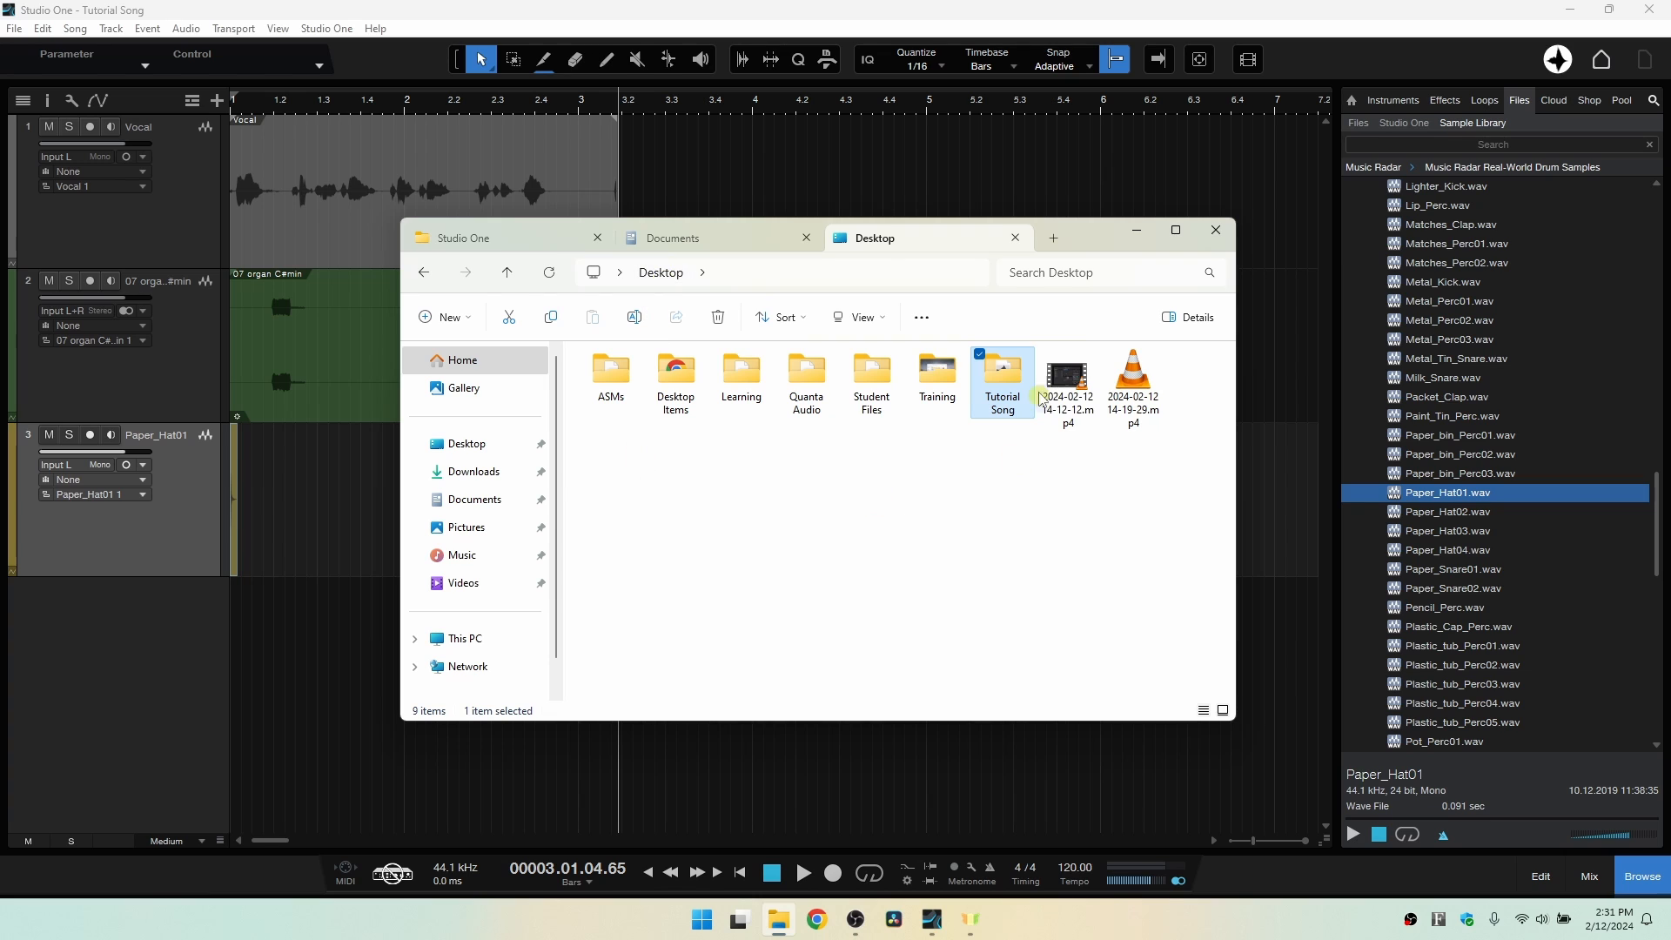
{"action": "double_click", "coordinate": [1003, 384]}
Return to Studio One and review the Locations save options, toggling Ask to copy external files when saving document off and back on.
{"action": "left_click", "coordinate": [1136, 230]}
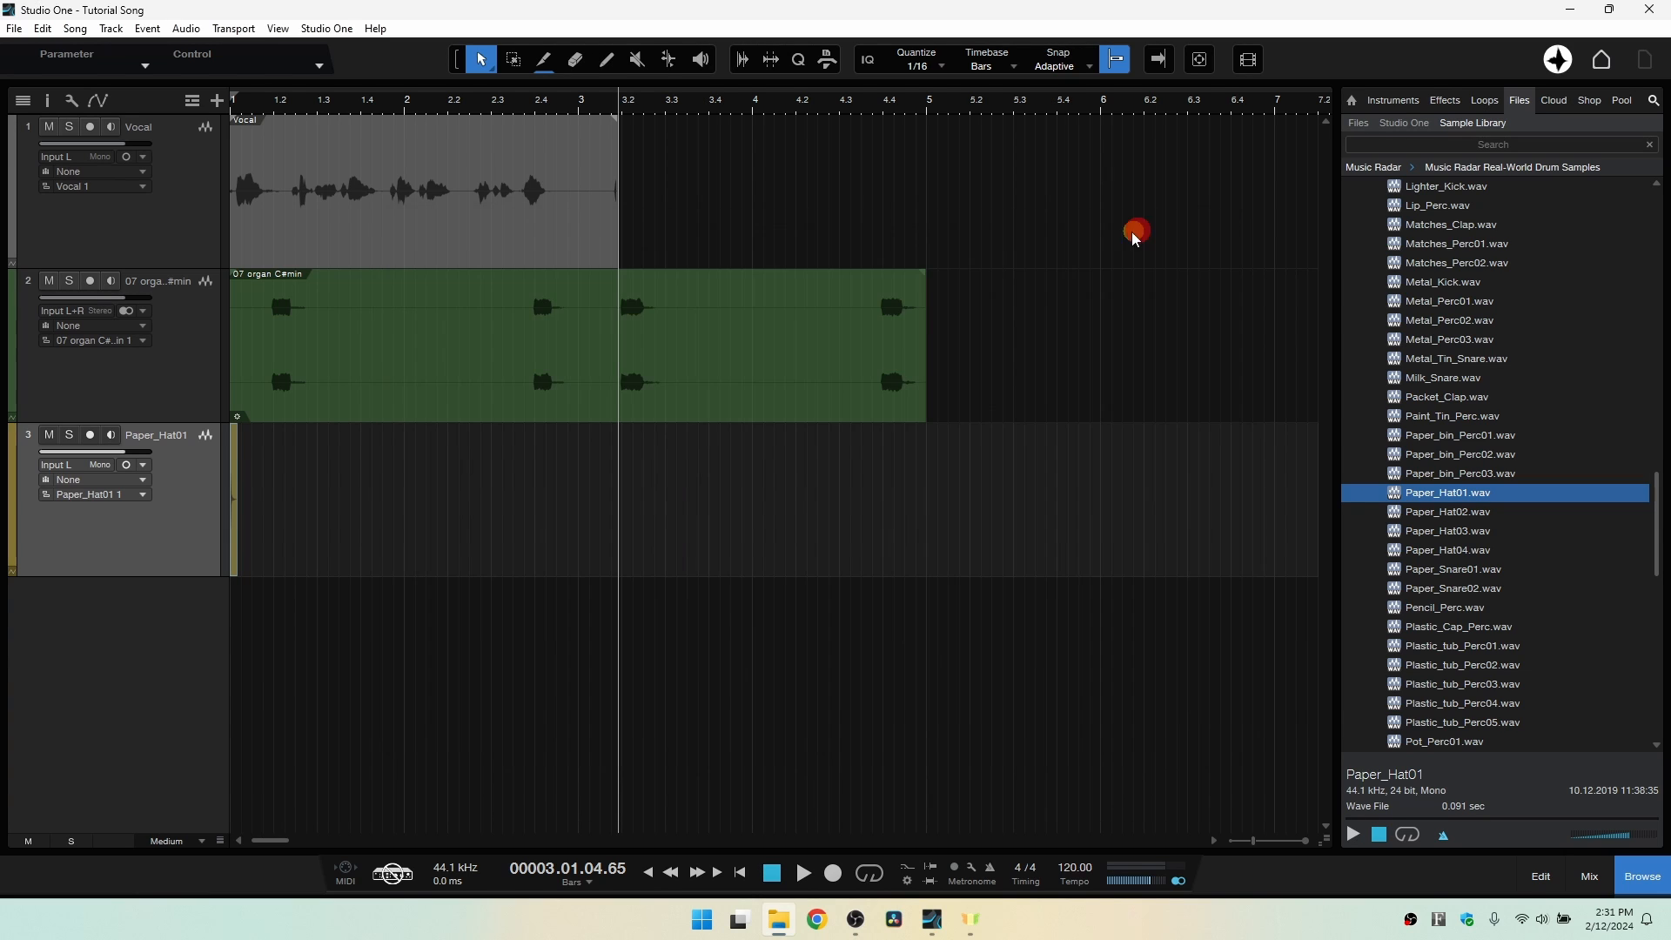
{"action": "left_click", "coordinate": [751, 514]}
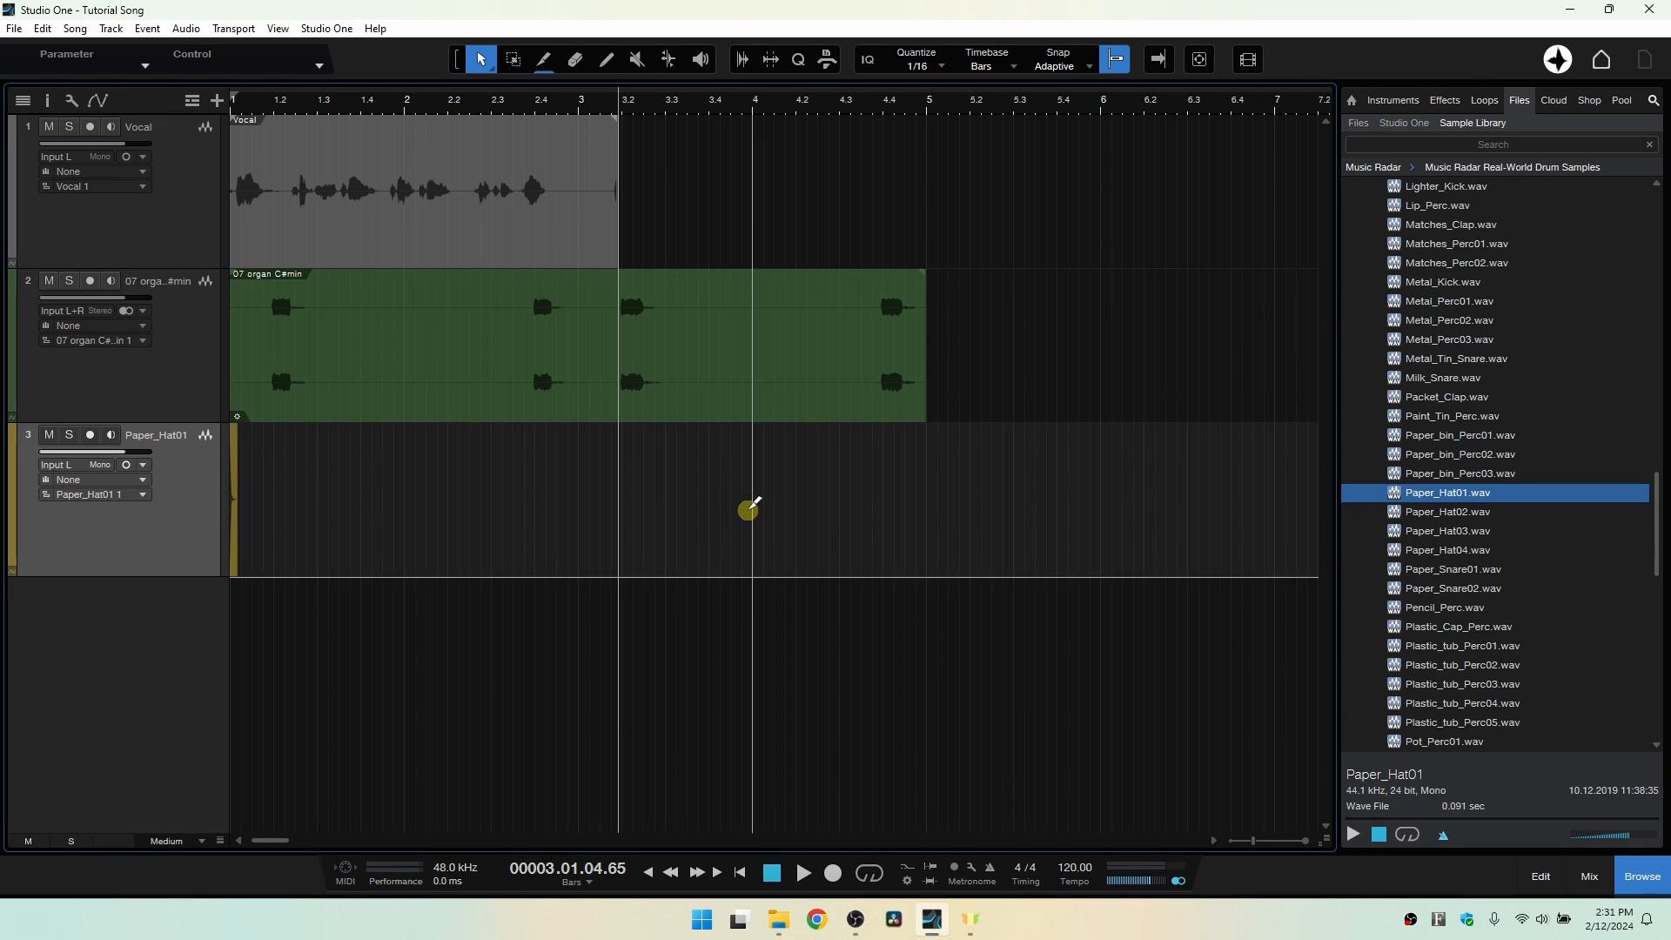
{"action": "key", "text": "ctrl+comma"}
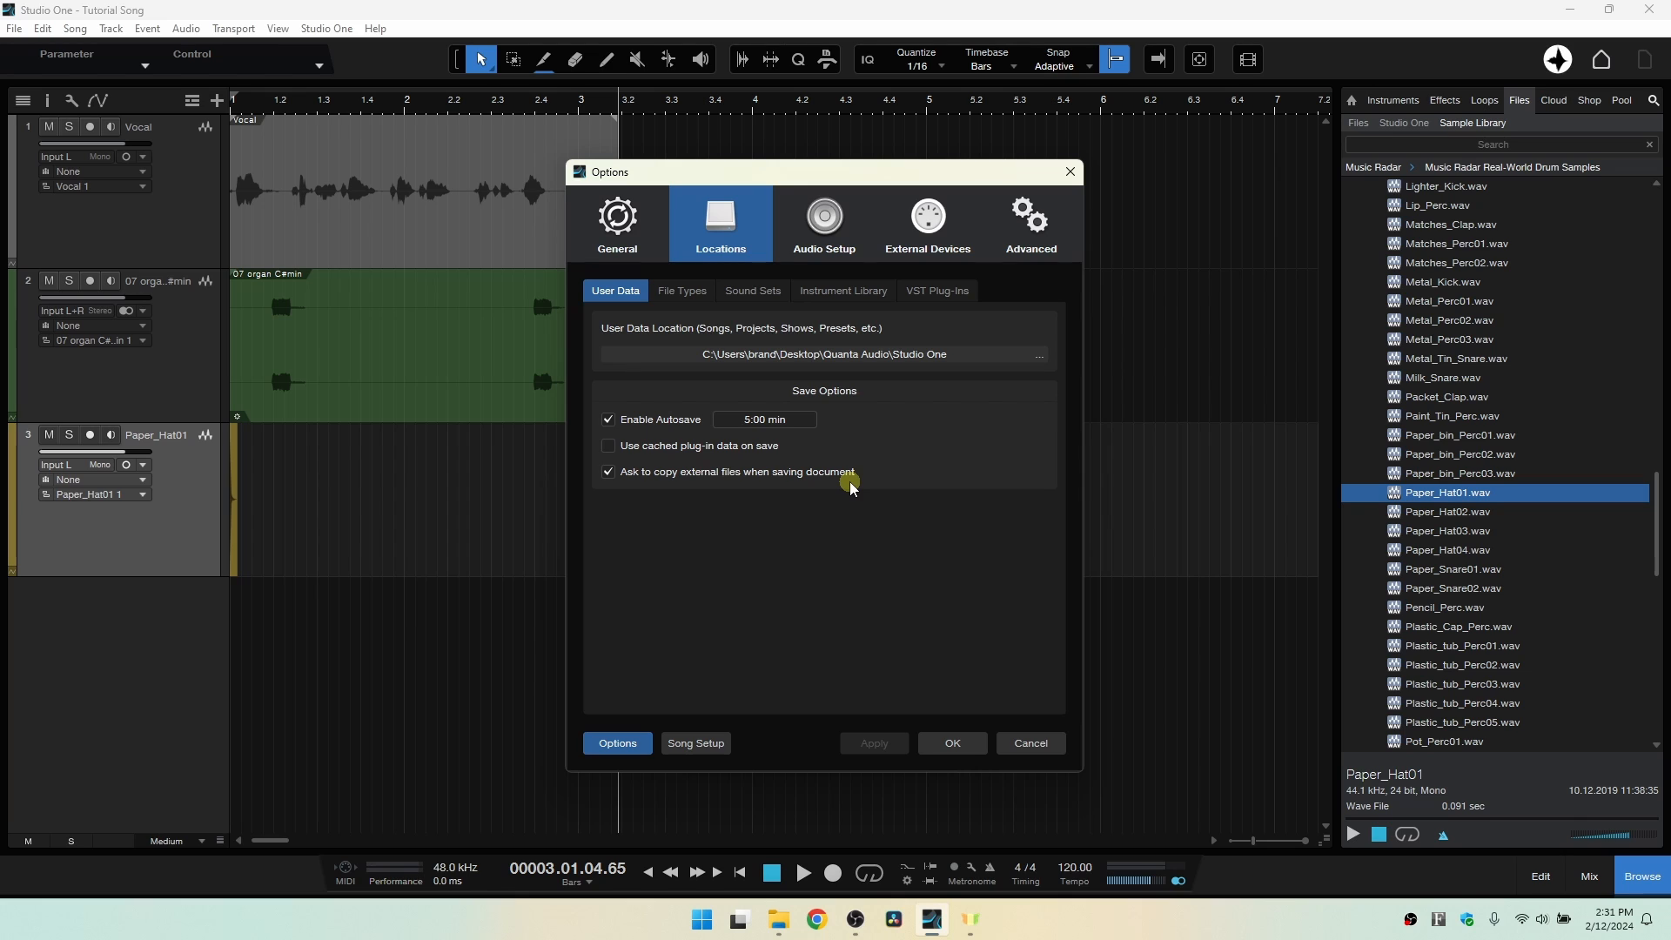
{"action": "left_click", "coordinate": [609, 474]}
{"action": "left_click", "coordinate": [608, 473]}
{"action": "left_click", "coordinate": [954, 743]}
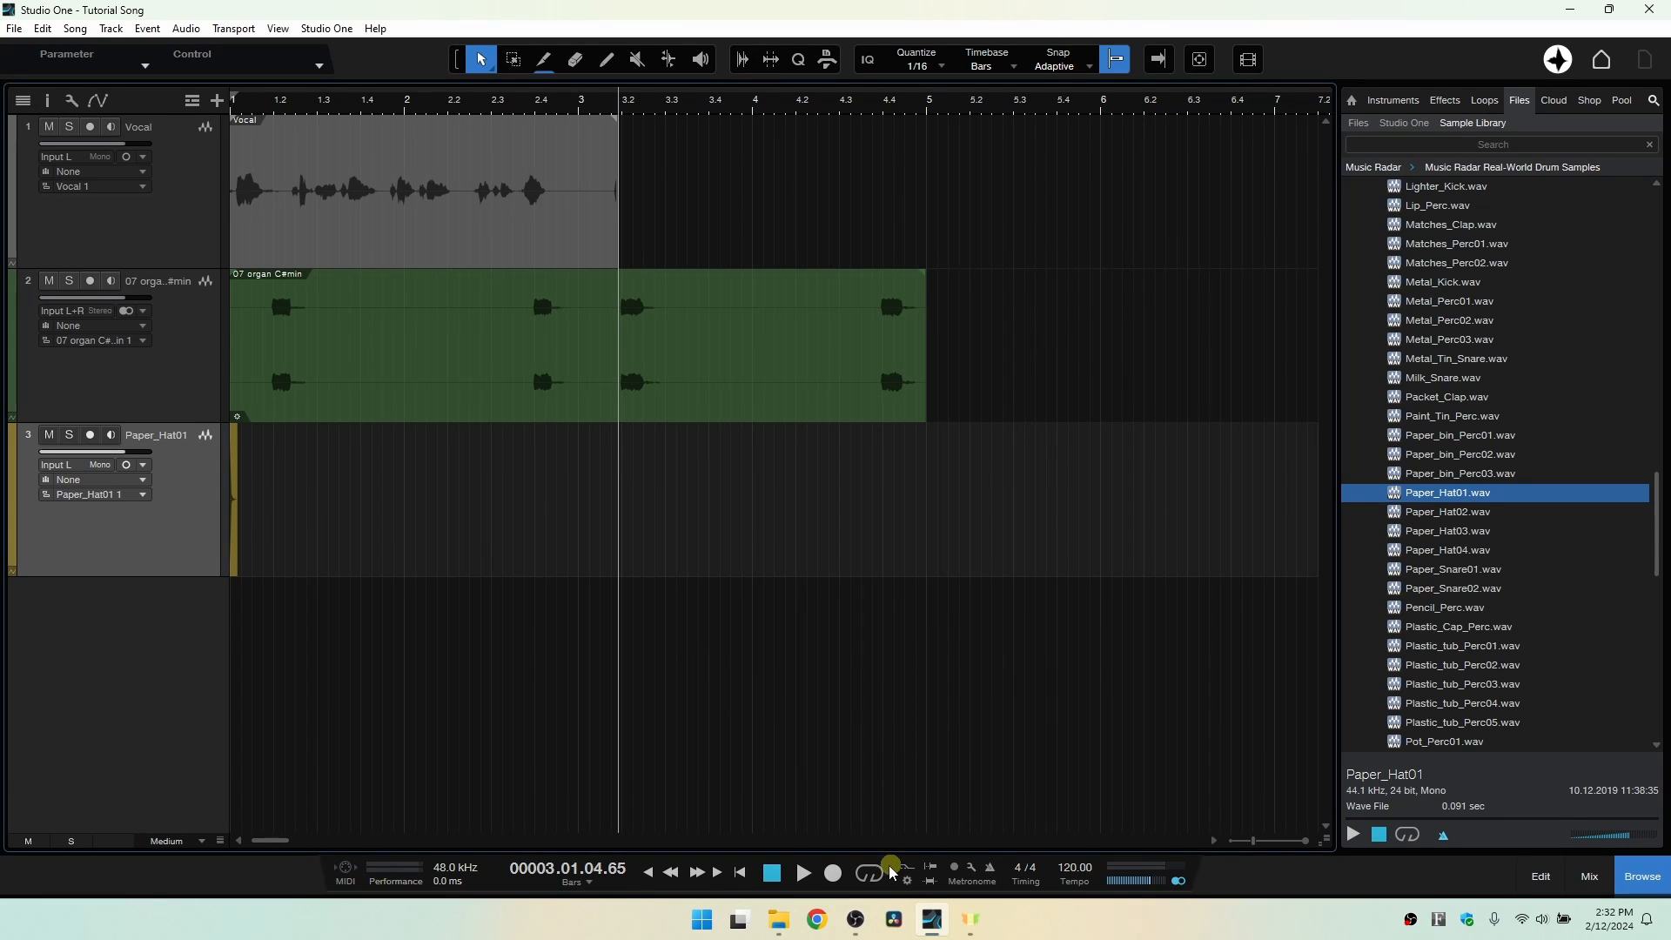
Switch to File Explorer to look over the Tutorial Song folder on the Desktop, and return to Studio One.
{"action": "left_click", "coordinate": [780, 921]}
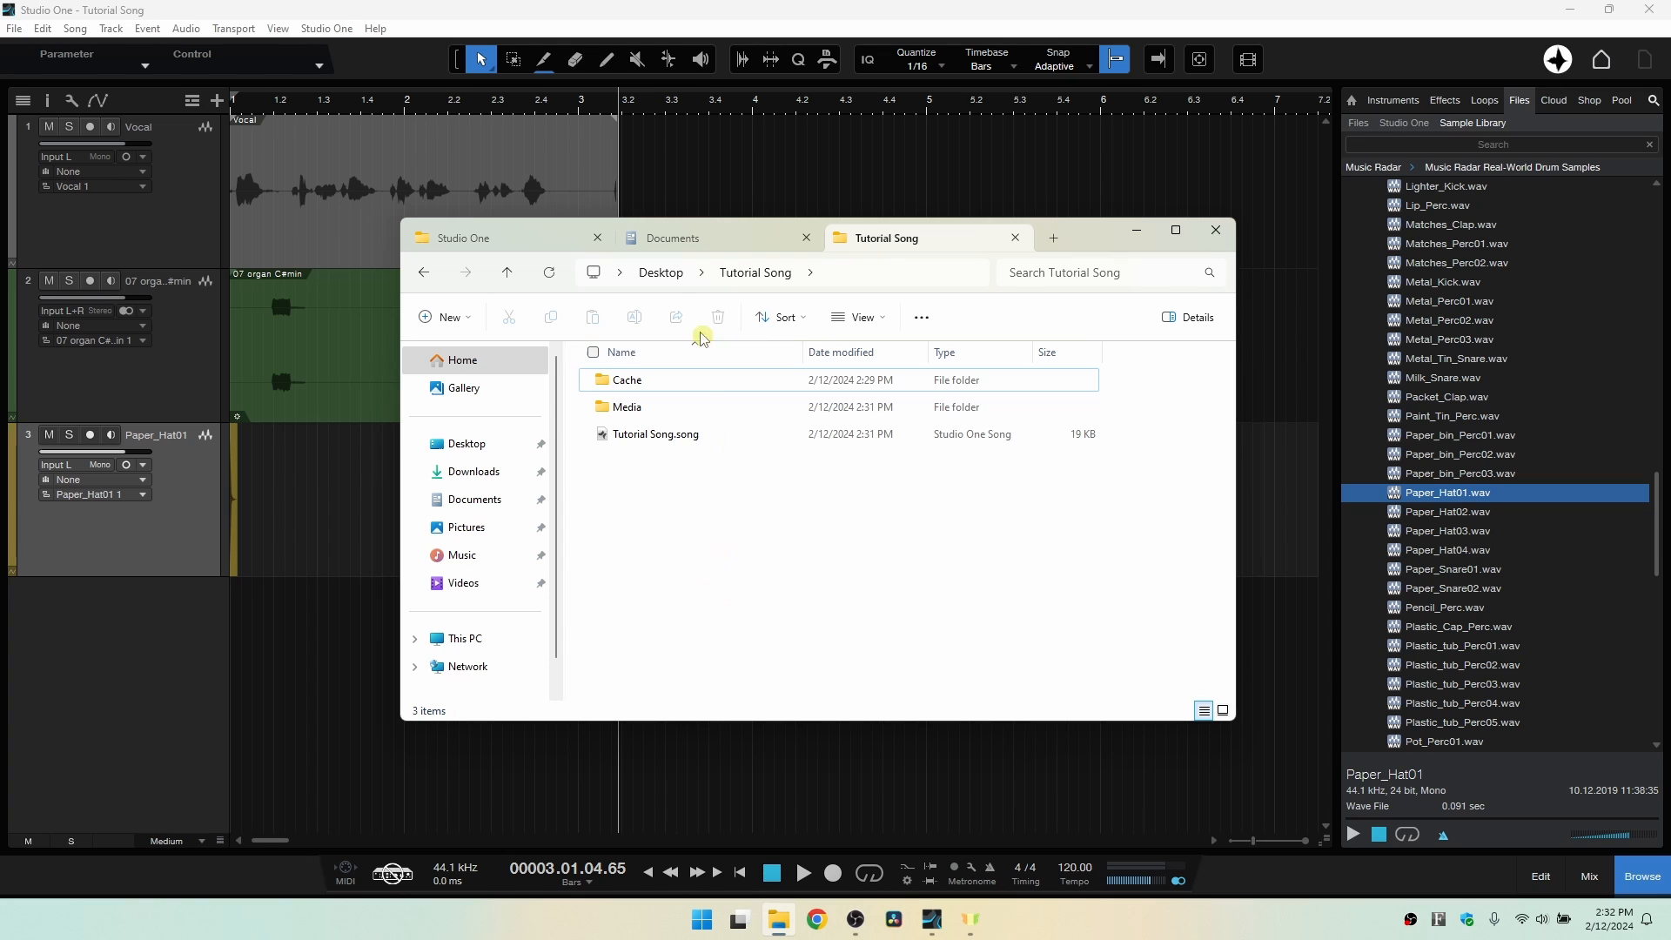
{"action": "left_click", "coordinate": [664, 275]}
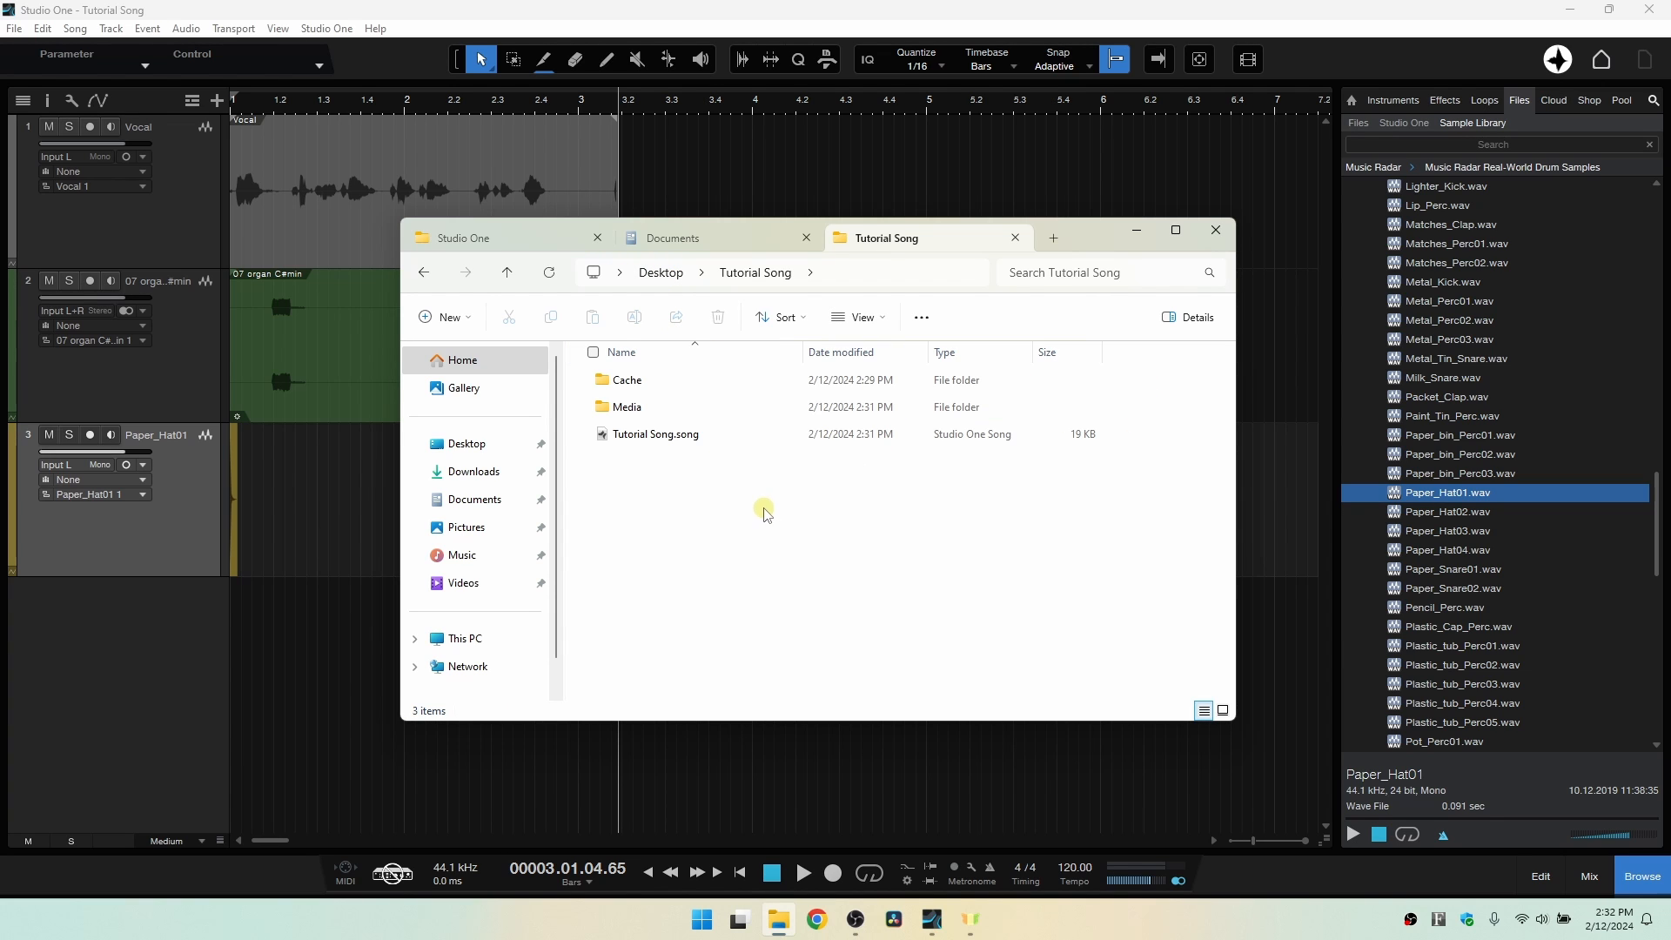
{"action": "left_click", "coordinate": [1140, 235]}
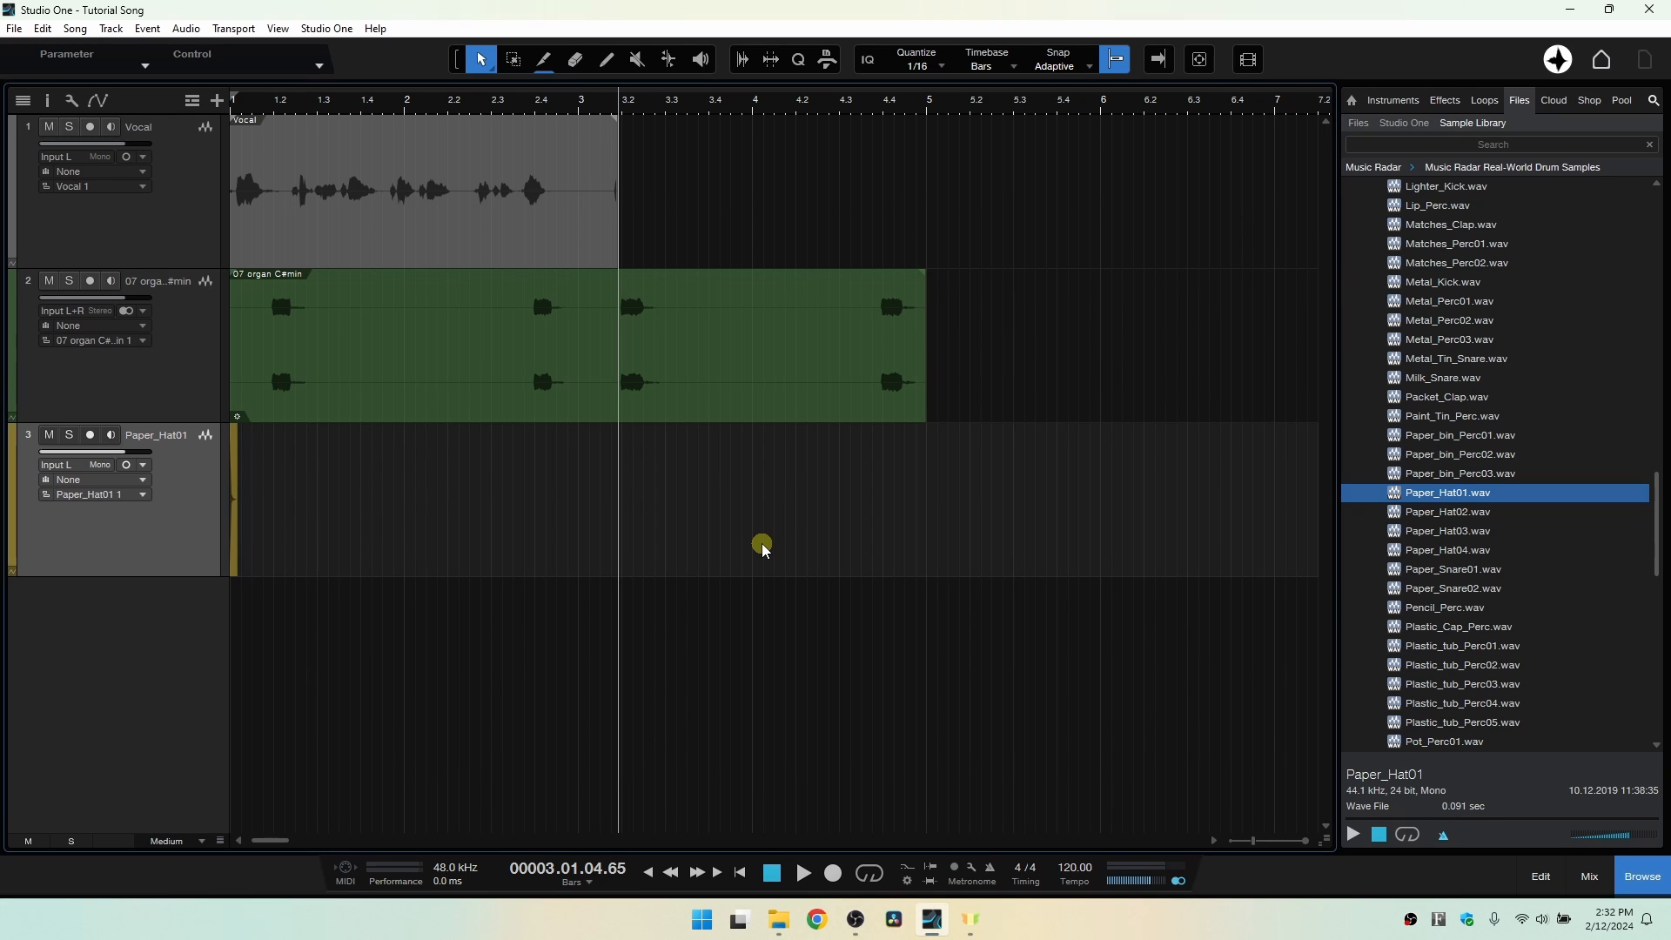
Close the song, reopen Tutorial Song from the recent files, and switch to File Explorer to view its folder.
{"action": "key", "text": "ctrl+w"}
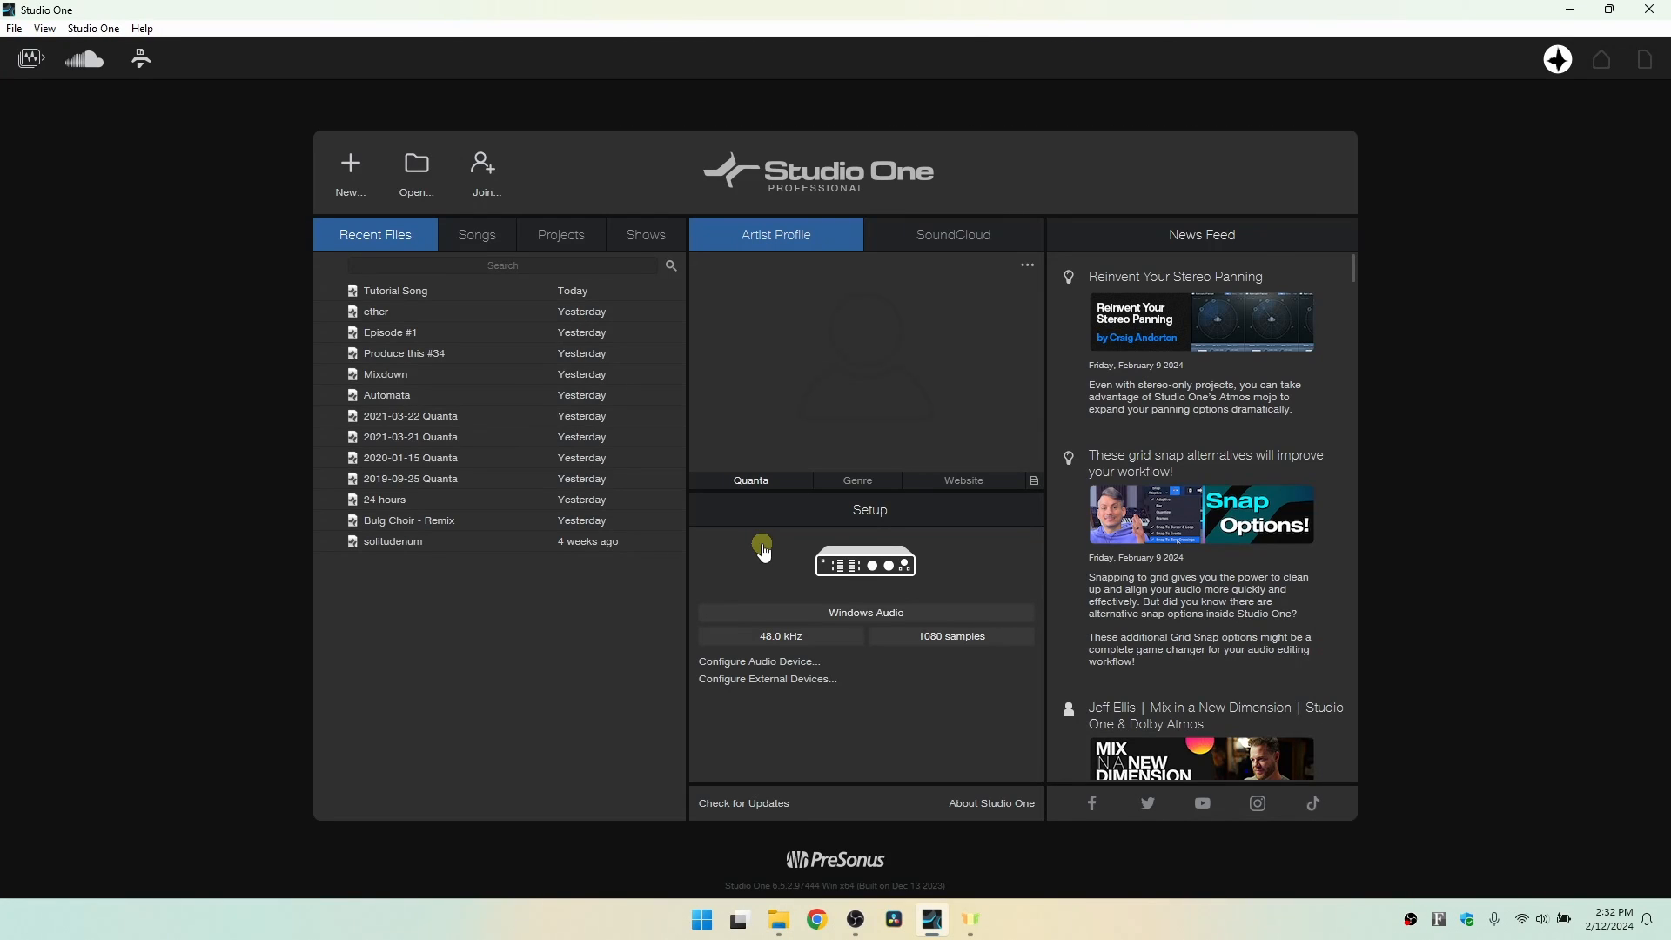
{"action": "left_click", "coordinate": [400, 293]}
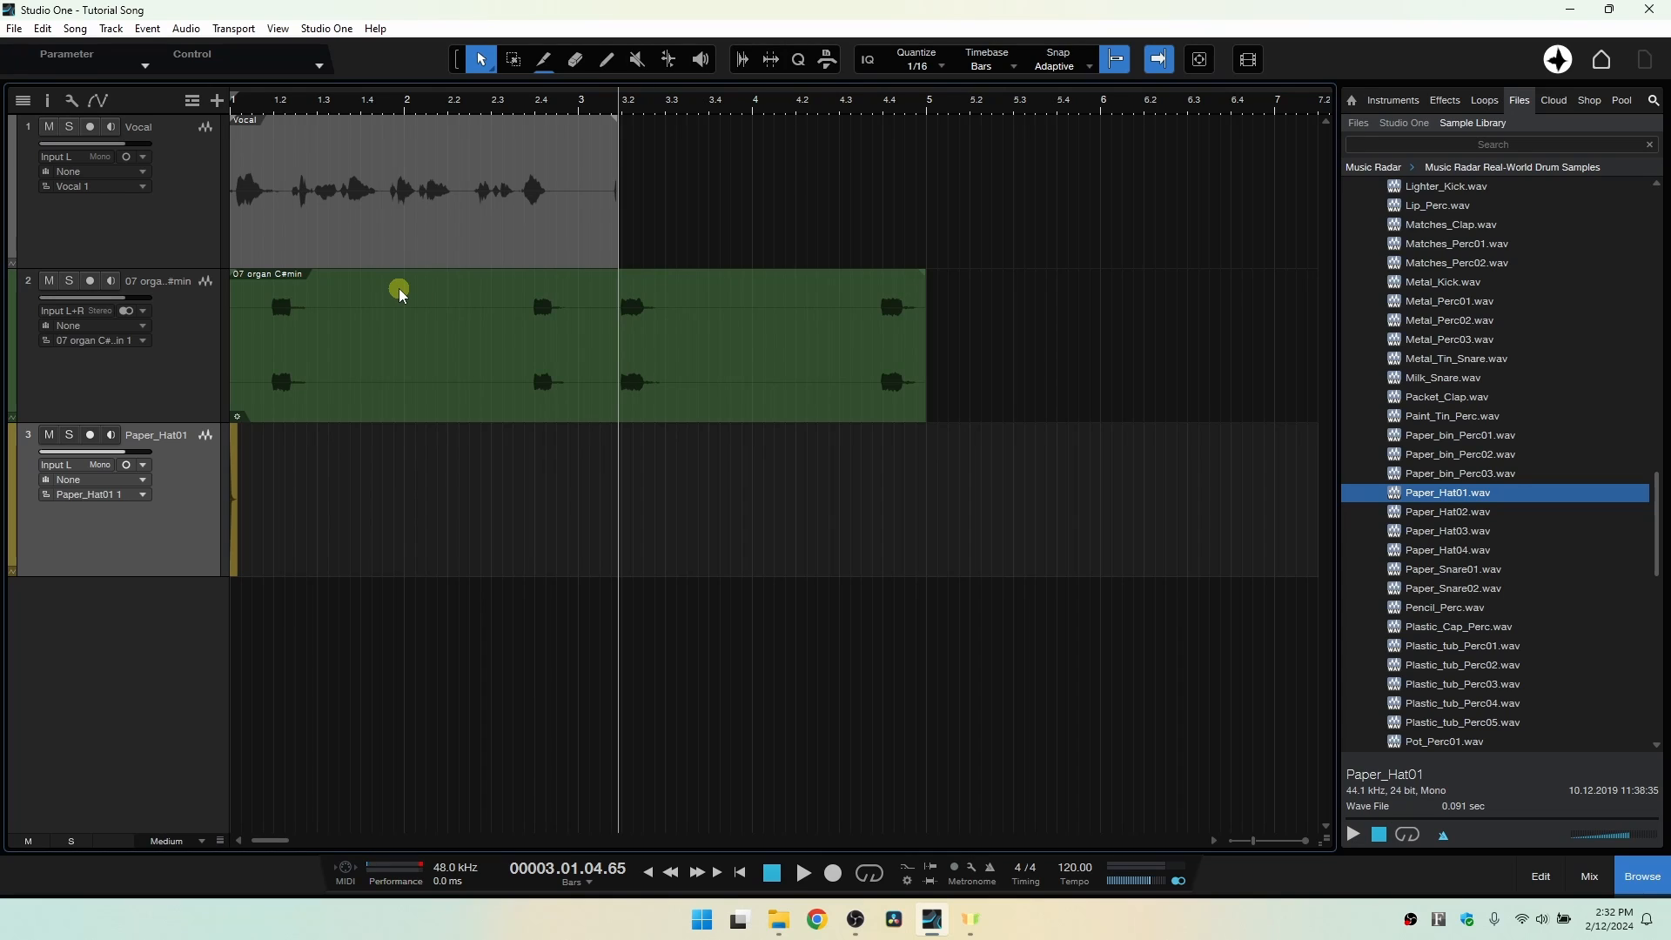
{"action": "left_click", "coordinate": [779, 915]}
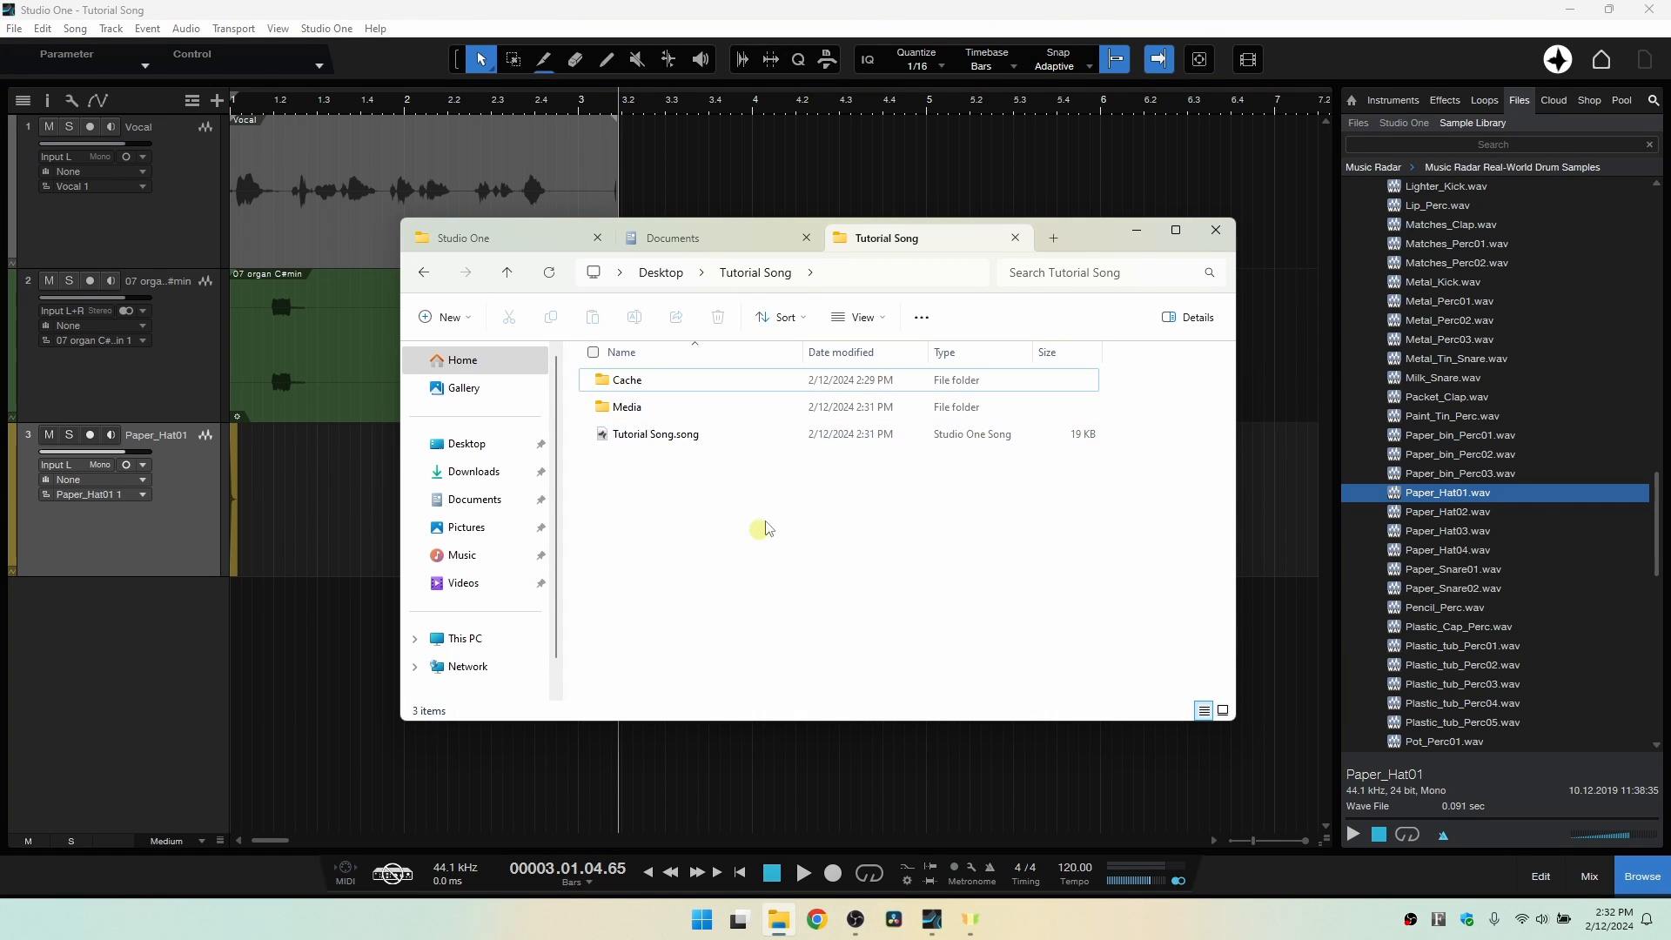
Return to Studio One and send Plastic_tub_Perc01.wav from the sample library to a new SampleOne instrument.
{"action": "left_click", "coordinate": [1135, 235]}
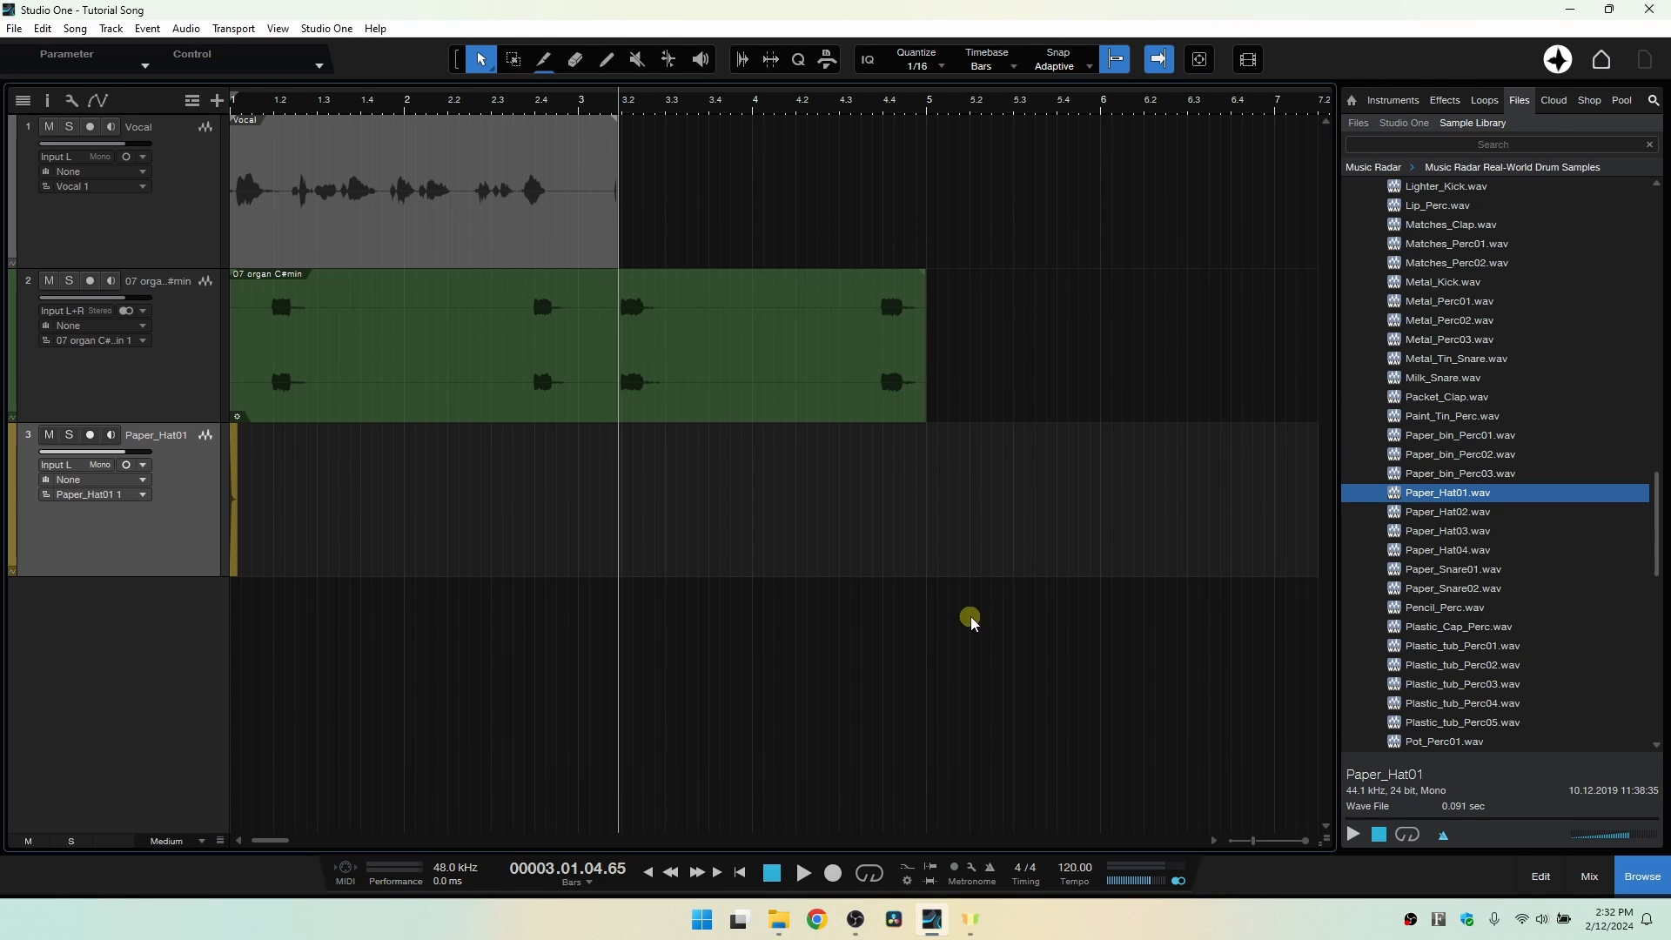
{"action": "left_click", "coordinate": [1434, 648]}
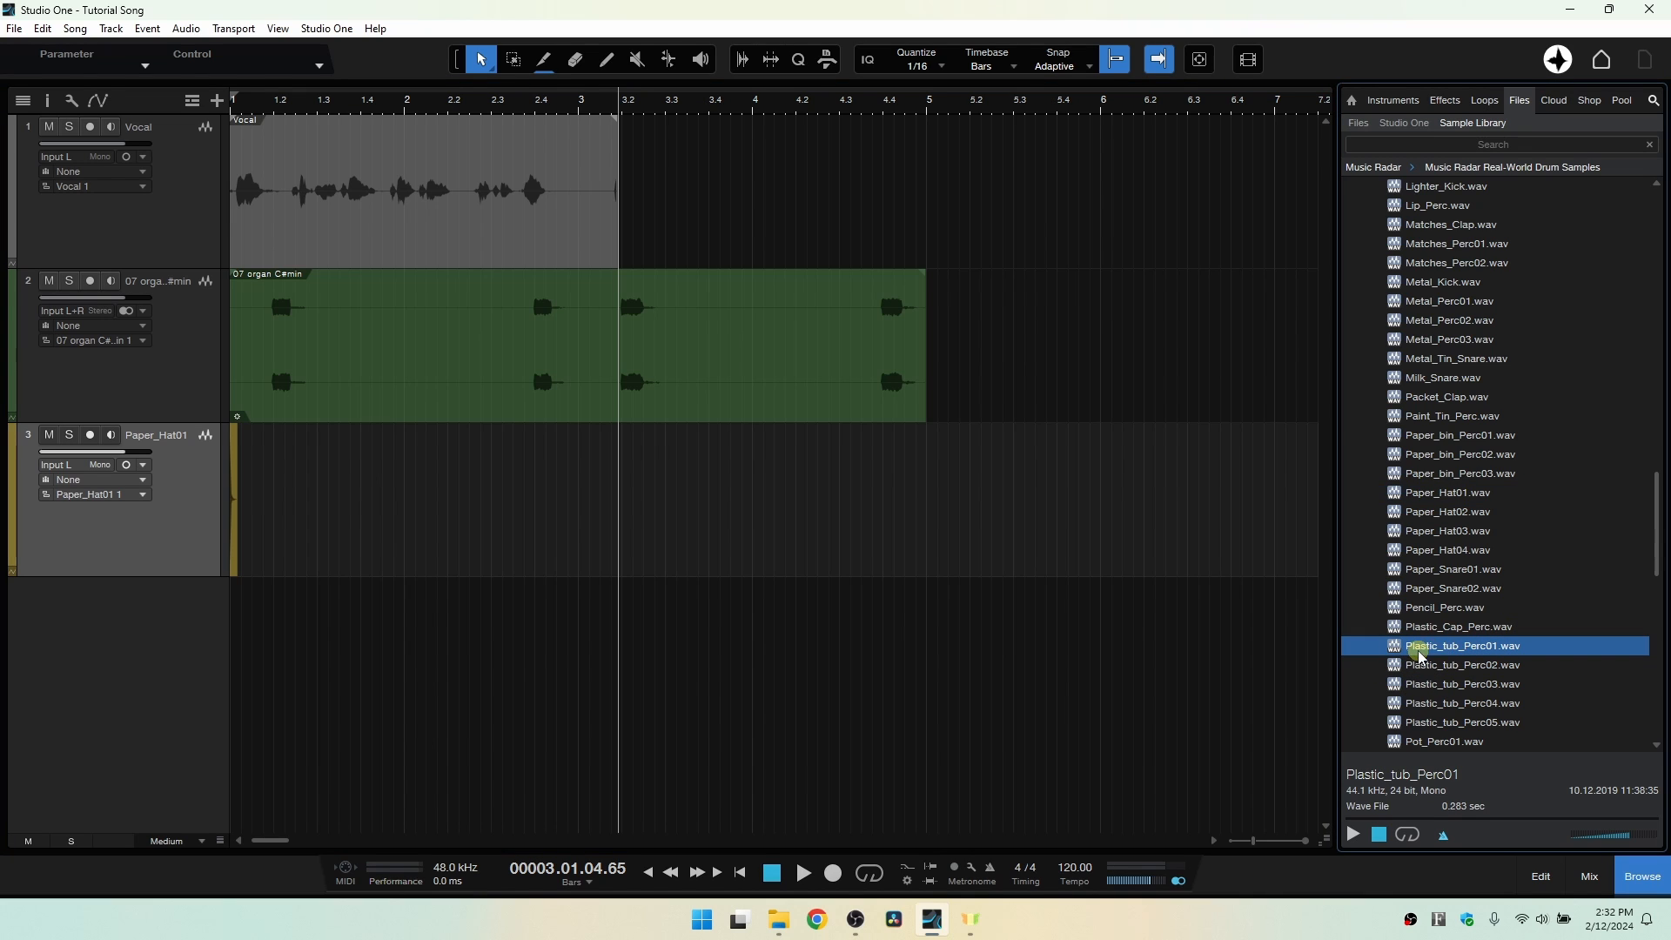
{"action": "right_click", "coordinate": [1450, 653]}
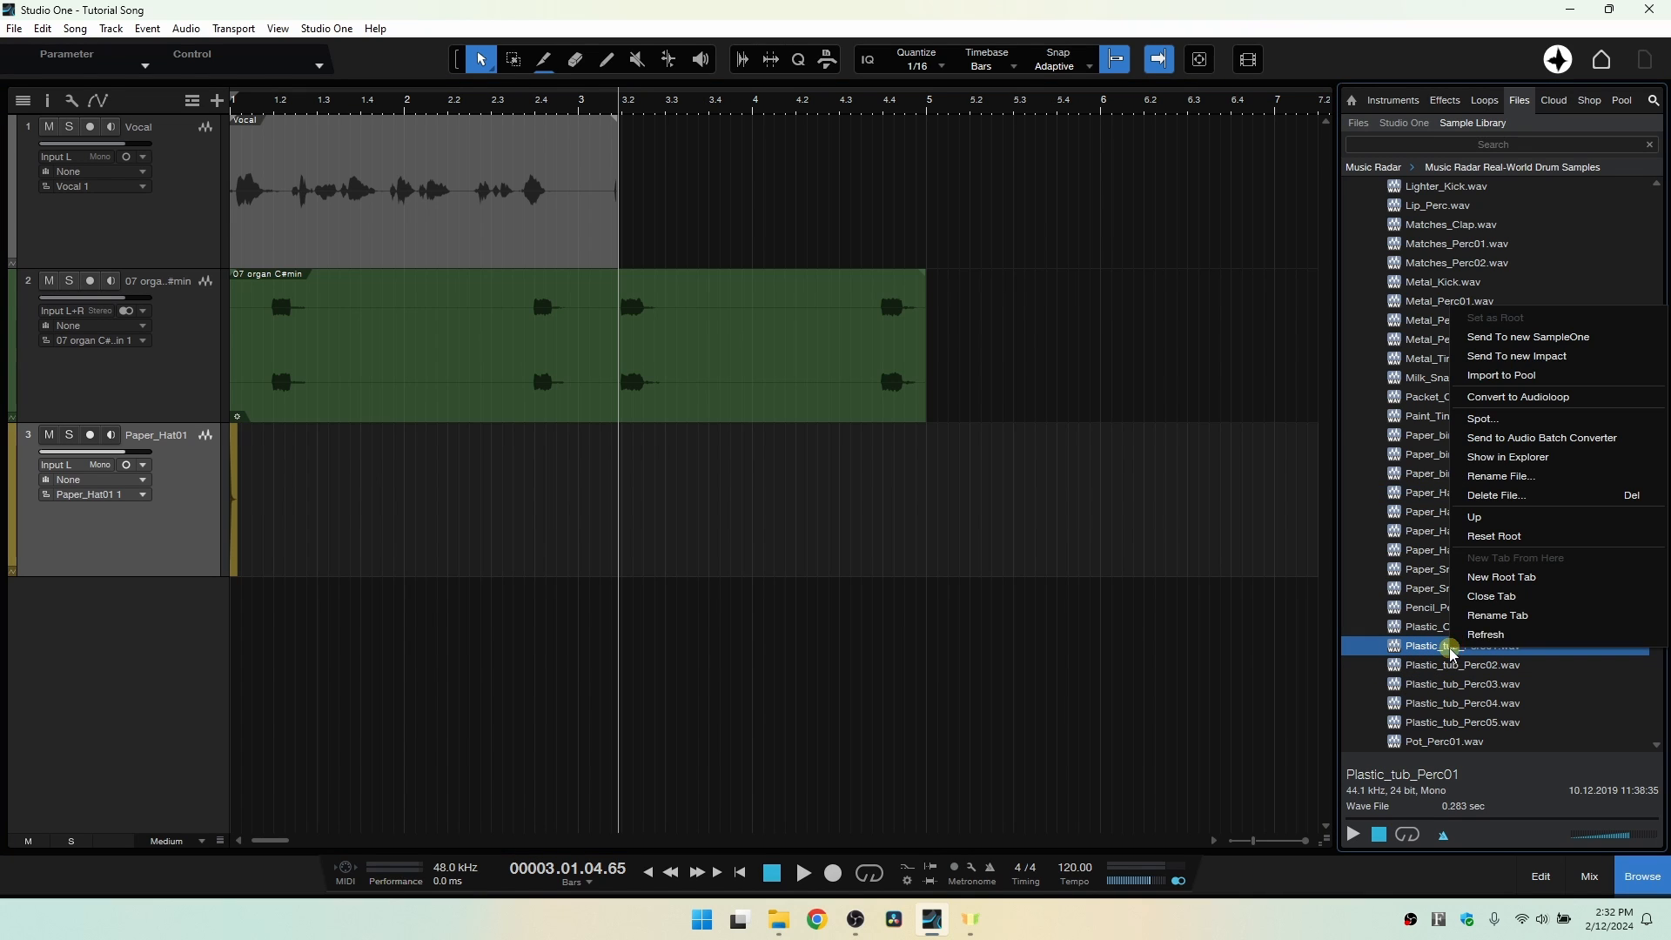
{"action": "left_click", "coordinate": [1526, 345]}
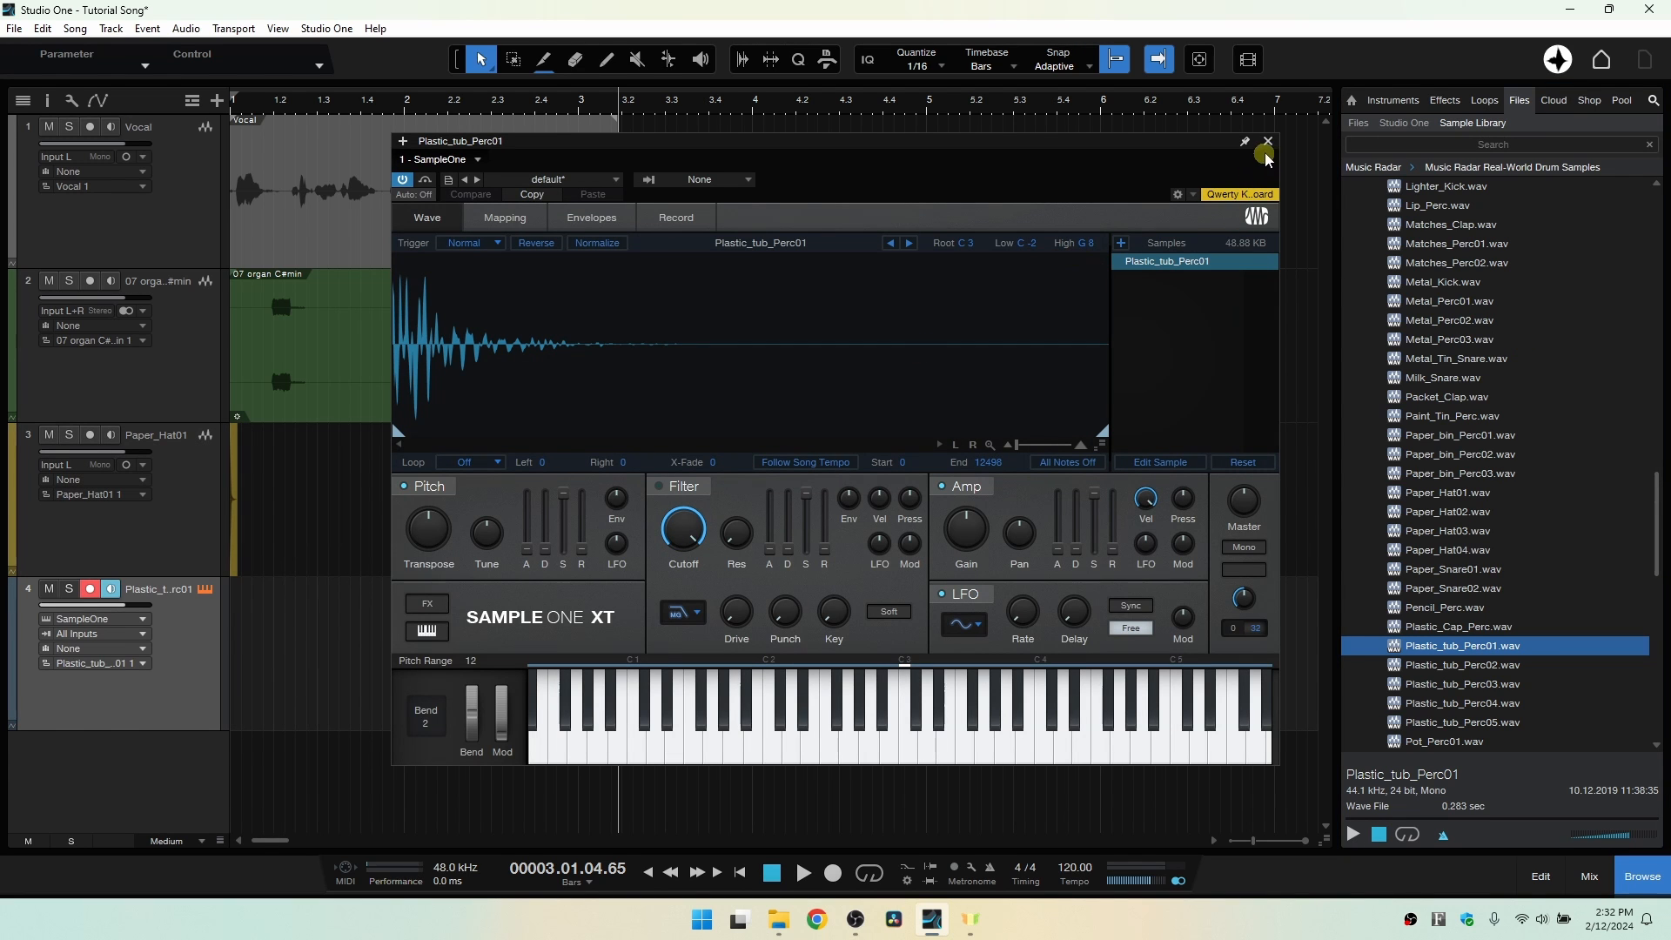
Audition a few notes in SampleOne, close the instrument window, and save the song with Plastic_tub_Perc01.wav copied into the song folder.
{"action": "left_click", "coordinate": [833, 749]}
{"action": "left_click", "coordinate": [948, 748]}
{"action": "left_click", "coordinate": [992, 748]}
{"action": "left_click", "coordinate": [1267, 144]}
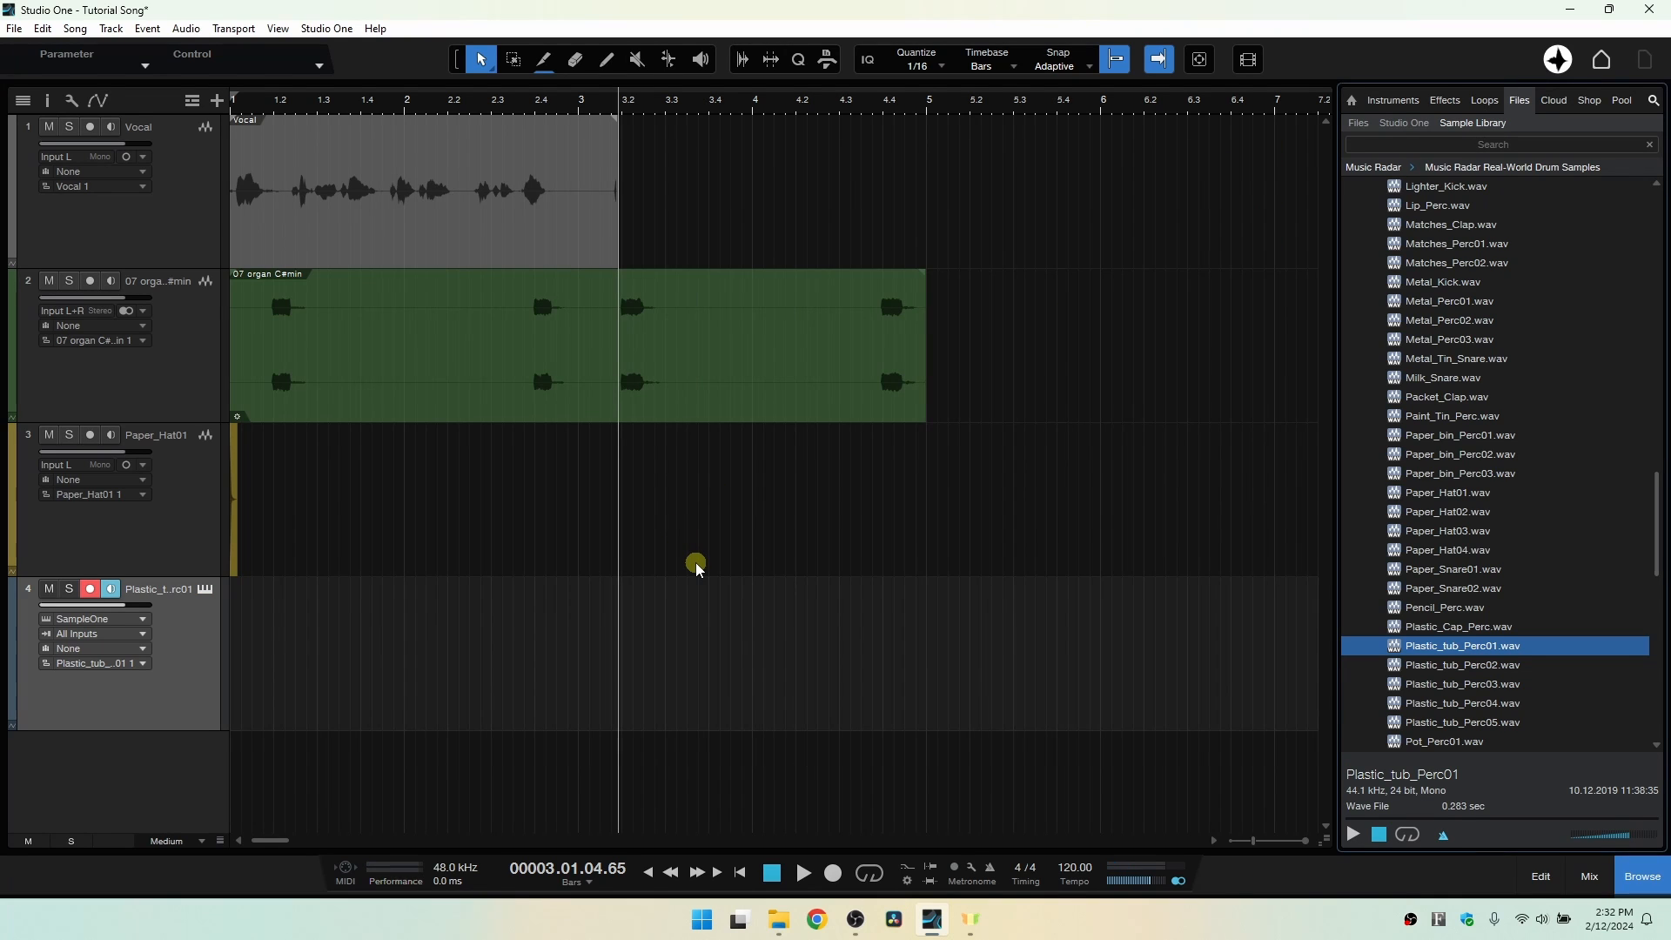
{"action": "key", "text": "ctrl+s"}
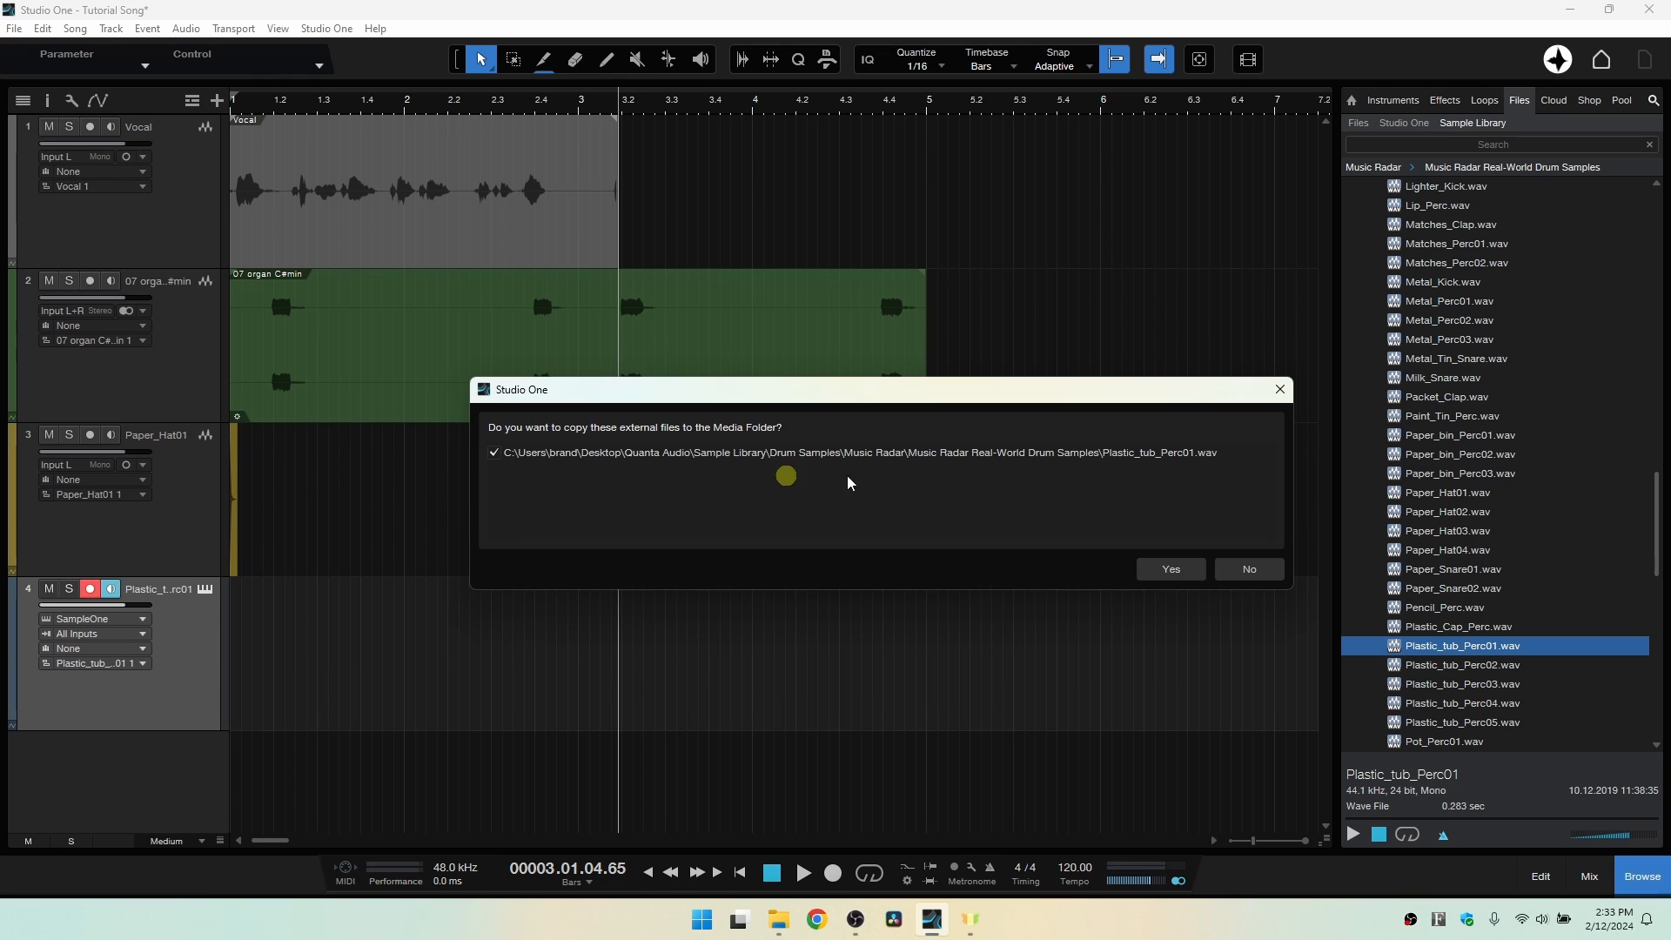
{"action": "left_click", "coordinate": [1169, 568]}
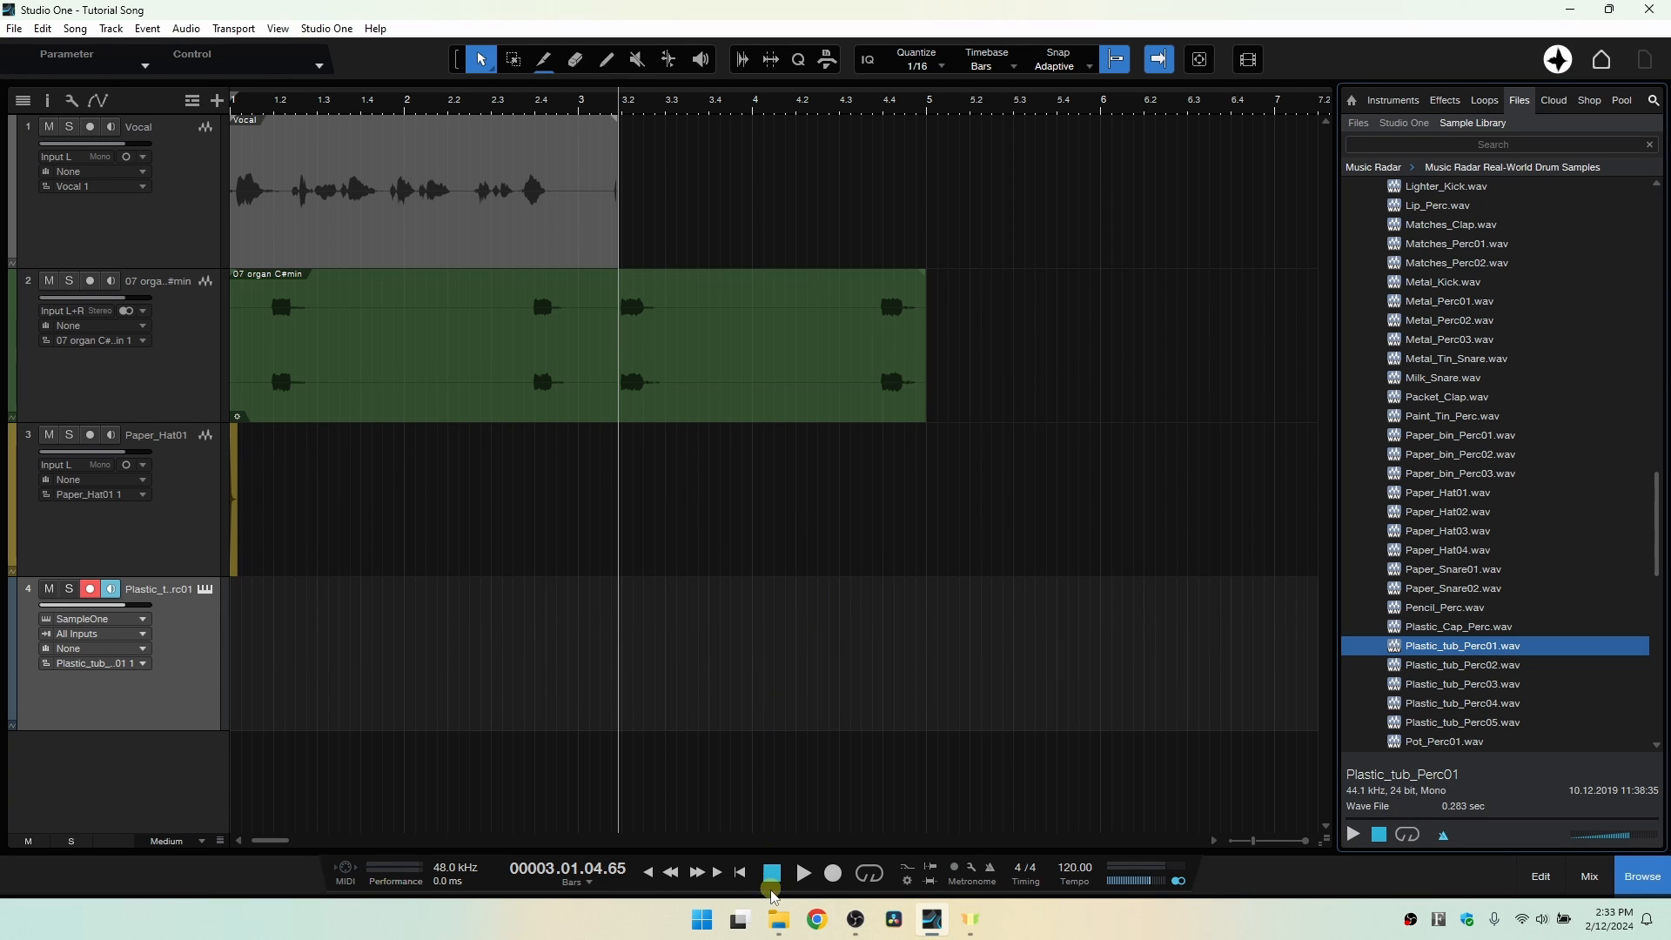
Switch to File Explorer and examine the Samples folder inside Tutorial Song, widening the Name column to show full file names.
{"action": "left_click", "coordinate": [778, 919]}
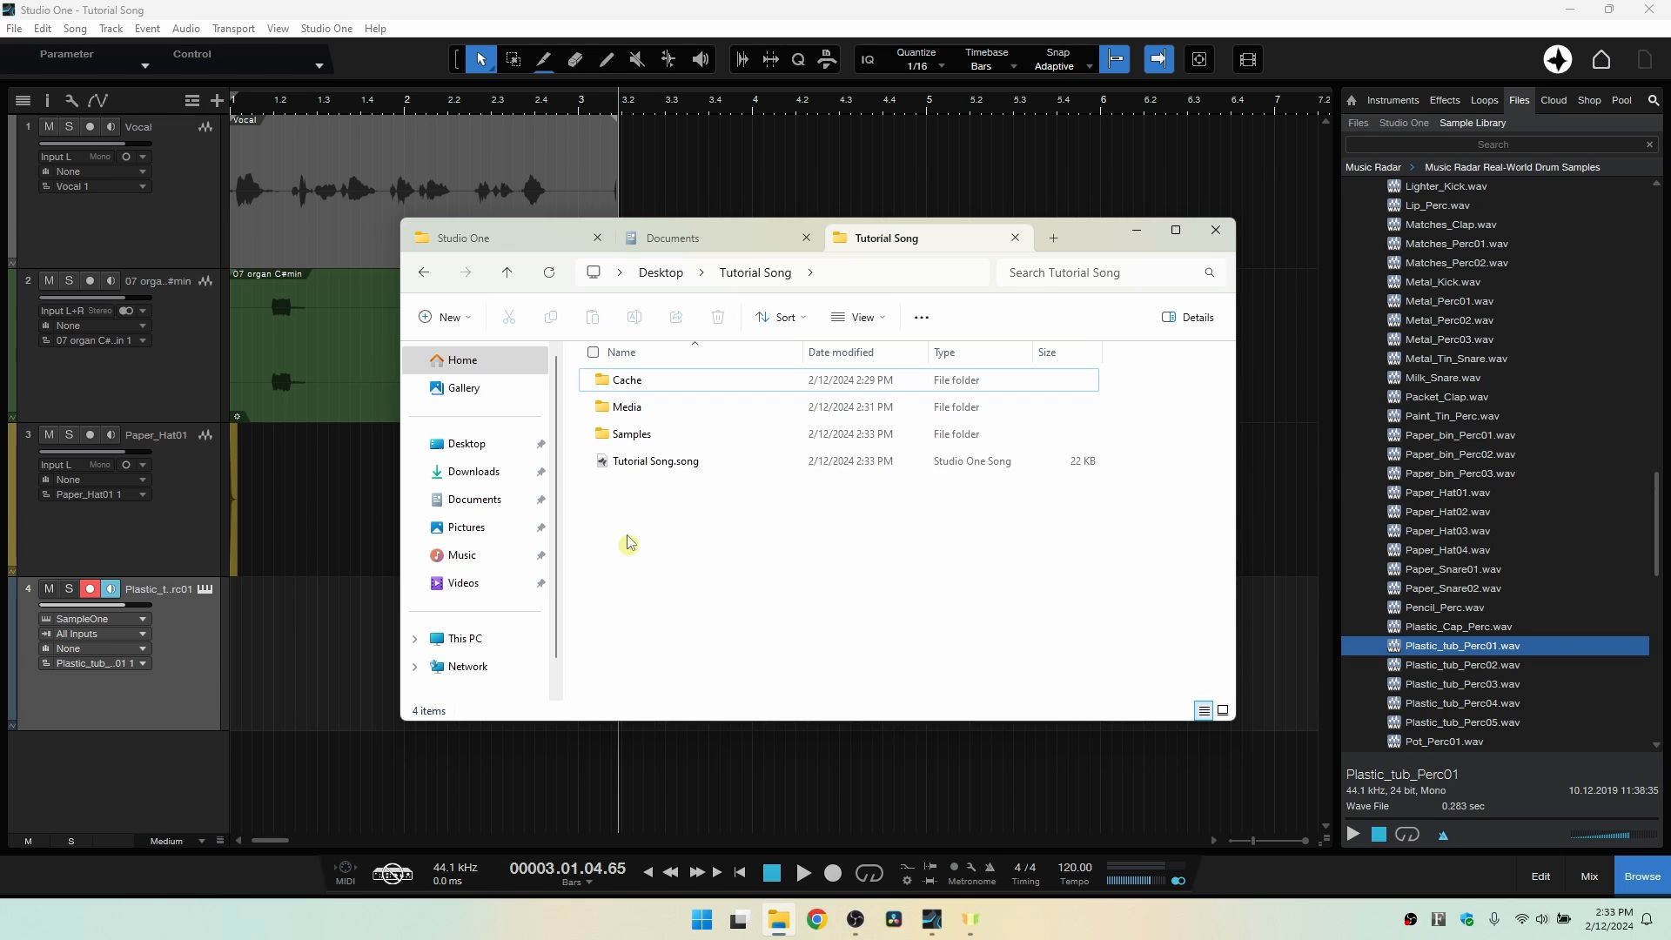
{"action": "double_click", "coordinate": [680, 435]}
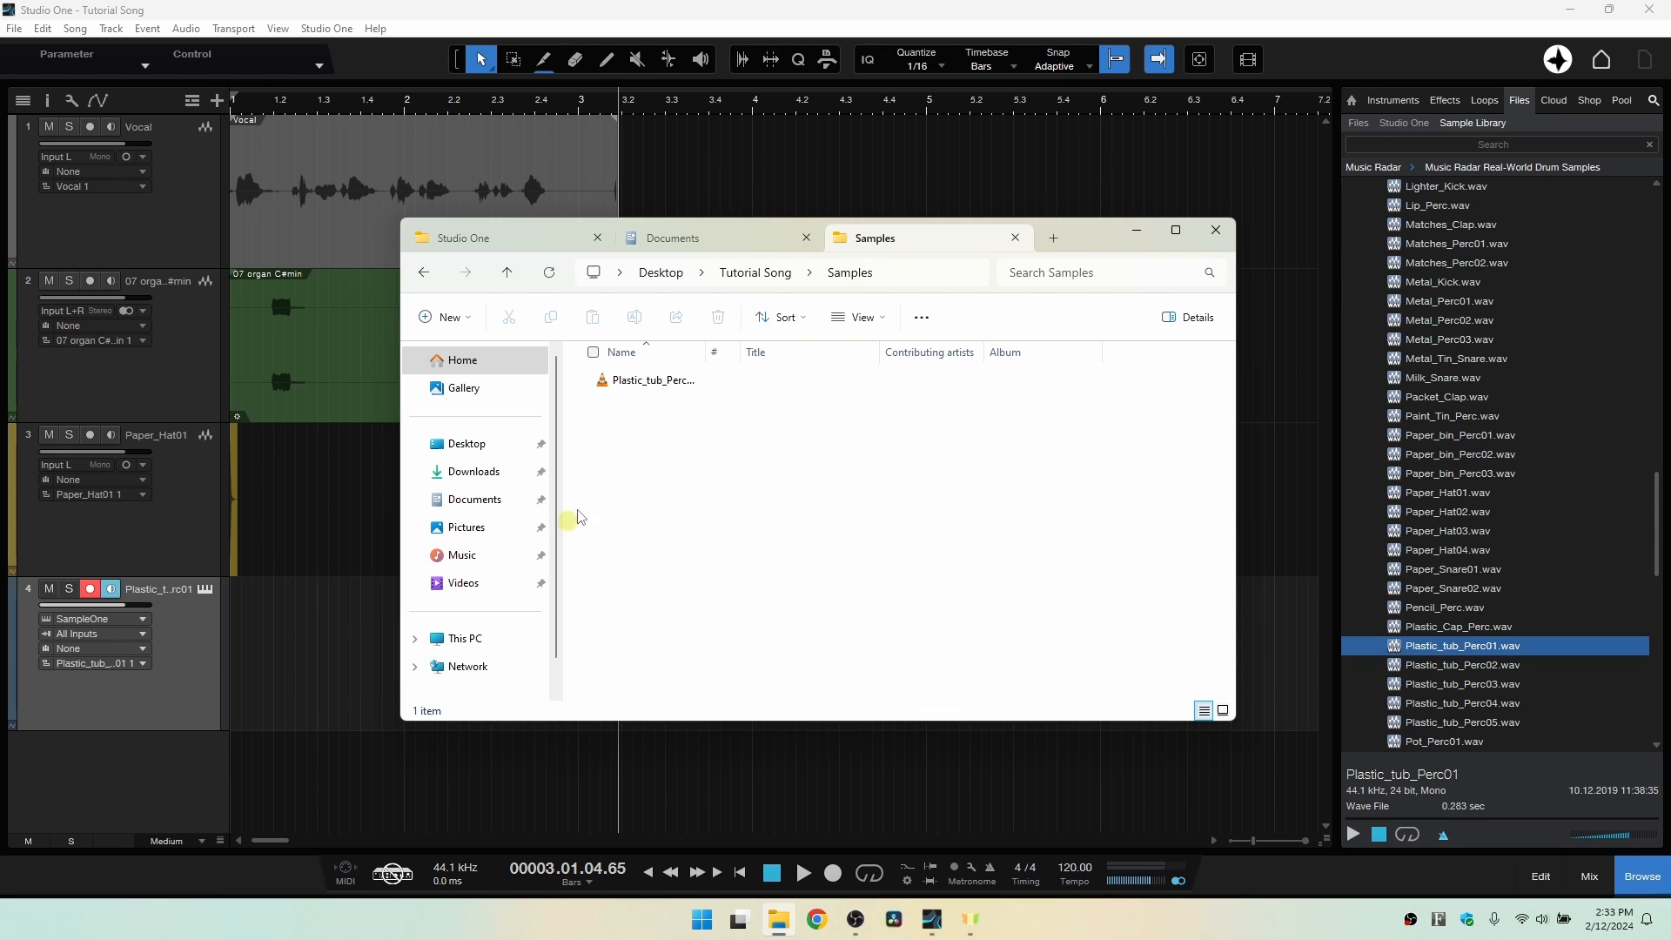
{"action": "left_click_drag", "start_coordinate": [705, 354], "coordinate": [897, 351]}
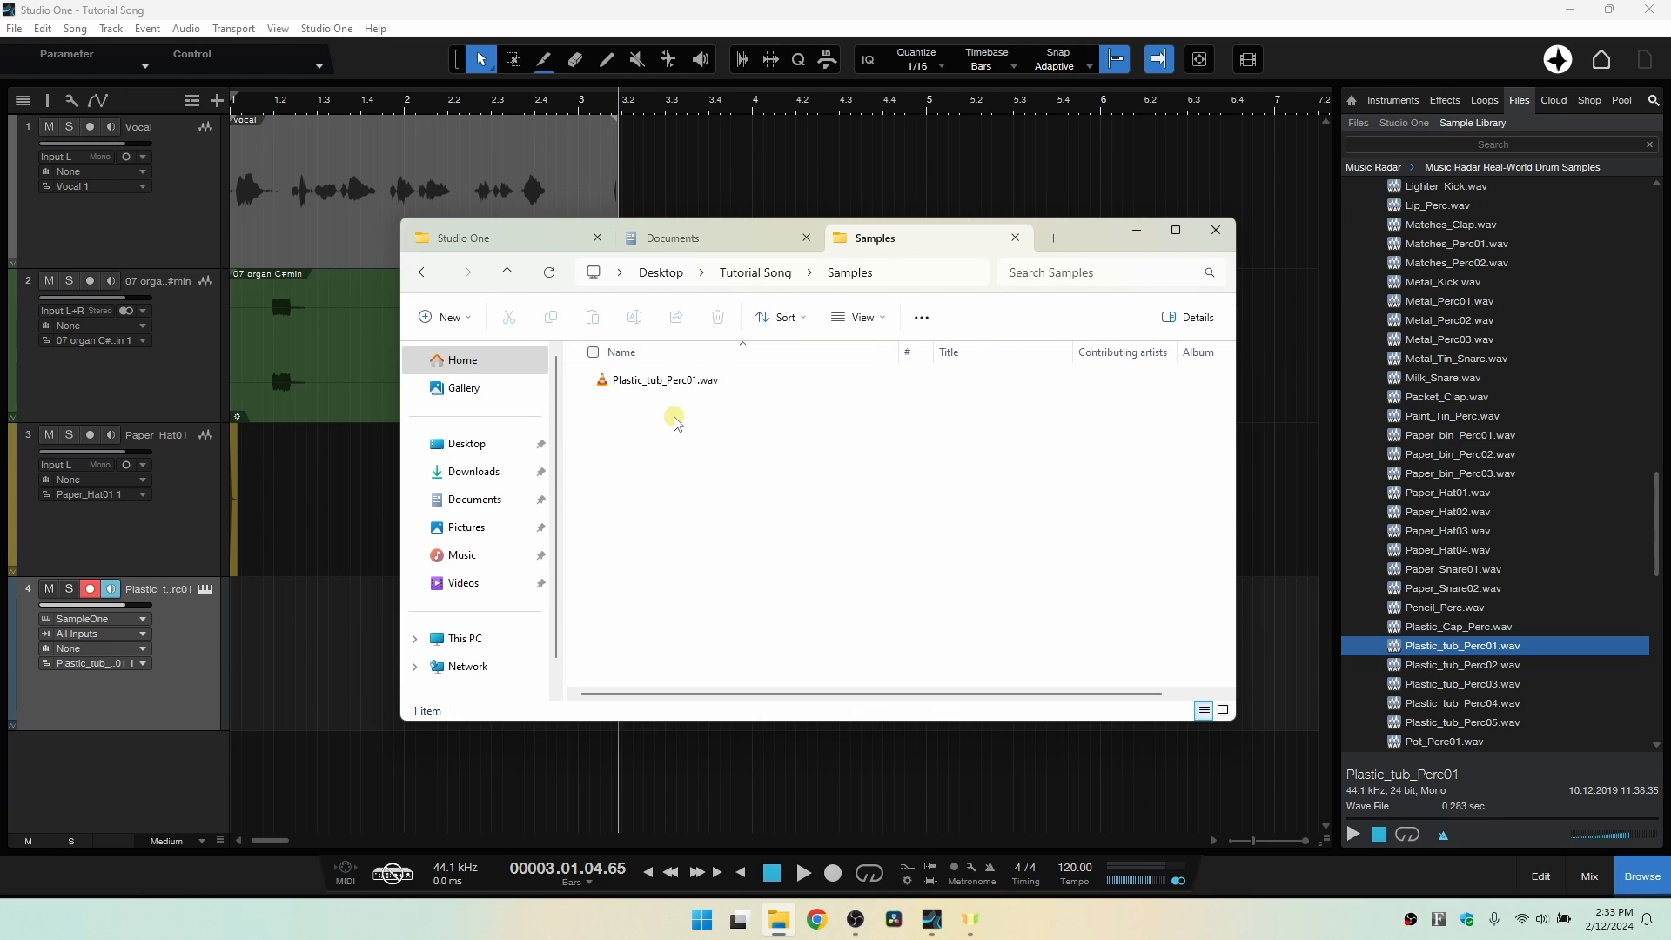
Examine the Media folder inside Tutorial Song, go back up to the song folder, and return to Studio One.
{"action": "left_click", "coordinate": [755, 272]}
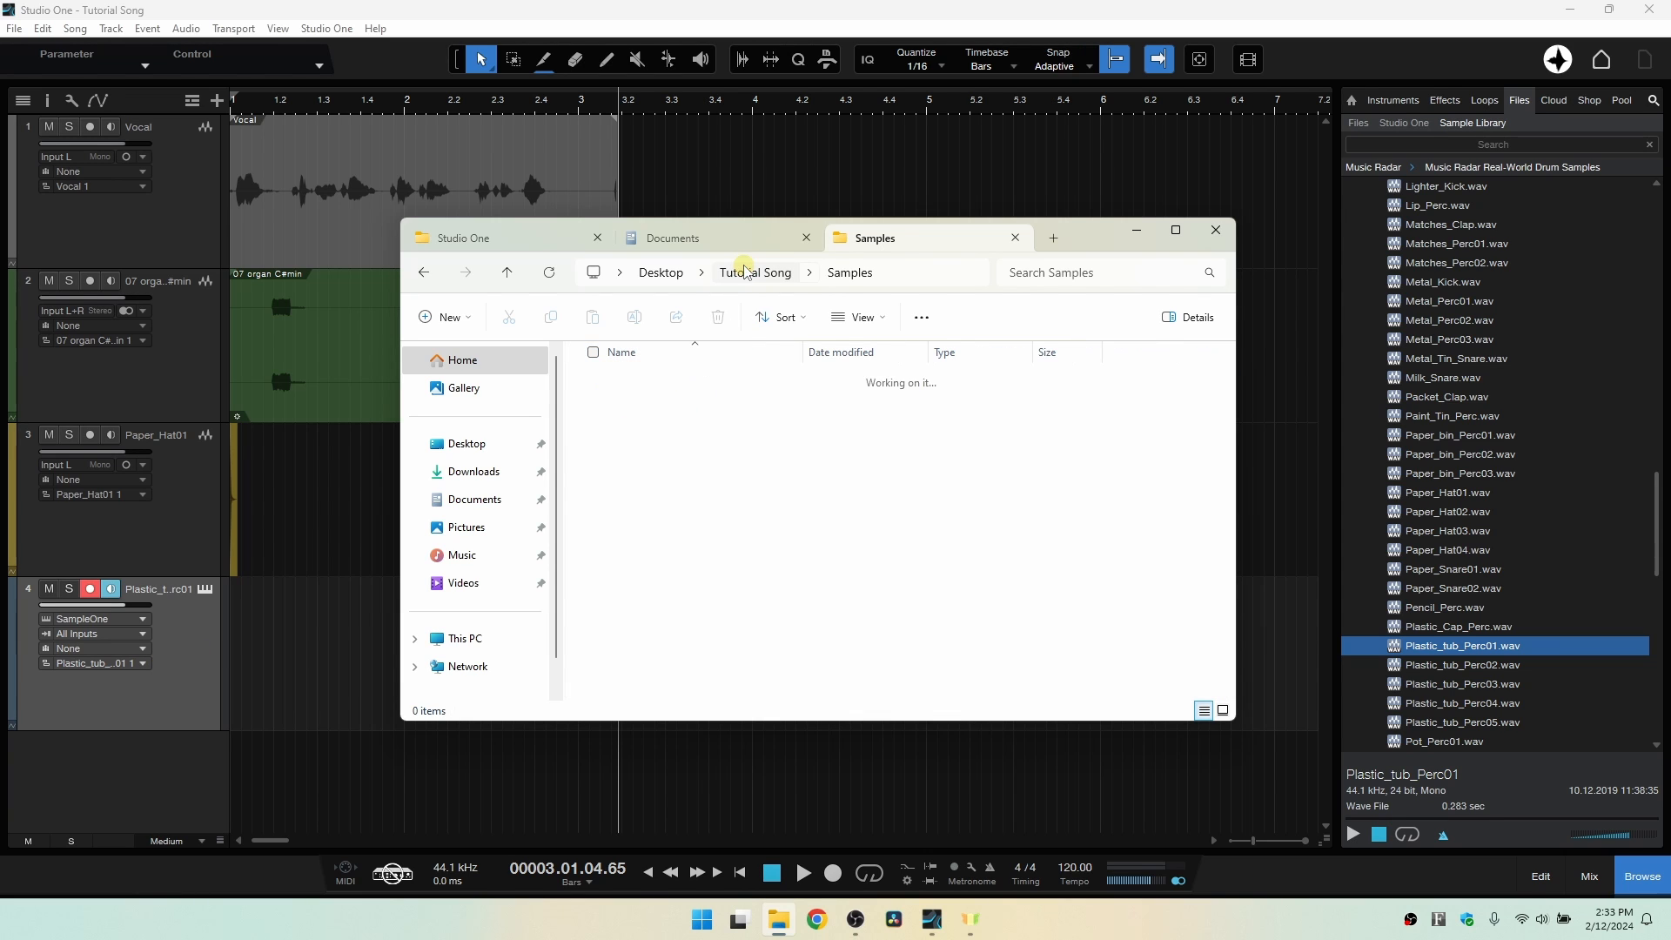
{"action": "left_click", "coordinate": [632, 408]}
{"action": "left_click", "coordinate": [633, 409]}
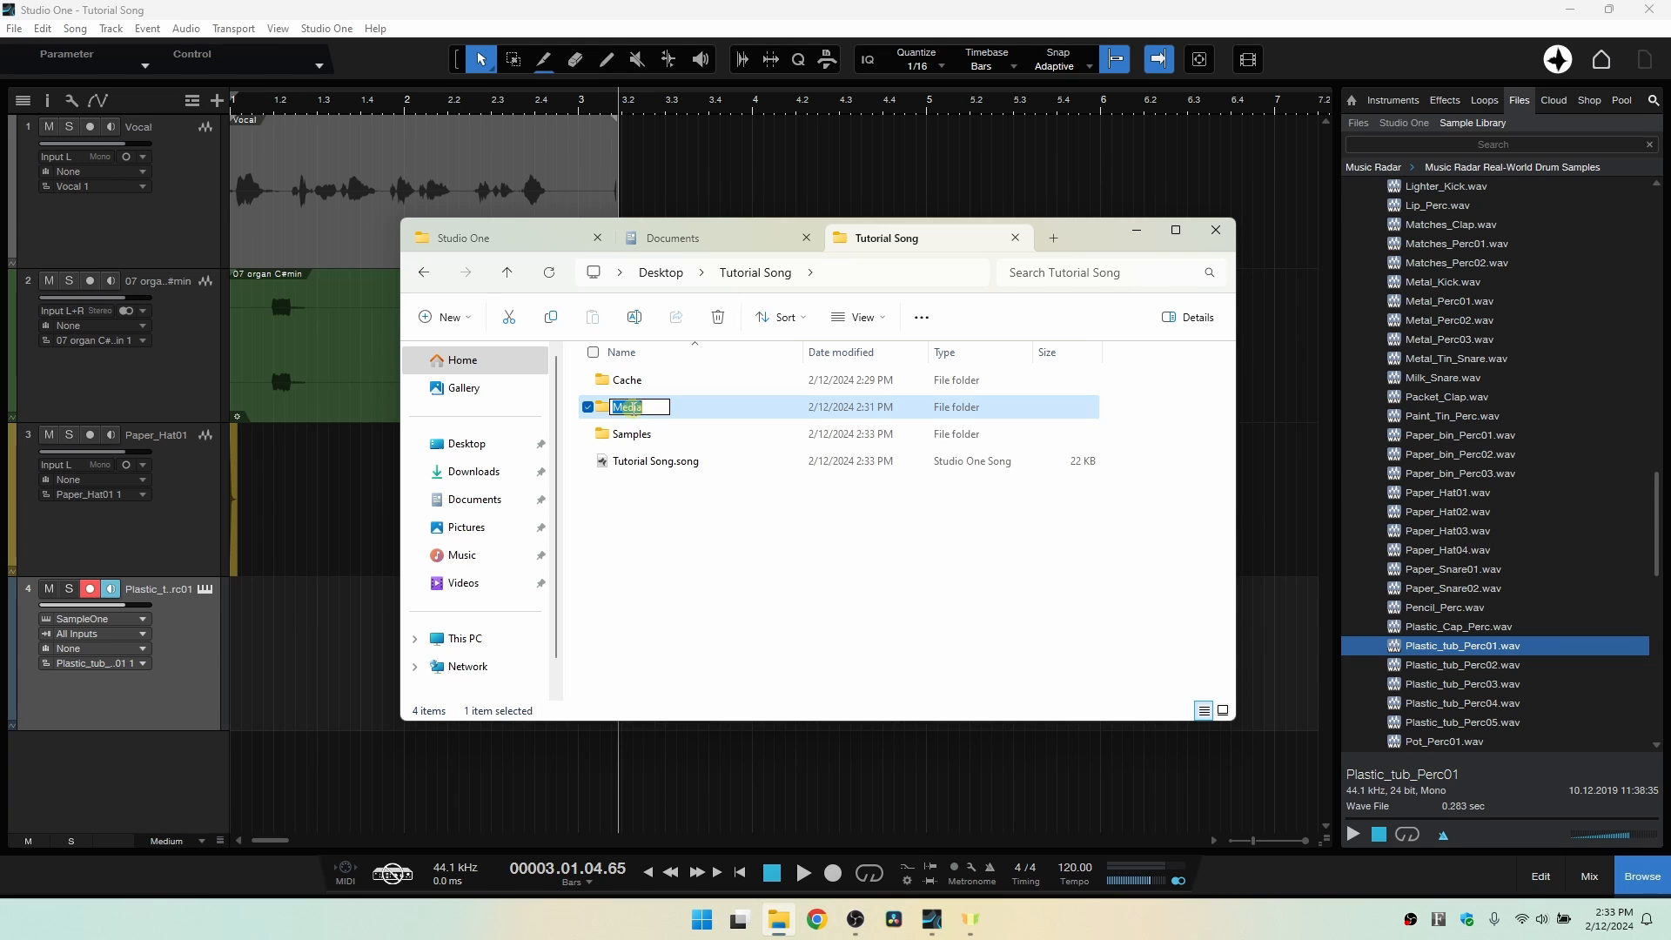
{"action": "left_click", "coordinate": [644, 536]}
{"action": "double_click", "coordinate": [640, 406]}
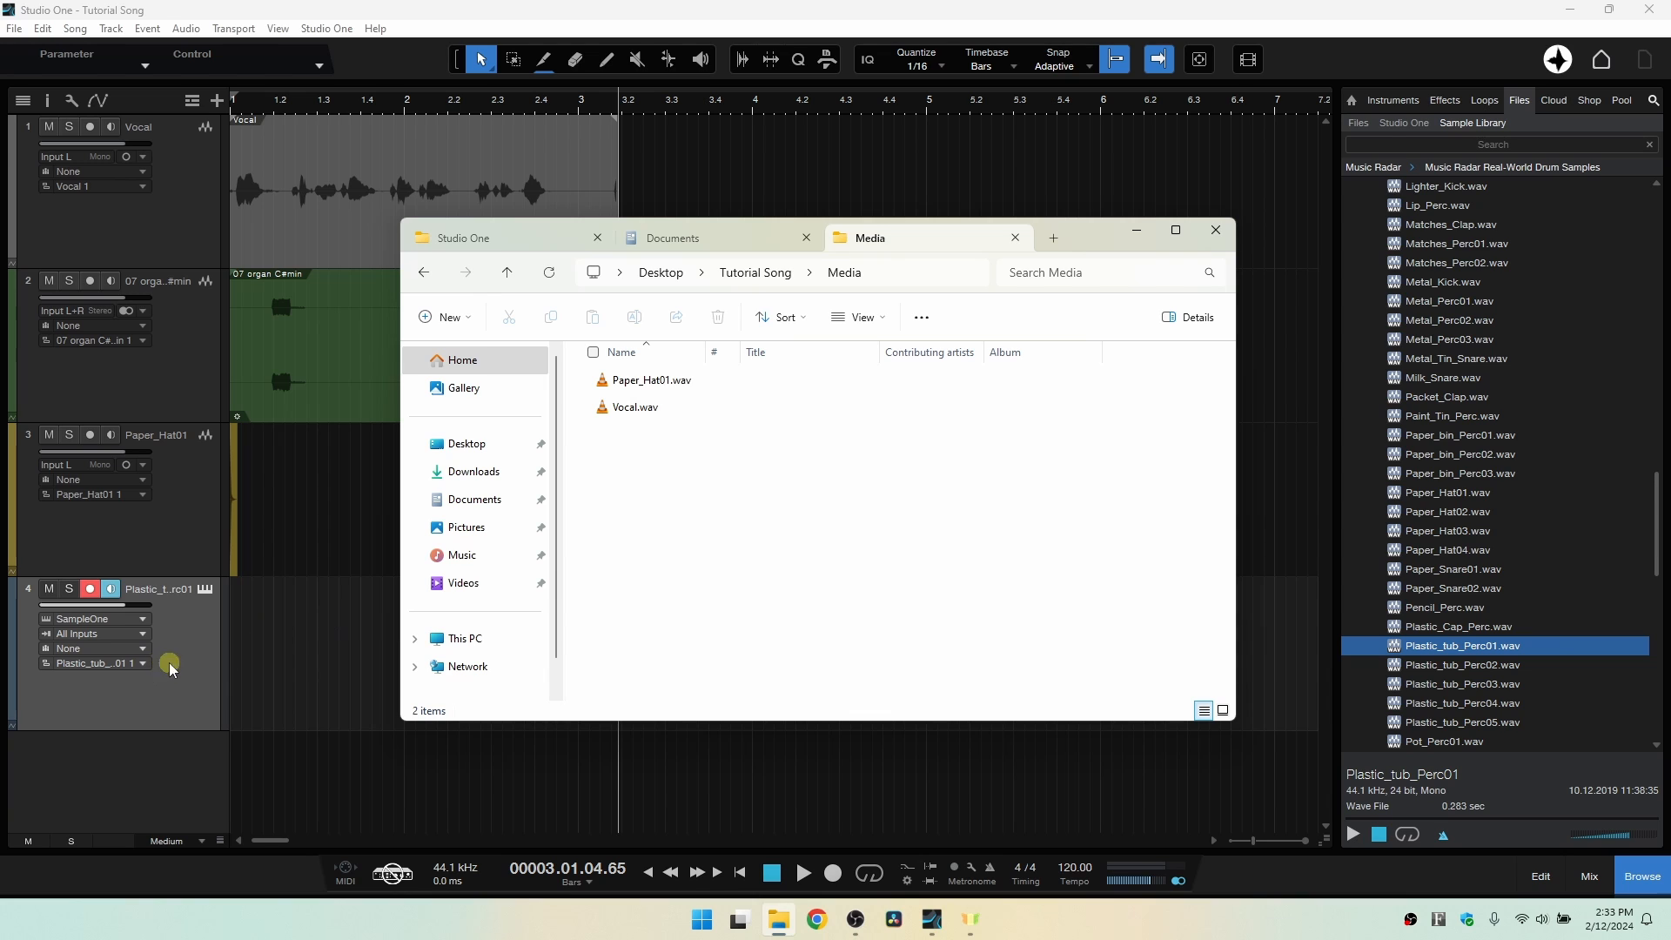
{"action": "left_click", "coordinate": [757, 274]}
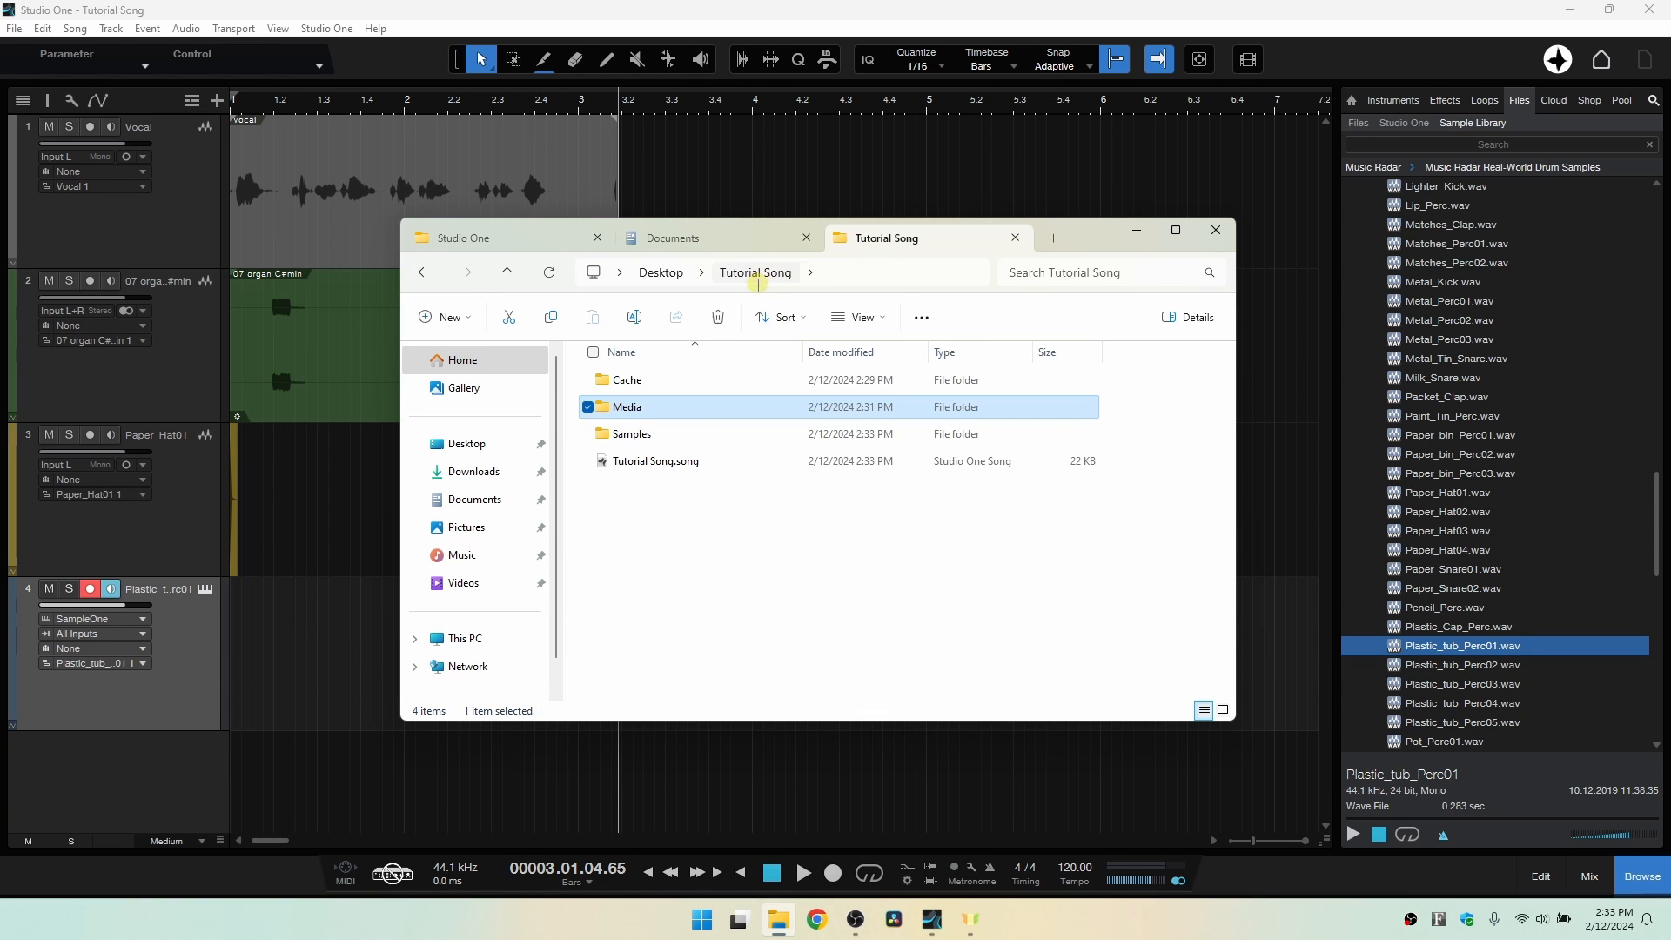
{"action": "left_click", "coordinate": [1138, 235]}
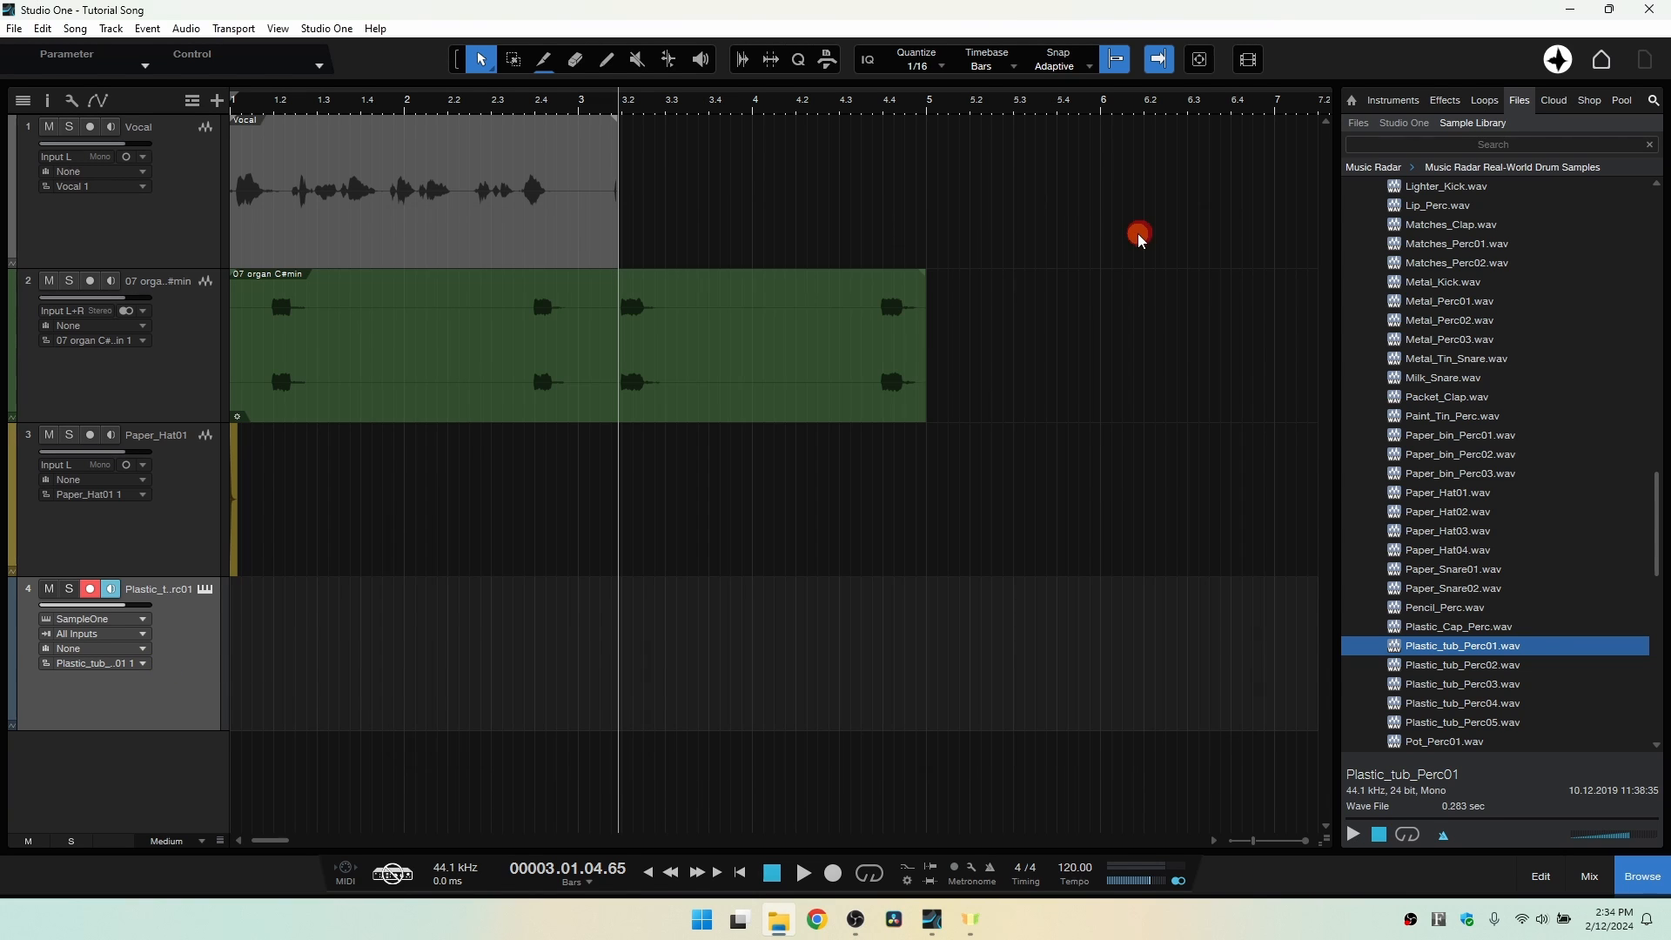
Save a copy of the song as Tutorial Song 2 in the same Tutorial Song folder.
{"action": "left_click", "coordinate": [15, 28]}
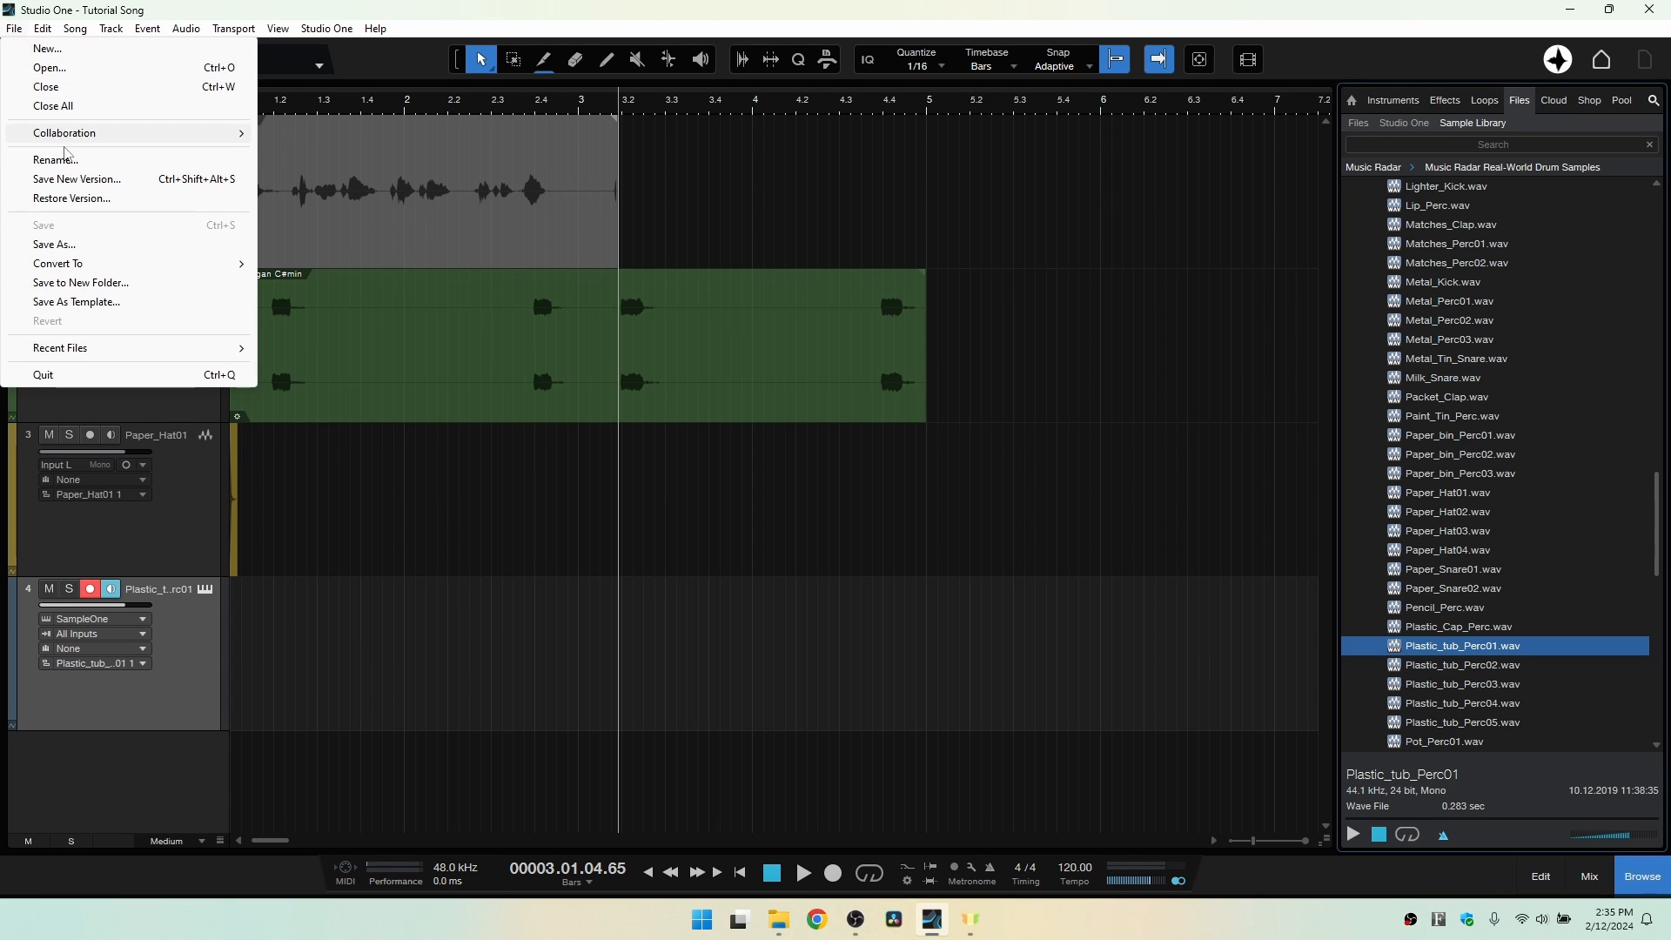
{"action": "left_click", "coordinate": [94, 246]}
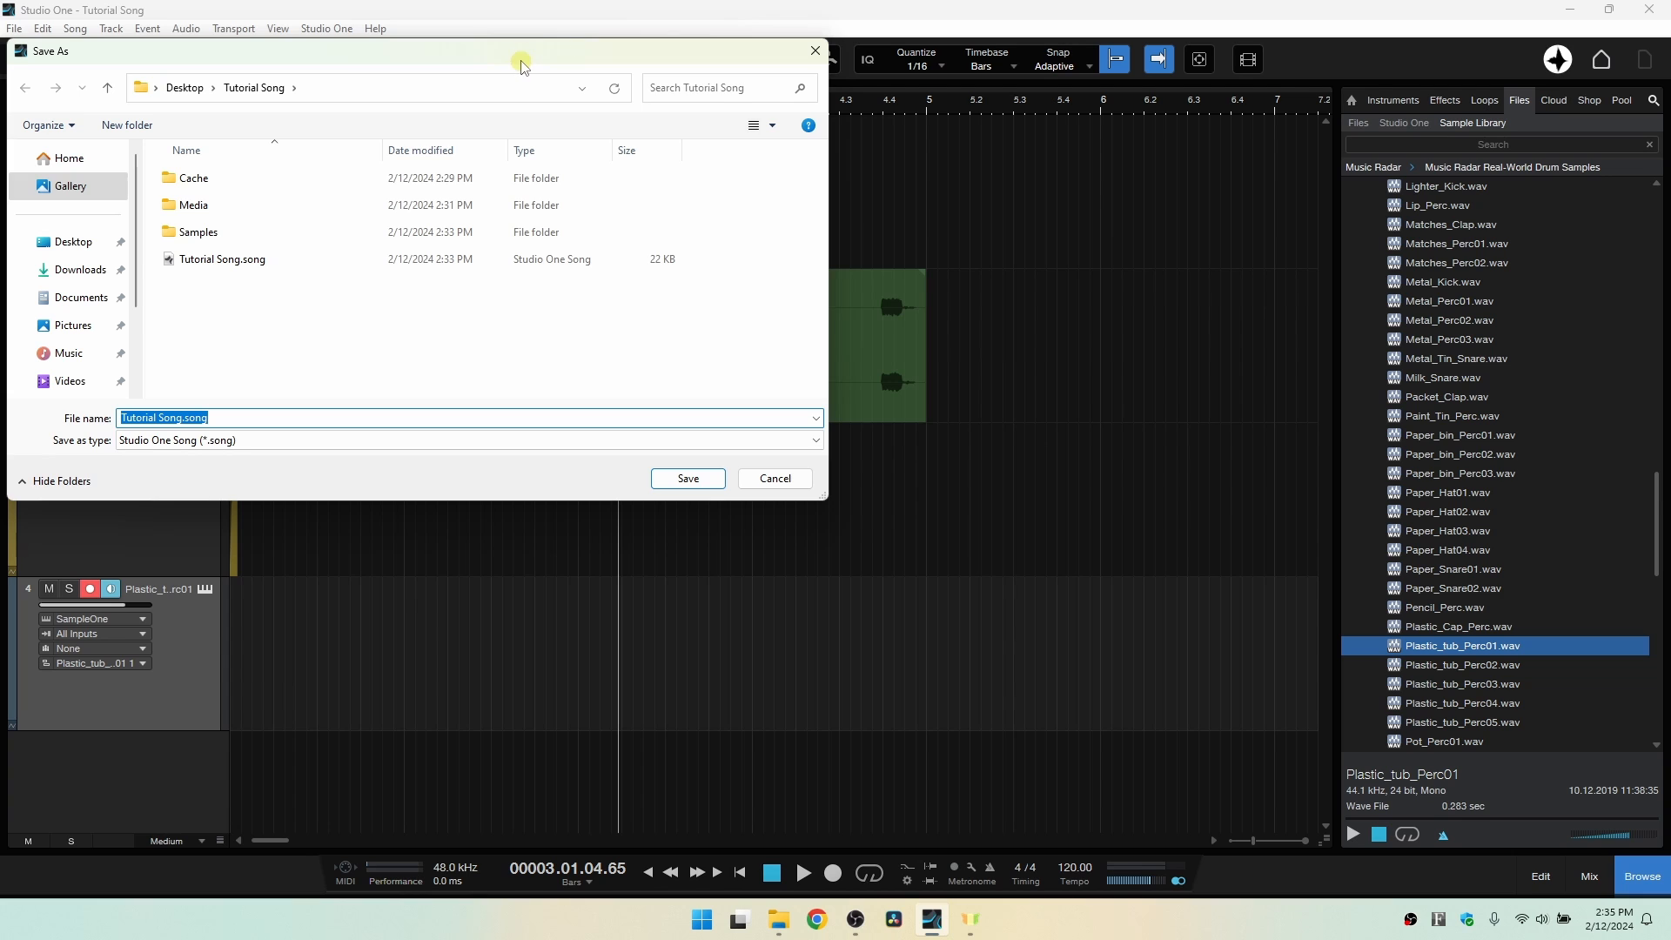
{"action": "left_click_drag", "start_coordinate": [515, 50], "coordinate": [881, 213]}
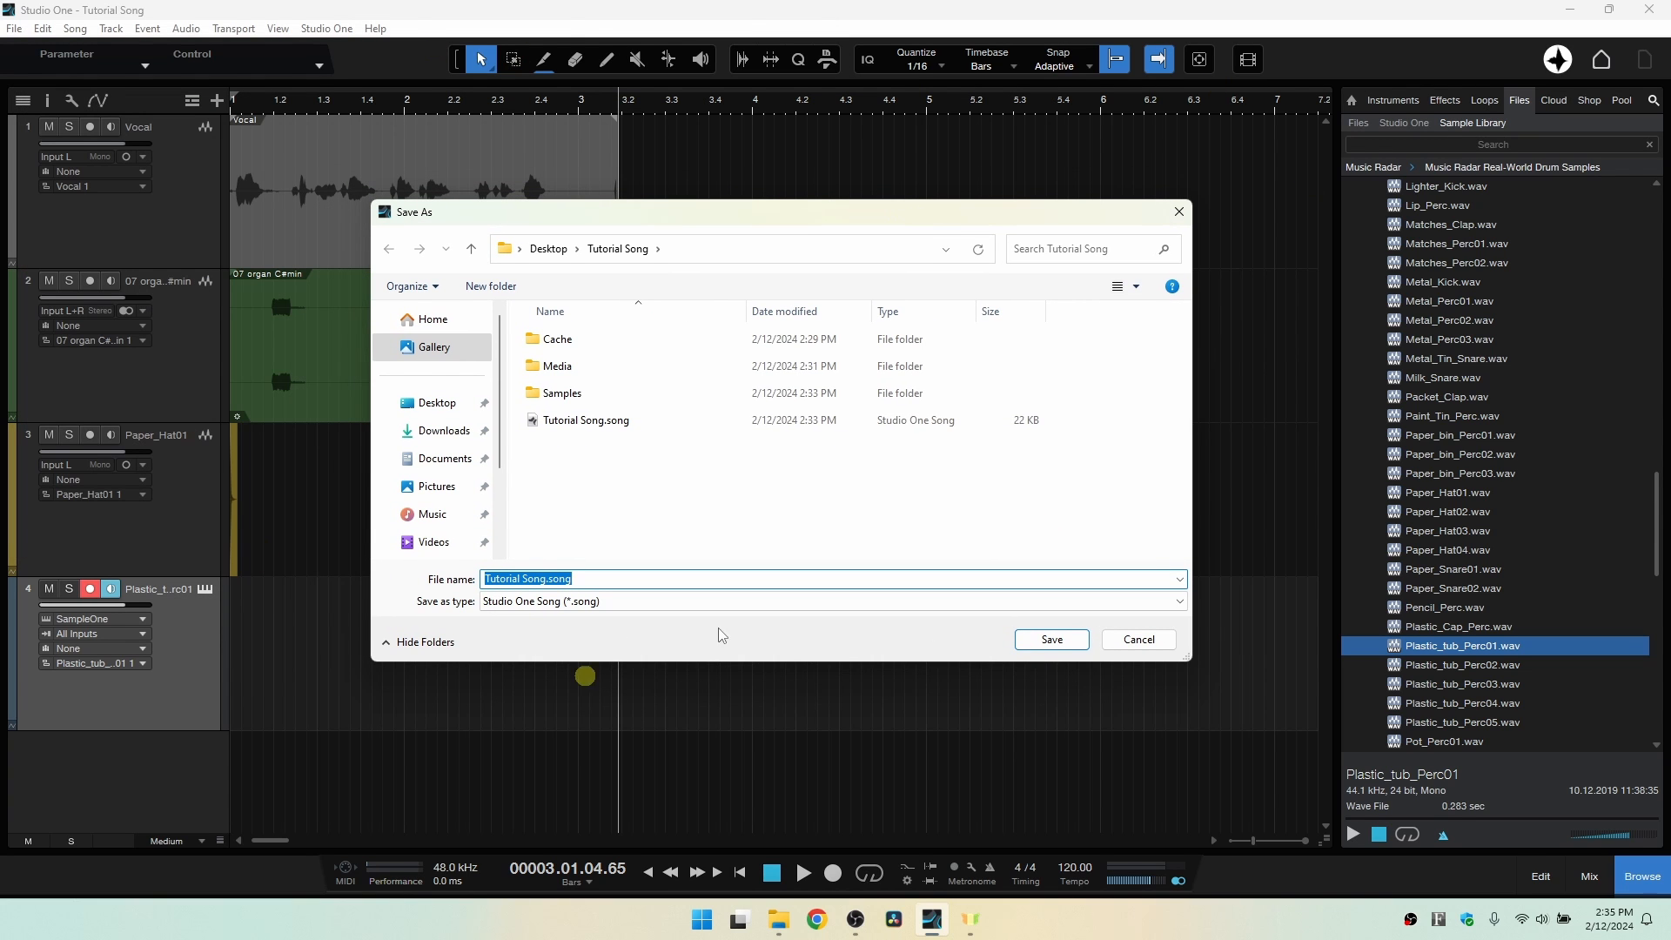
{"action": "key", "text": "Right"}
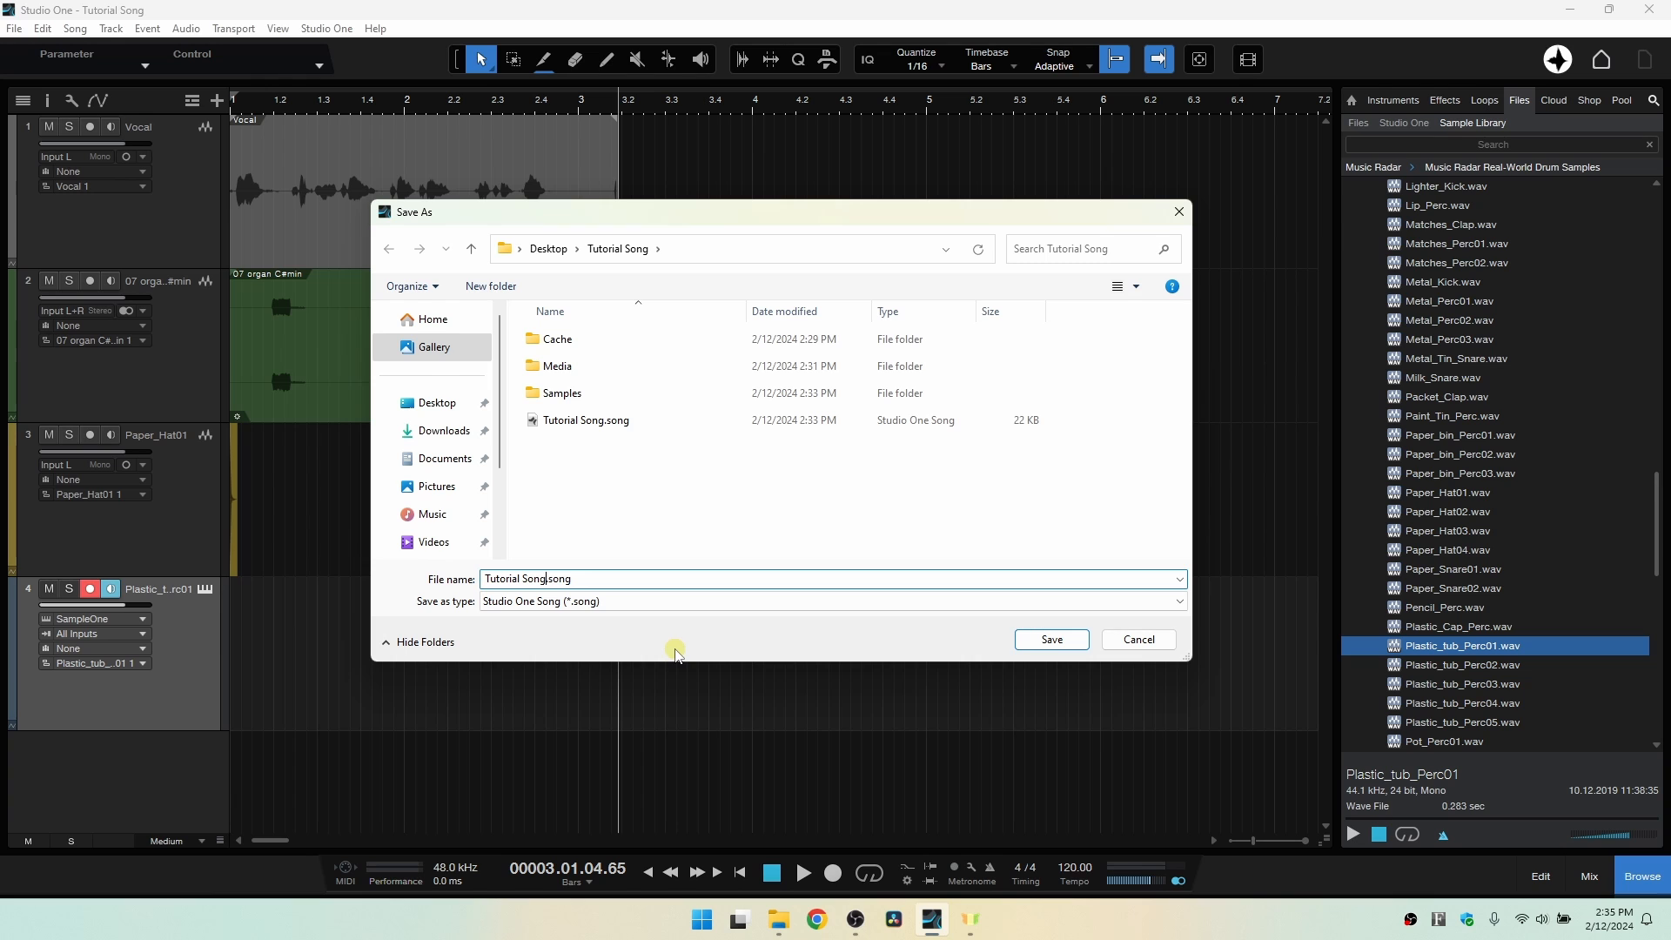
{"action": "key", "text": "Return"}
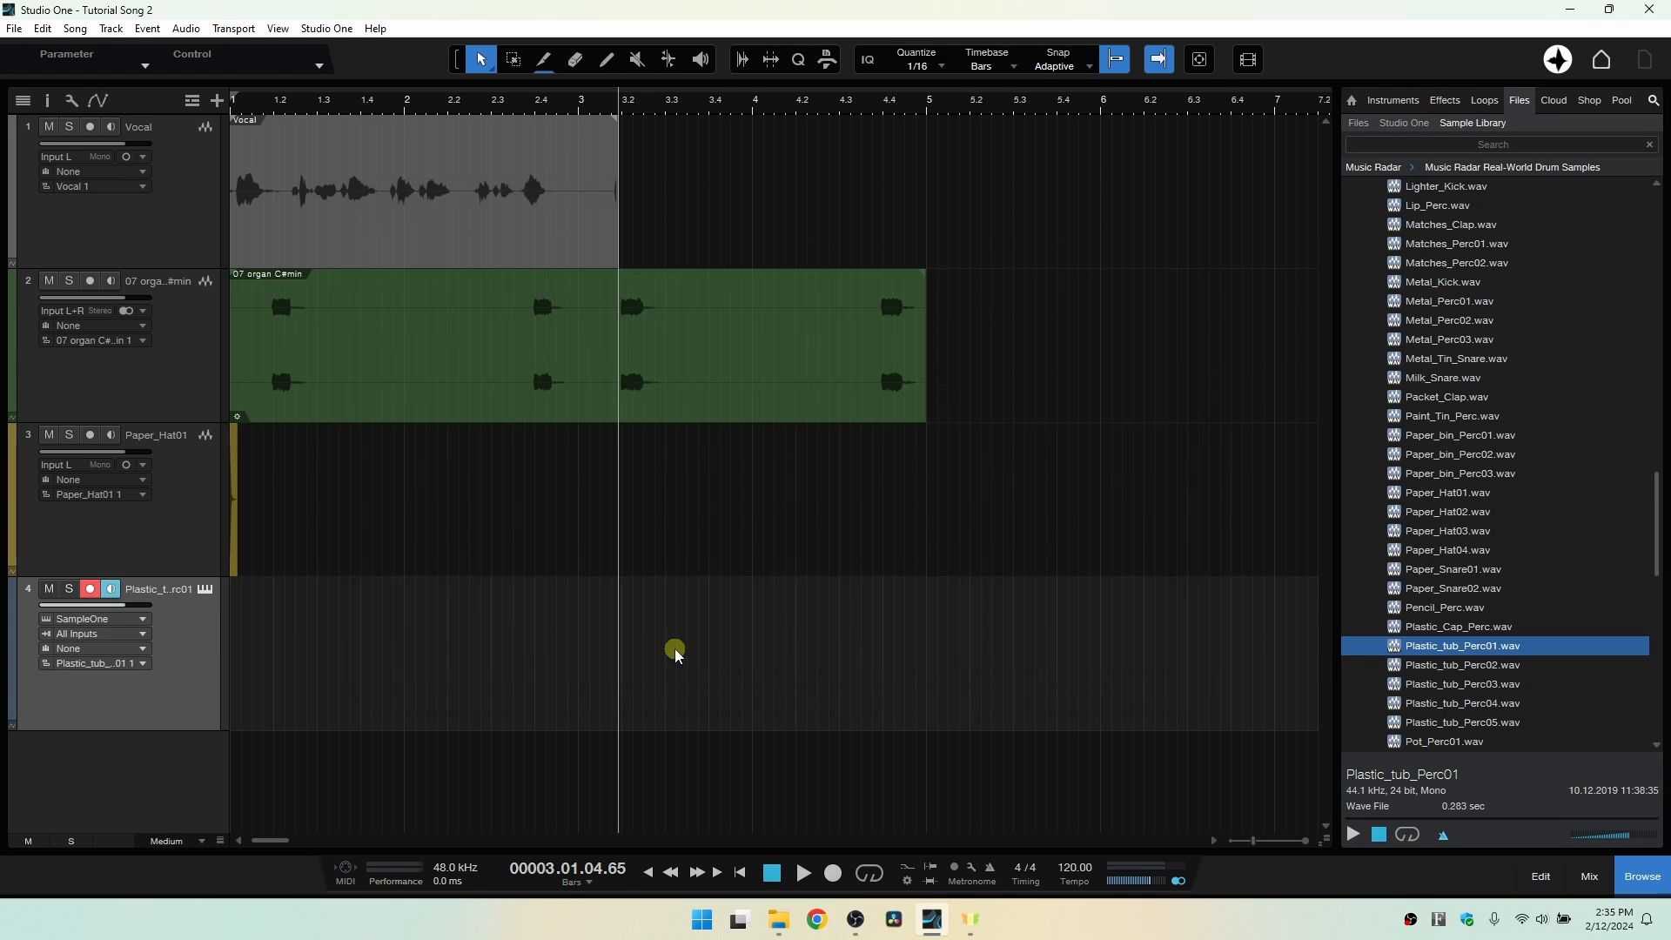
Switch to File Explorer, look over the Tutorial Song folder, and open Tutorial Song.song in Studio One.
{"action": "left_click", "coordinate": [779, 920]}
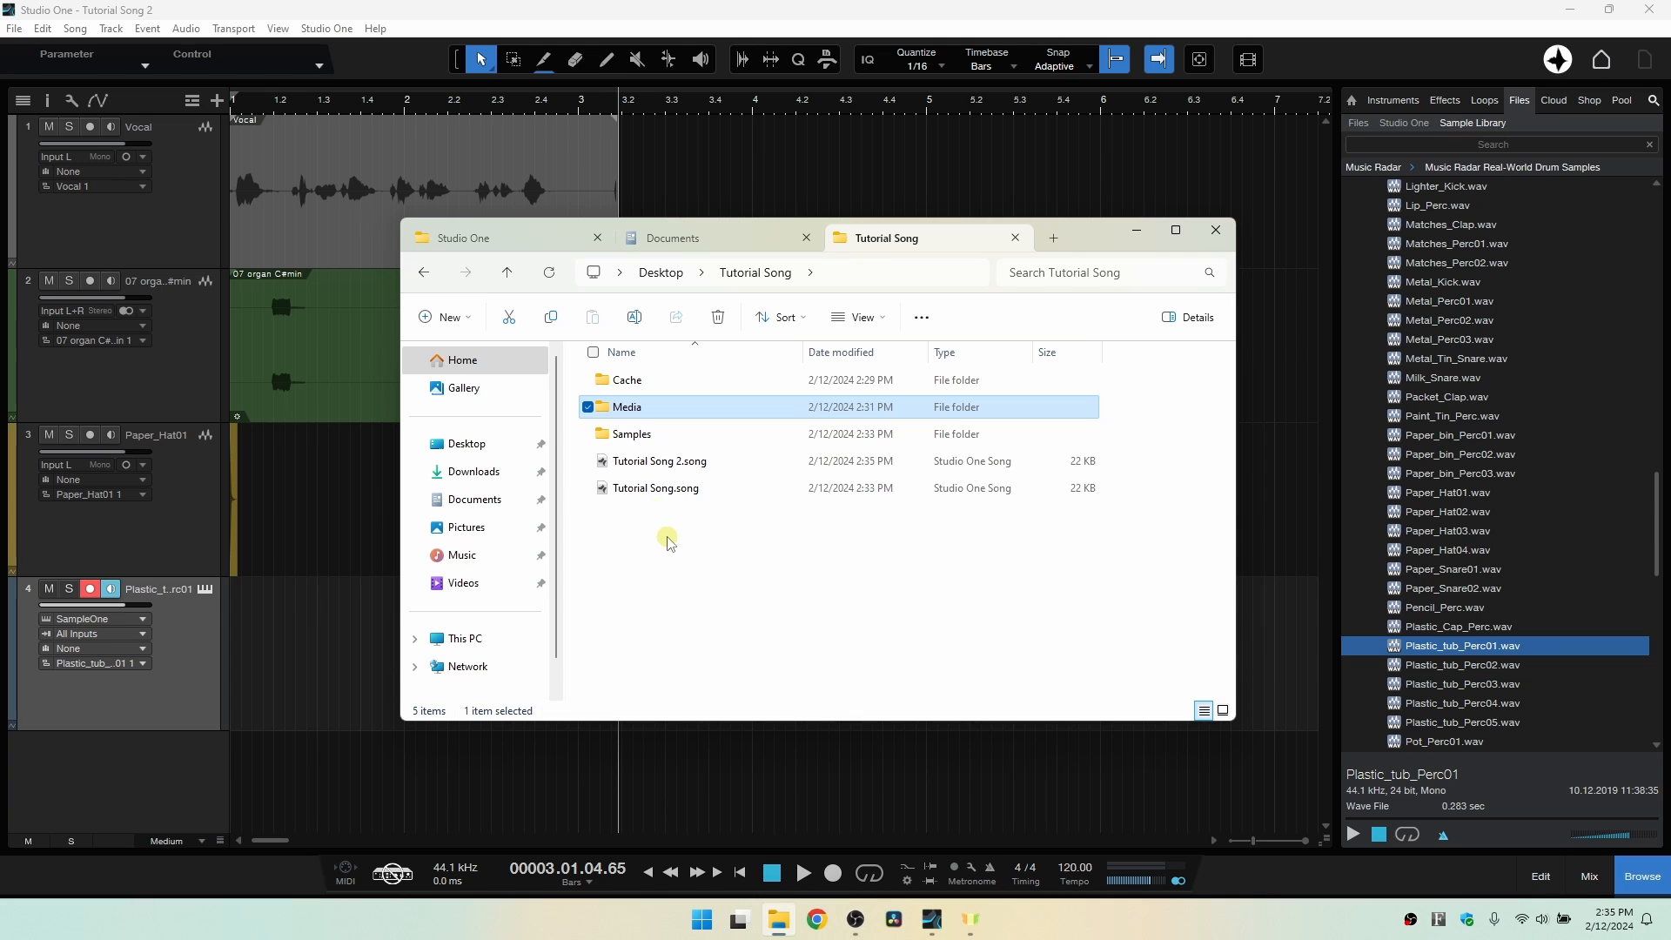
{"action": "left_click", "coordinate": [644, 491]}
{"action": "double_click", "coordinate": [644, 491]}
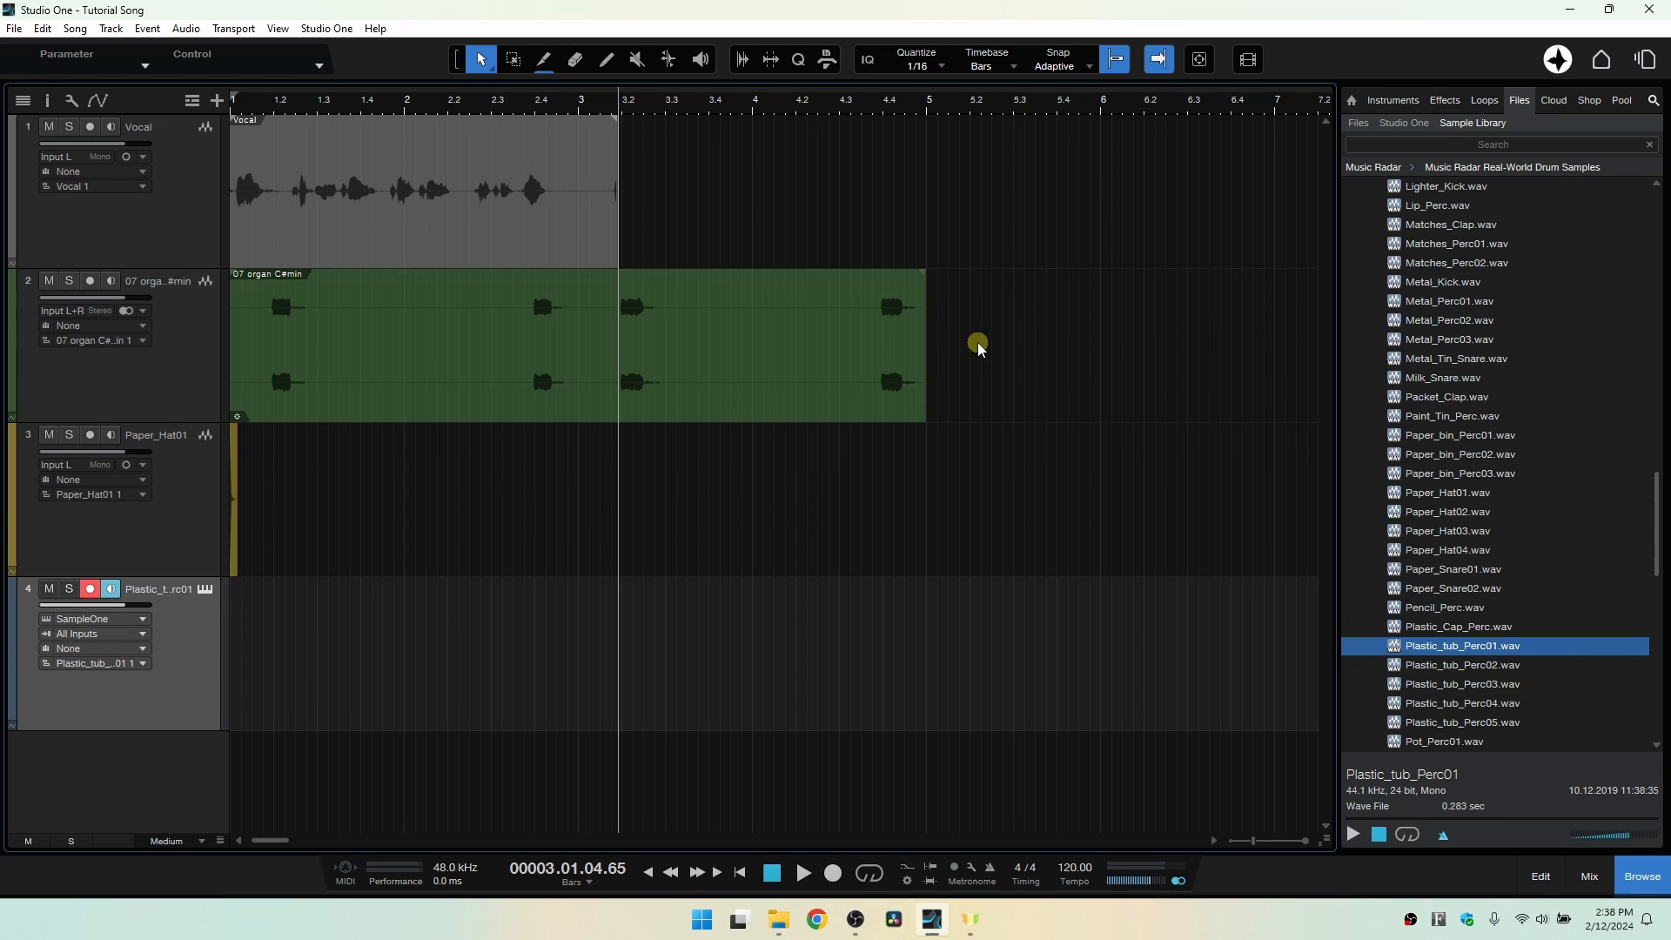
Set the autosave interval in the Locations save options to 34 sec and apply the change.
{"action": "key", "text": "ctrl+comma"}
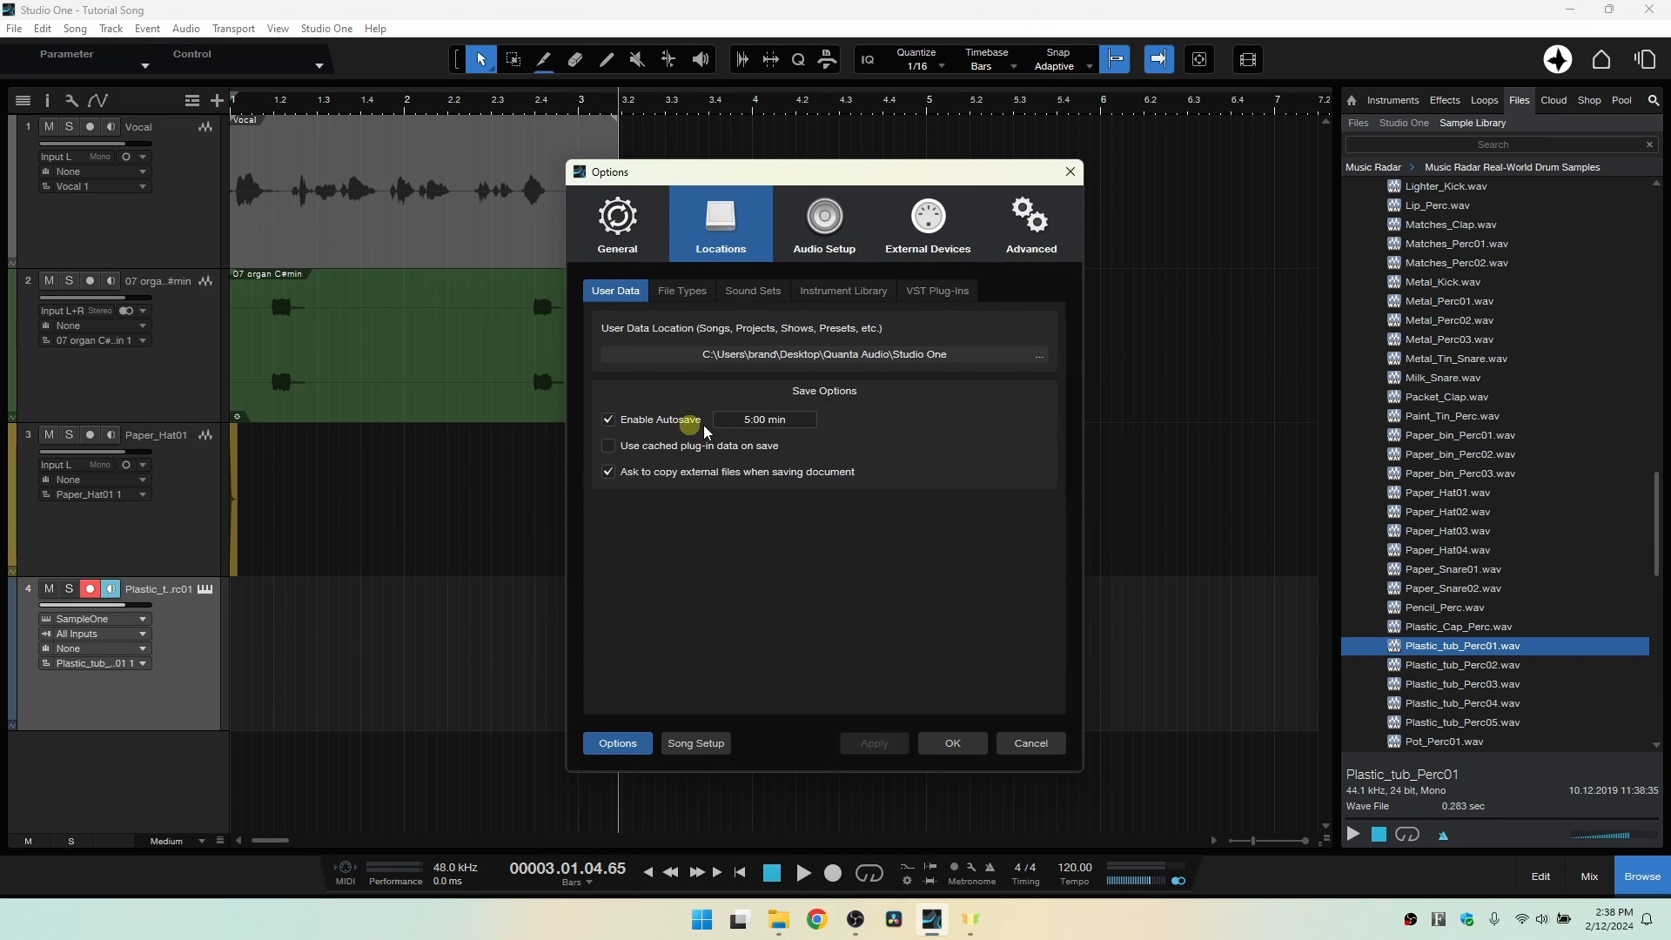
{"action": "left_click_drag", "start_coordinate": [775, 424], "coordinate": [746, 813]}
{"action": "left_click_drag", "start_coordinate": [757, 422], "coordinate": [774, 841]}
{"action": "left_click_drag", "start_coordinate": [759, 424], "coordinate": [741, 886]}
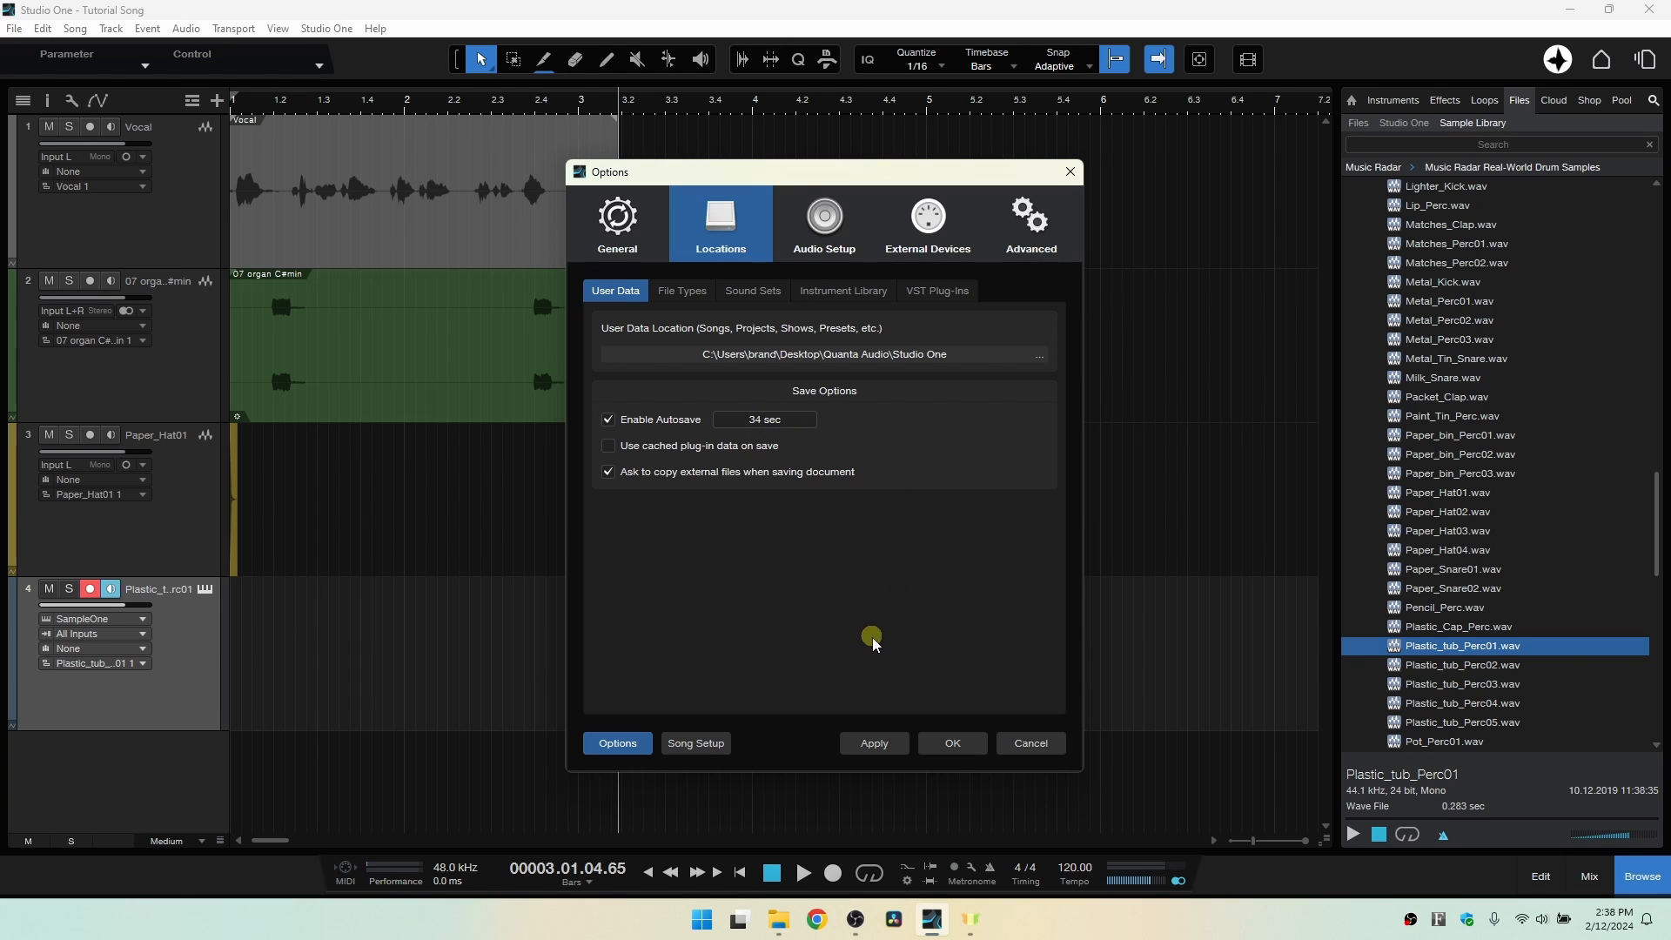
{"action": "left_click", "coordinate": [875, 740]}
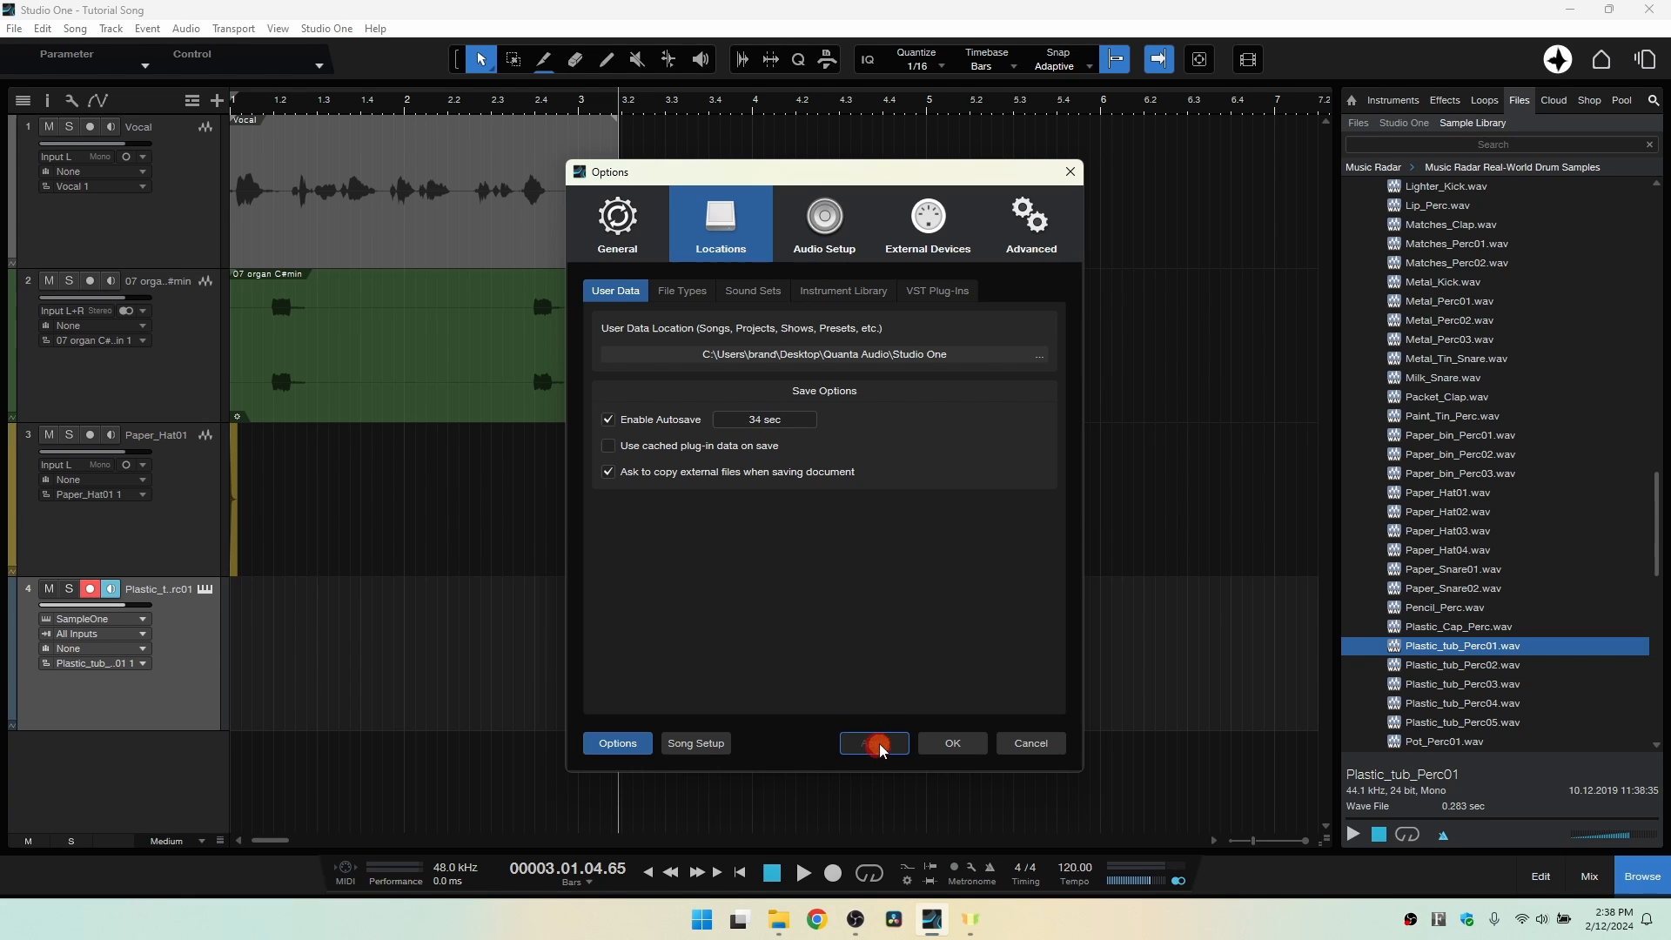
{"action": "left_click", "coordinate": [955, 744]}
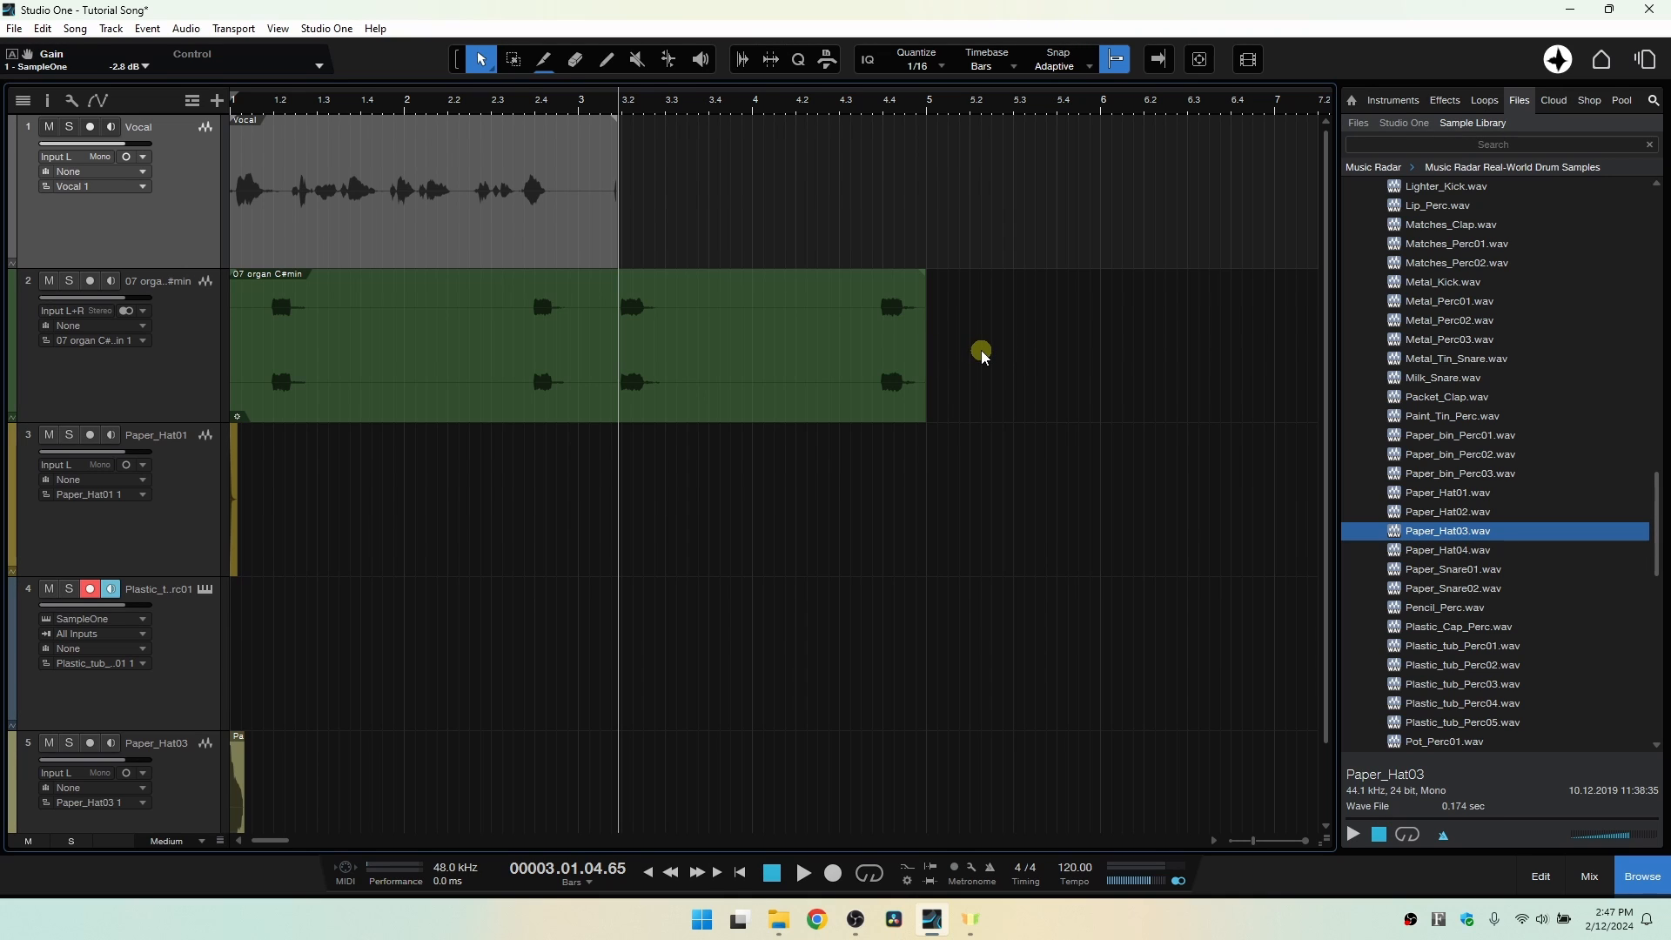
Switch to File Explorer, examine the autosaved versions in the Tutorial Song History folder, and return to Studio One.
{"action": "left_click", "coordinate": [779, 922]}
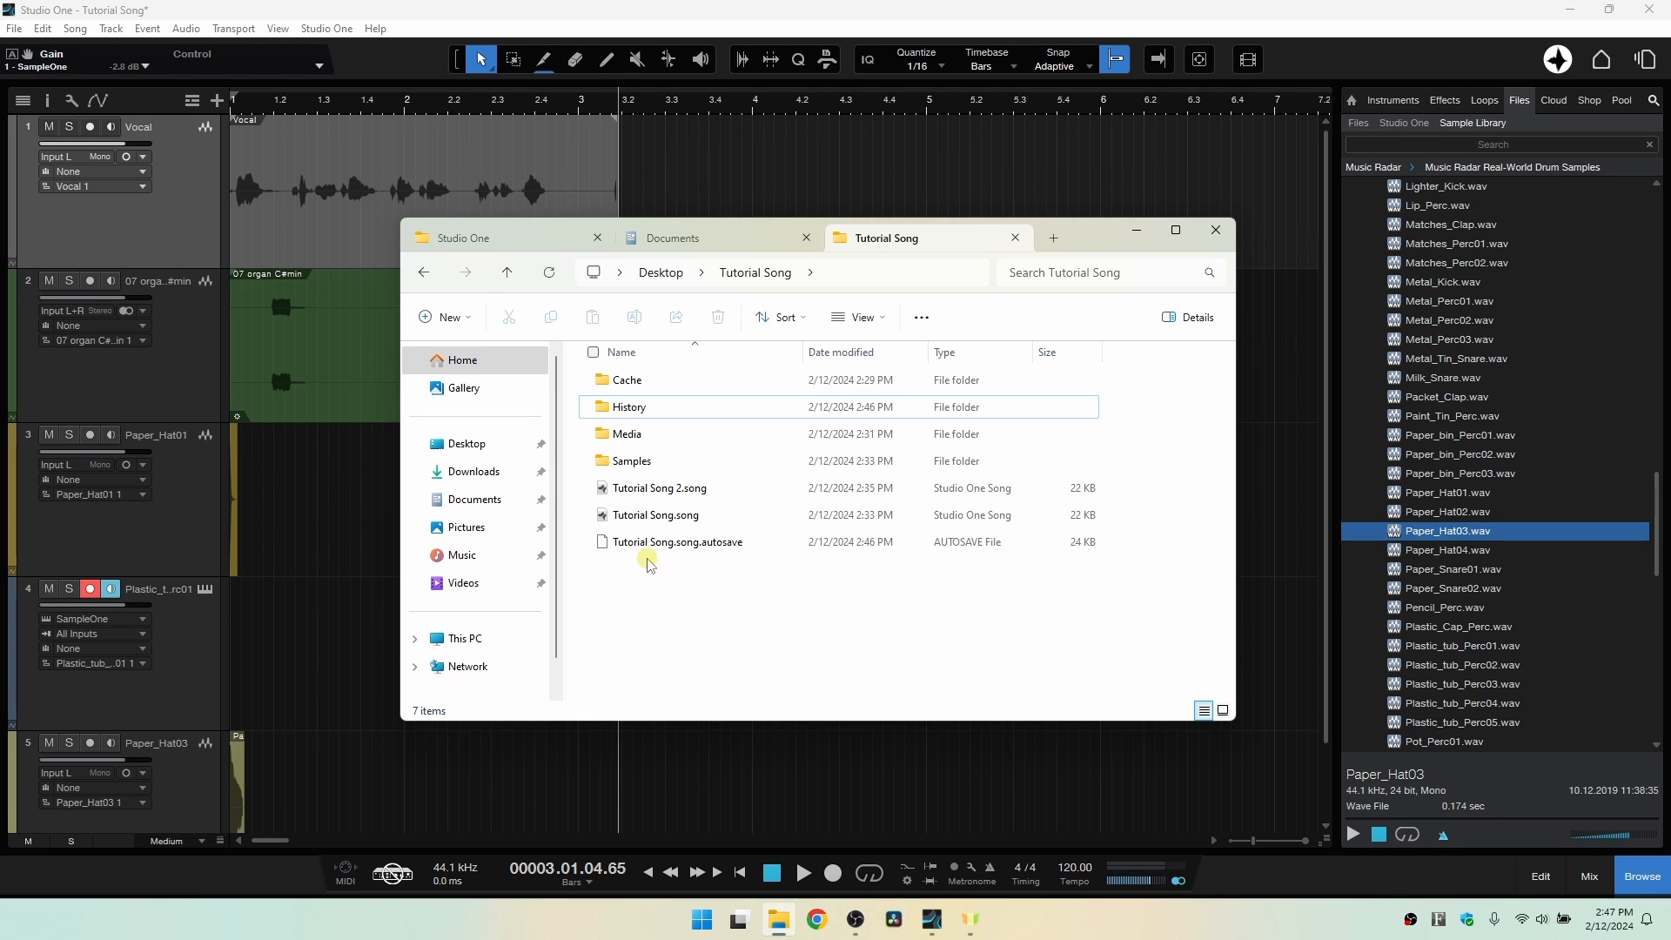
{"action": "double_click", "coordinate": [635, 407]}
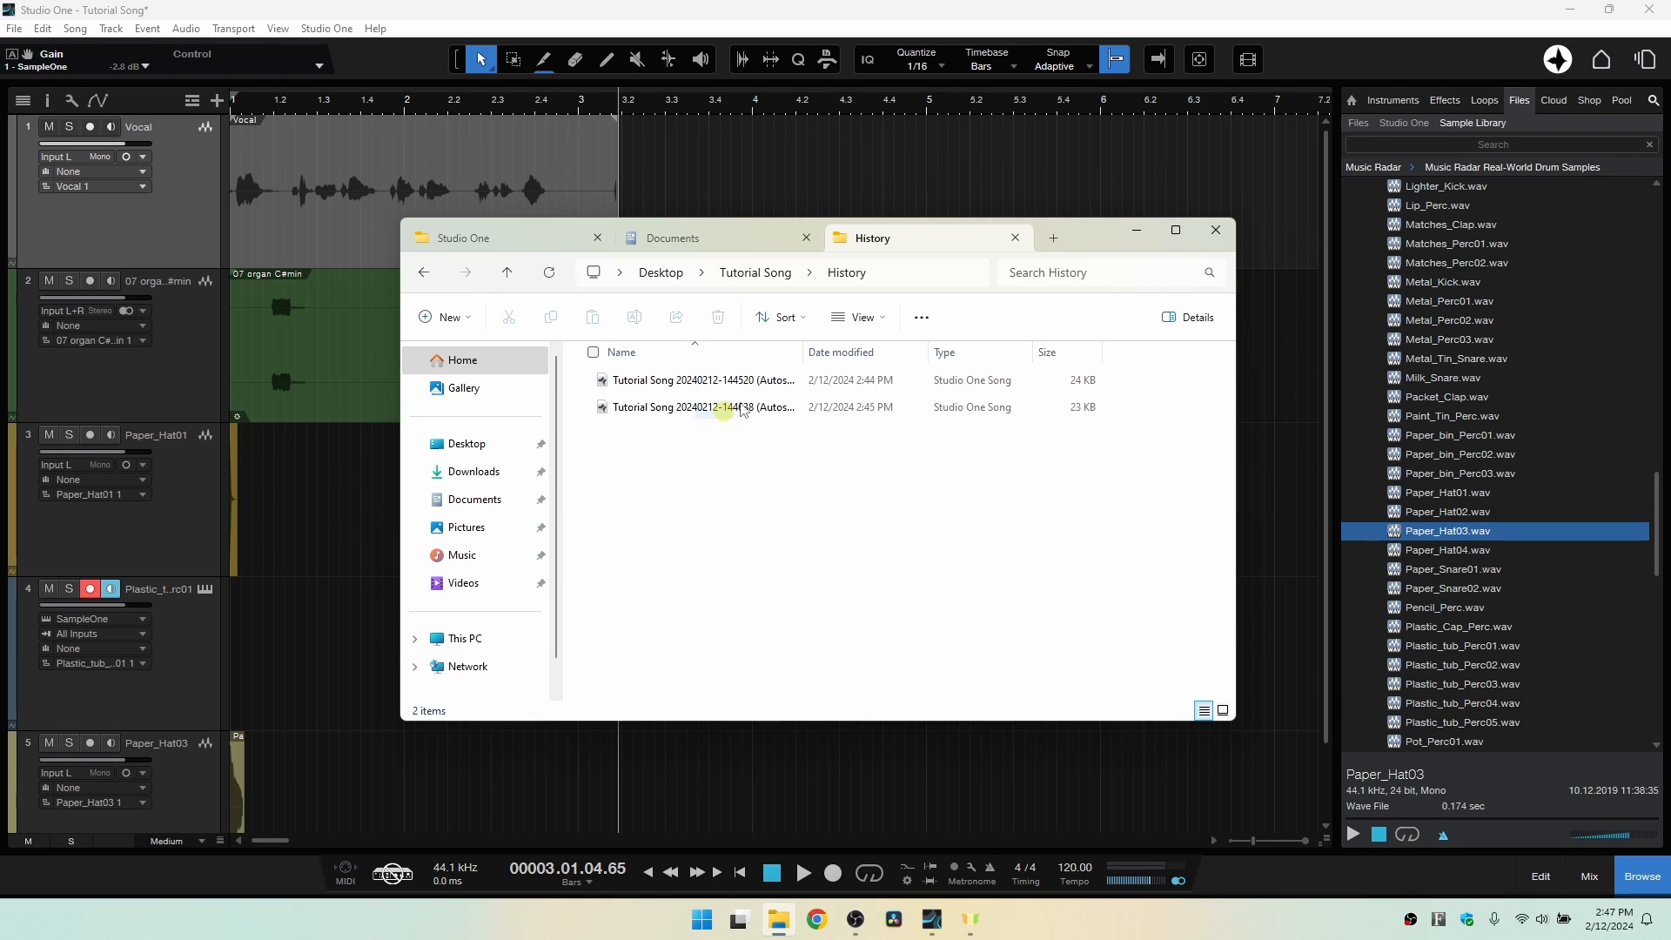
{"action": "left_click_drag", "start_coordinate": [803, 352], "coordinate": [917, 356]}
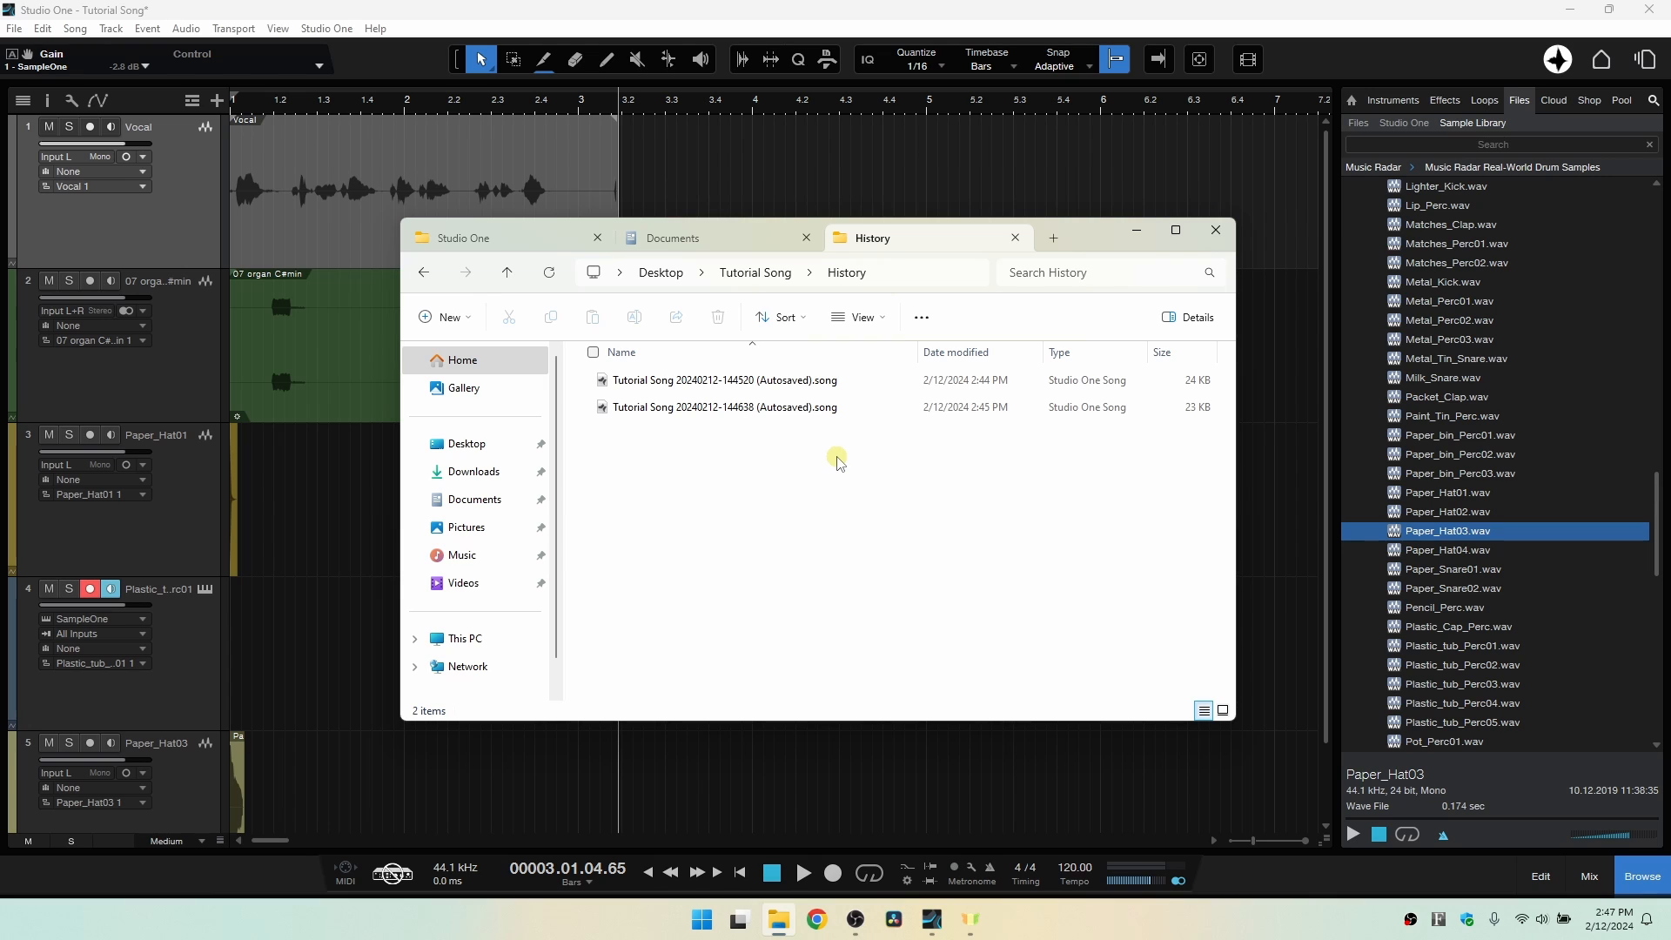
{"action": "left_click", "coordinate": [761, 277]}
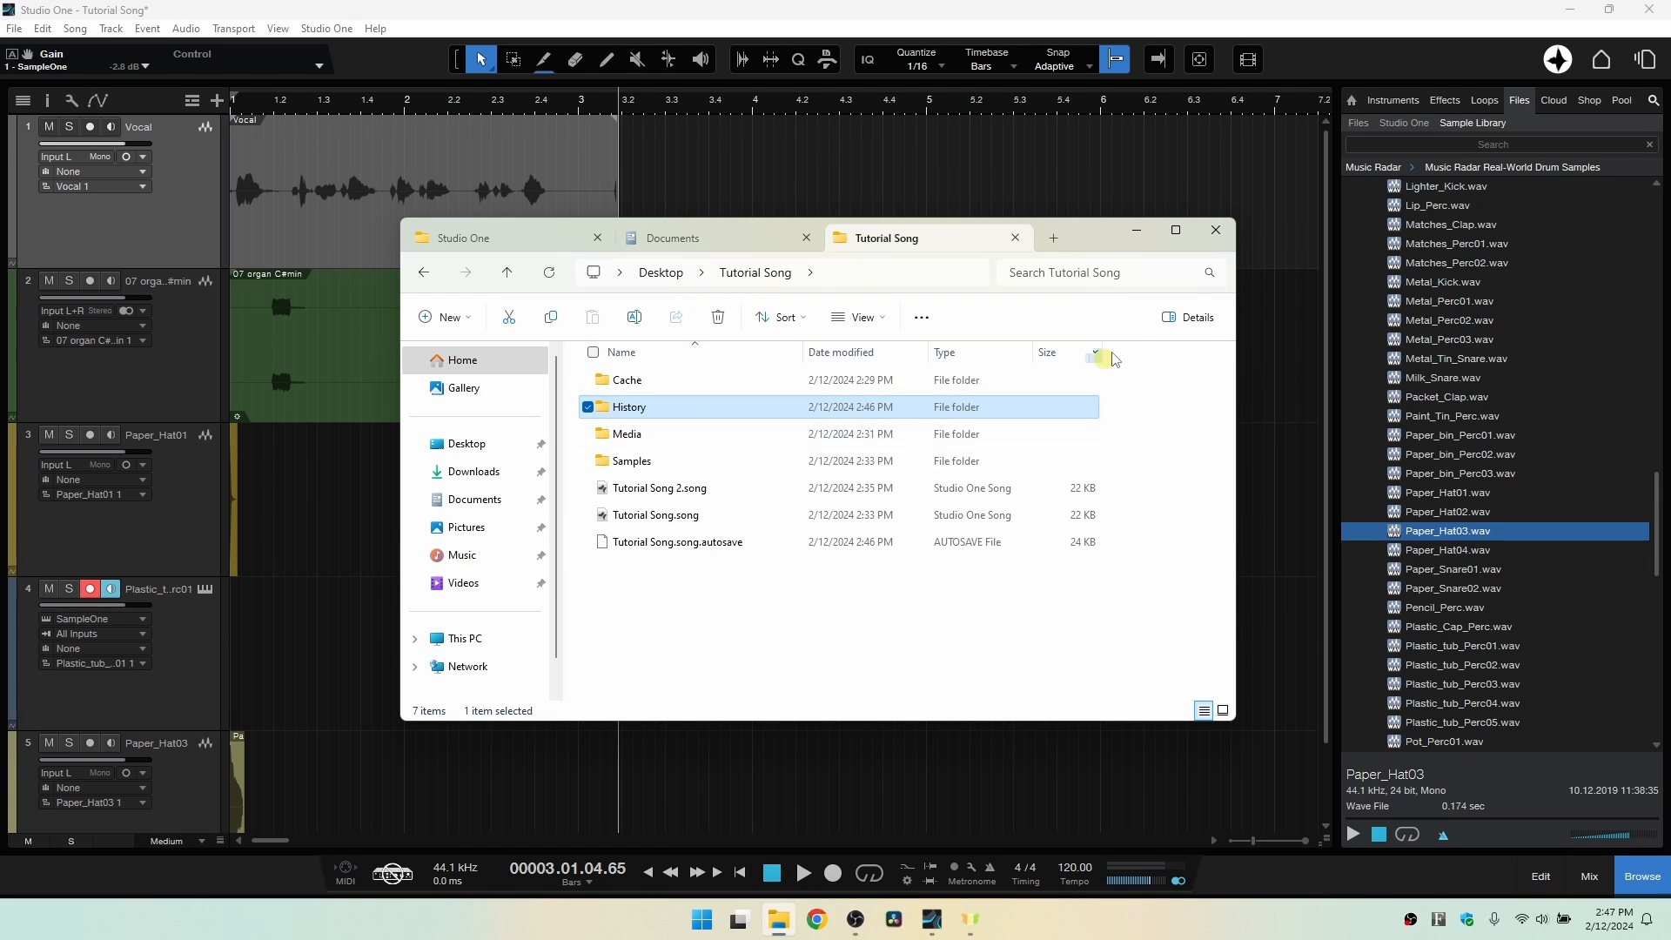
{"action": "left_click", "coordinate": [1141, 236]}
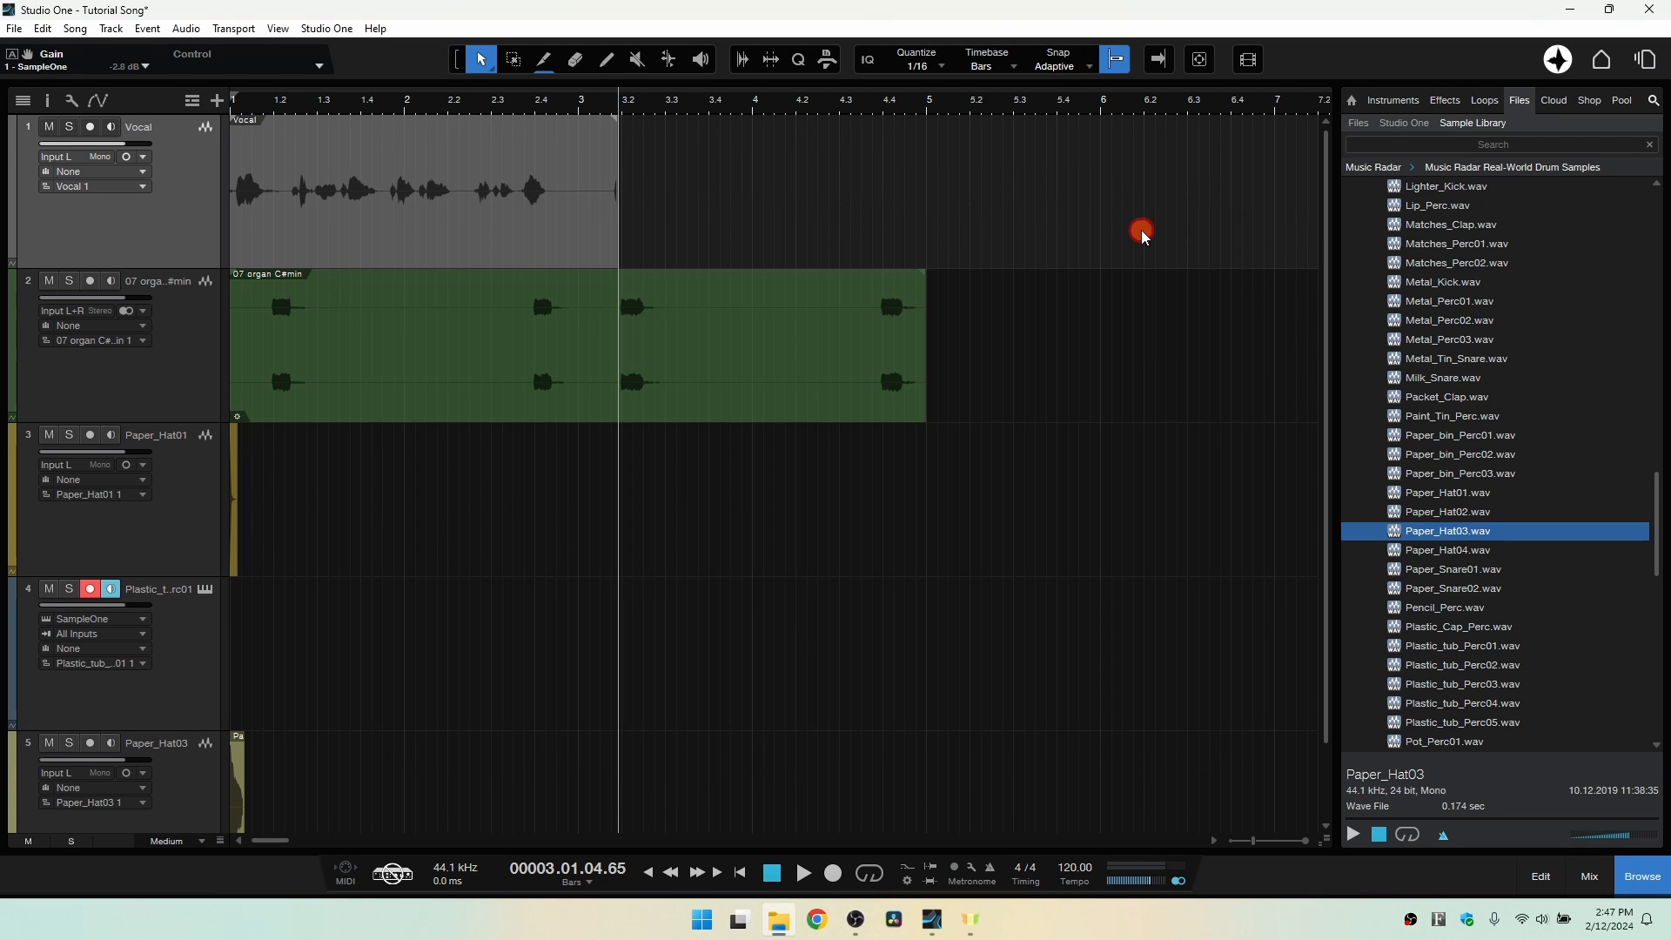
Go to the start page and review the autosaved versions offered for Tutorial Song in the recent files.
{"action": "left_click", "coordinate": [1604, 63]}
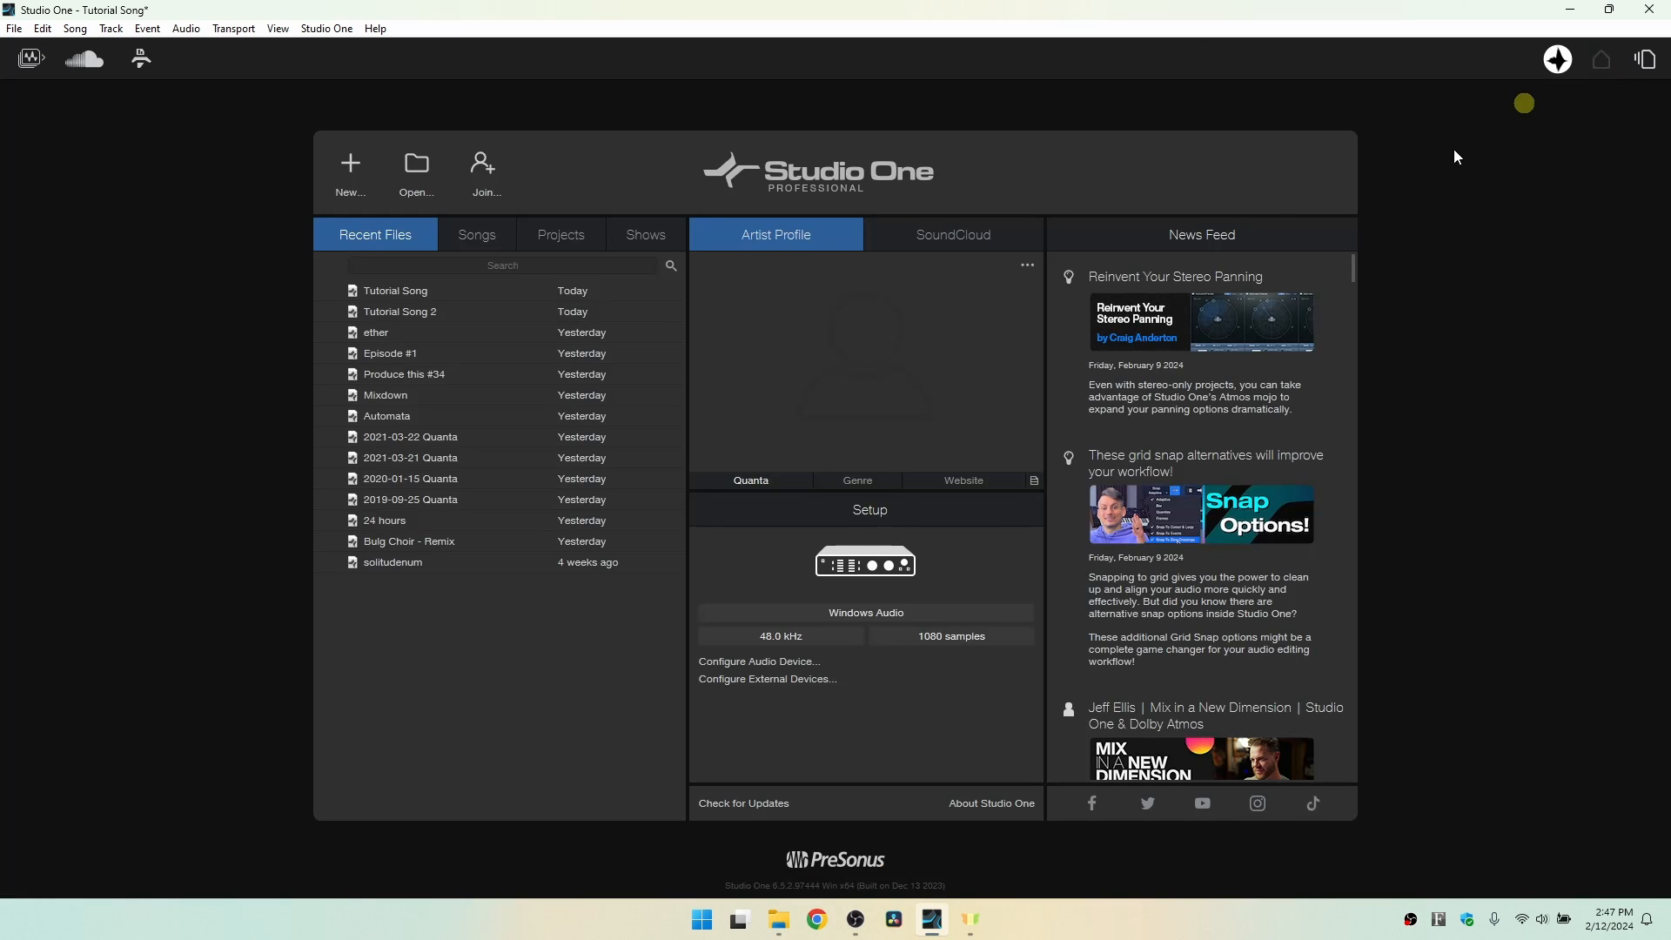
{"action": "right_click", "coordinate": [394, 295]}
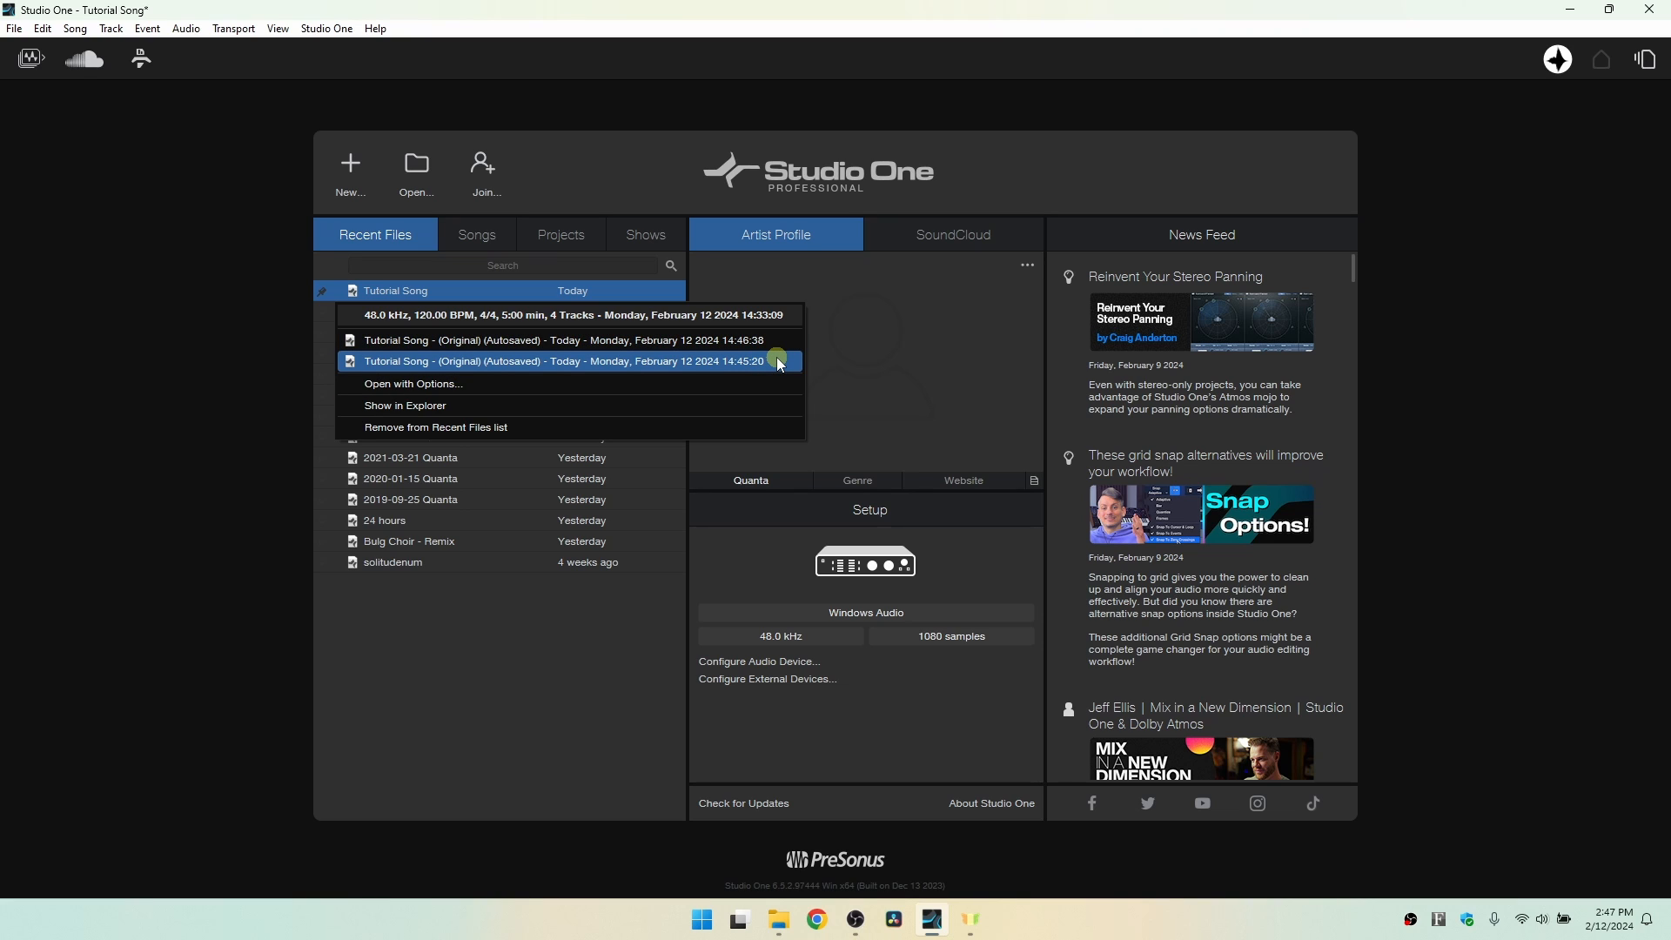
{"action": "left_click", "coordinate": [467, 659]}
{"action": "right_click", "coordinate": [407, 298]}
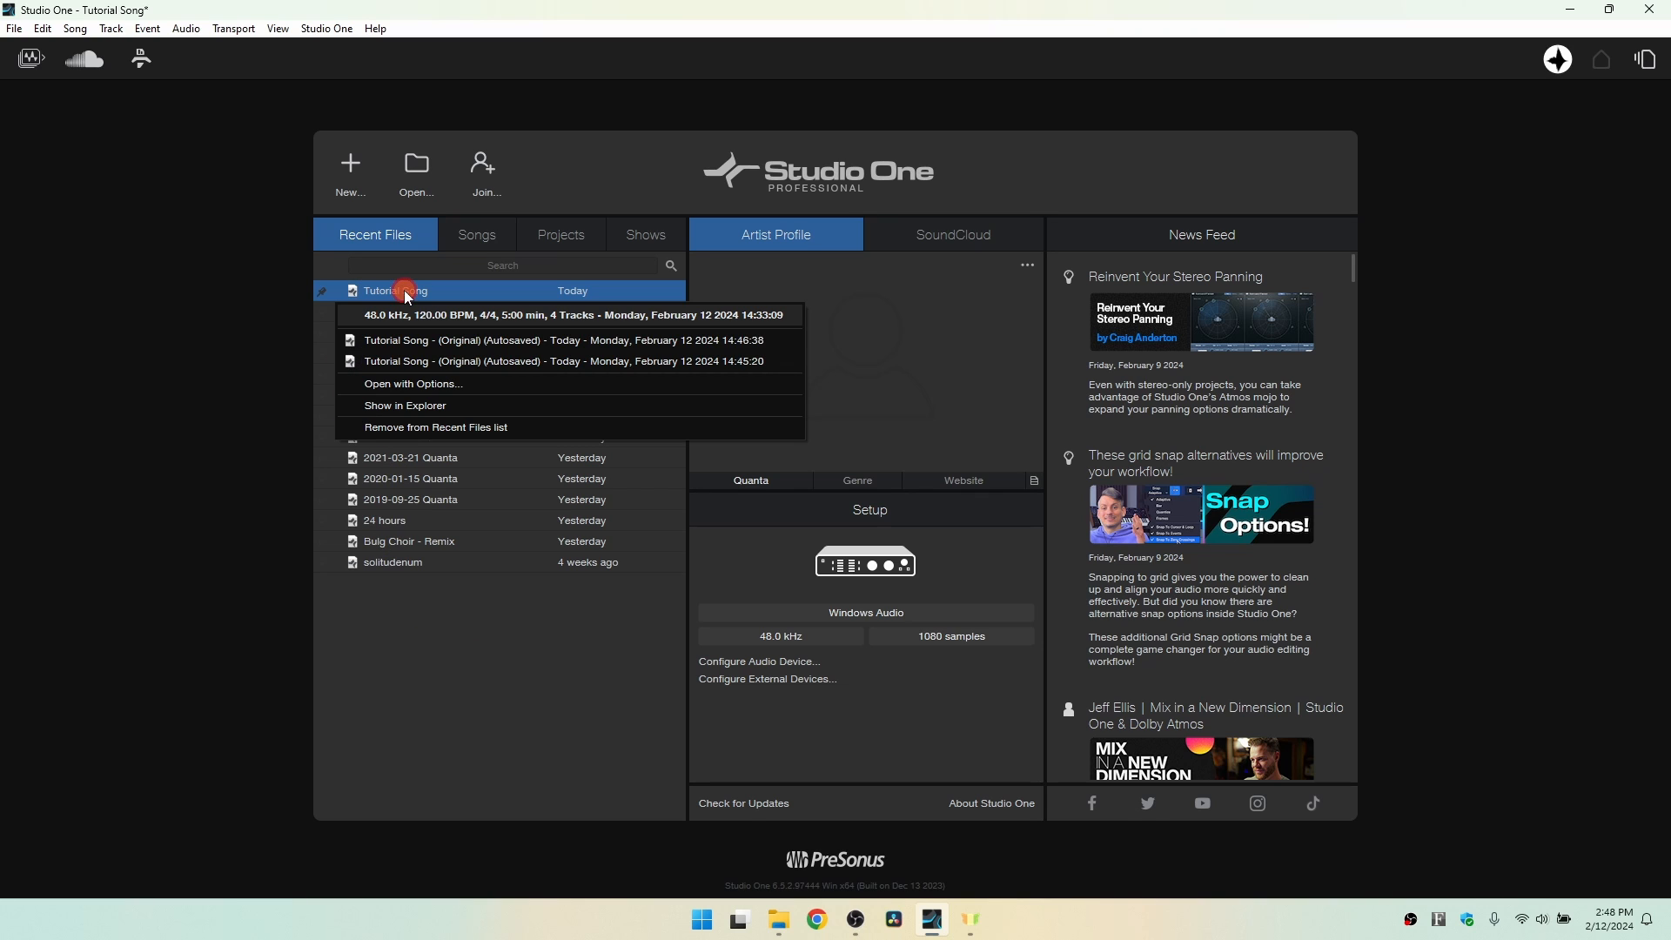
{"action": "left_click", "coordinate": [456, 662]}
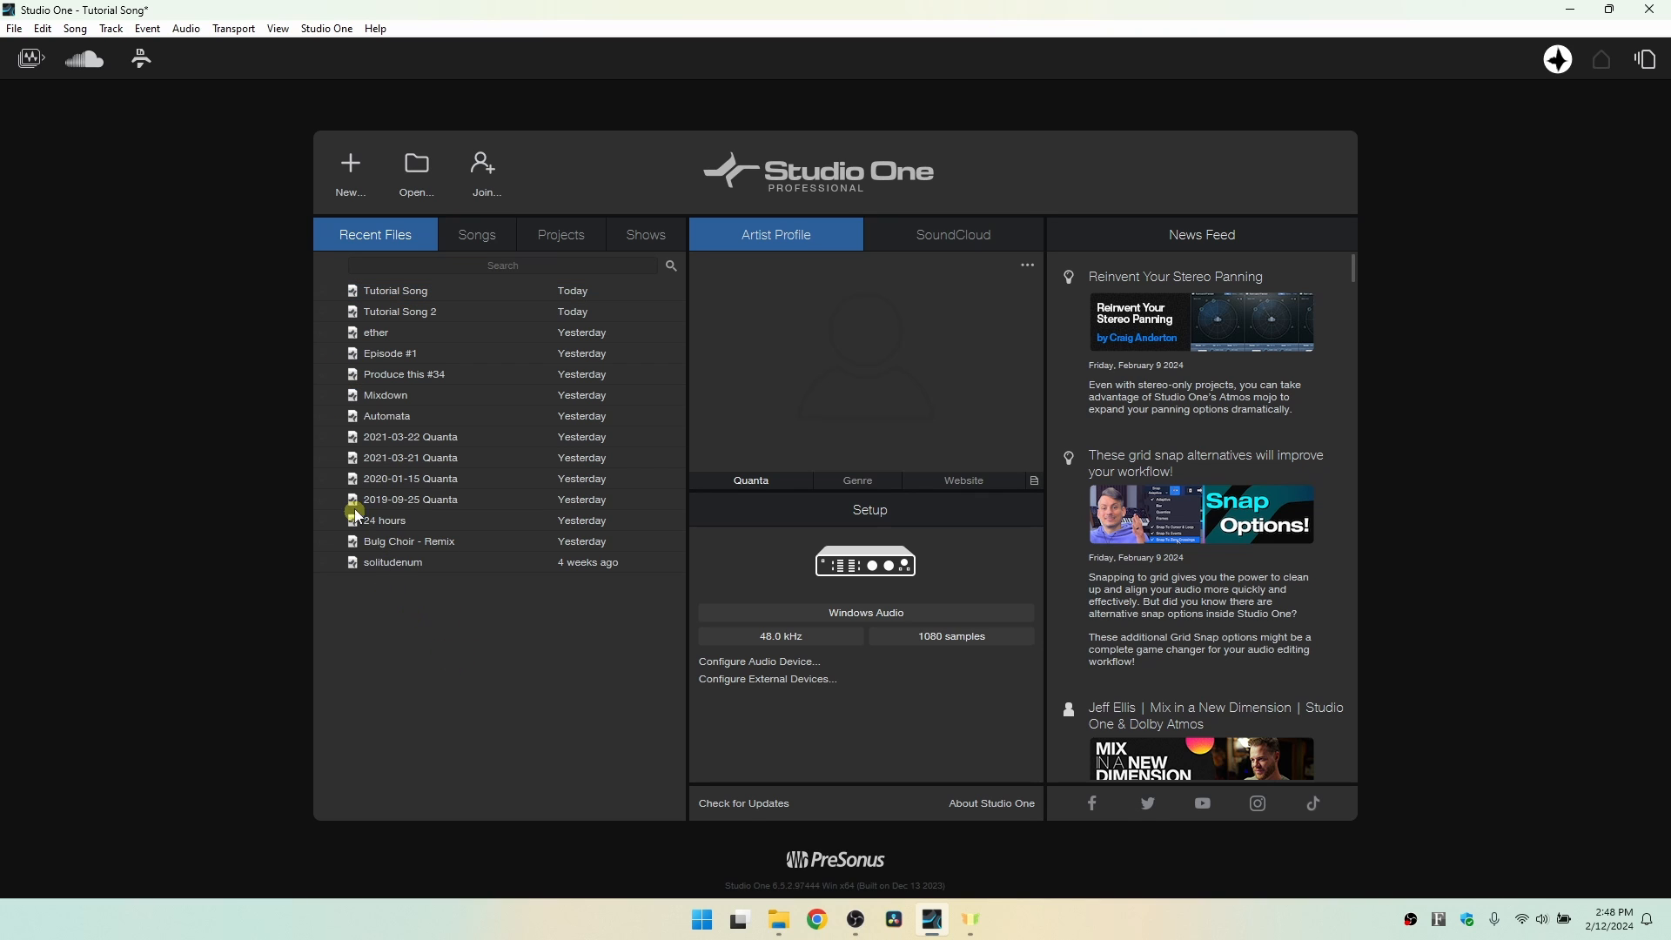
Check the options offered for the 2021-03-22 Quanta song in the recent files, then dismiss them.
{"action": "right_click", "coordinate": [413, 439]}
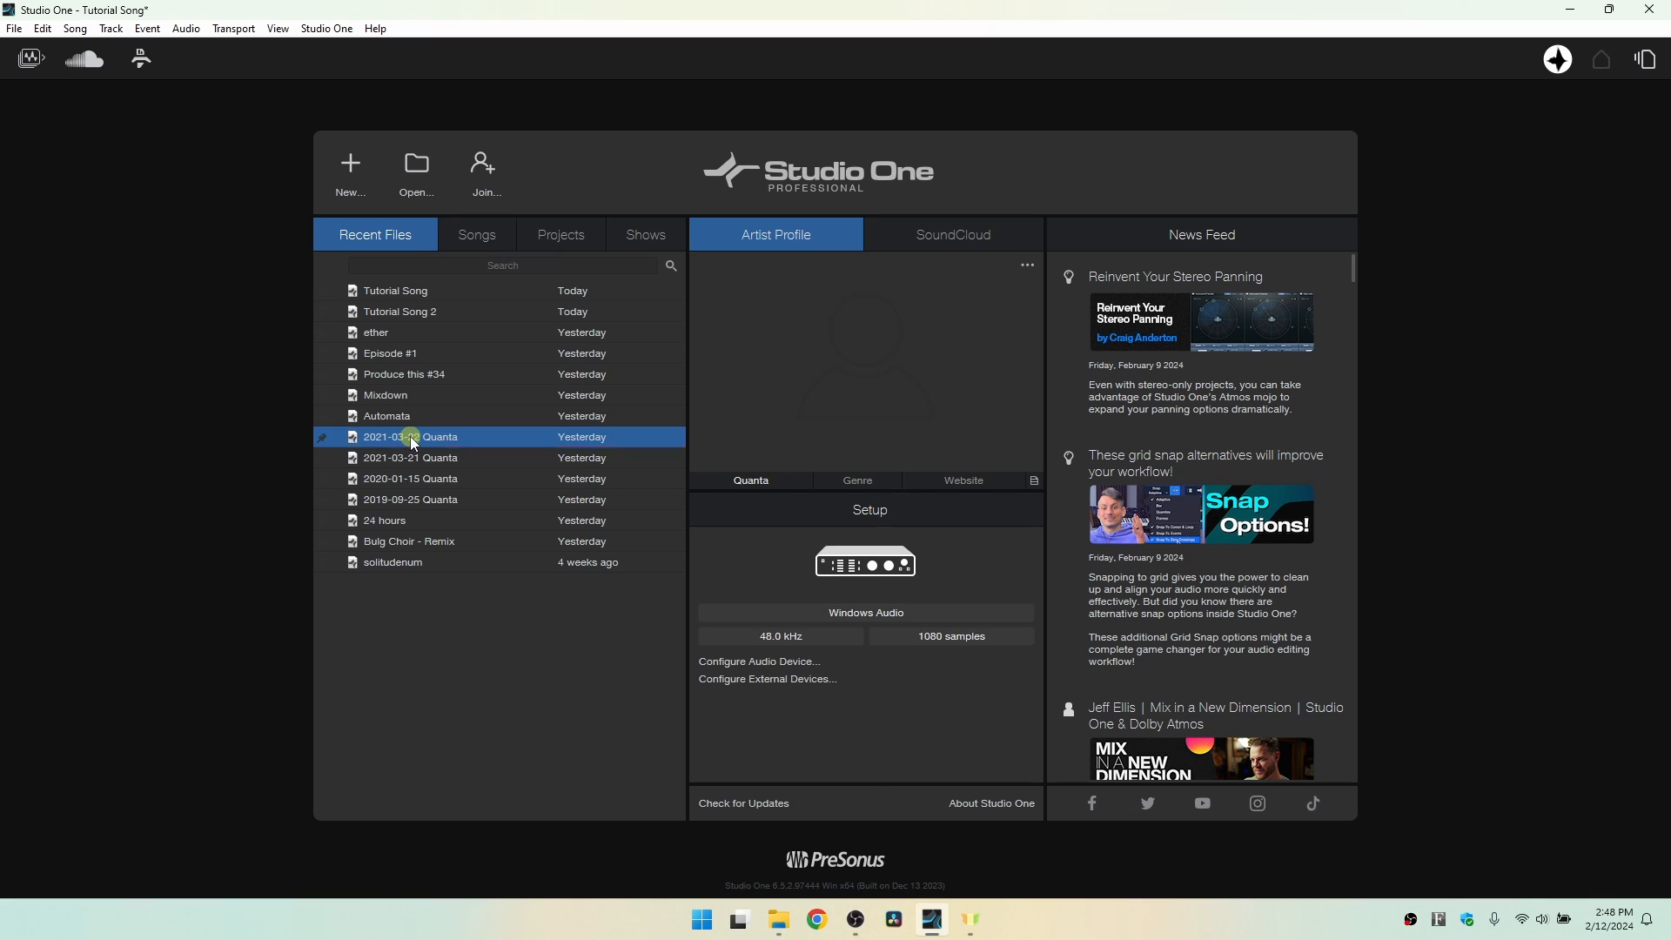
{"action": "left_click", "coordinate": [323, 614]}
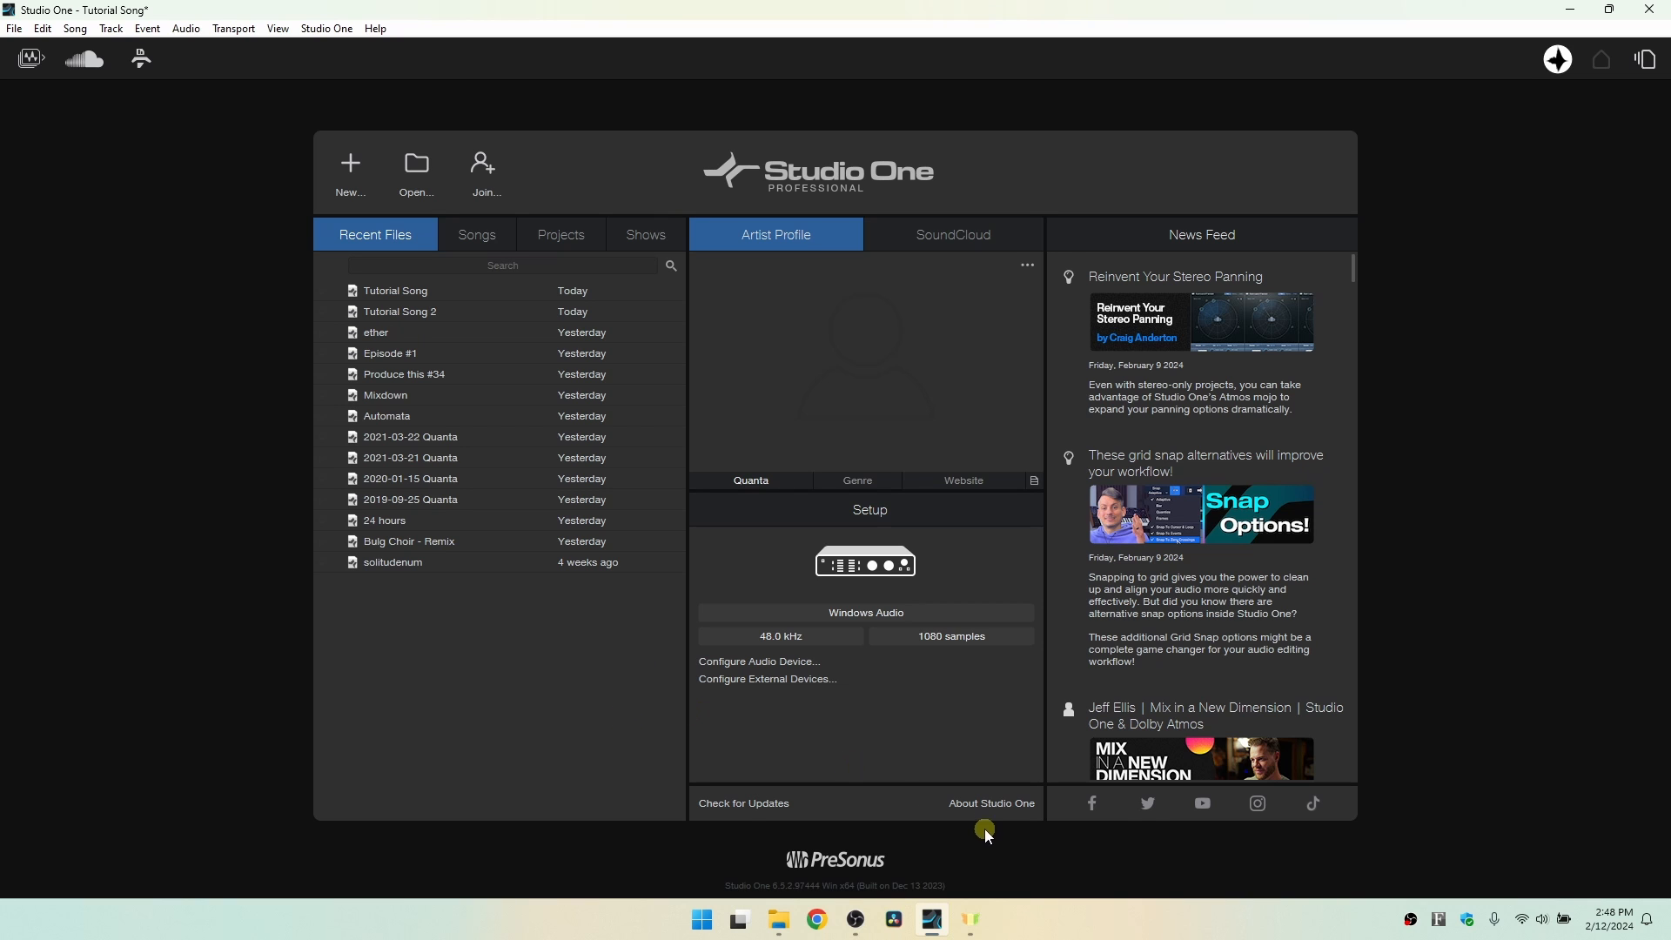
Switch to File Explorer, examine the autosaved songs in Tutorial Song's History folder, return to the parent folder, and close the window.
{"action": "left_click", "coordinate": [778, 920]}
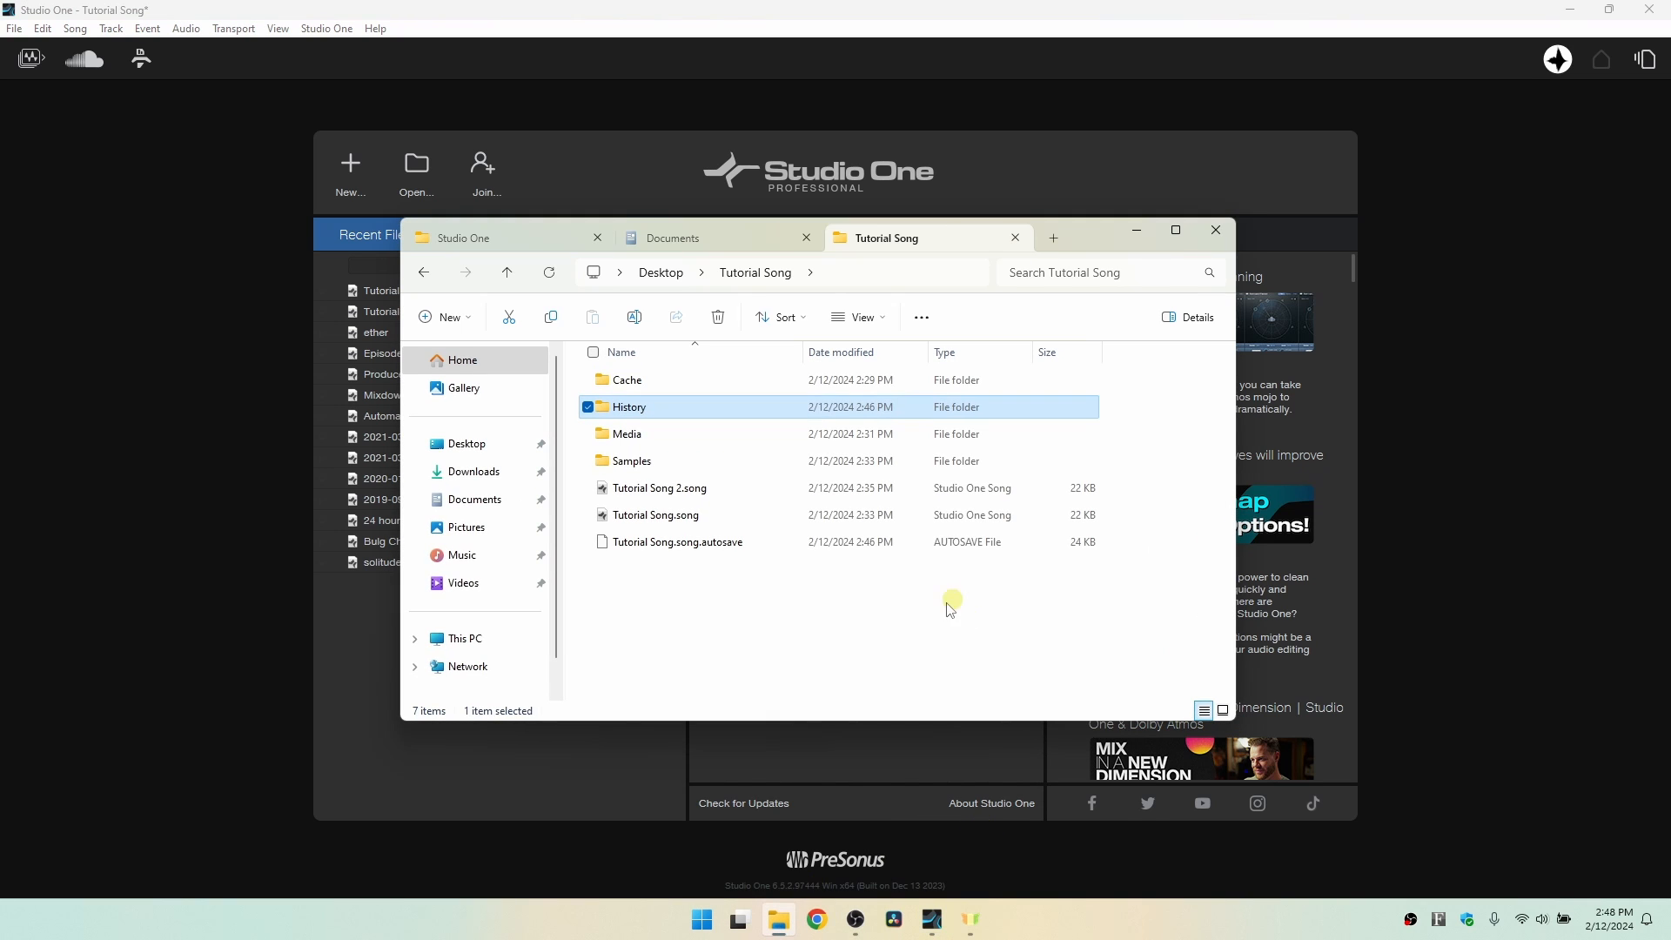
{"action": "left_click", "coordinate": [794, 629]}
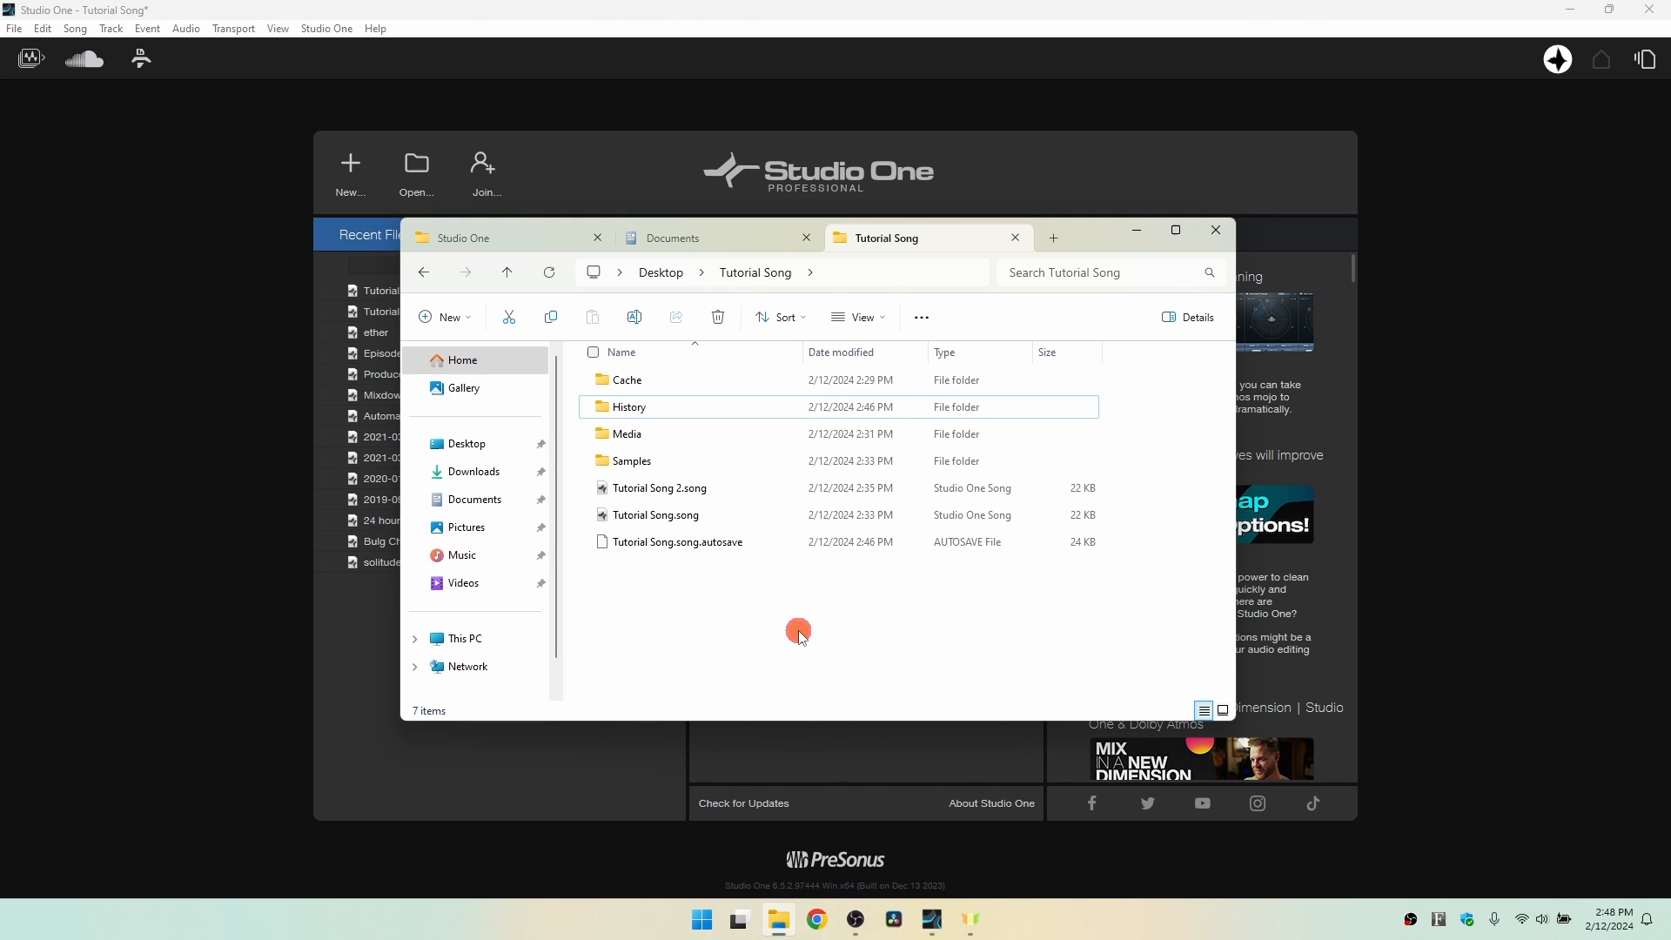
{"action": "double_click", "coordinate": [662, 409]}
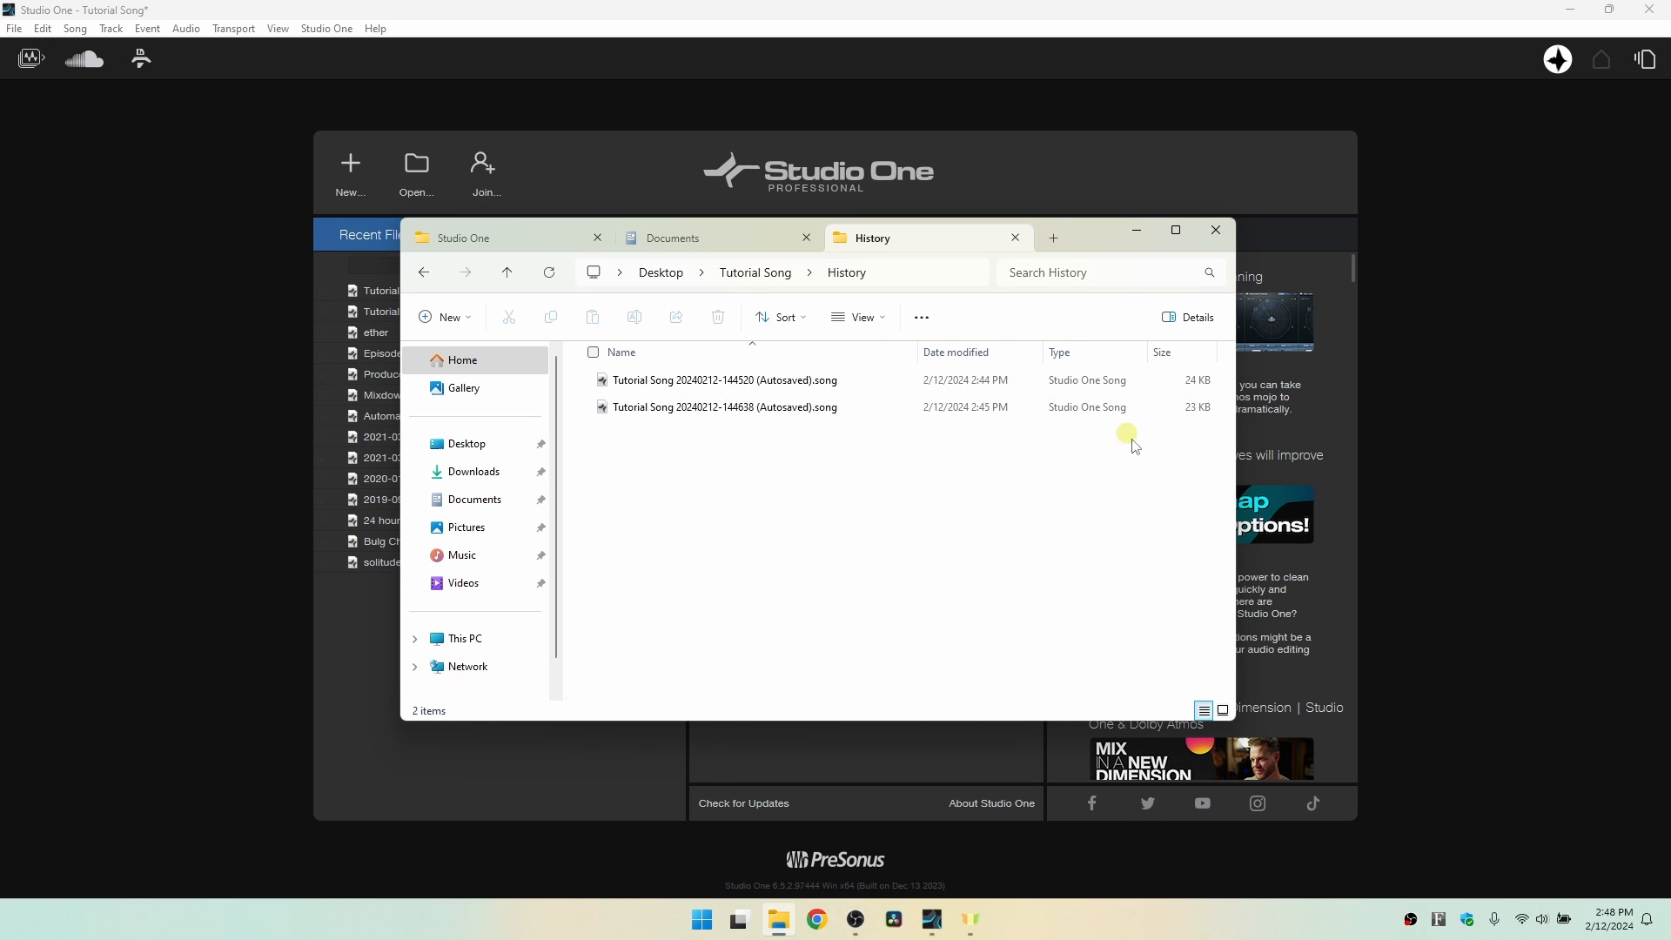
{"action": "left_click", "coordinate": [744, 271]}
{"action": "left_click", "coordinate": [1216, 230]}
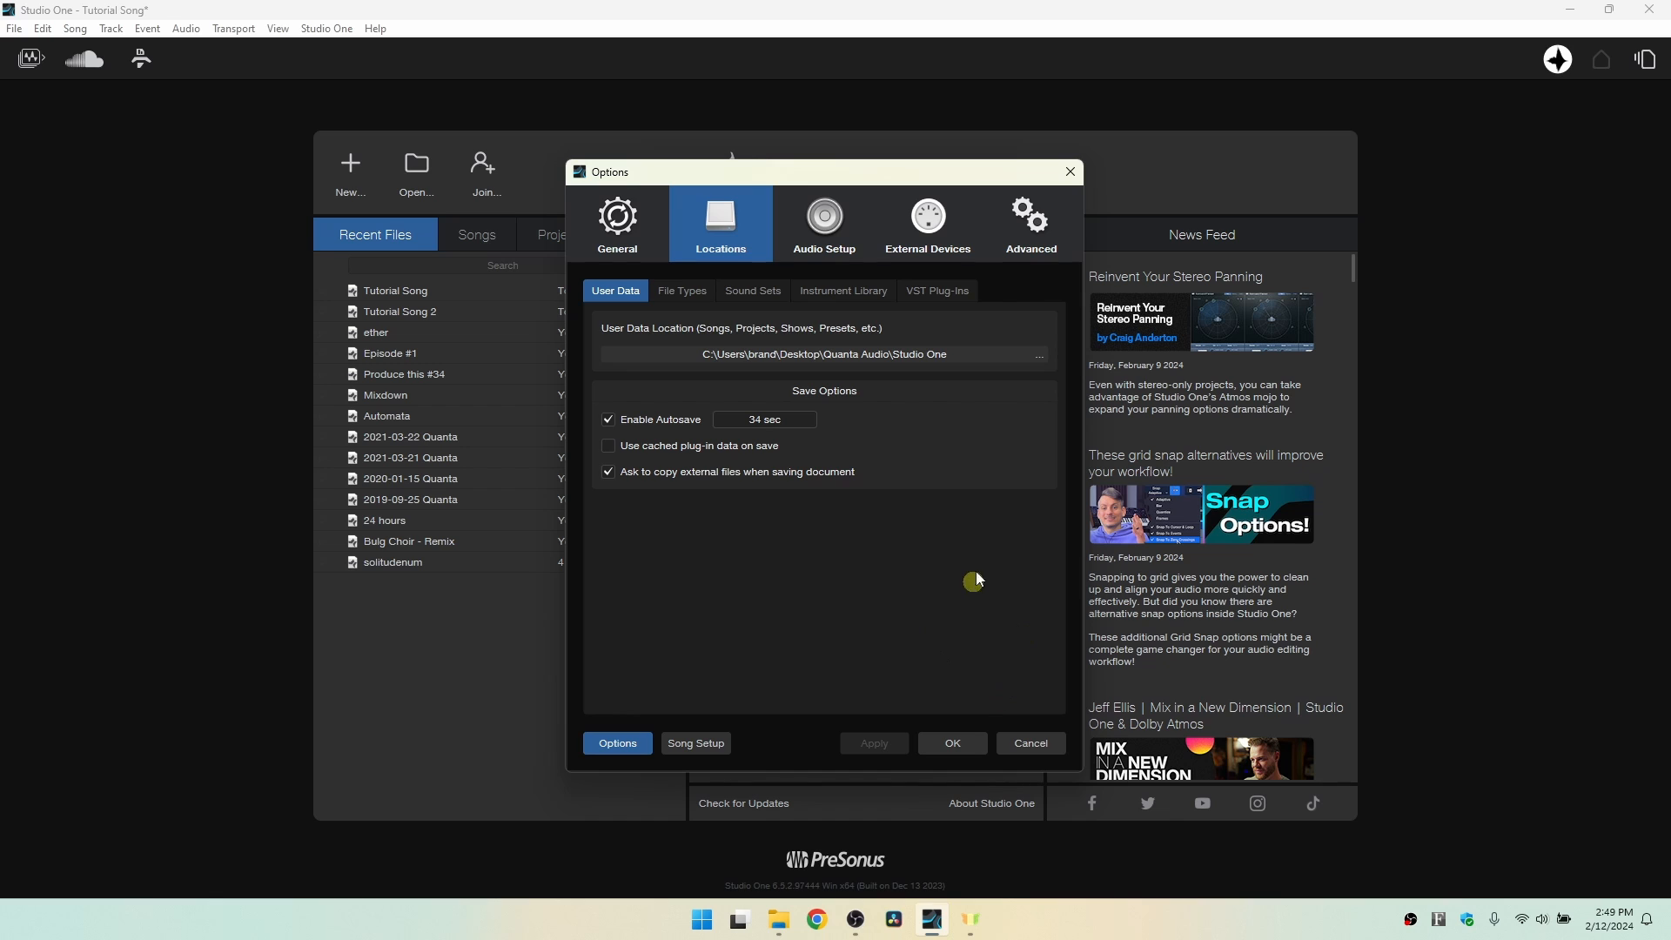
Review the autosave settings in the Locations user data options and leave the dialog without applying anything.
{"action": "left_click", "coordinate": [1027, 744]}
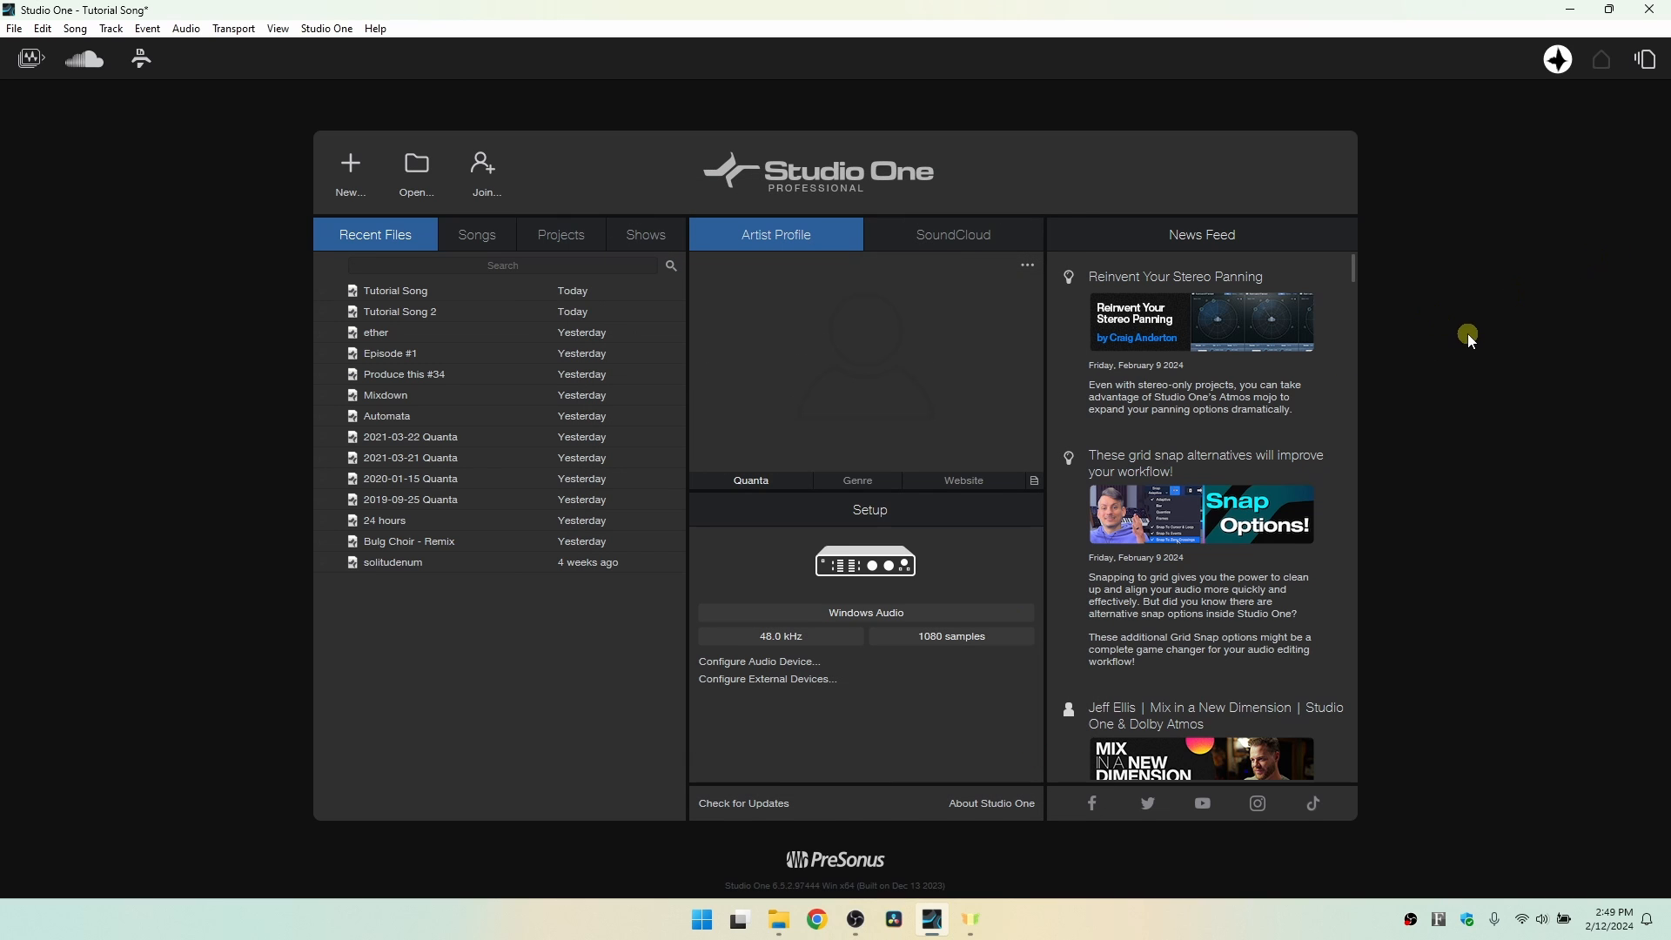